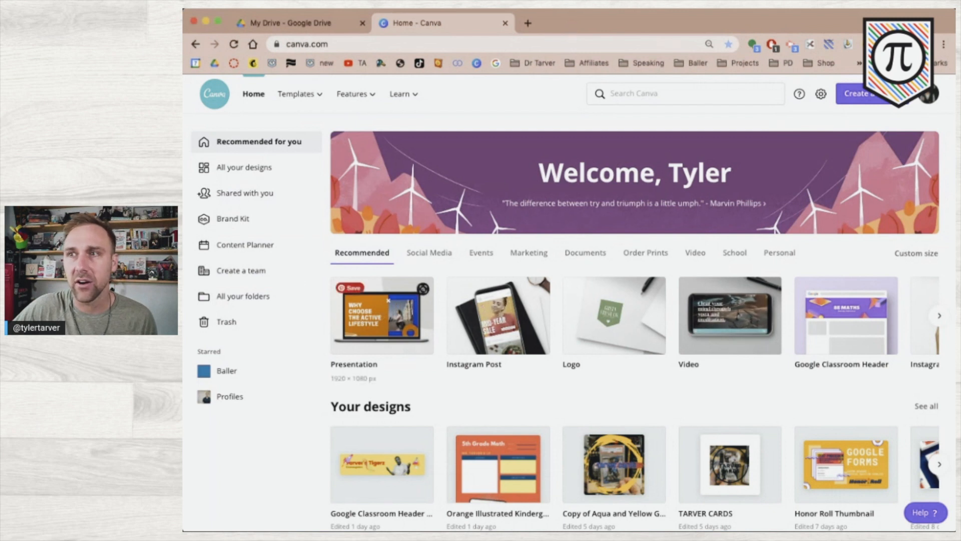
# Search Canva templates for 'lesson plan'.
pyautogui.click(621, 95)
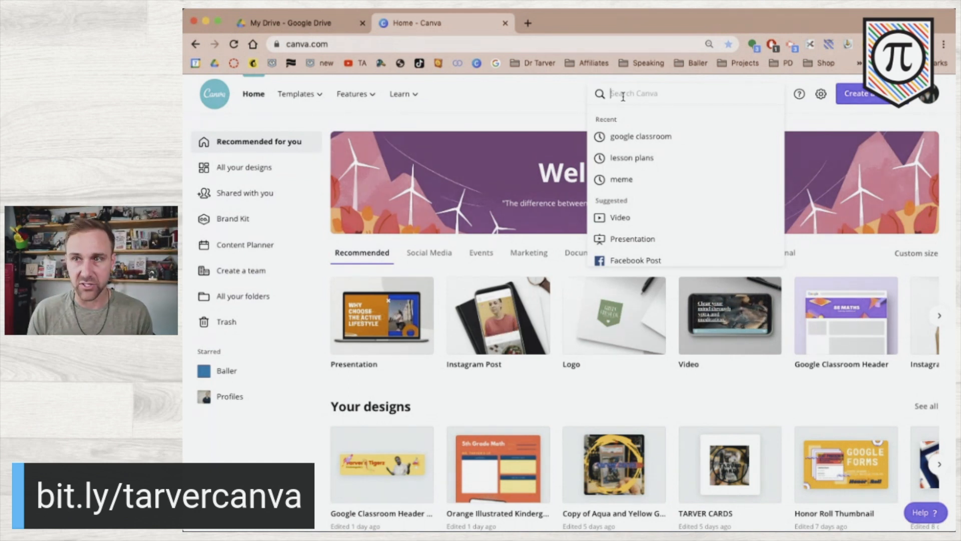
pyautogui.write('less')
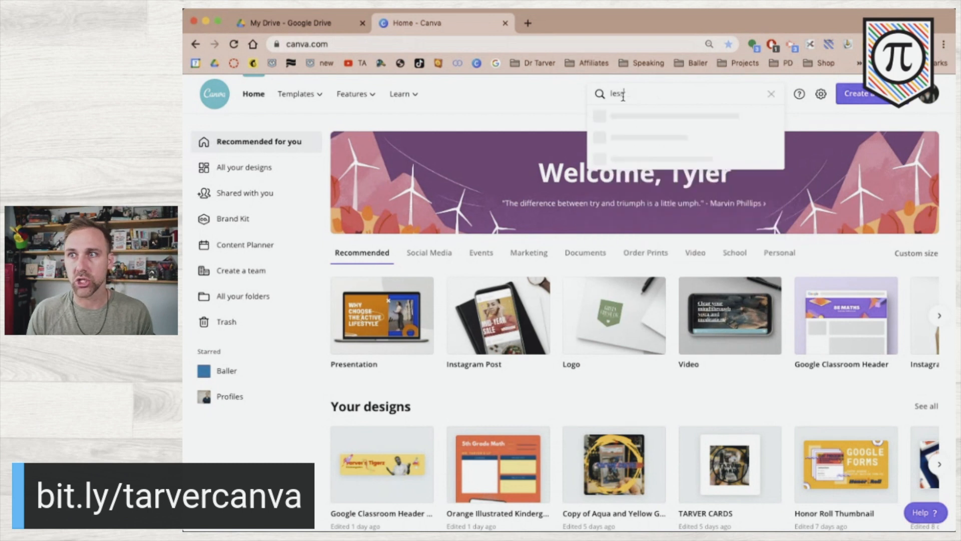
pyautogui.write('on plan')
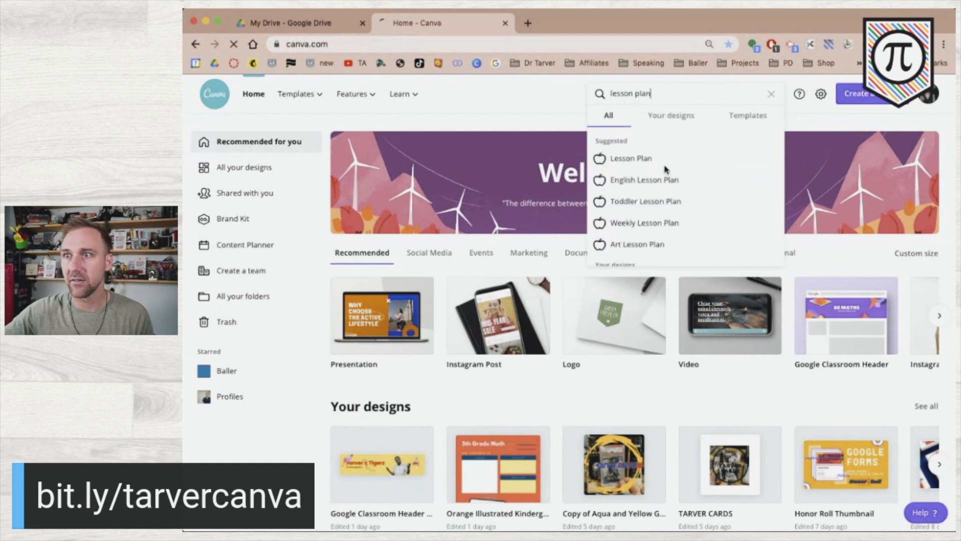
pyautogui.click(661, 162)
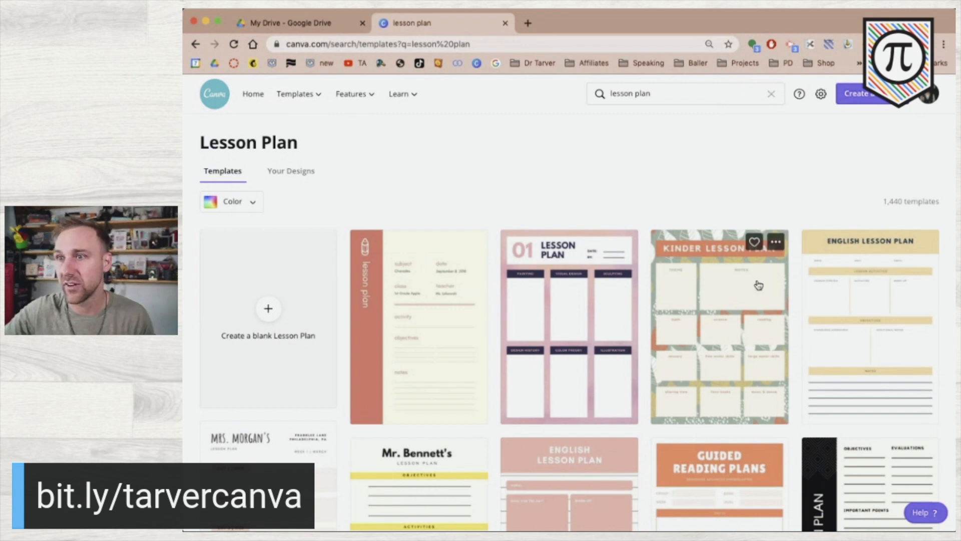
# Scroll the lesson plan results down to the Lesson Plan '19 design.
pyautogui.scroll(-2, 588, 337)
pyautogui.scroll(-5, 591, 337)
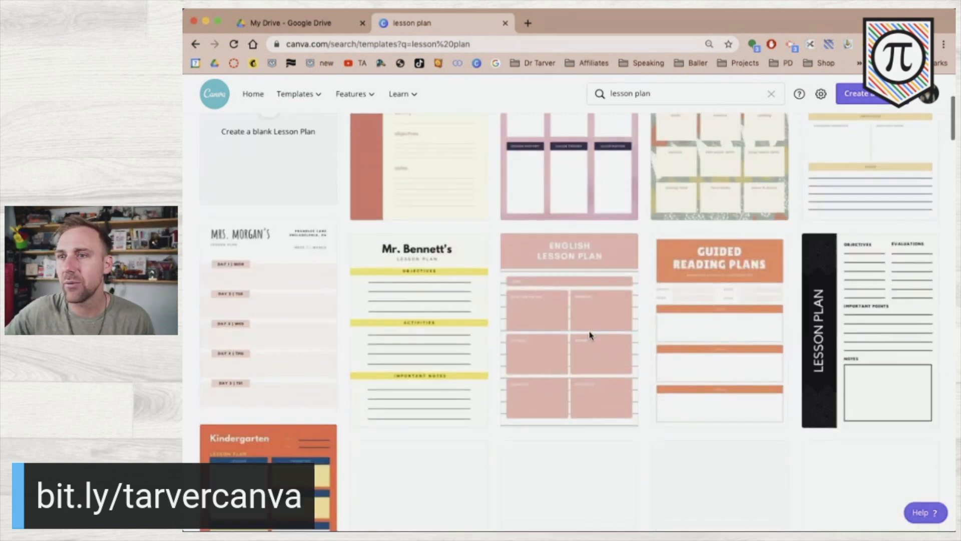
pyautogui.scroll(-1, 591, 336)
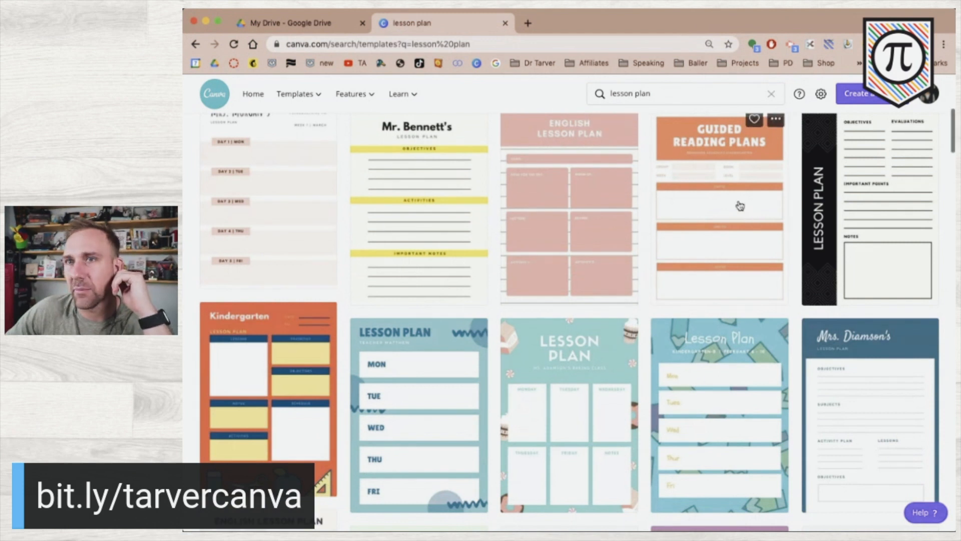
pyautogui.scroll(-4, 673, 257)
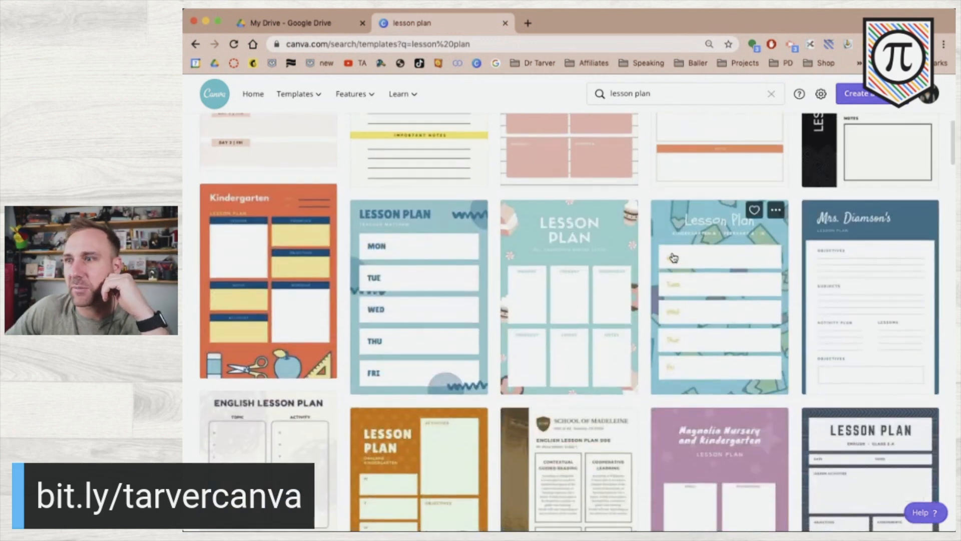
pyautogui.scroll(-3, 674, 258)
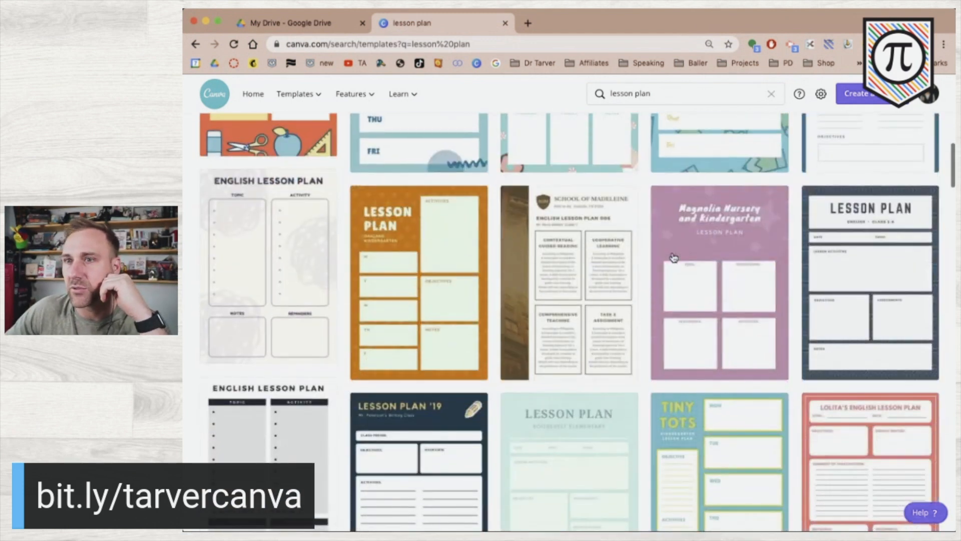
pyautogui.scroll(-2, 674, 257)
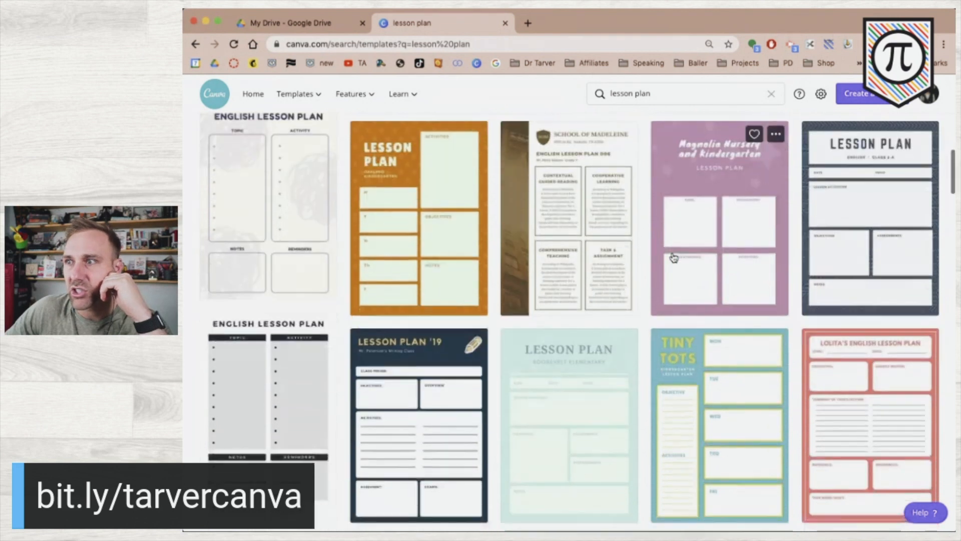
pyautogui.scroll(1, 655, 259)
pyautogui.scroll(-1, 656, 259)
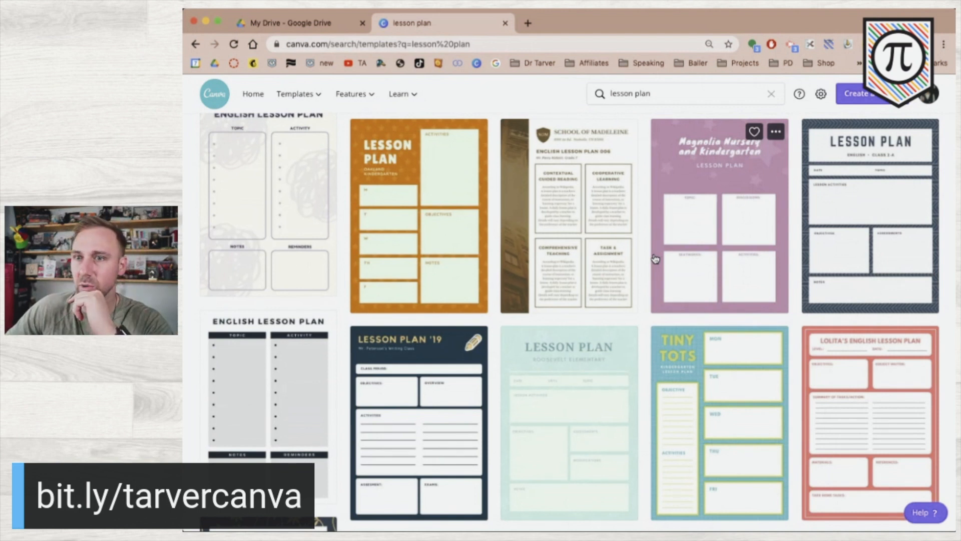
pyautogui.scroll(-2, 655, 259)
pyautogui.scroll(-1, 653, 258)
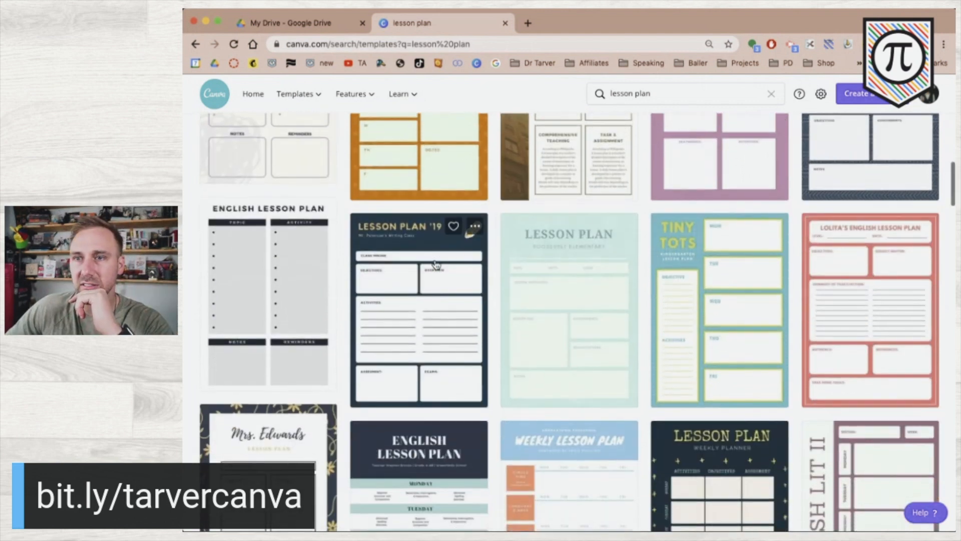
# Open the Lesson Plan '19 template, close the old search tab and hide the side panel.
pyautogui.click(403, 266)
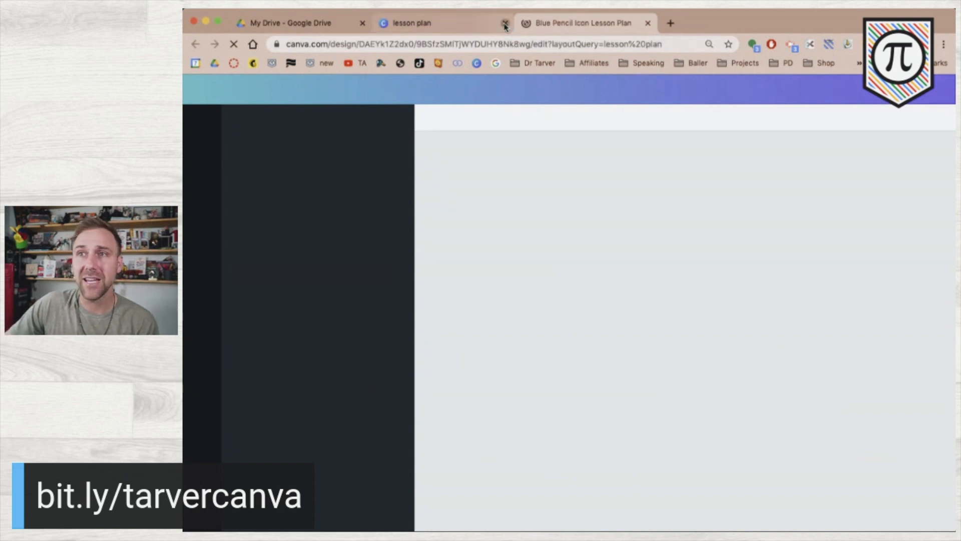
pyautogui.click(505, 23)
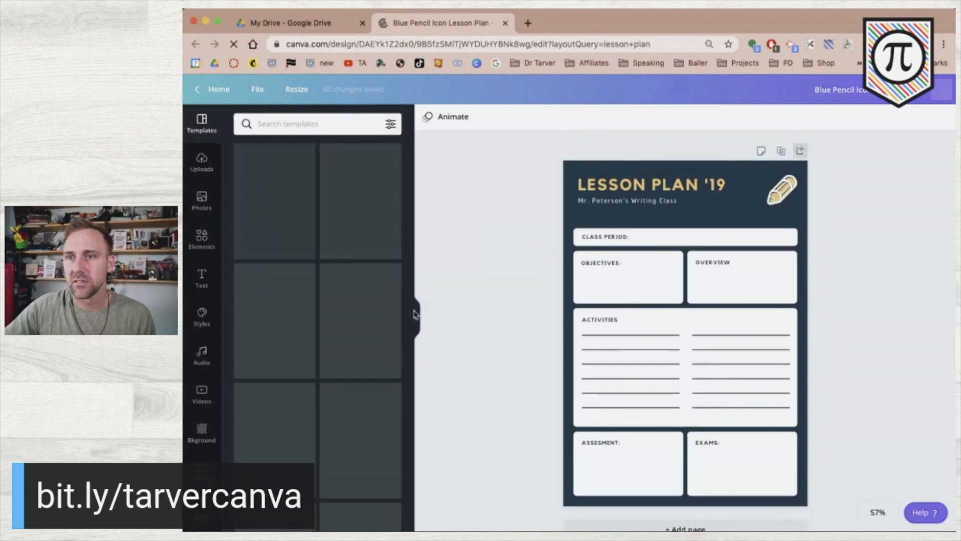
pyautogui.click(416, 319)
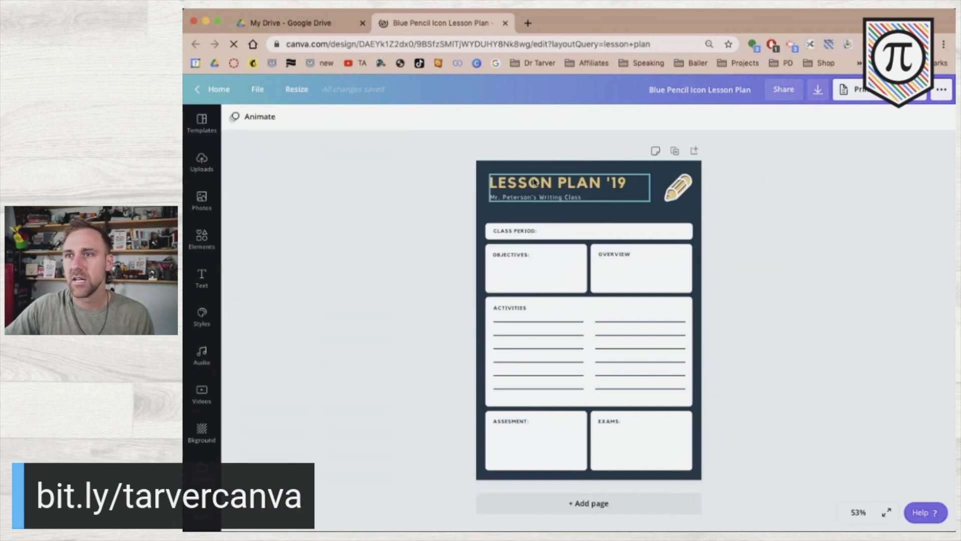
# Delete '19 from the heading and remove the class subtitle.
pyautogui.click(621, 183)
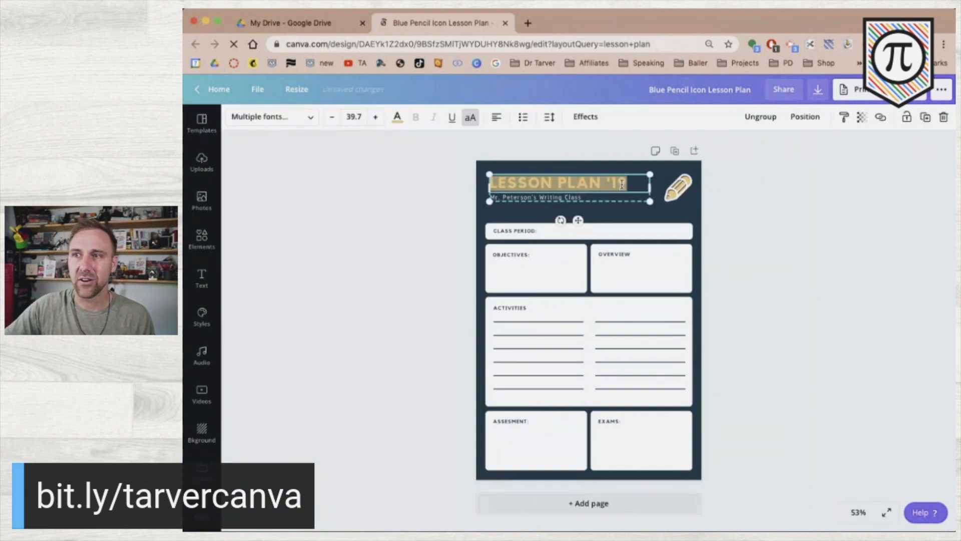
pyautogui.click(604, 179)
pyautogui.moveTo(603, 179); pyautogui.dragTo(641, 186)
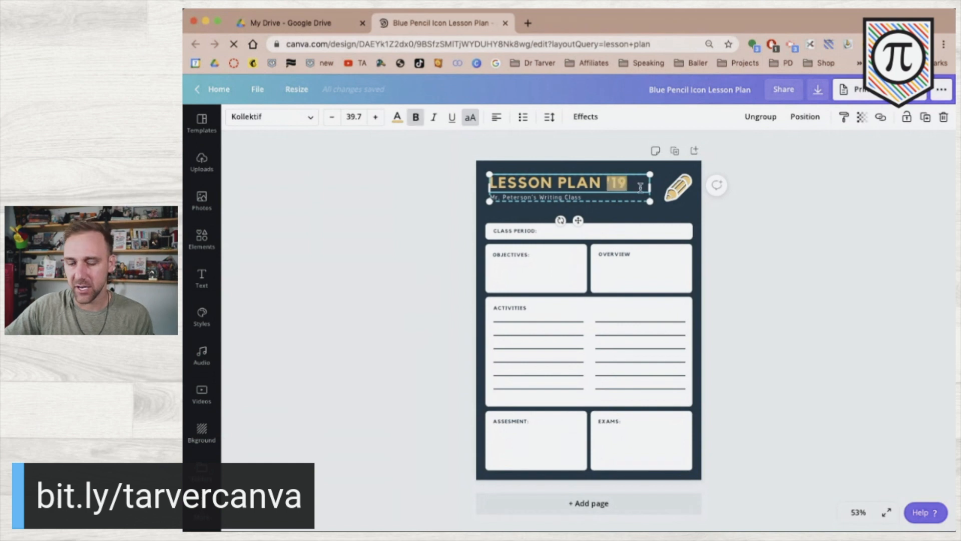
pyautogui.press('BackSpace')
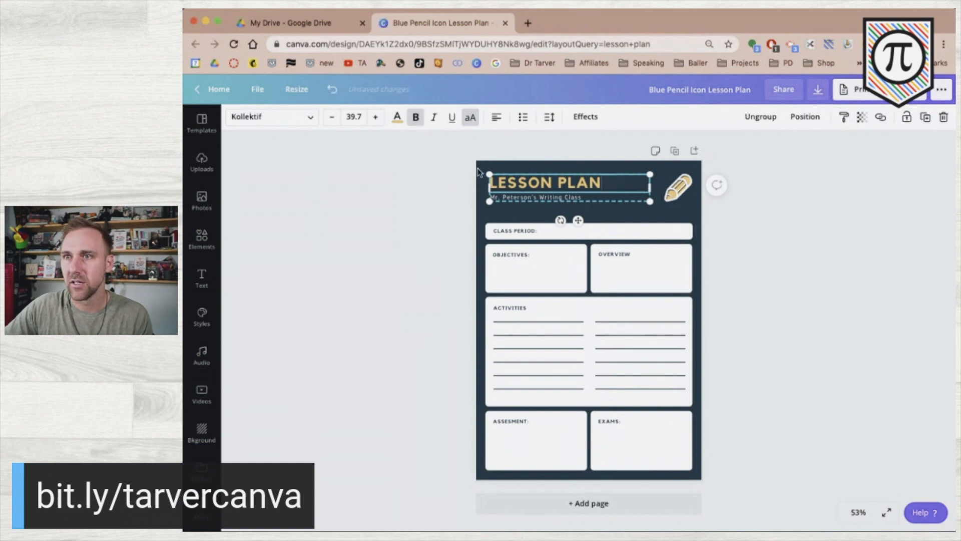
pyautogui.doubleClick(506, 197)
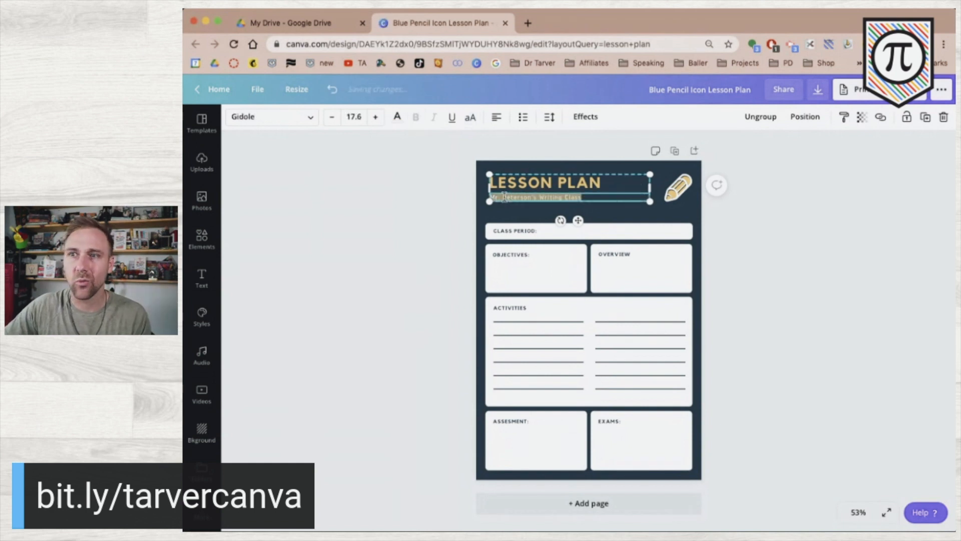
pyautogui.press('BackSpace')
pyautogui.click(444, 194)
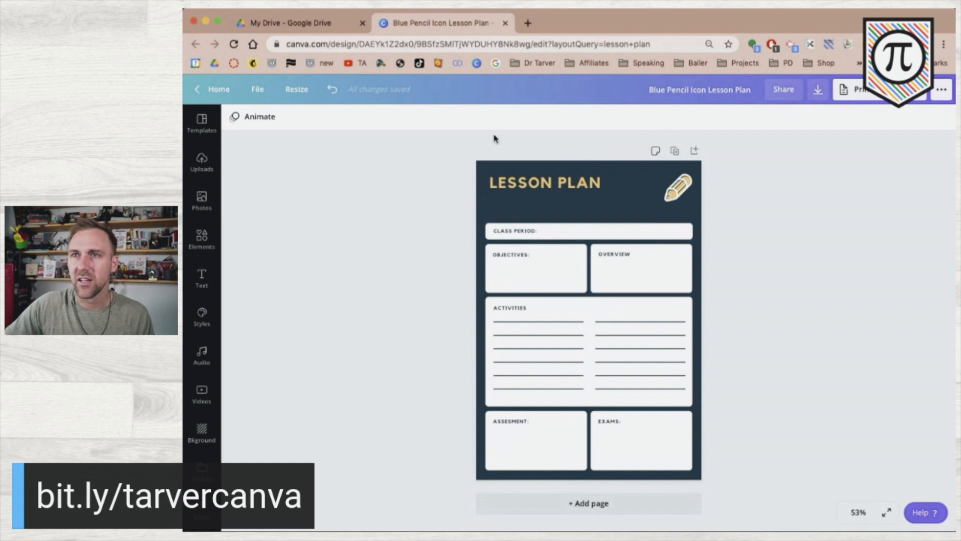
pyautogui.click(482, 166)
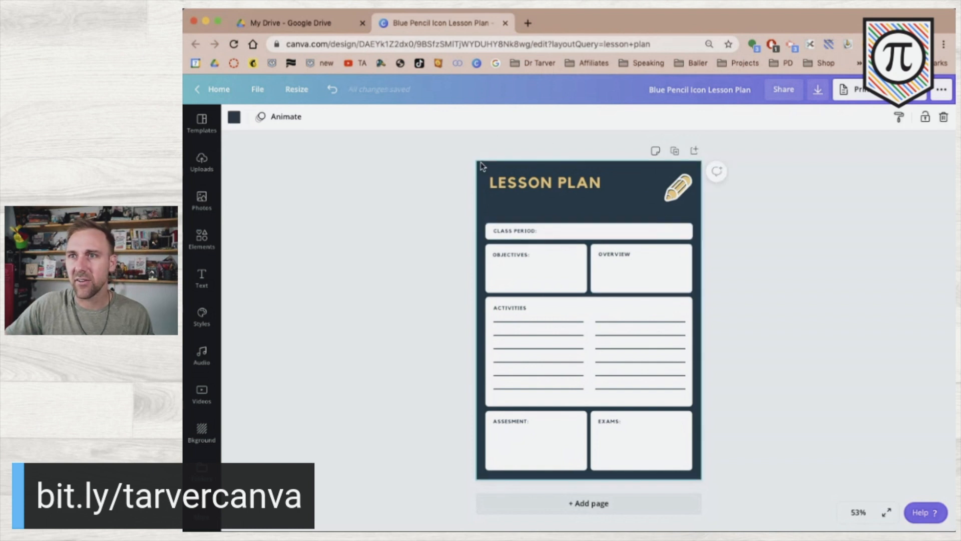
# Delete the pencil icon and set the wood-texture photo from the Baller folder as background.
pyautogui.click(233, 117)
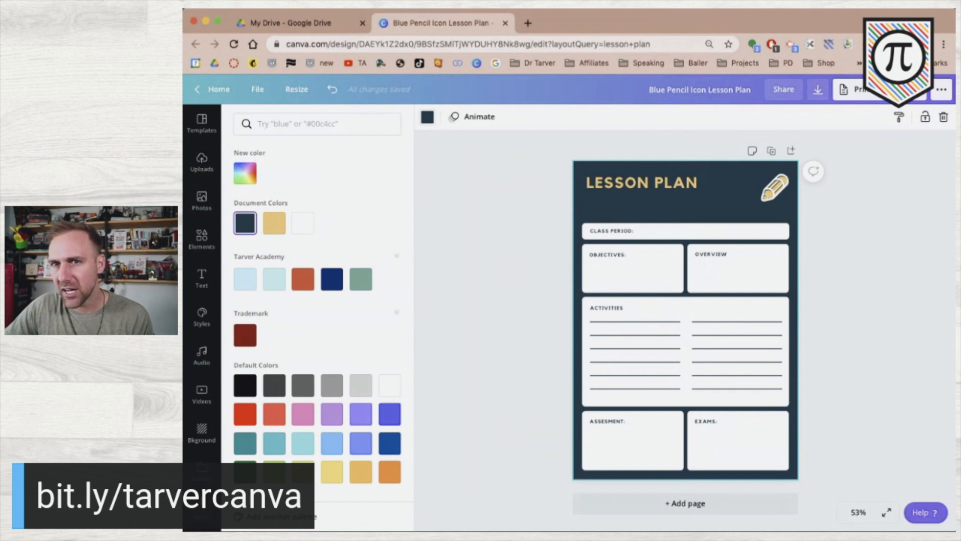
pyautogui.click(203, 471)
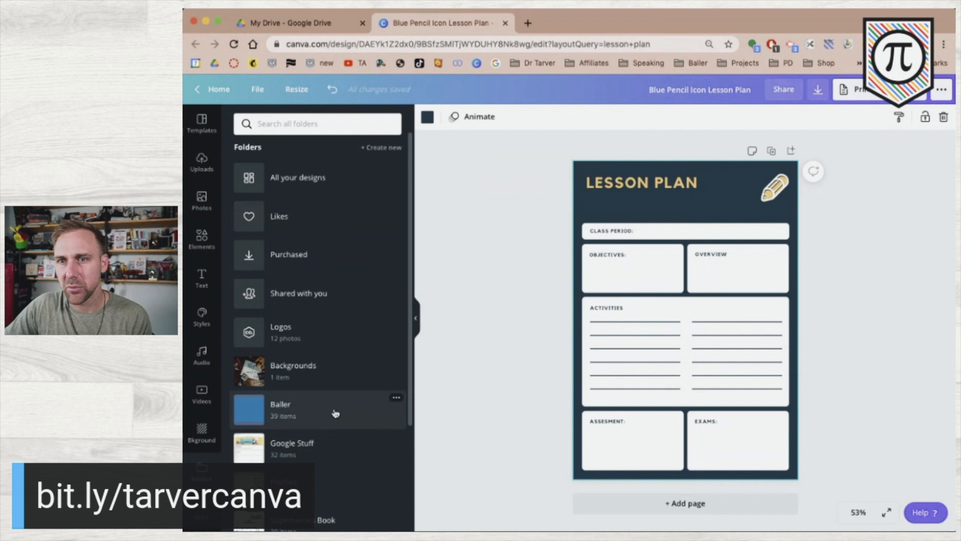
pyautogui.click(334, 413)
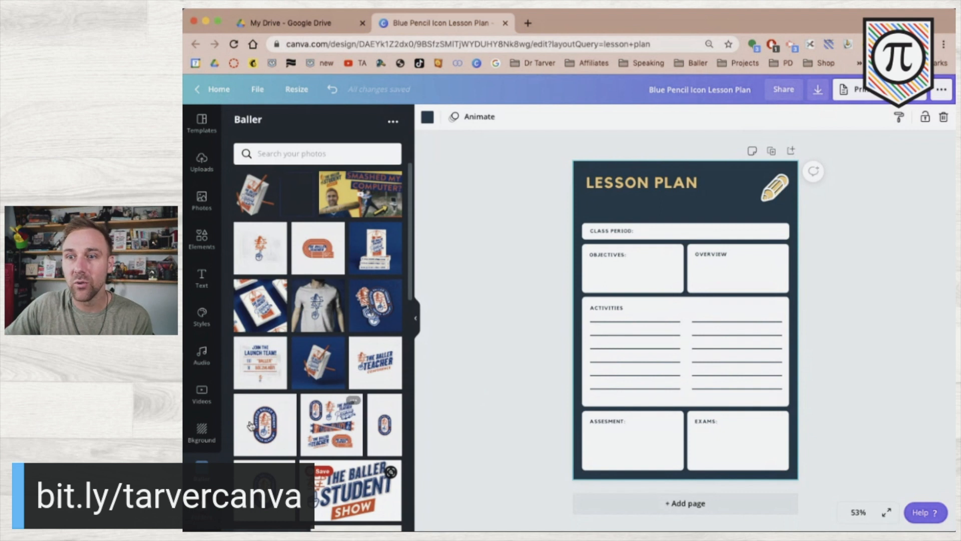
pyautogui.scroll(-3, 266, 429)
pyautogui.scroll(3, 267, 429)
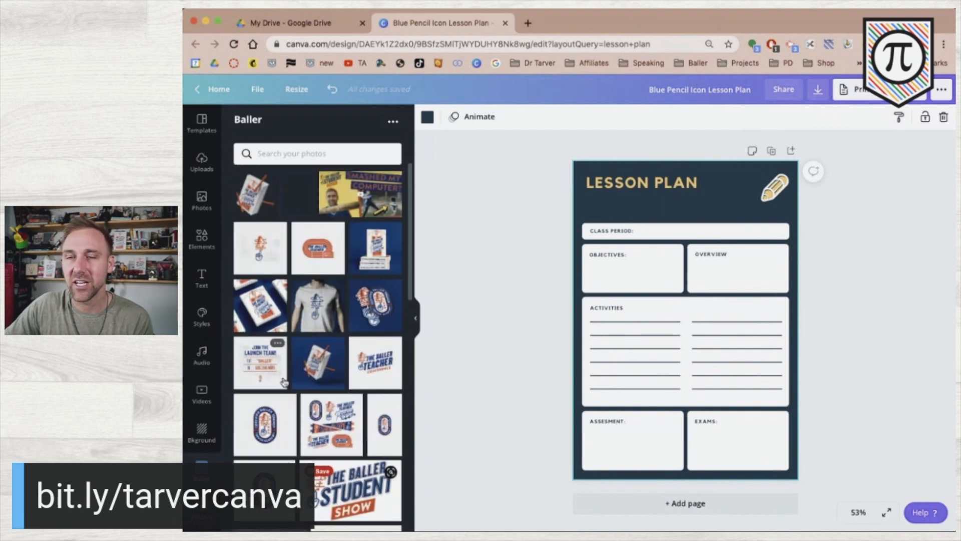
pyautogui.scroll(-2, 265, 425)
pyautogui.click(779, 189)
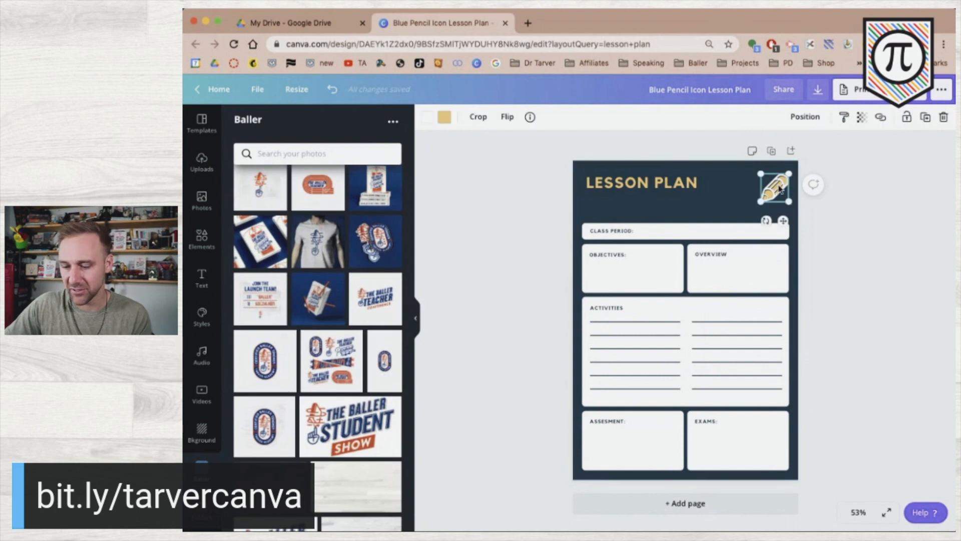
pyautogui.press('Delete')
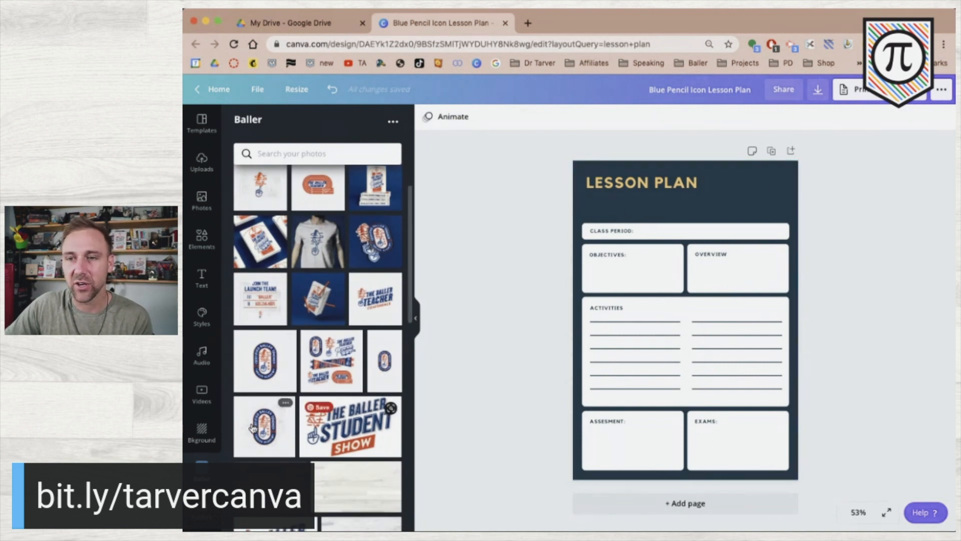
pyautogui.scroll(-5, 304, 395)
pyautogui.moveTo(352, 267); pyautogui.dragTo(704, 173)
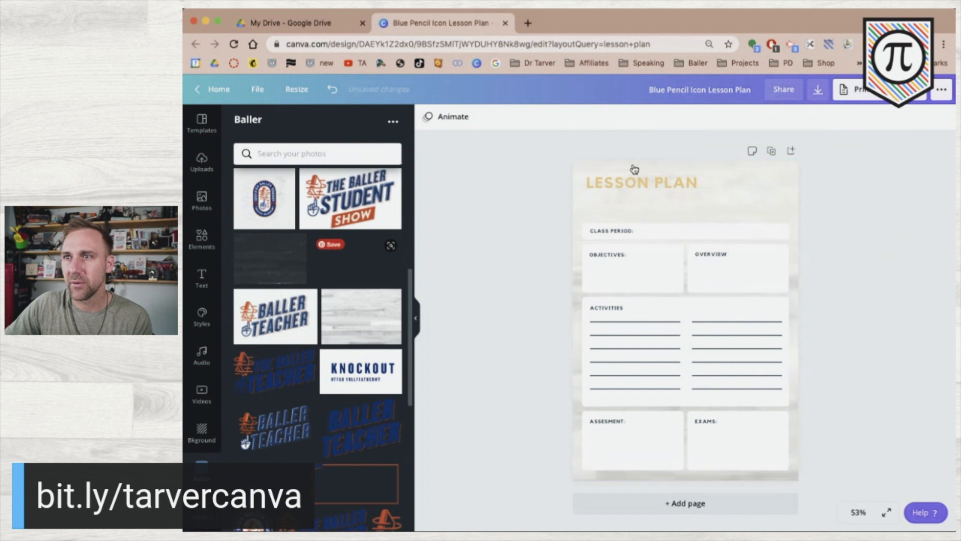
# Make the LESSON PLAN heading orange.
pyautogui.click(603, 185)
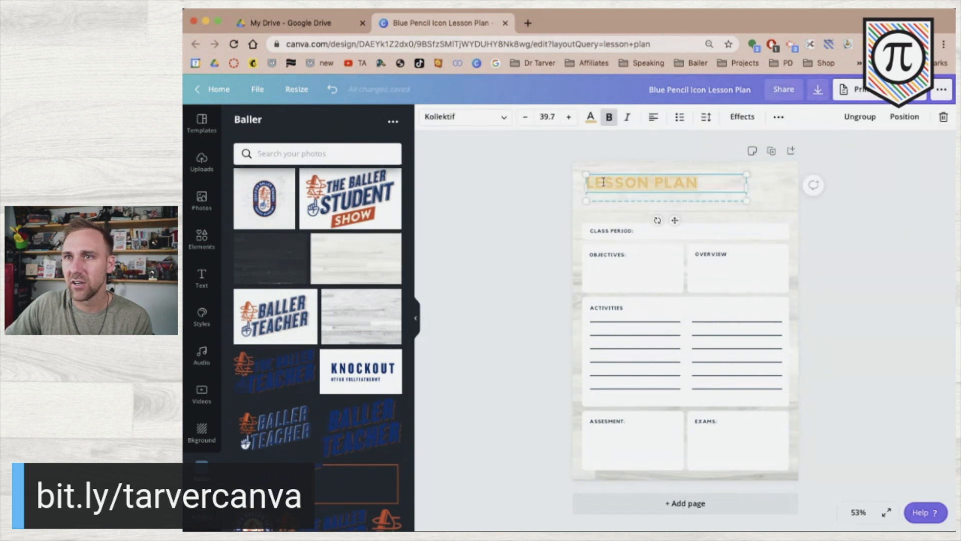
pyautogui.click(590, 123)
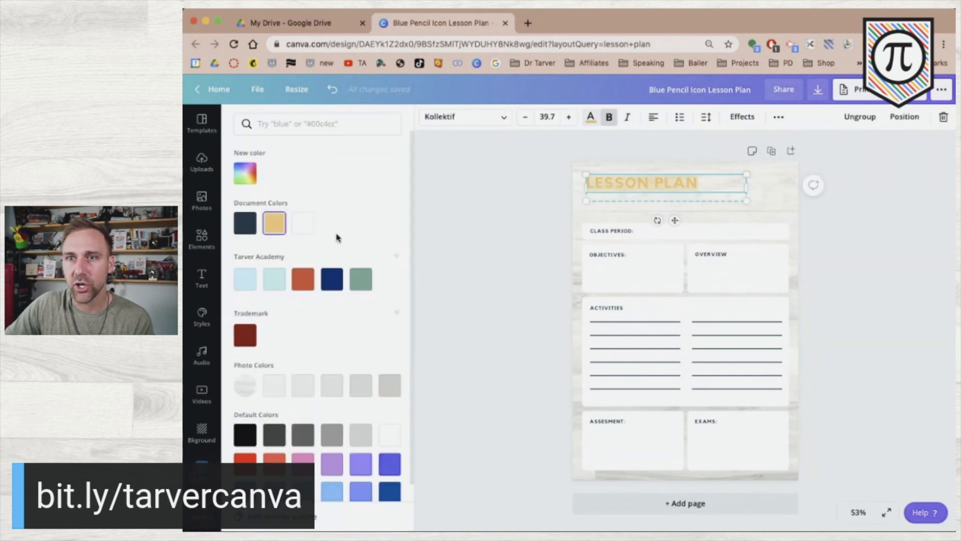
pyautogui.click(297, 280)
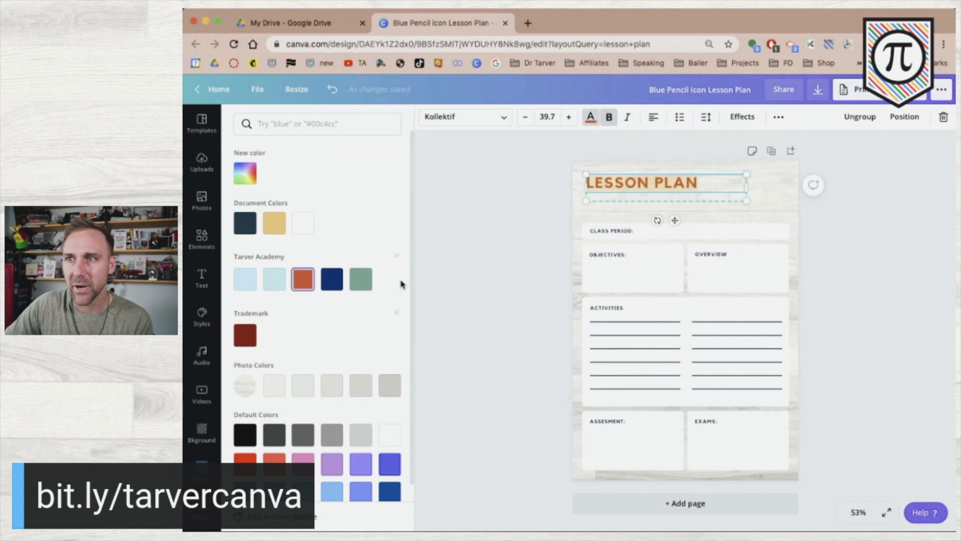
pyautogui.click(510, 268)
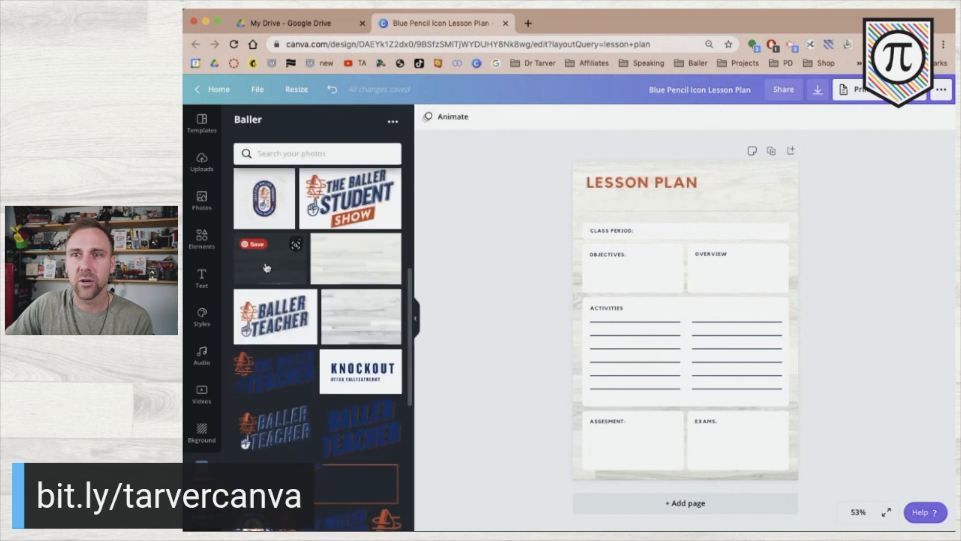
pyautogui.scroll(-3, 285, 297)
# Add a small orange hand icon top-left and move LESSON PLAN beside it.
pyautogui.scroll(-3, 300, 310)
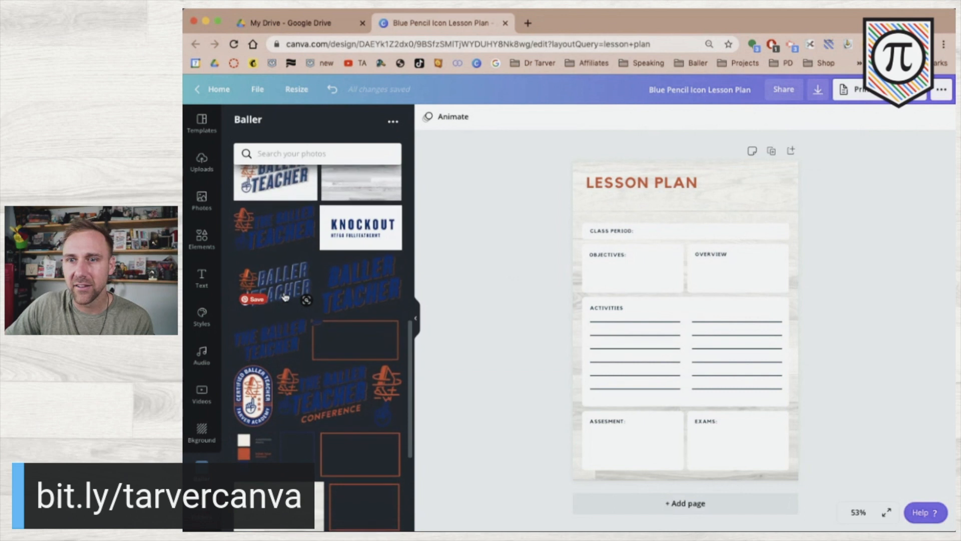
pyautogui.click(389, 348)
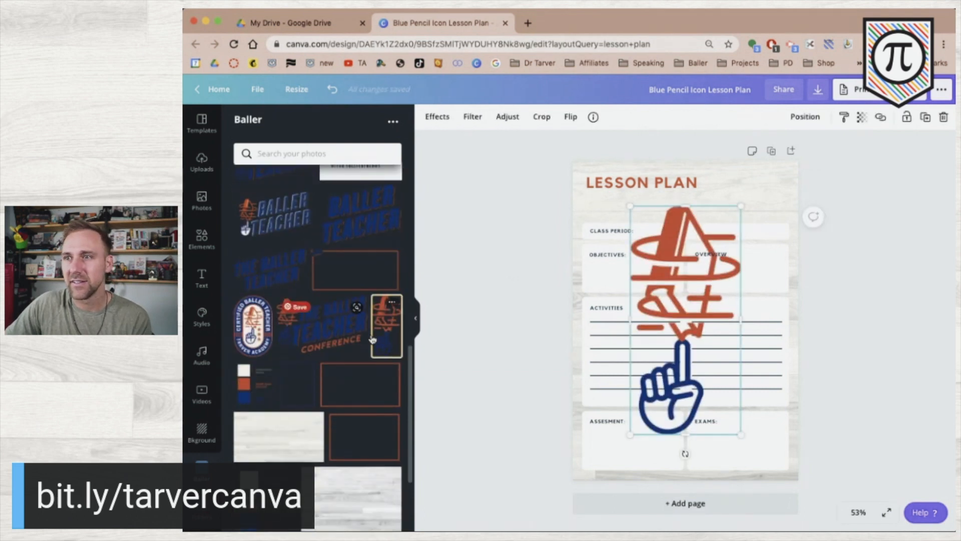
pyautogui.moveTo(738, 433); pyautogui.dragTo(594, 196)
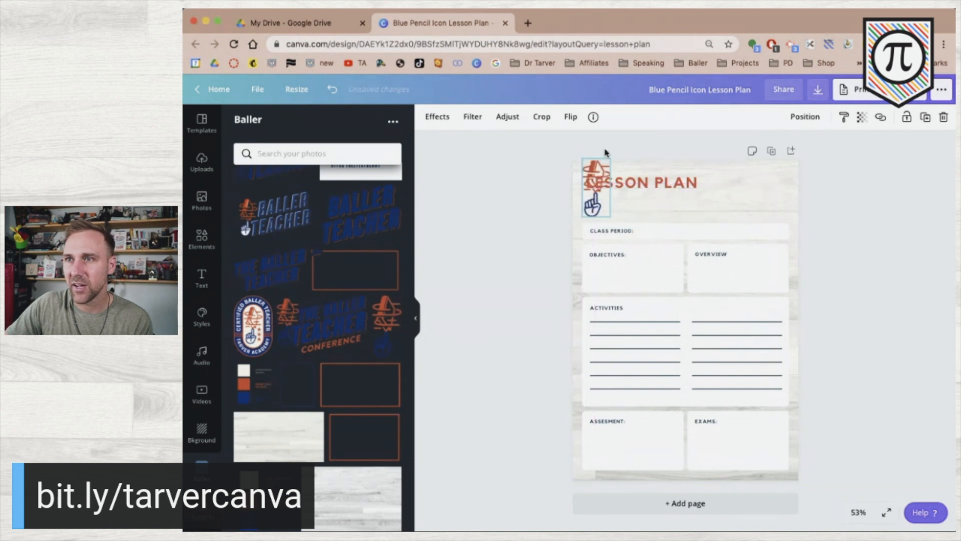
pyautogui.moveTo(609, 159); pyautogui.dragTo(594, 173)
pyautogui.click(644, 193)
pyautogui.moveTo(643, 193); pyautogui.dragTo(657, 213)
pyautogui.click(557, 167)
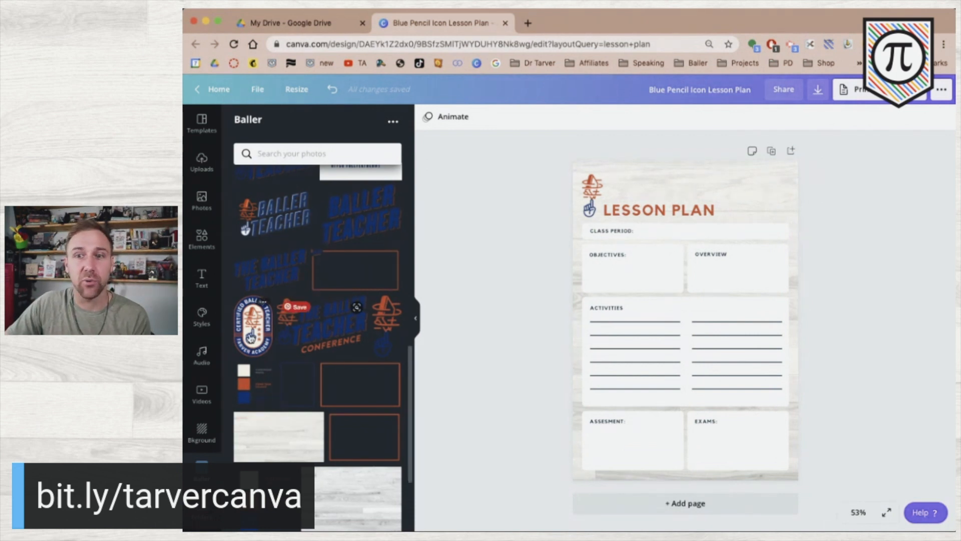
# Add the Certified Baller Teacher badge, shrunk, in the page's top-right corner.
pyautogui.click(250, 337)
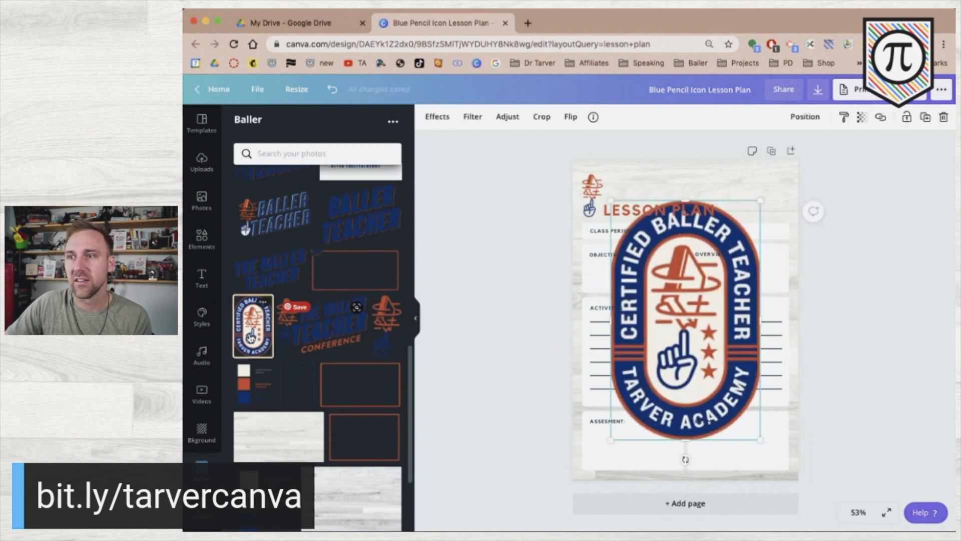
pyautogui.moveTo(610, 439); pyautogui.dragTo(753, 280)
pyautogui.moveTo(745, 235); pyautogui.dragTo(760, 221)
pyautogui.click(870, 231)
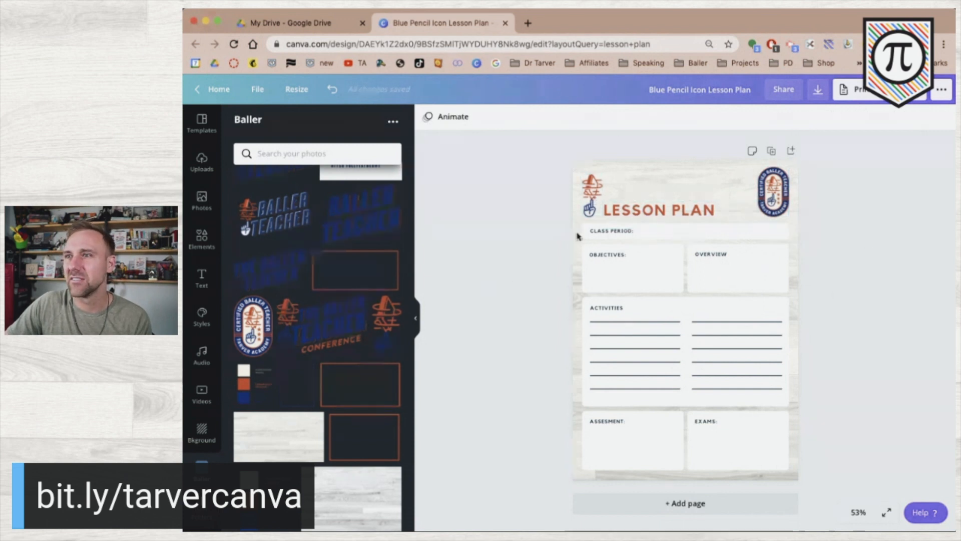
# Delete the hand icon and move LESSON PLAN back to the top-left.
pyautogui.click(591, 205)
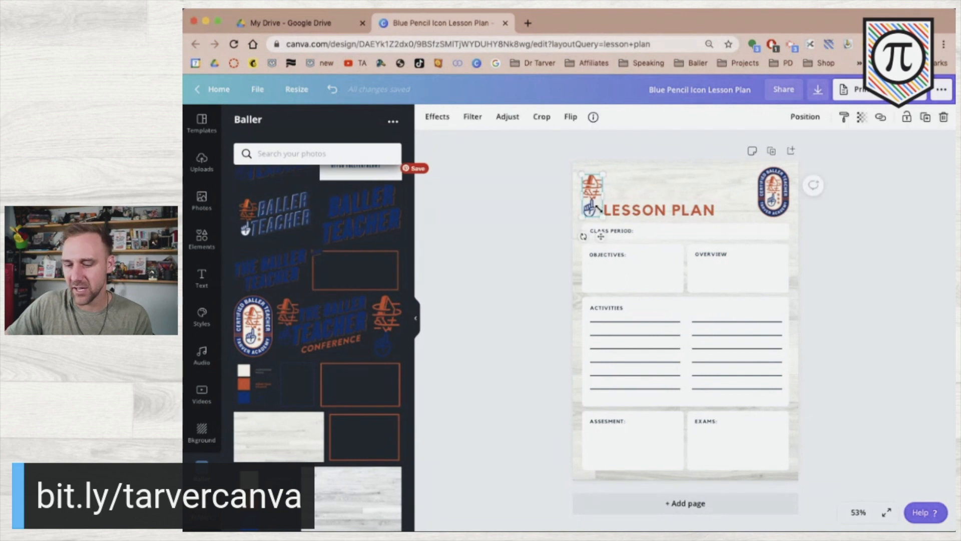
pyautogui.press('Delete')
pyautogui.click(633, 213)
pyautogui.moveTo(631, 208); pyautogui.dragTo(606, 179)
pyautogui.click(588, 144)
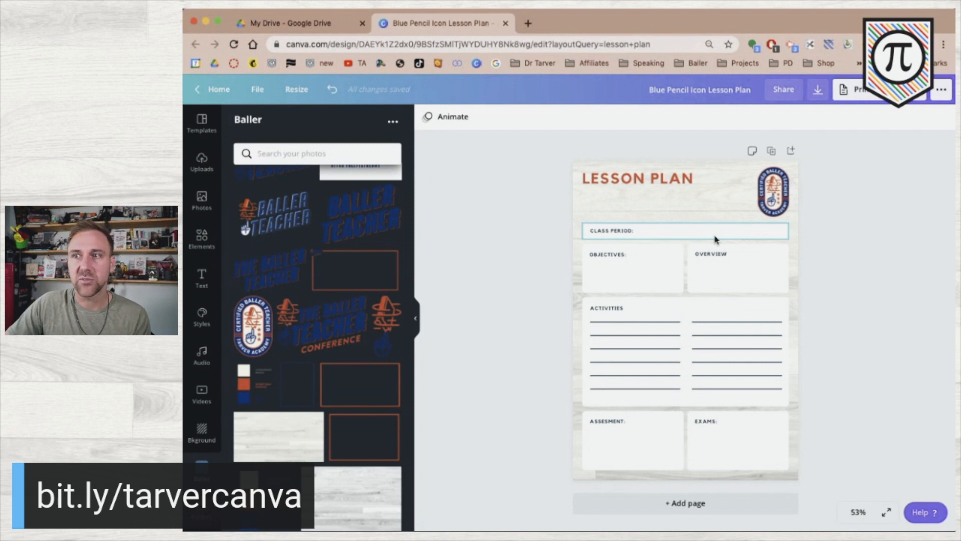
# Narrow the CLASS PERIOD box to half width and duplicate it above and to its right.
pyautogui.click(726, 239)
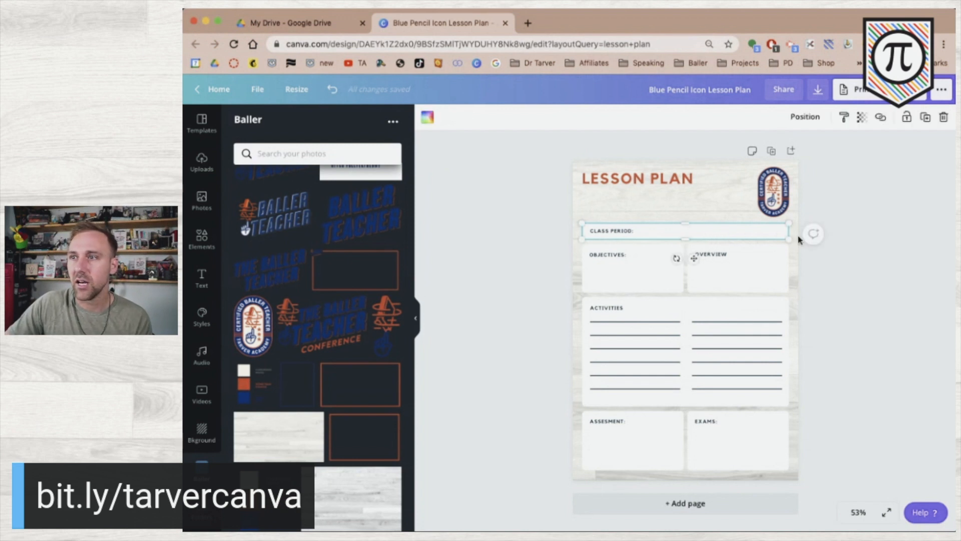
pyautogui.moveTo(786, 232); pyautogui.dragTo(678, 229)
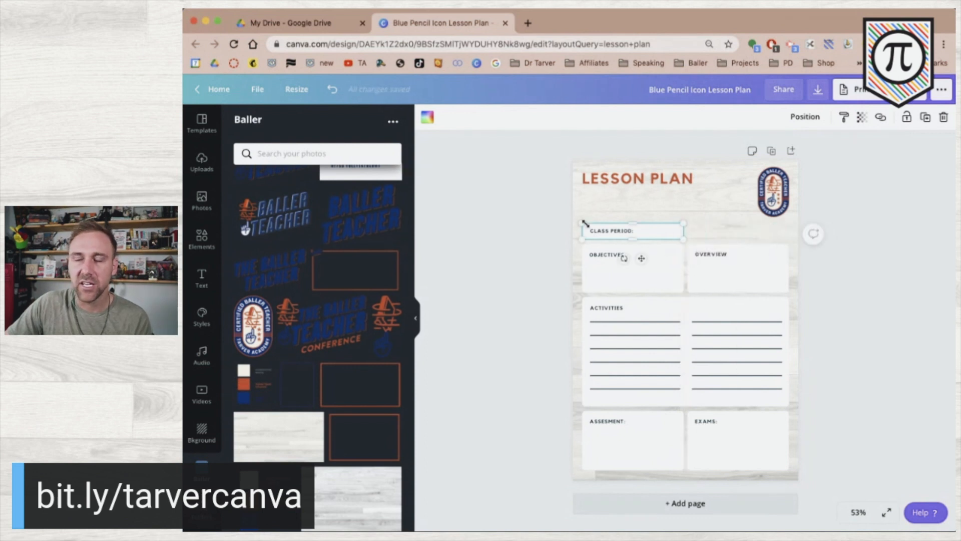
pyautogui.moveTo(536, 230); pyautogui.dragTo(652, 214)
pyautogui.click(532, 222)
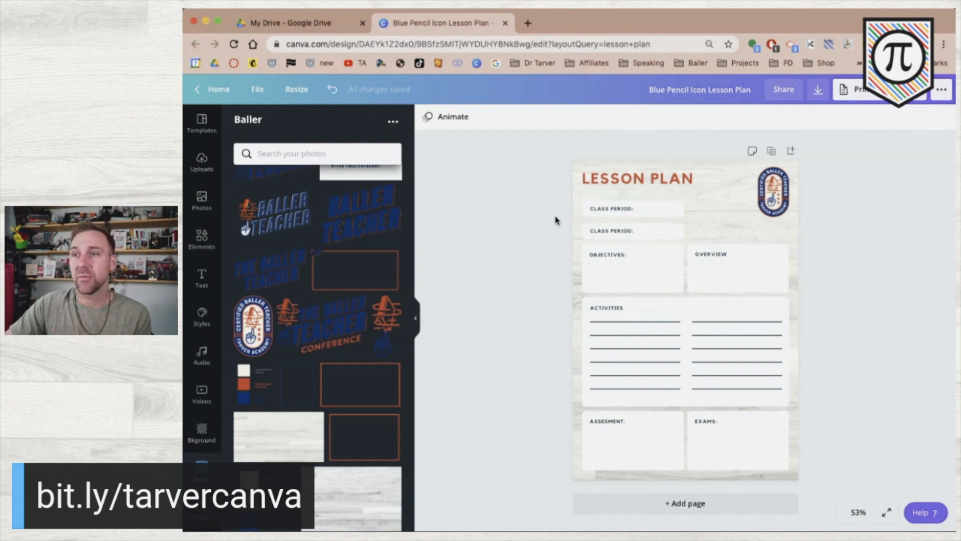
pyautogui.moveTo(565, 229); pyautogui.dragTo(631, 241)
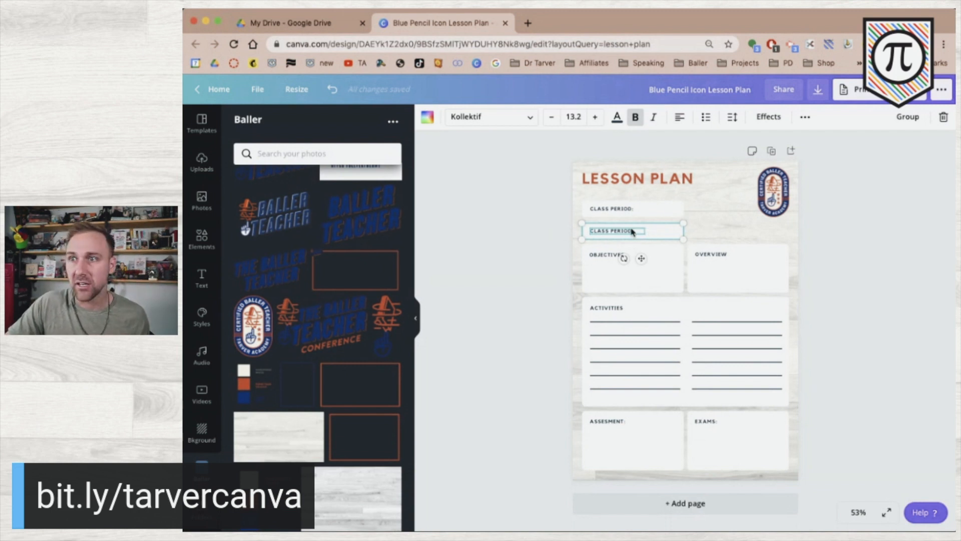
pyautogui.moveTo(650, 235); pyautogui.dragTo(753, 231)
pyautogui.click(831, 255)
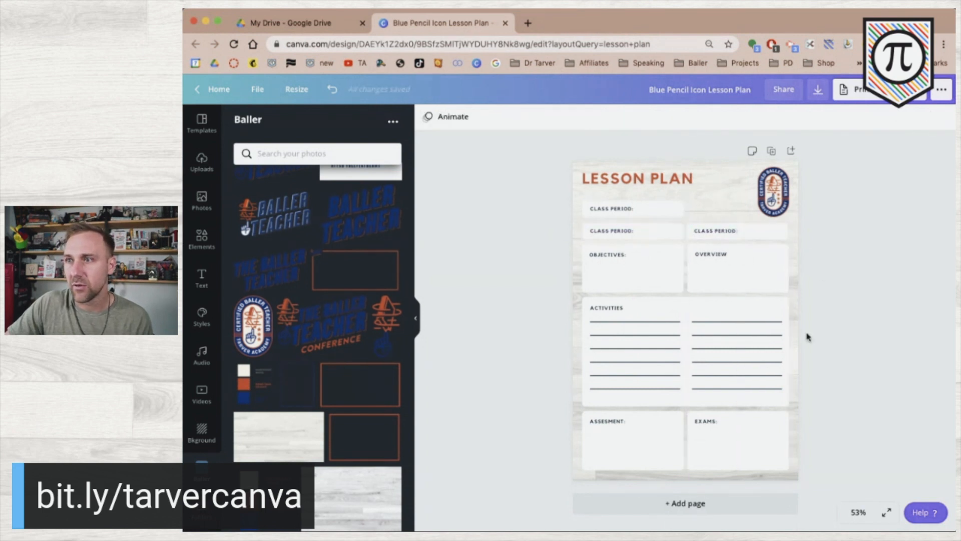
# Rename the copied labels to WEEK# and DAY:.
pyautogui.click(720, 229)
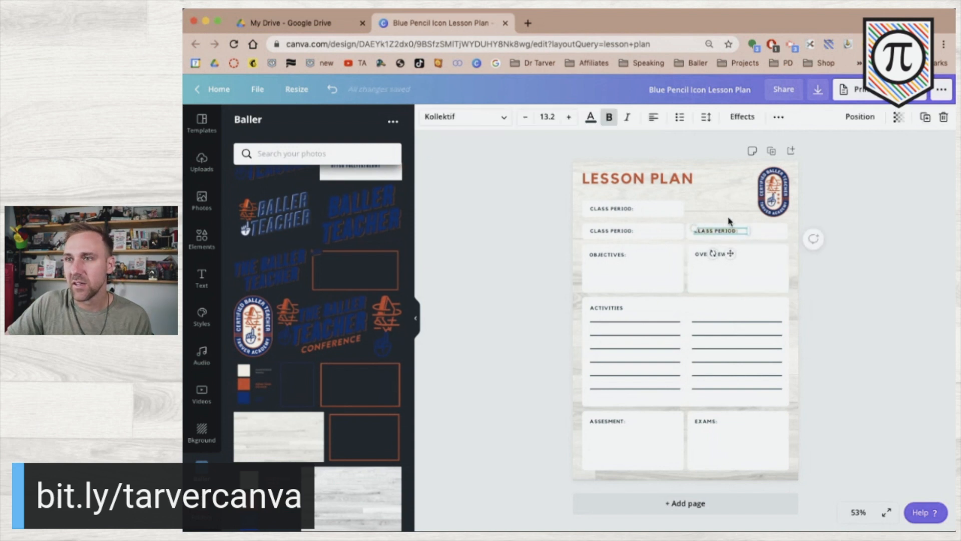
pyautogui.click(603, 208)
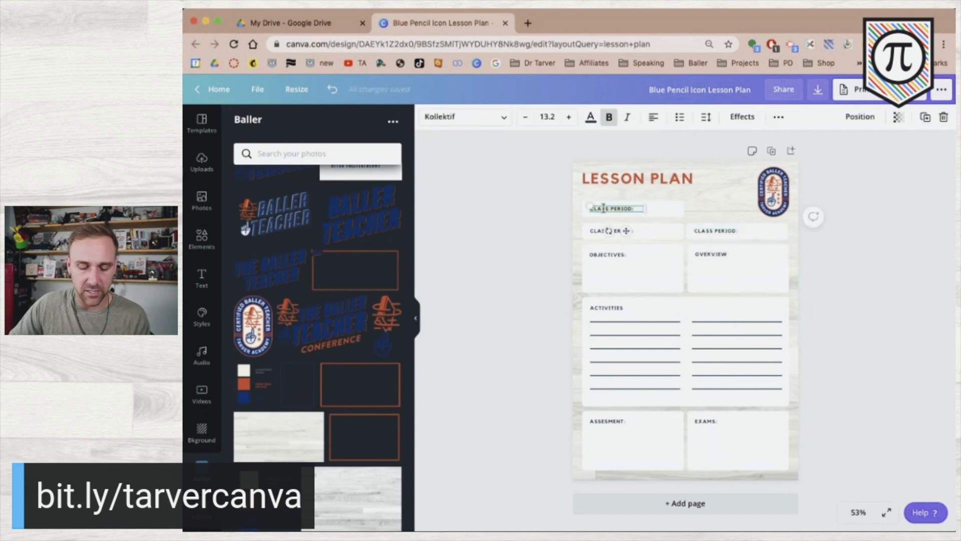
pyautogui.write('WEEK #')
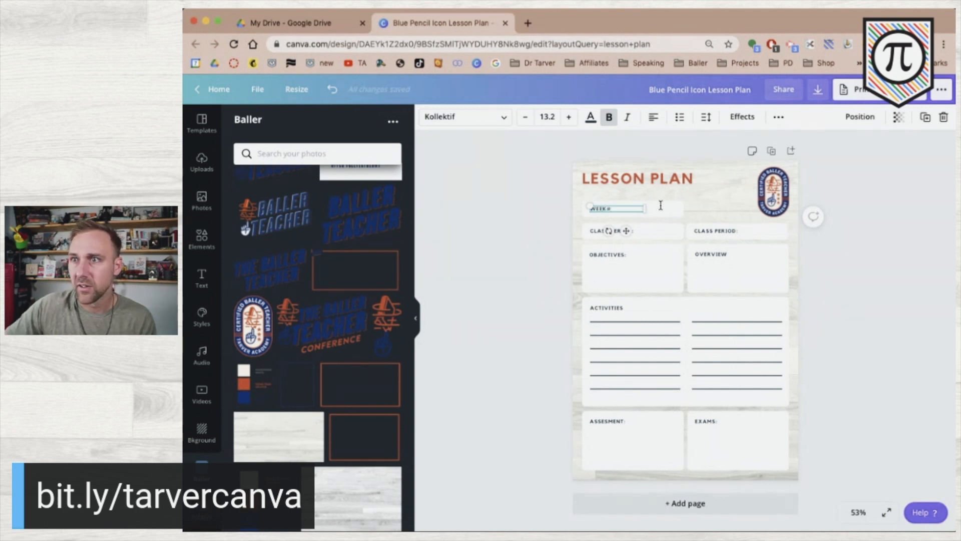
pyautogui.click(529, 256)
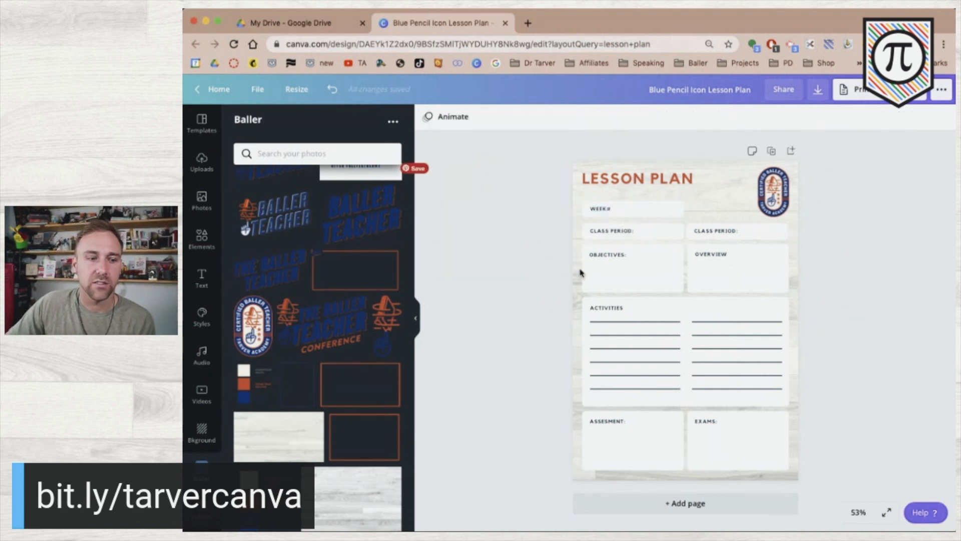
pyautogui.click(717, 230)
pyautogui.write('DAY:')
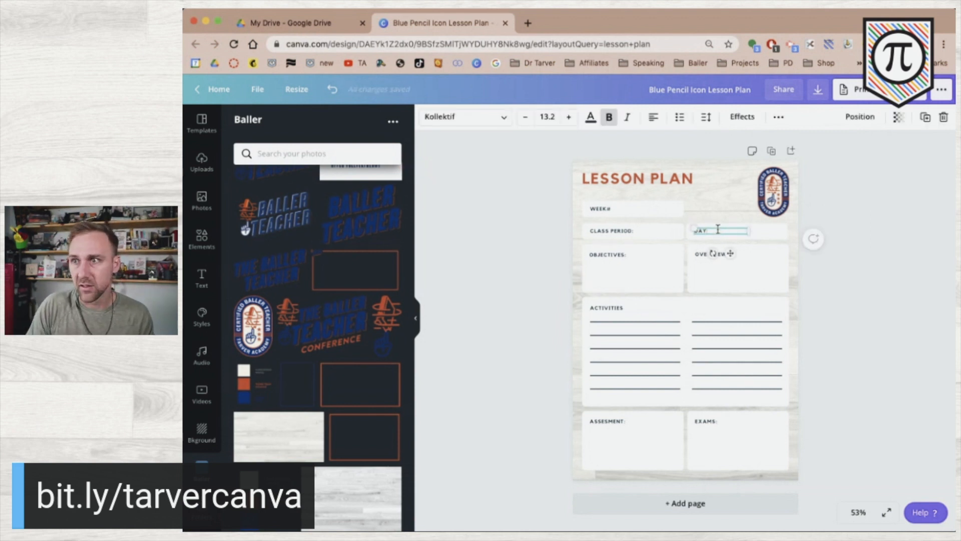
pyautogui.click(870, 260)
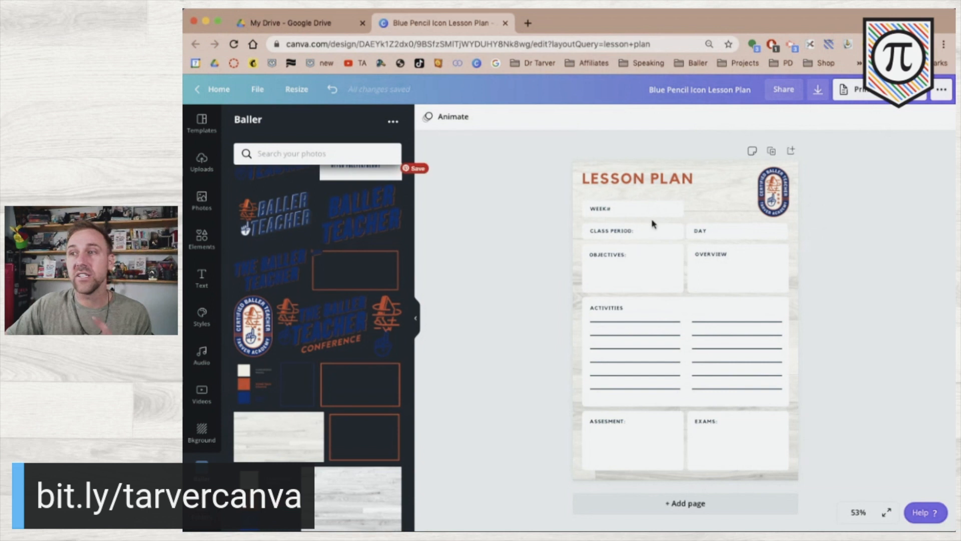
# Enlarge the DAY label text to fill its box.
pyautogui.click(714, 234)
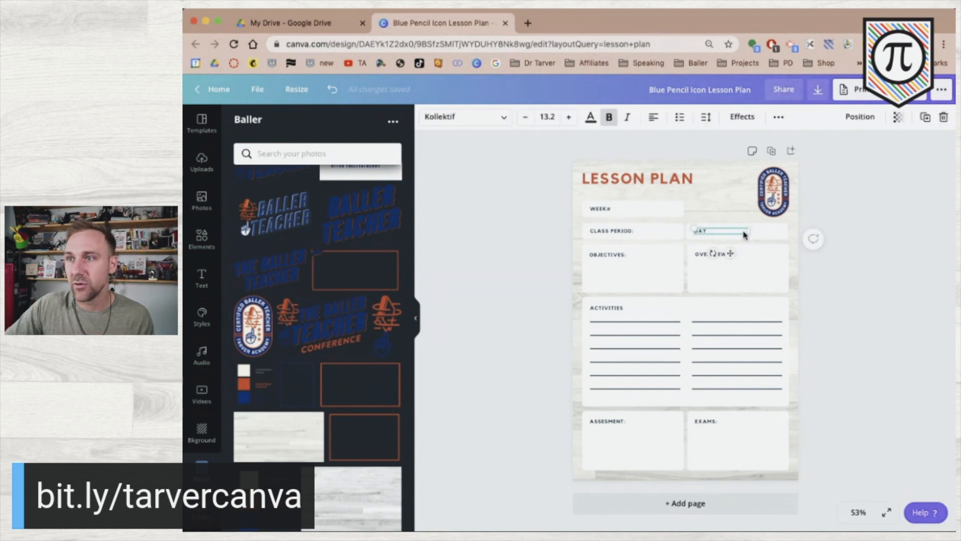
pyautogui.moveTo(770, 232); pyautogui.dragTo(781, 234)
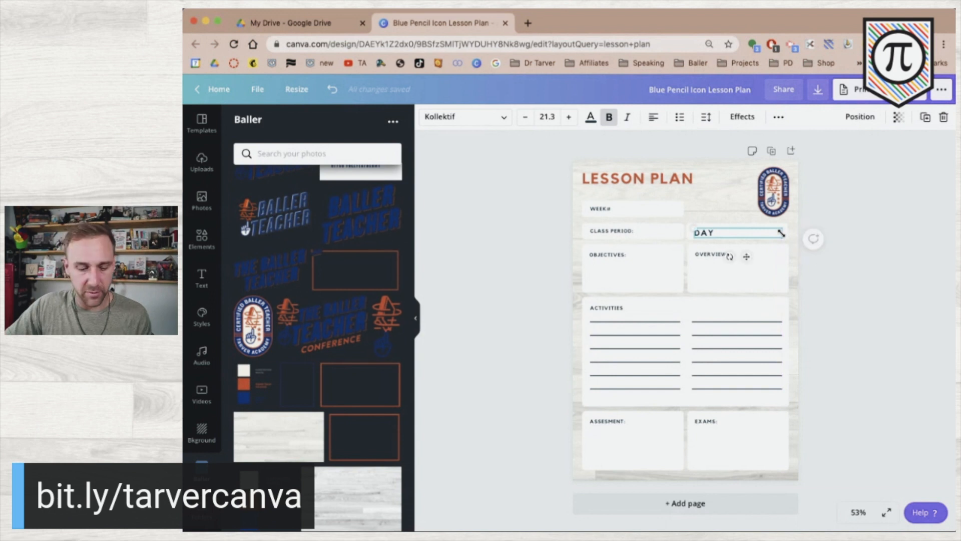
pyautogui.press('super+z')
pyautogui.click(840, 217)
pyautogui.click(719, 231)
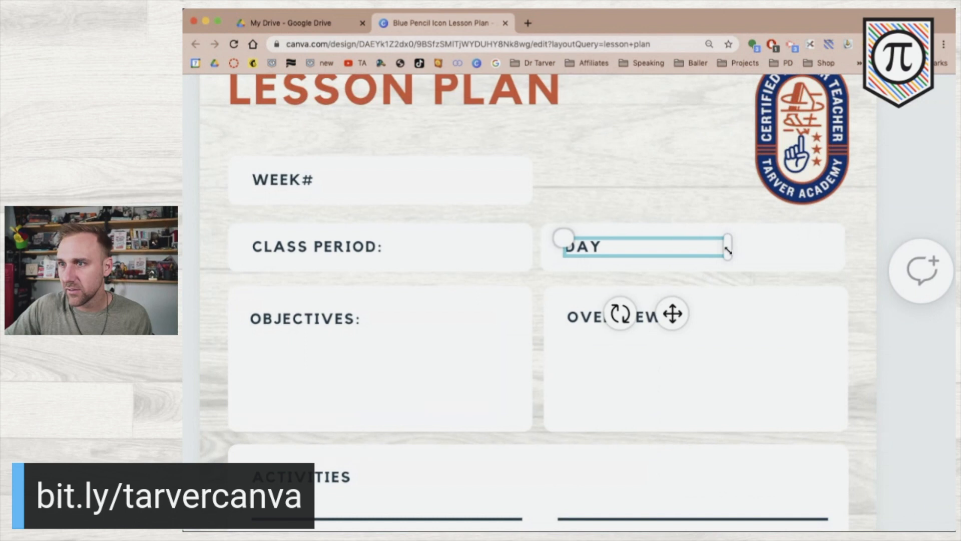
pyautogui.moveTo(757, 250); pyautogui.dragTo(831, 267)
pyautogui.scroll(-5, 831, 266)
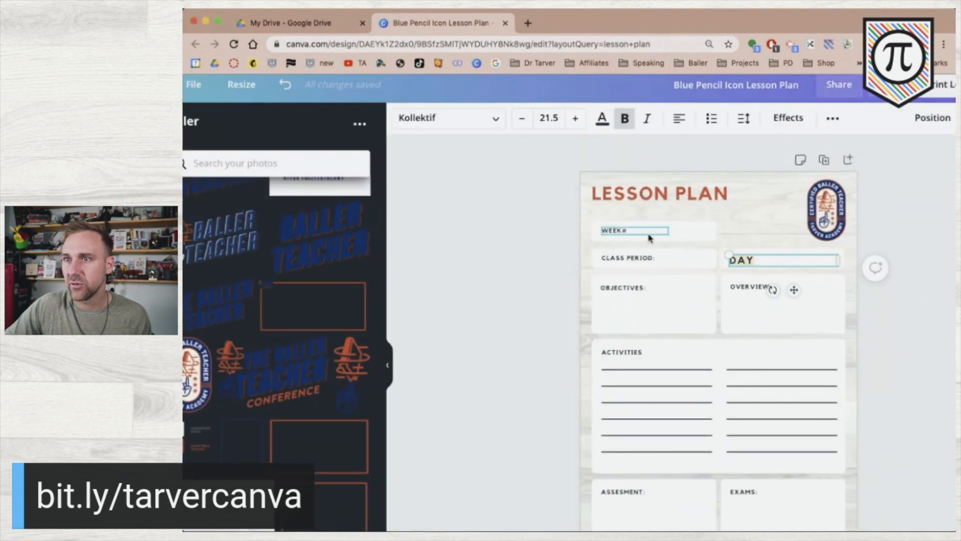
# Set the DAY label's font size to 13.2 to match WEEK#.
pyautogui.click(621, 231)
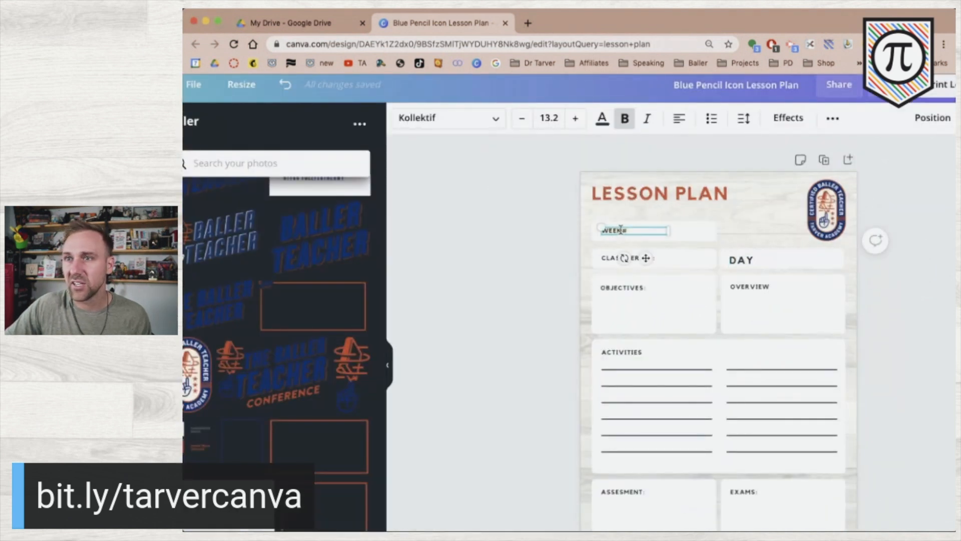
pyautogui.click(741, 262)
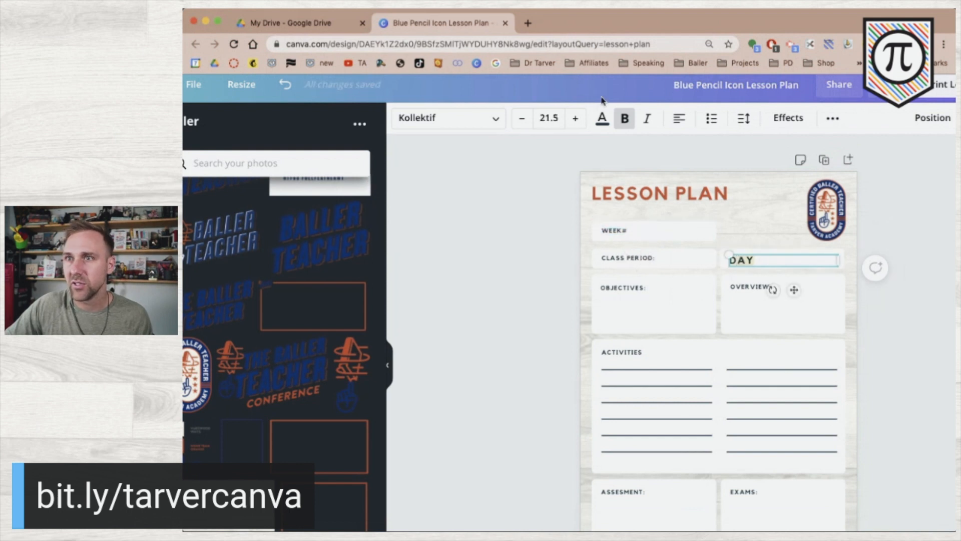
pyautogui.click(552, 116)
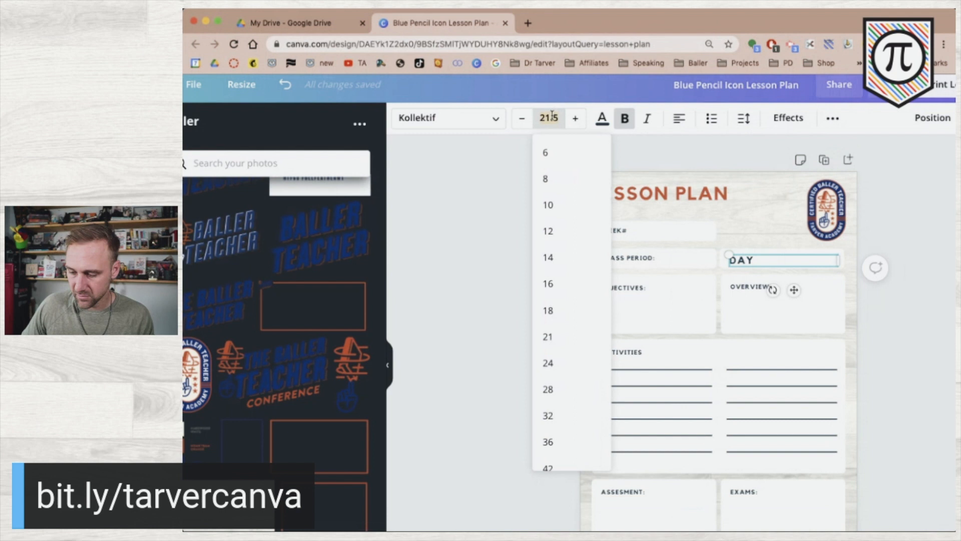
pyautogui.write('13.2')
pyautogui.press('Return')
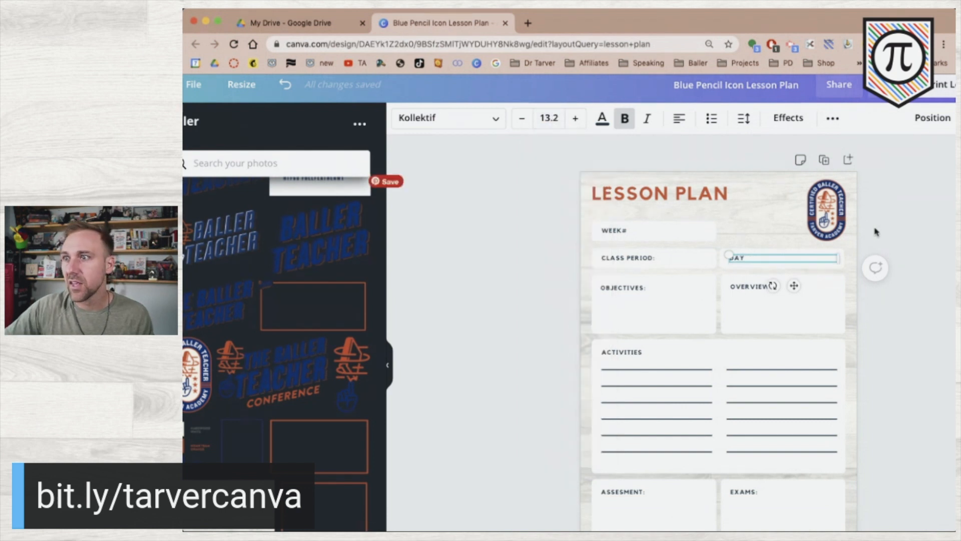
pyautogui.click(890, 233)
pyautogui.click(753, 263)
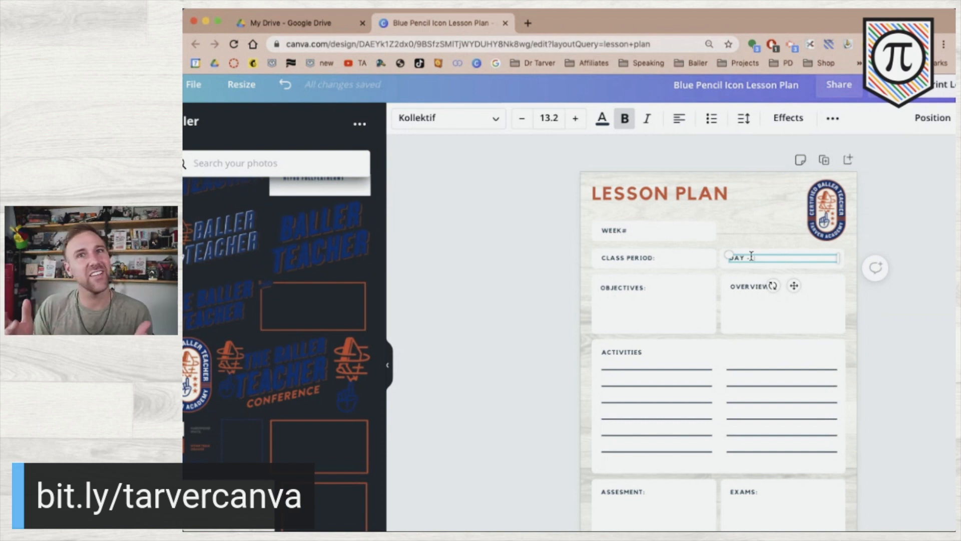
# Type the weekday initials M, T, TH and F into the DAY line.
pyautogui.write('M ')
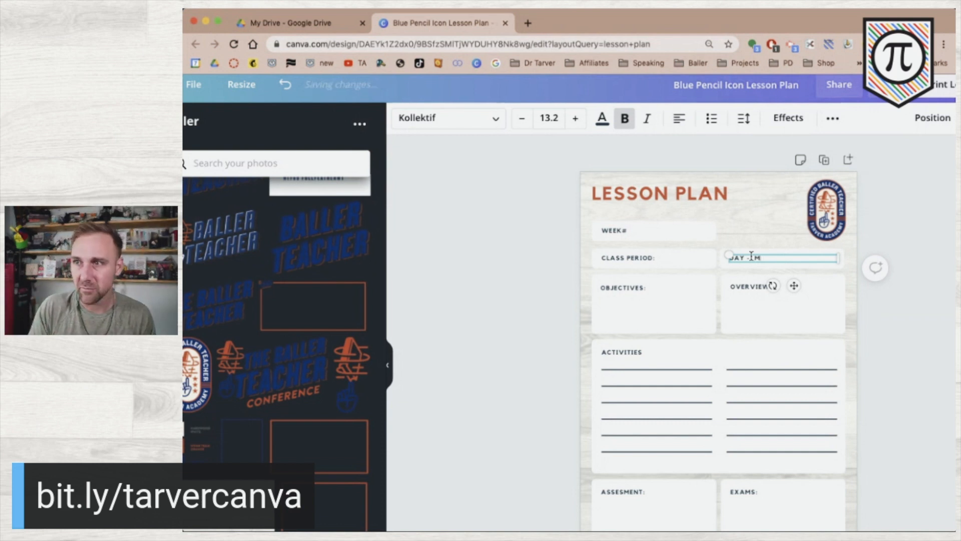
pyautogui.write('T.')
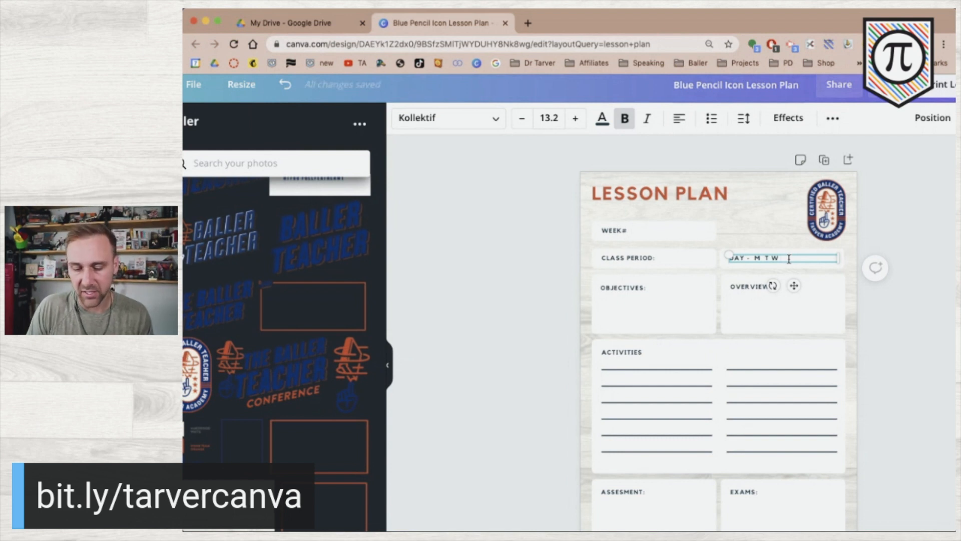
pyautogui.write('TH')
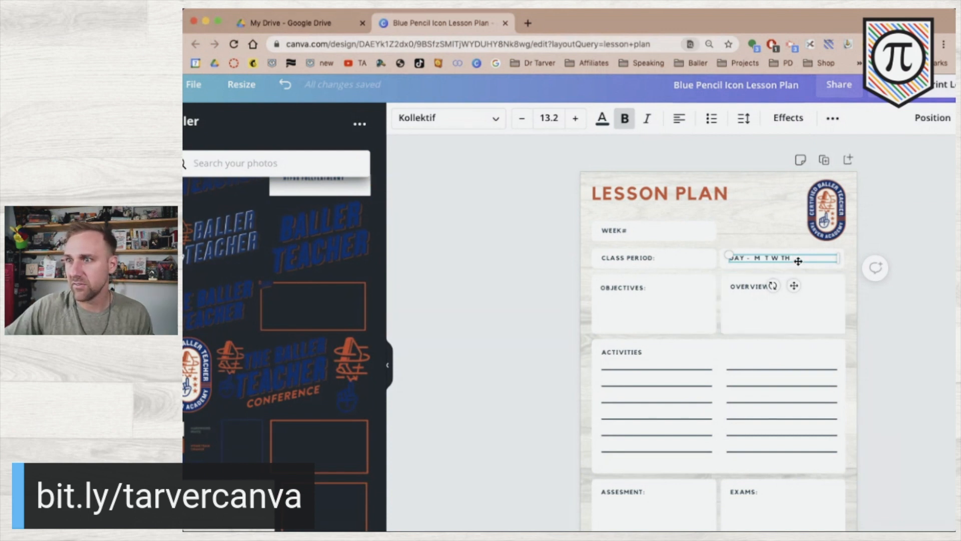
pyautogui.click(807, 260)
pyautogui.press('super+z')
pyautogui.click(728, 75)
pyautogui.click(804, 259)
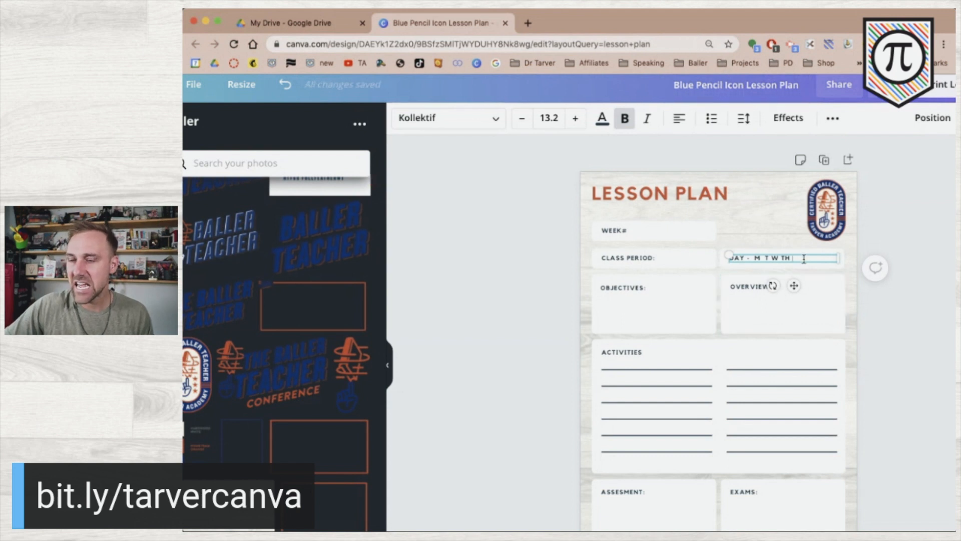
pyautogui.write('F')
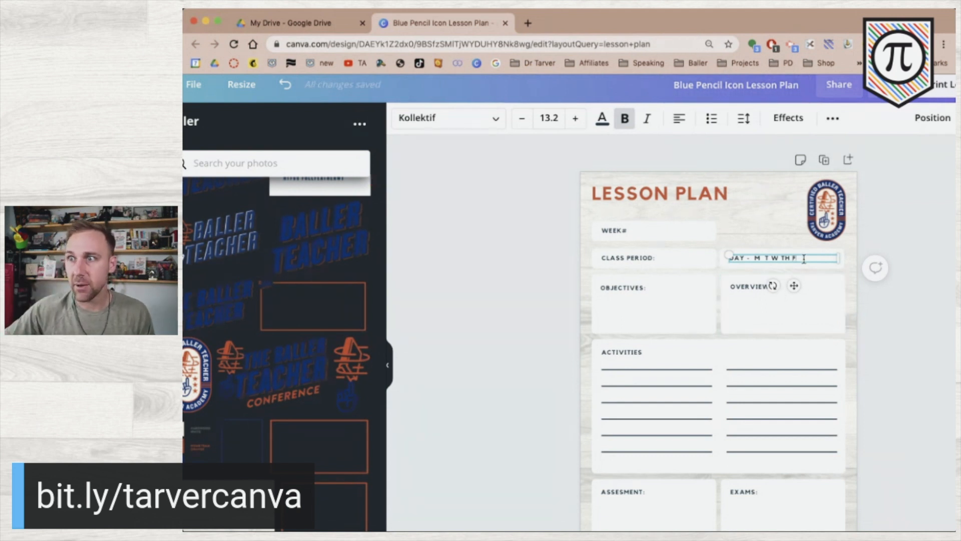
# Widen the gaps between M, T, W, TH and F in the DAY line.
pyautogui.click(763, 258)
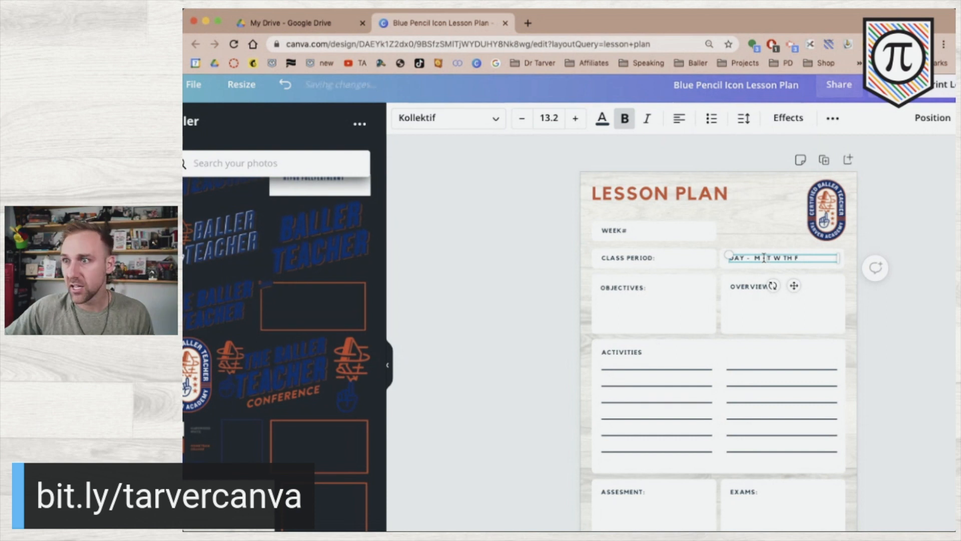
pyautogui.click(774, 258)
pyautogui.click(795, 258)
pyautogui.click(757, 259)
pyautogui.click(778, 258)
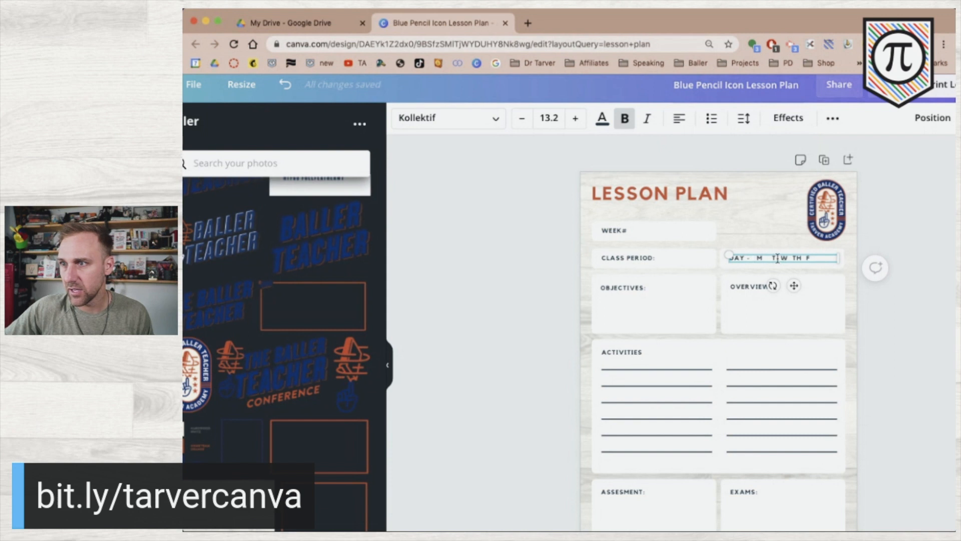
pyautogui.click(793, 258)
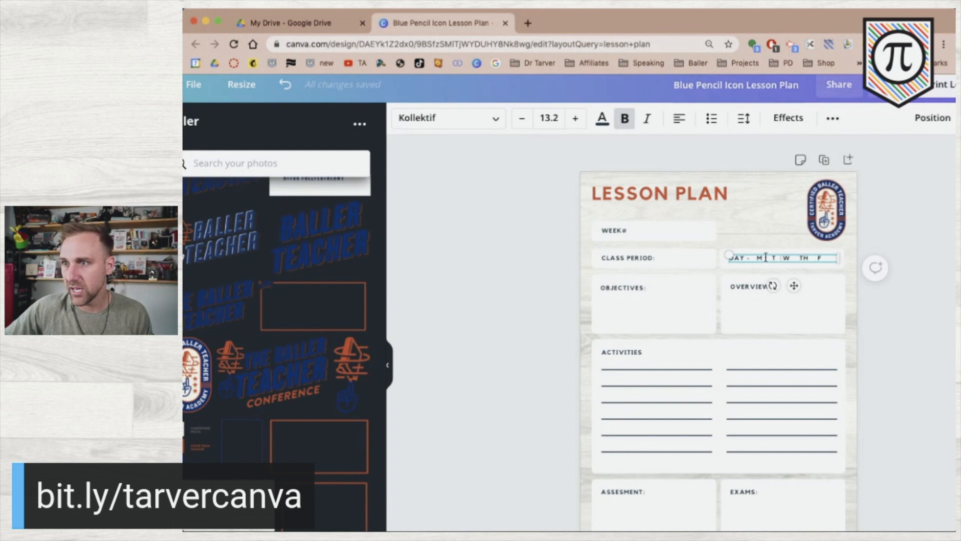
pyautogui.click(537, 313)
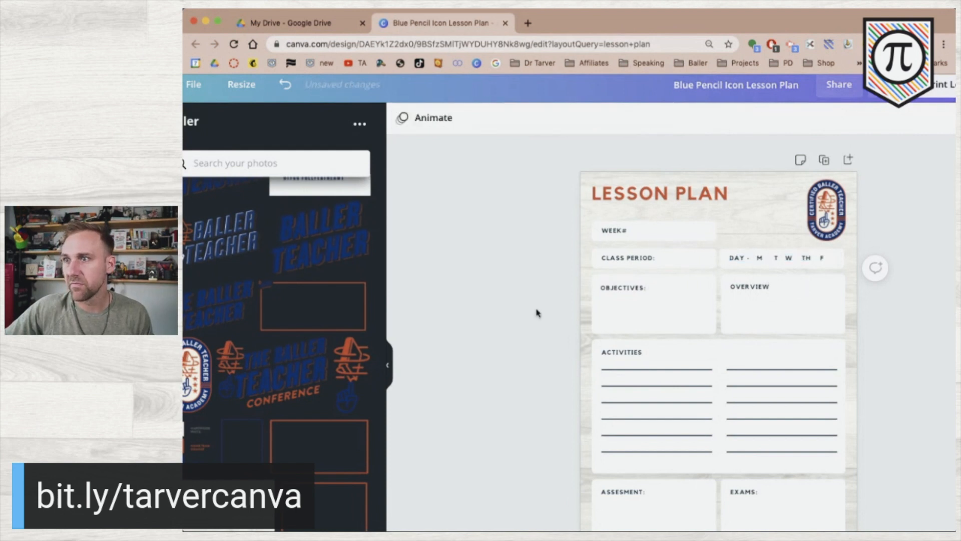
# Undo the last extra space added to the DAY line.
pyautogui.click(784, 258)
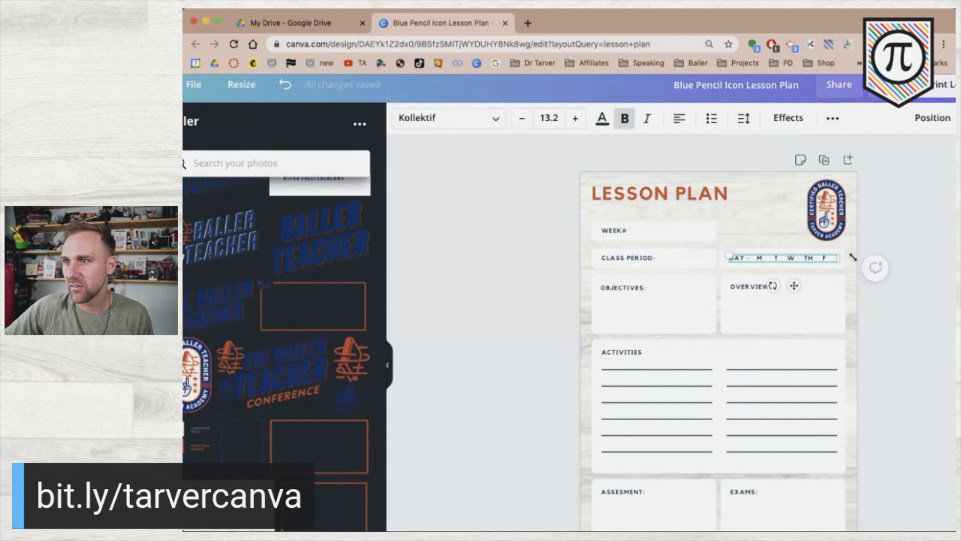
pyautogui.click(932, 261)
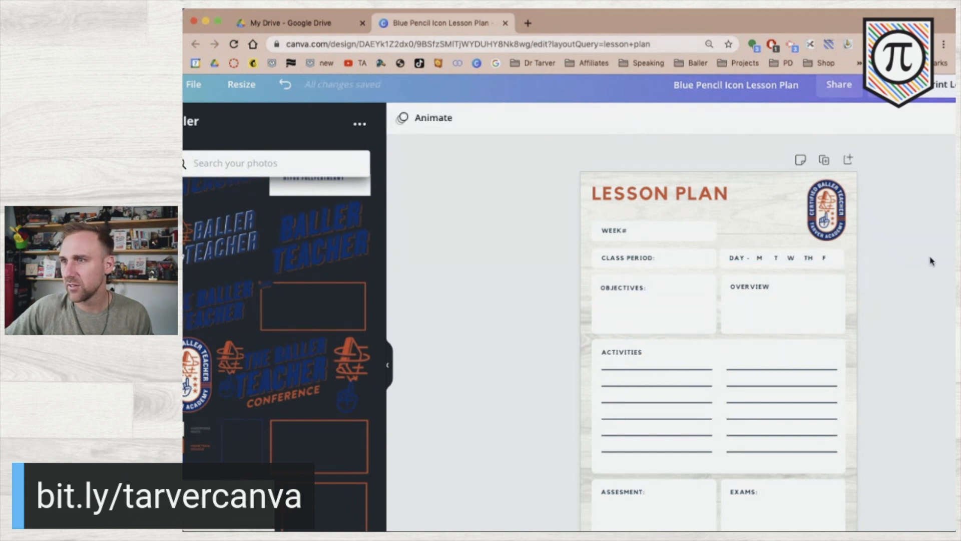
pyautogui.click(801, 258)
pyautogui.click(800, 257)
pyautogui.press('Escape')
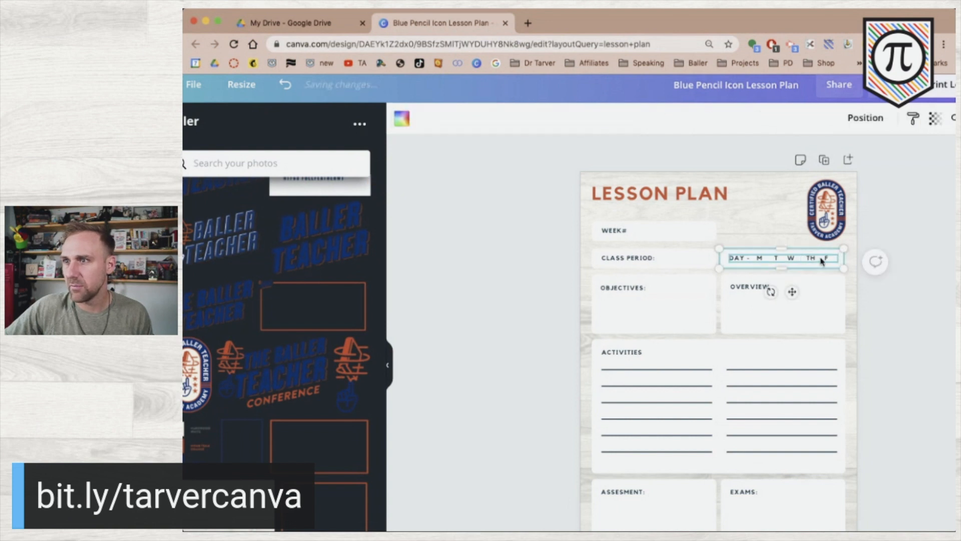
pyautogui.doubleClick(820, 259)
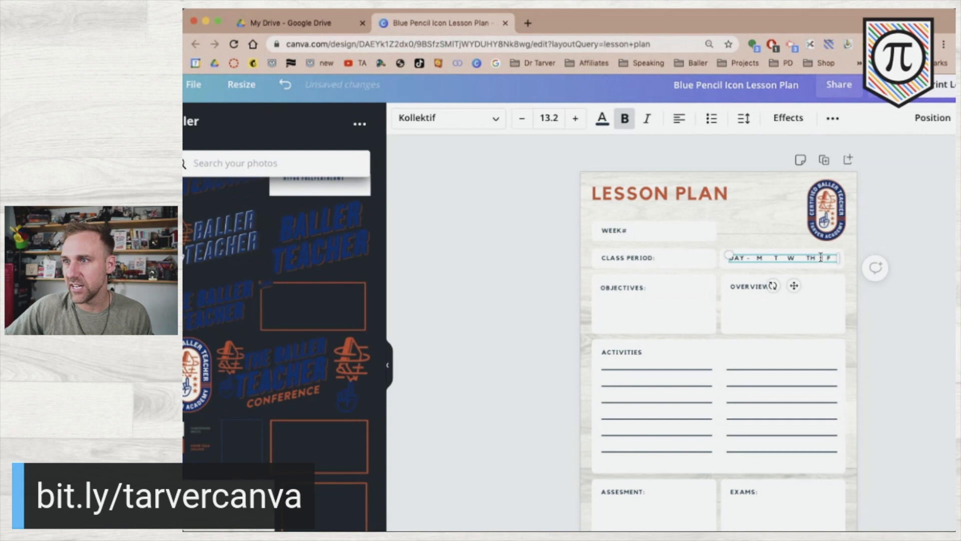
pyautogui.click(920, 263)
pyautogui.doubleClick(797, 258)
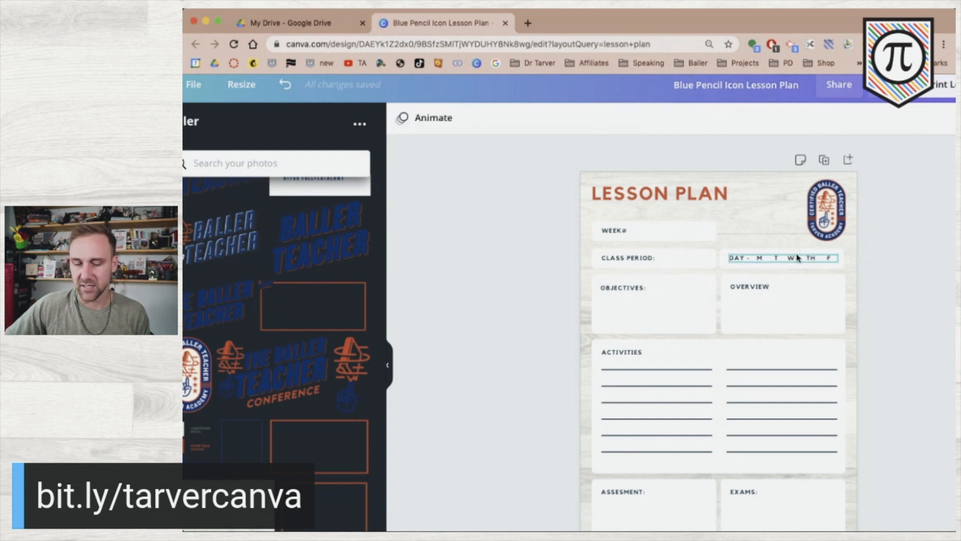
pyautogui.press('super+z')
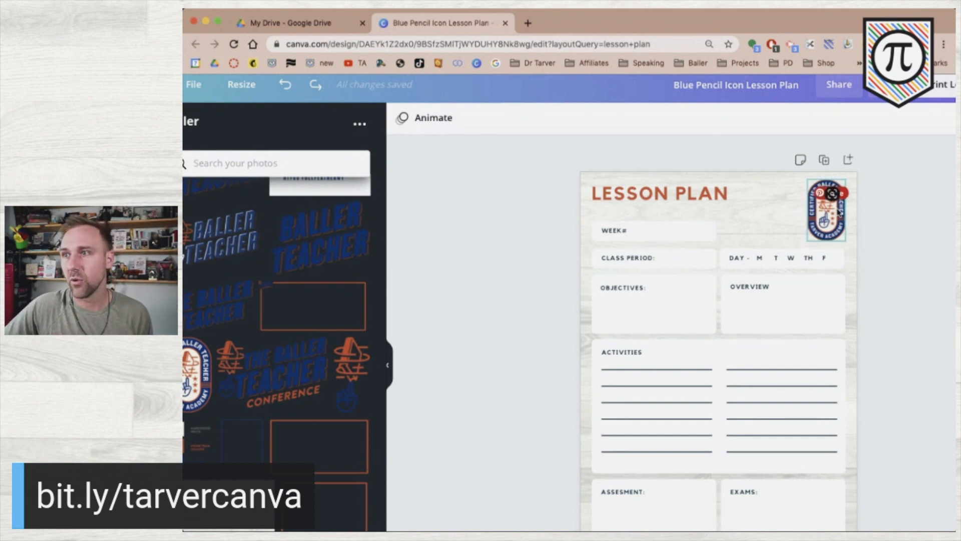
pyautogui.click(825, 212)
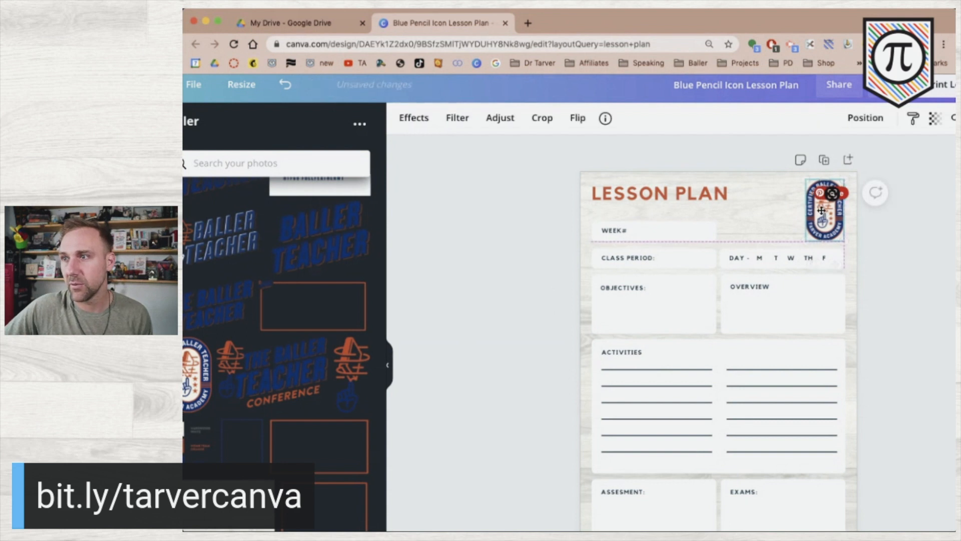
# Shift the LESSON PLAN title to the right to make room for a logo.
pyautogui.click(918, 238)
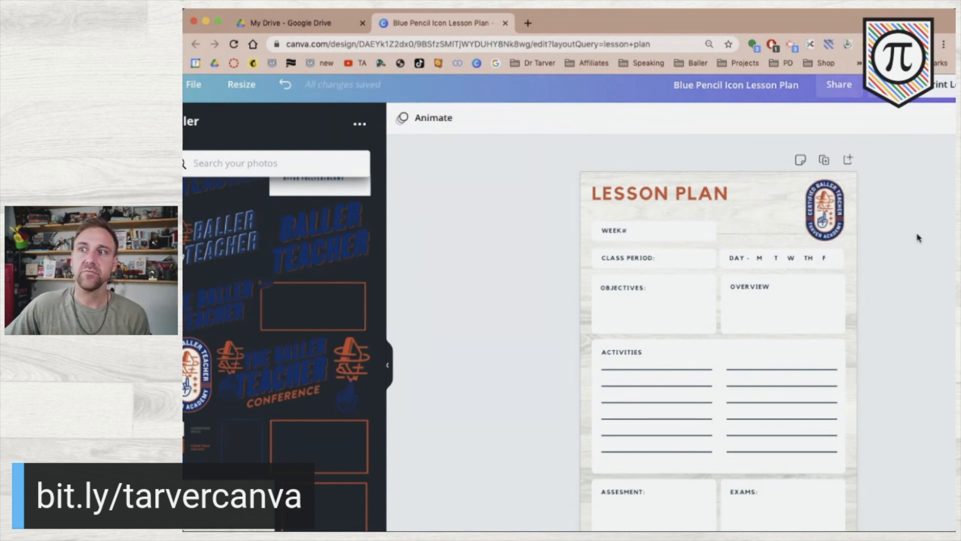
pyautogui.click(708, 190)
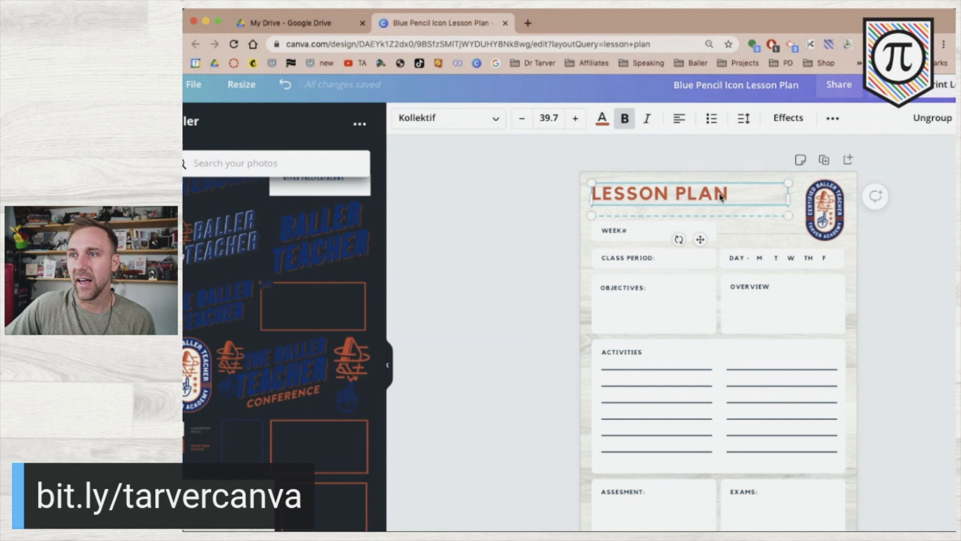
pyautogui.doubleClick(695, 195)
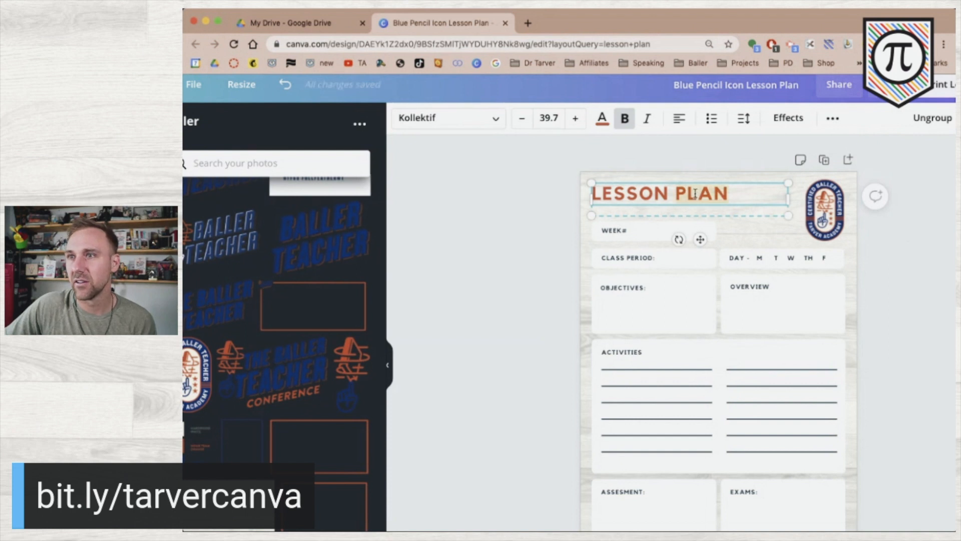
pyautogui.click(483, 220)
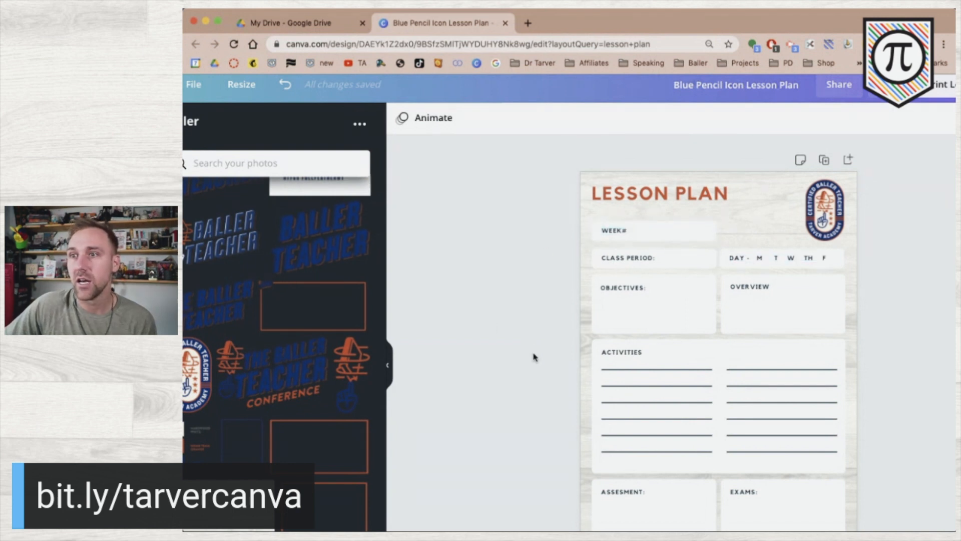
pyautogui.scroll(-2, 534, 353)
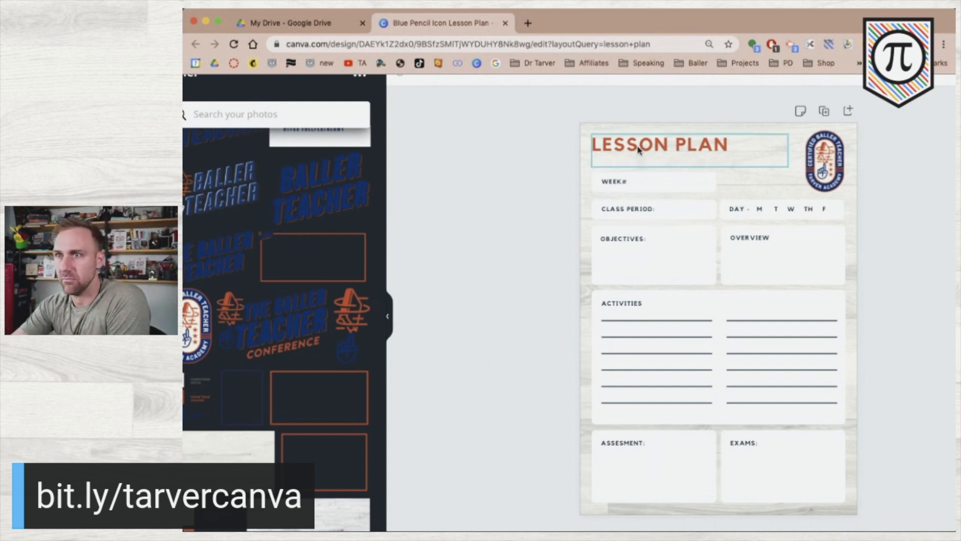
pyautogui.moveTo(640, 151); pyautogui.dragTo(703, 162)
pyautogui.scroll(2, 334, 222)
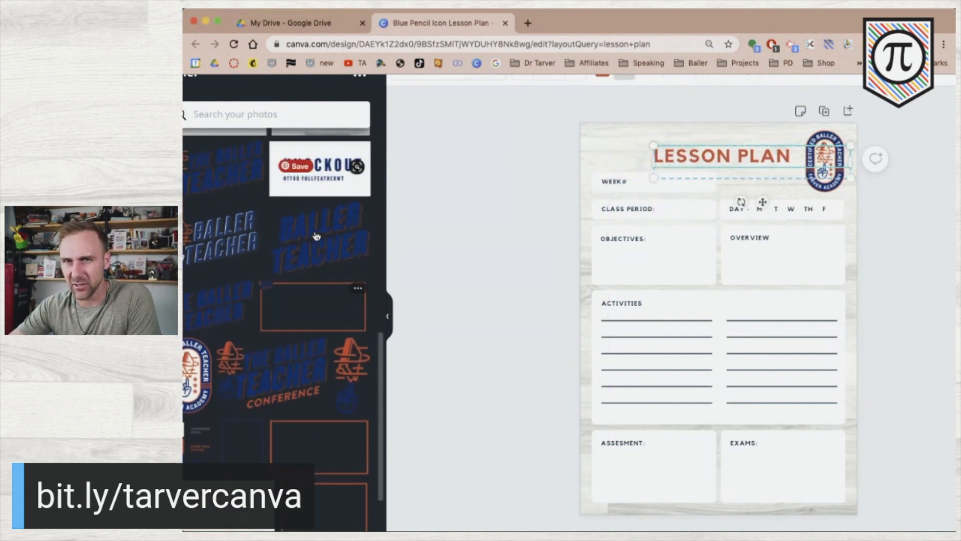
# Place the BALLER TEACHER logo on the page, shrunk into the top-left corner.
pyautogui.moveTo(226, 236); pyautogui.dragTo(719, 401)
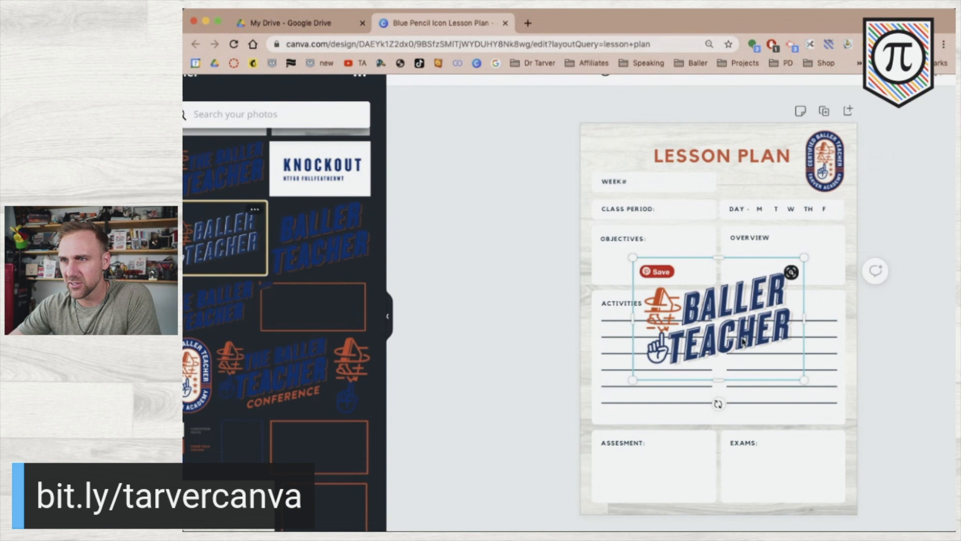
pyautogui.moveTo(804, 380); pyautogui.dragTo(723, 326)
pyautogui.moveTo(670, 266); pyautogui.dragTo(634, 156)
pyautogui.moveTo(673, 183); pyautogui.dragTo(614, 158)
pyautogui.click(620, 107)
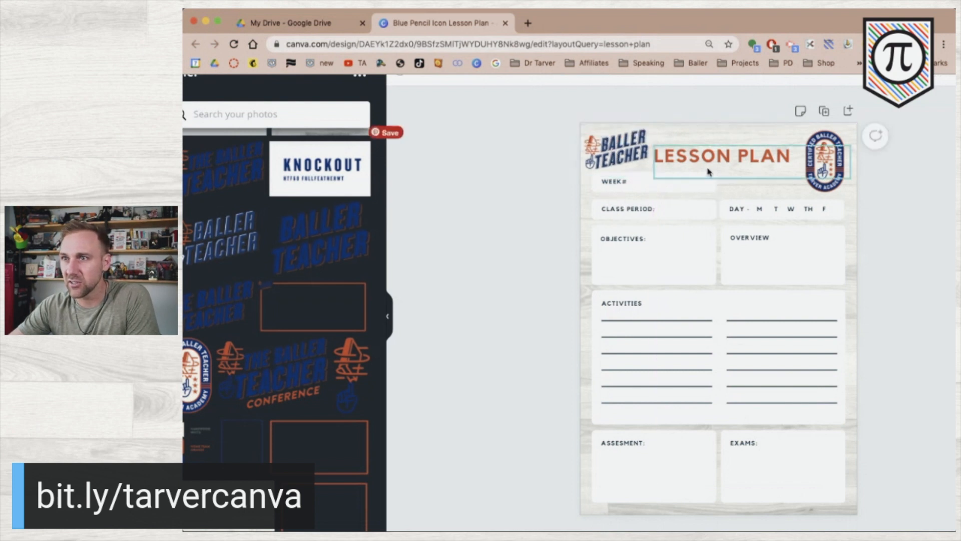
# Make the logo slightly smaller and align the LESSON PLAN title beside it.
pyautogui.moveTo(707, 157); pyautogui.dragTo(706, 151)
pyautogui.click(506, 151)
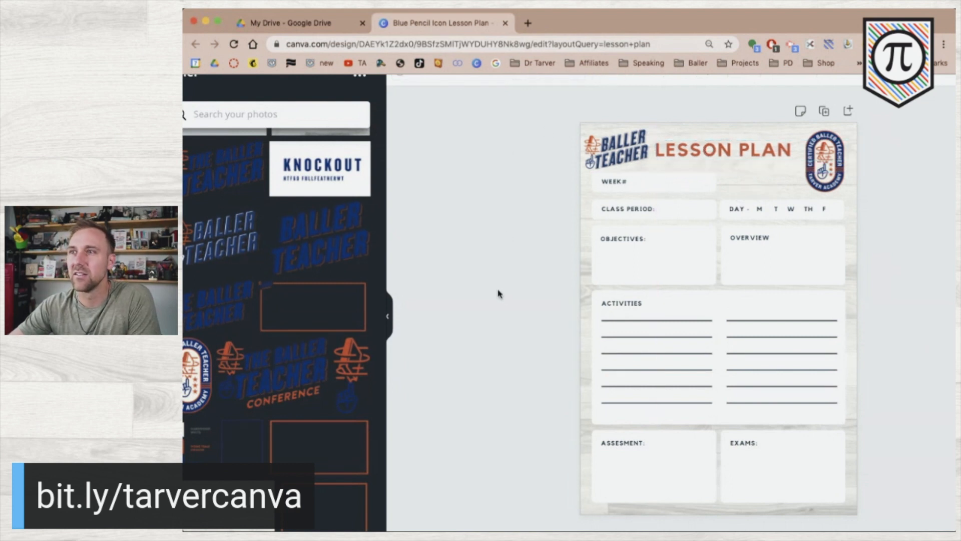
pyautogui.click(611, 155)
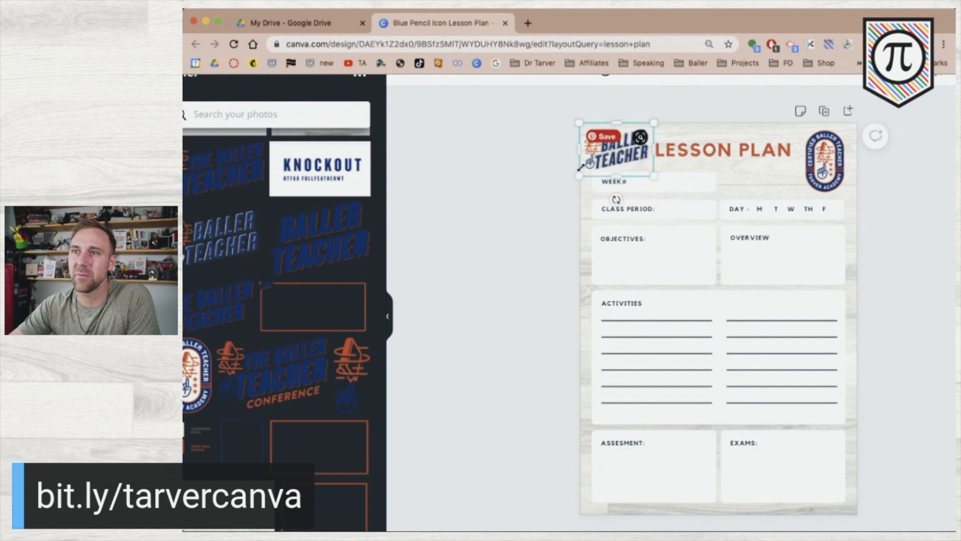
pyautogui.moveTo(581, 174); pyautogui.dragTo(622, 151)
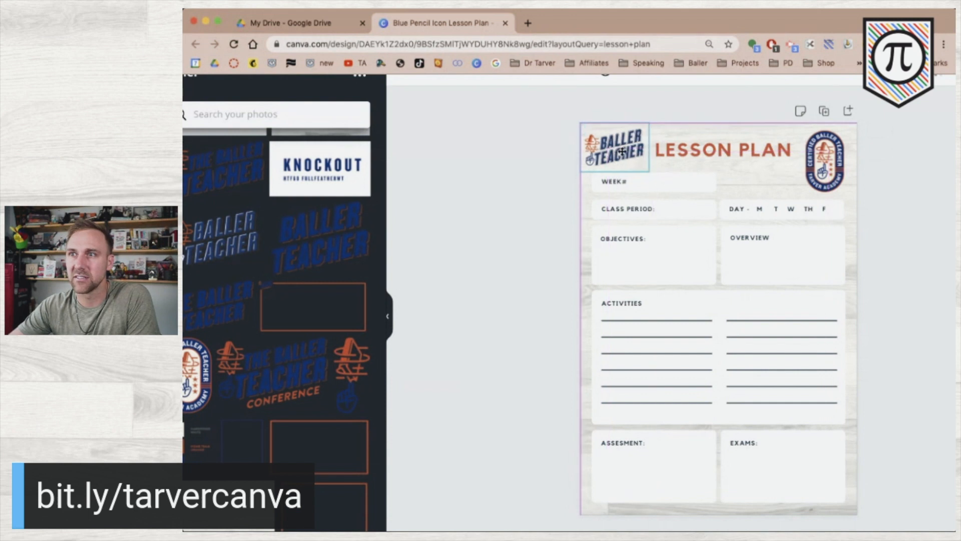
pyautogui.click(691, 150)
pyautogui.moveTo(685, 151)
pyautogui.mouseDown()
pyautogui.moveTo(671, 162)
pyautogui.moveTo(683, 154)
pyautogui.mouseUp()
pyautogui.click(511, 163)
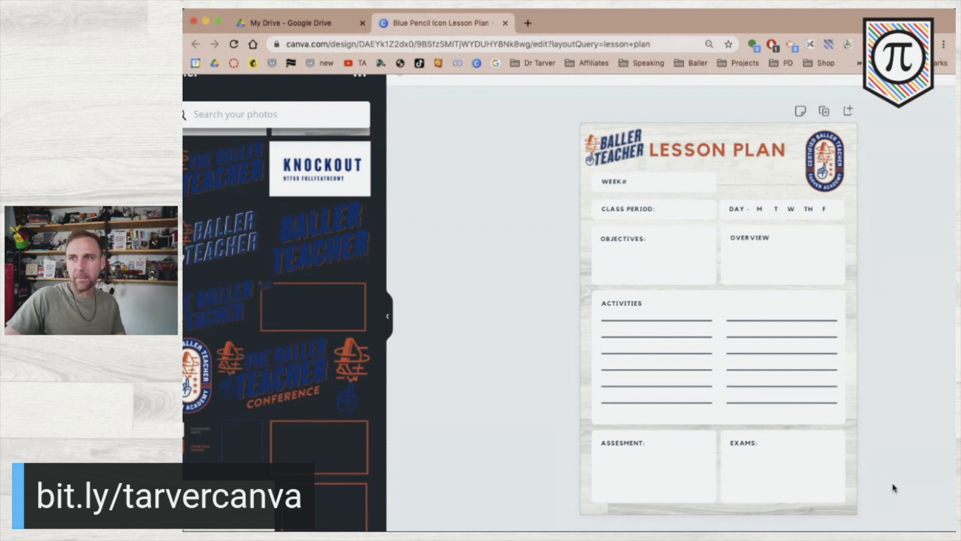
pyautogui.click(619, 157)
# Delete the BALLER TEACHER logo and shift the LESSON PLAN title back left.
pyautogui.press('Delete')
pyautogui.click(672, 156)
pyautogui.moveTo(671, 153); pyautogui.dragTo(613, 148)
pyautogui.click(519, 152)
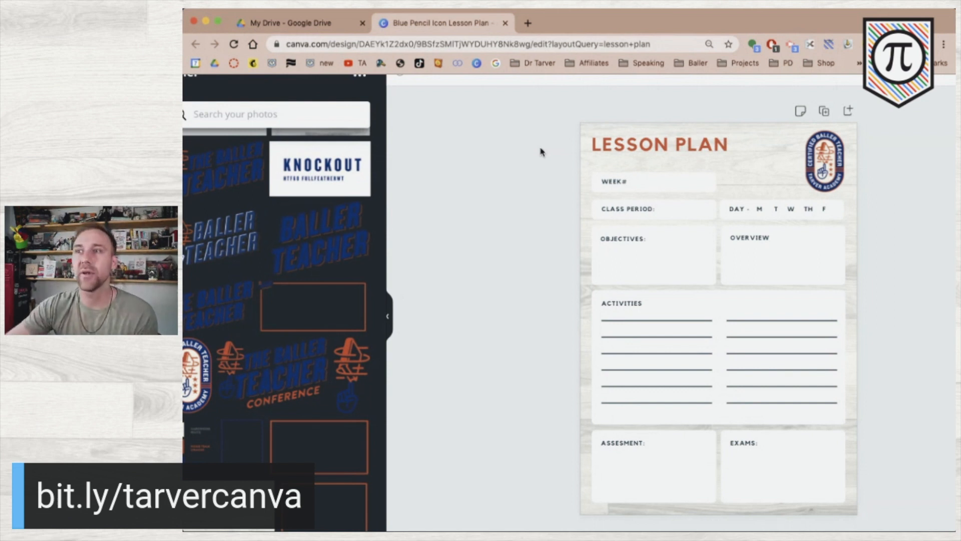
# Stack the WEEK#, DAY and CLASS PERIOD rows under the title.
pyautogui.moveTo(552, 170); pyautogui.dragTo(681, 166)
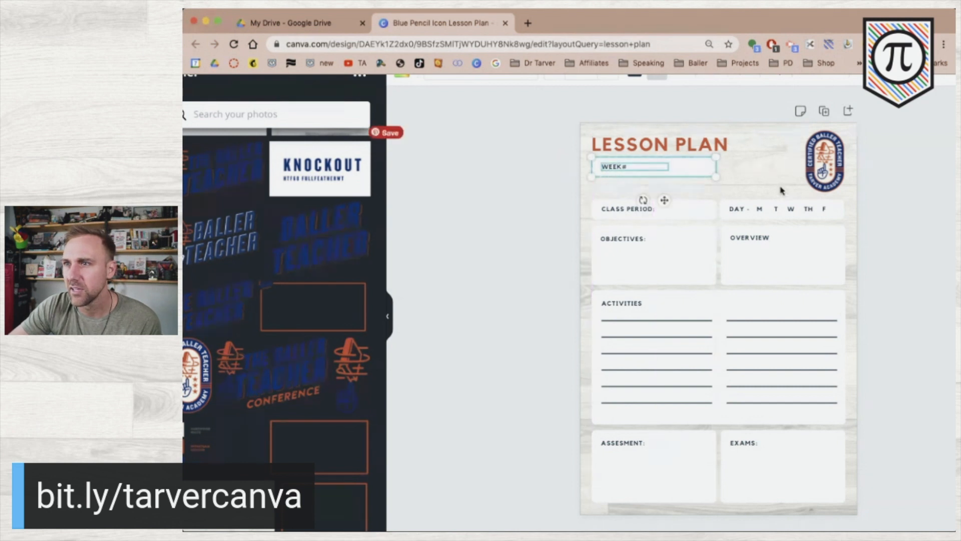
pyautogui.moveTo(883, 207); pyautogui.dragTo(626, 189)
pyautogui.click(515, 199)
pyautogui.moveTo(558, 200); pyautogui.dragTo(689, 218)
pyautogui.press('Up')
pyautogui.press('Up')
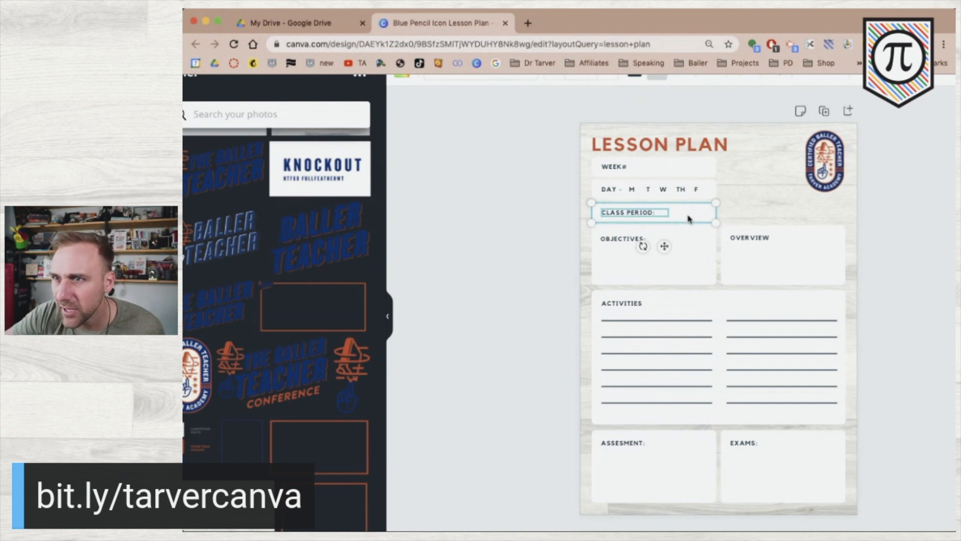
pyautogui.click(505, 260)
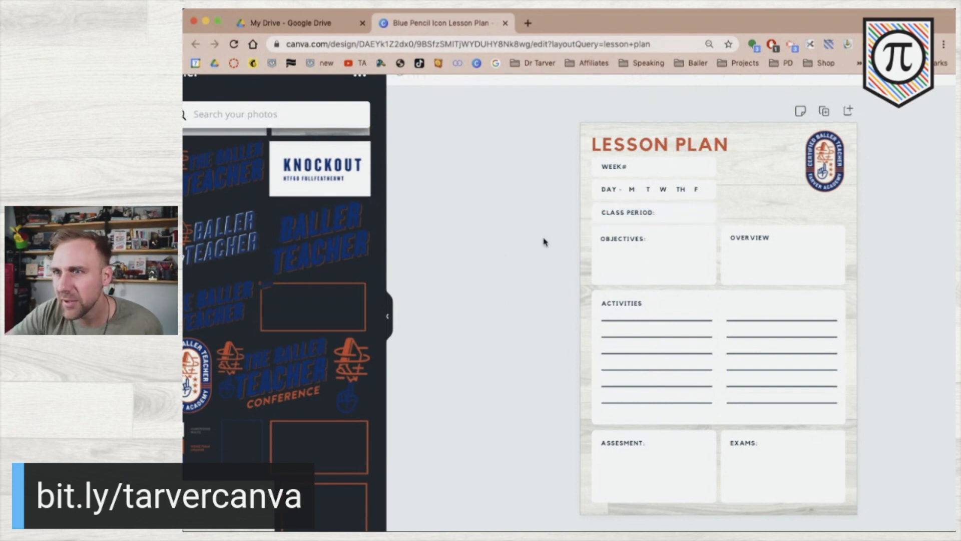
# Nudge OBJECTIVES and OVERVIEW down, and place a copy of CLASS PERIOD at right.
pyautogui.moveTo(540, 241); pyautogui.dragTo(862, 268)
pyautogui.press('Down')
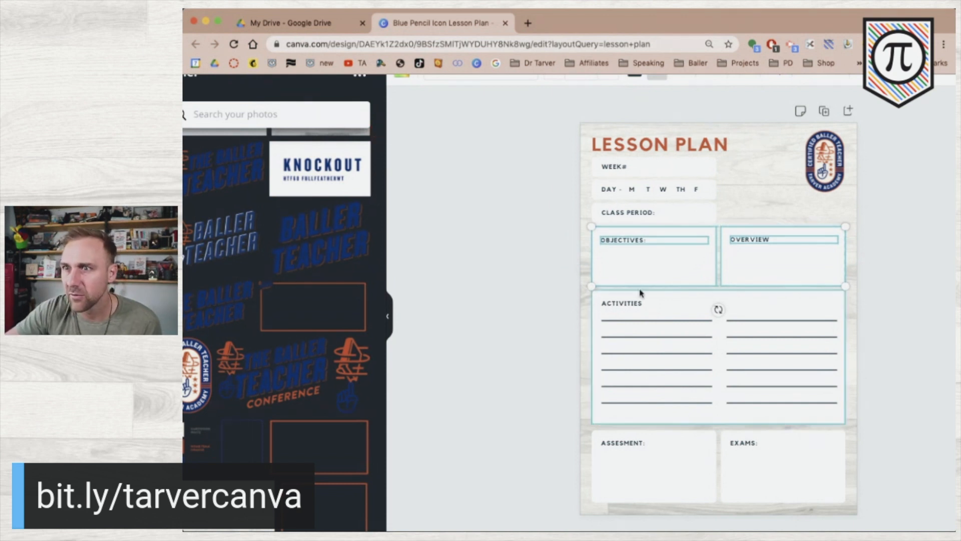
pyautogui.click(519, 299)
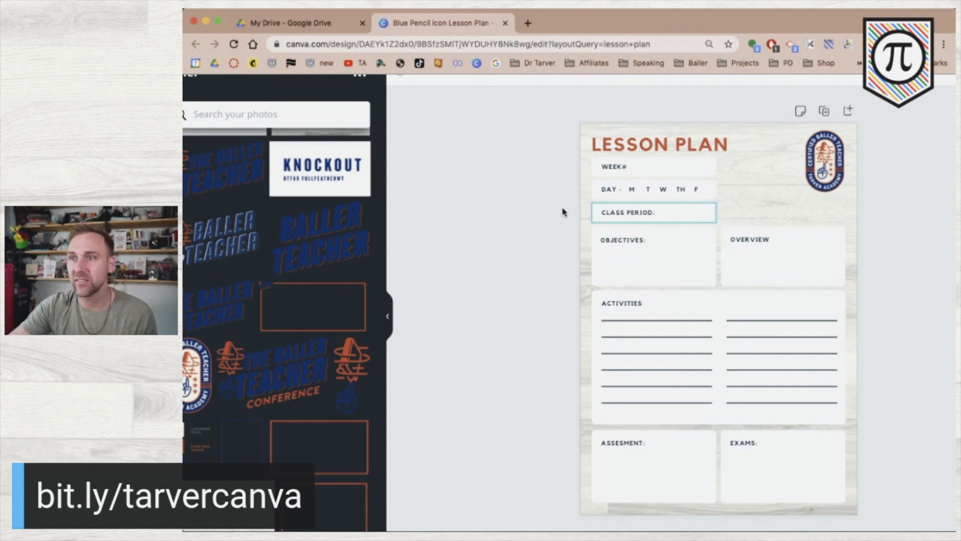
pyautogui.moveTo(575, 217); pyautogui.dragTo(669, 213)
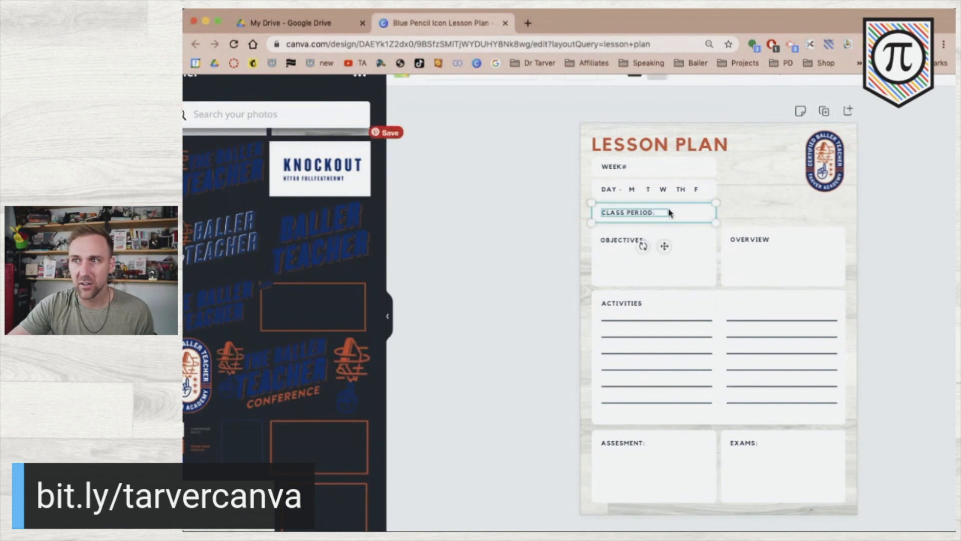
pyautogui.moveTo(675, 211); pyautogui.dragTo(807, 208)
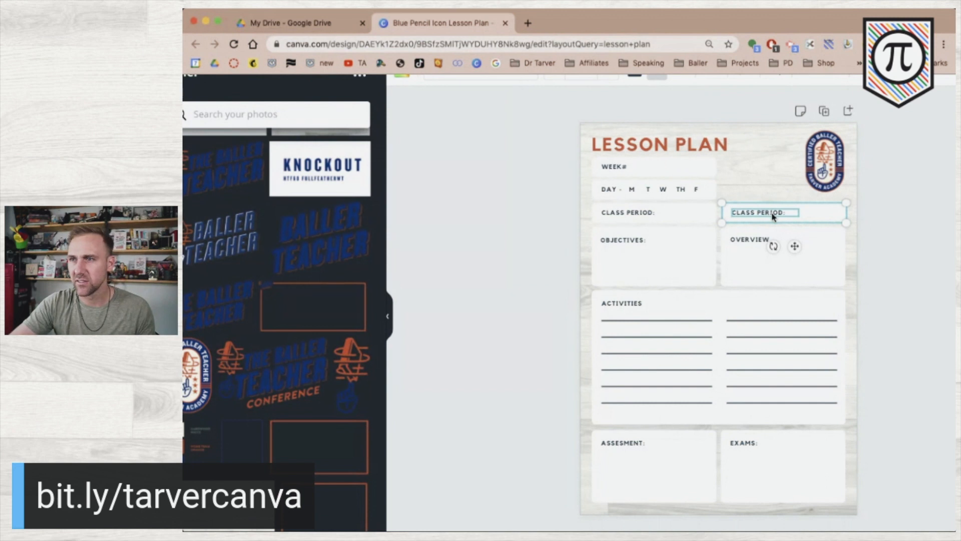
# Clear the duplicate CLASS PERIOD text on the right so it can read UNIT:.
pyautogui.click(469, 208)
pyautogui.click(734, 216)
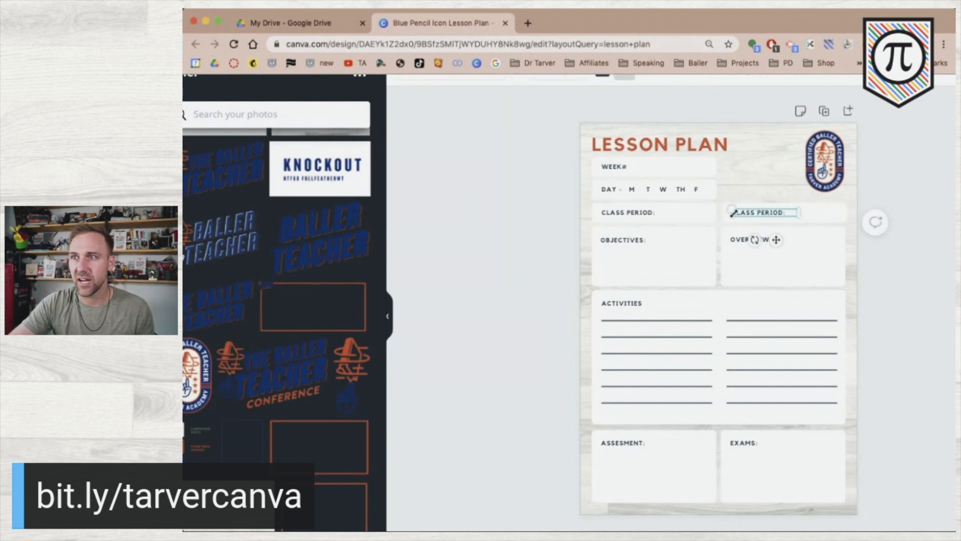
pyautogui.click(754, 213)
pyautogui.press('BackSpace')
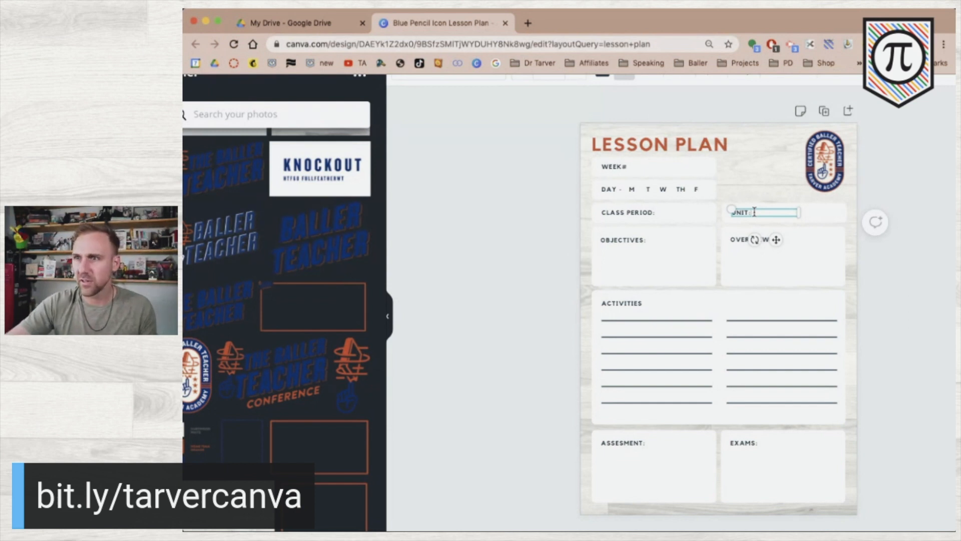
# Replace the extra space after DAY with a colon.
pyautogui.click(620, 191)
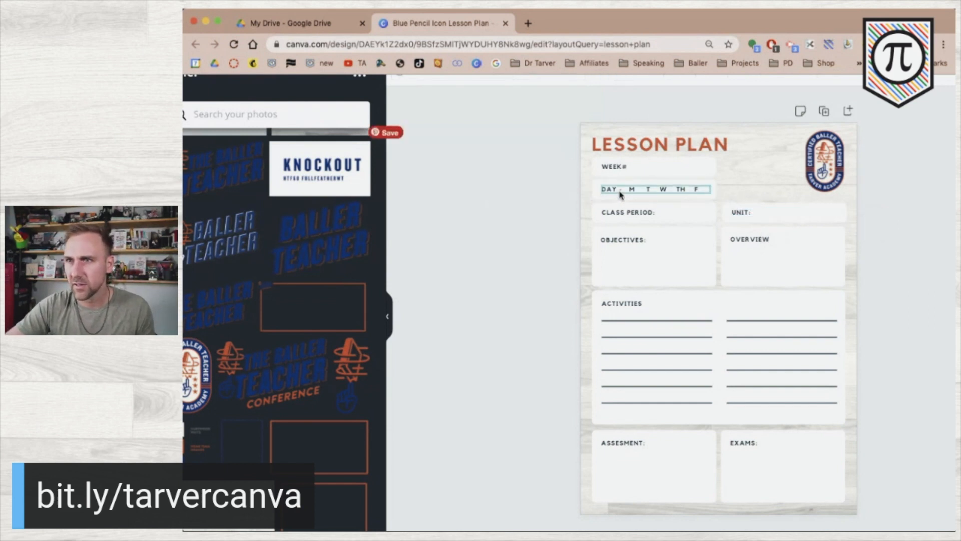
pyautogui.press('BackSpace')
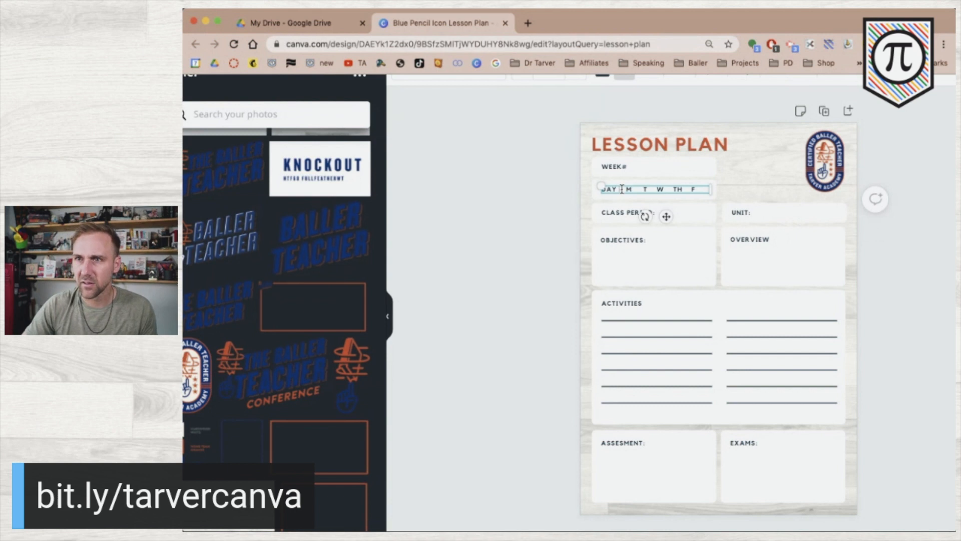
pyautogui.write(':')
pyautogui.click(526, 223)
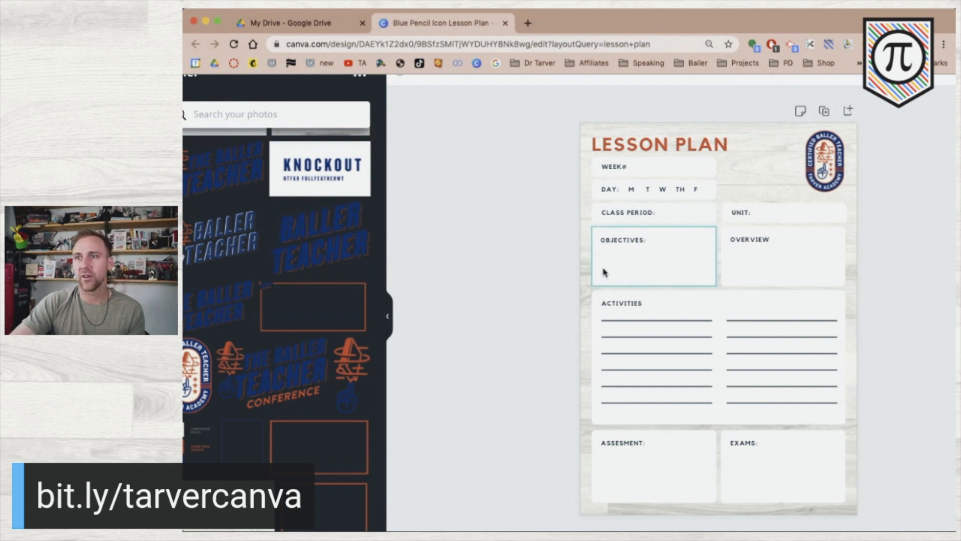
pyautogui.click(755, 242)
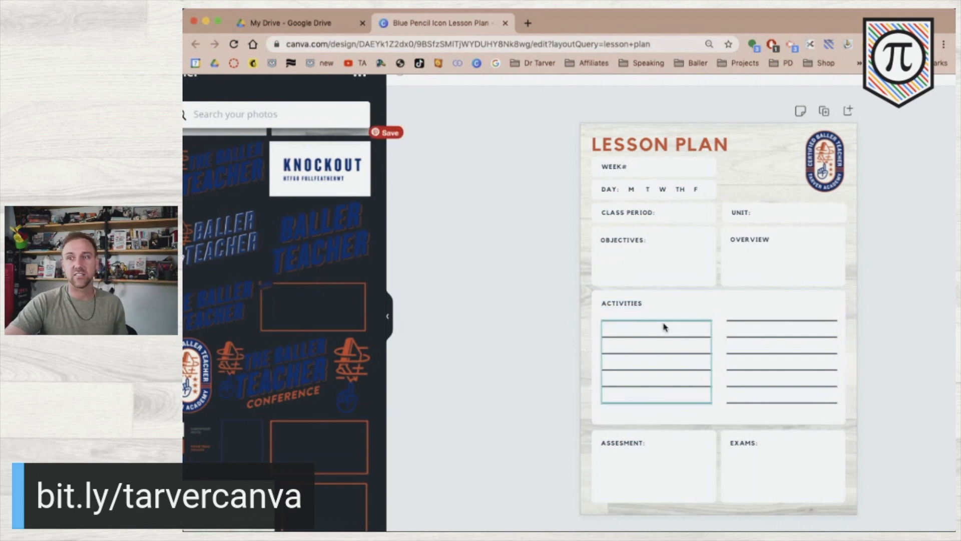
# Delete both columns of lines from the Activities box.
pyautogui.click(638, 324)
pyautogui.press('Delete')
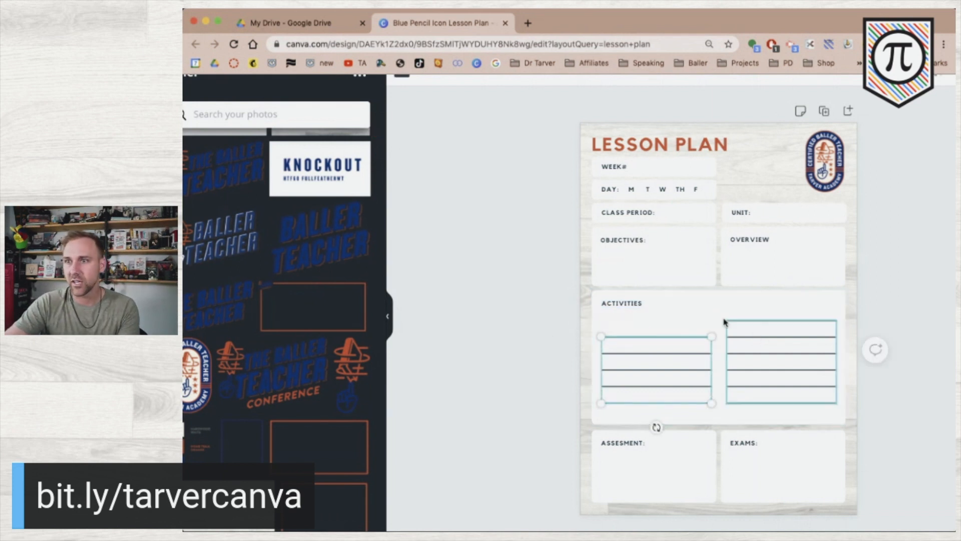
pyautogui.moveTo(538, 320); pyautogui.dragTo(787, 374)
pyautogui.click(514, 369)
pyautogui.click(667, 360)
pyautogui.press('Delete')
pyautogui.press('Delete')
# Shrink the Activities box into a narrow strip.
pyautogui.click(766, 355)
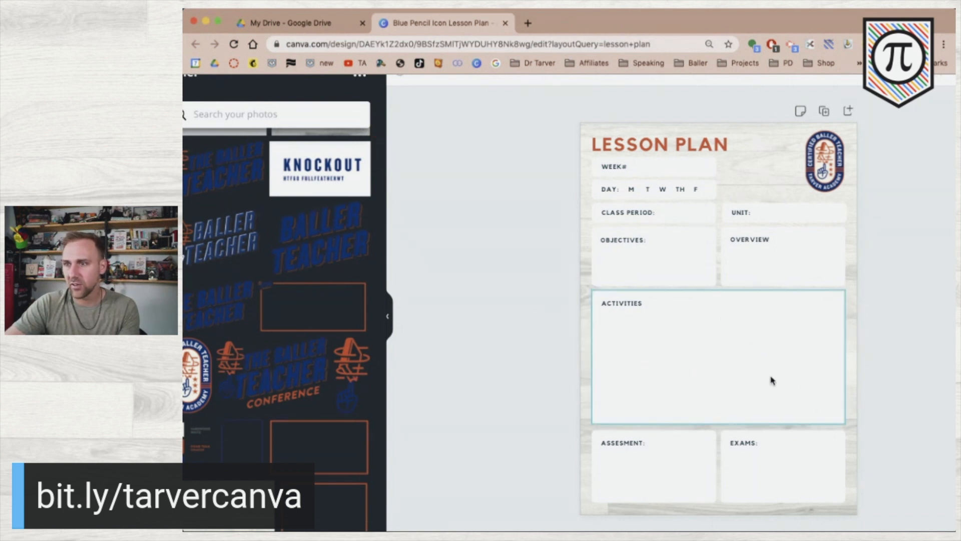
pyautogui.moveTo(717, 422); pyautogui.dragTo(725, 317)
pyautogui.click(622, 303)
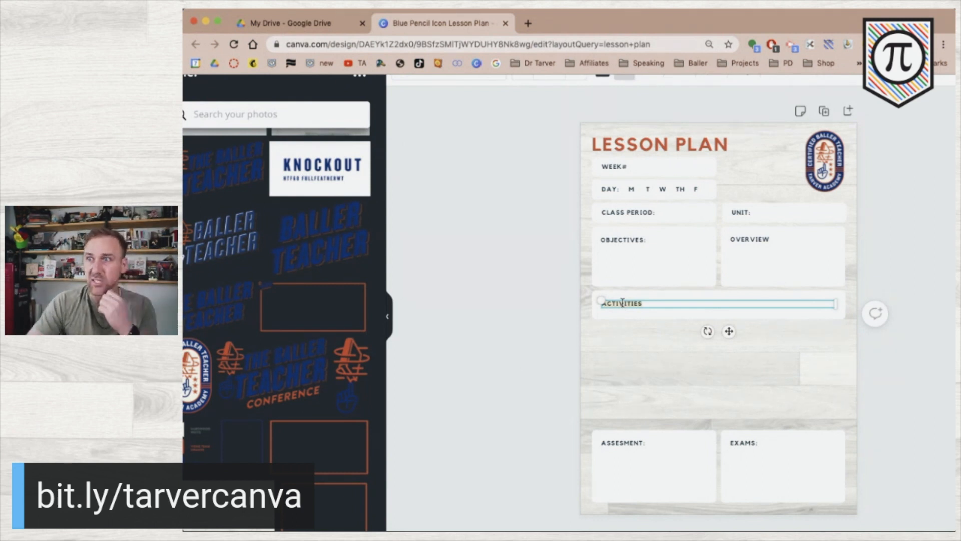
# Rename the OVERVIEW label to STANDARDS.
pyautogui.click(782, 240)
pyautogui.click(782, 240)
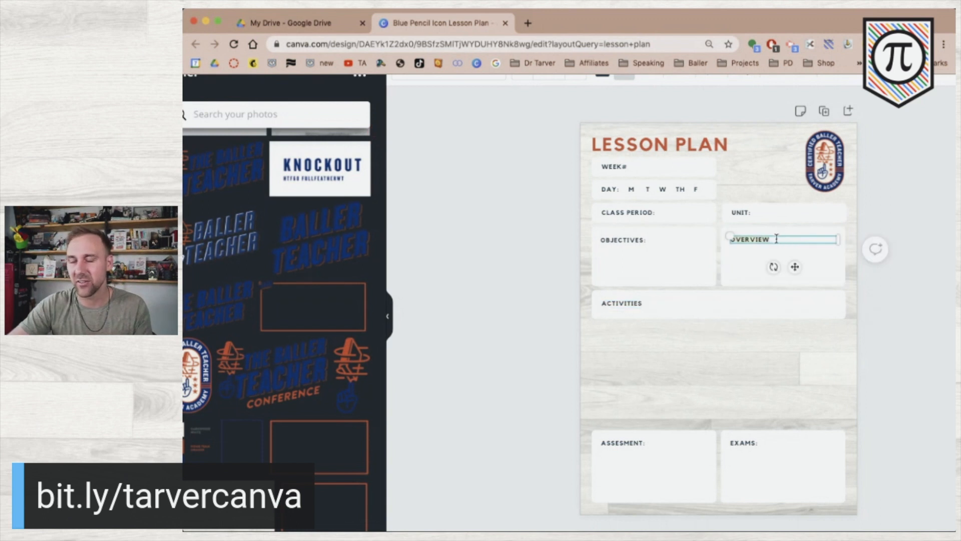
pyautogui.click(777, 239)
pyautogui.doubleClick(763, 239)
pyautogui.write('STANDARDS:')
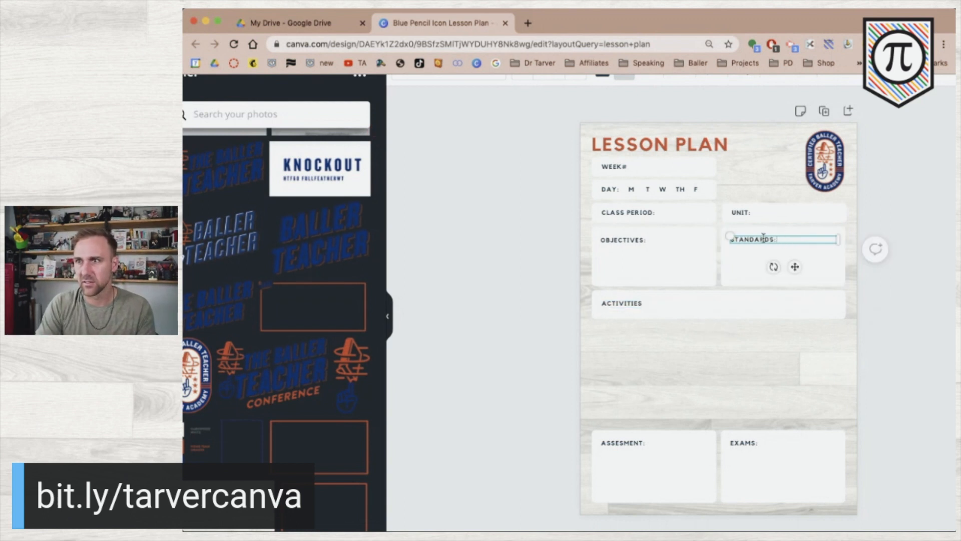
pyautogui.click(550, 304)
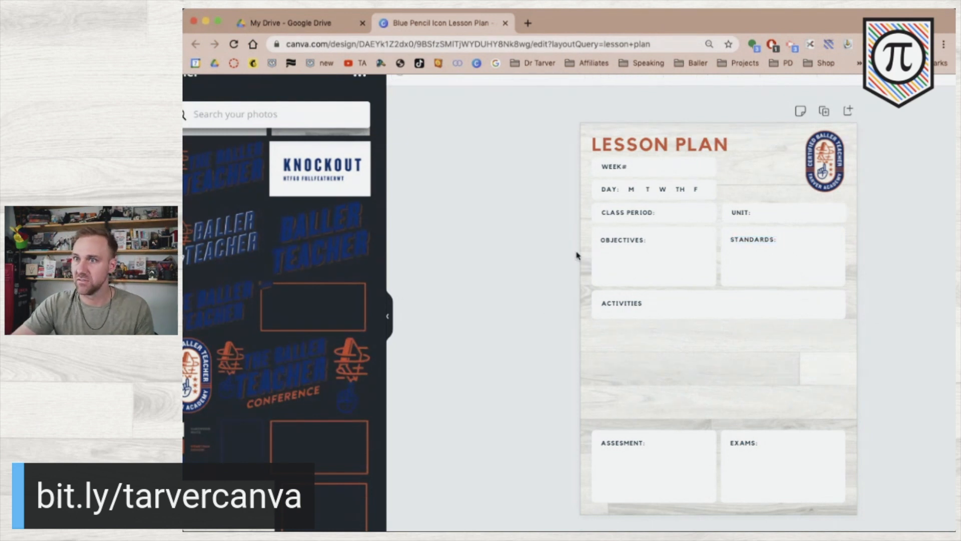
# Rename the ACTIVITIES label to WARM-UP.
pyautogui.click(628, 304)
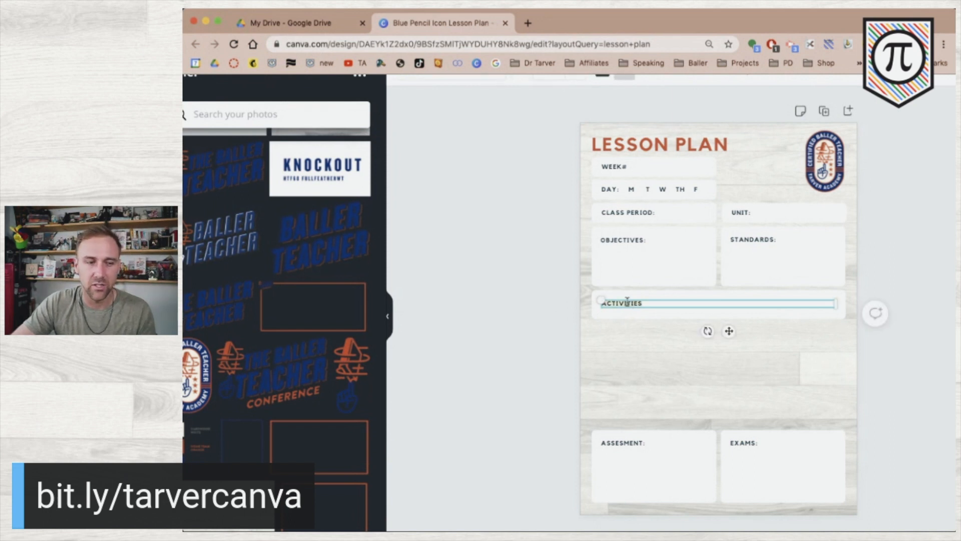
pyautogui.write('WARM')
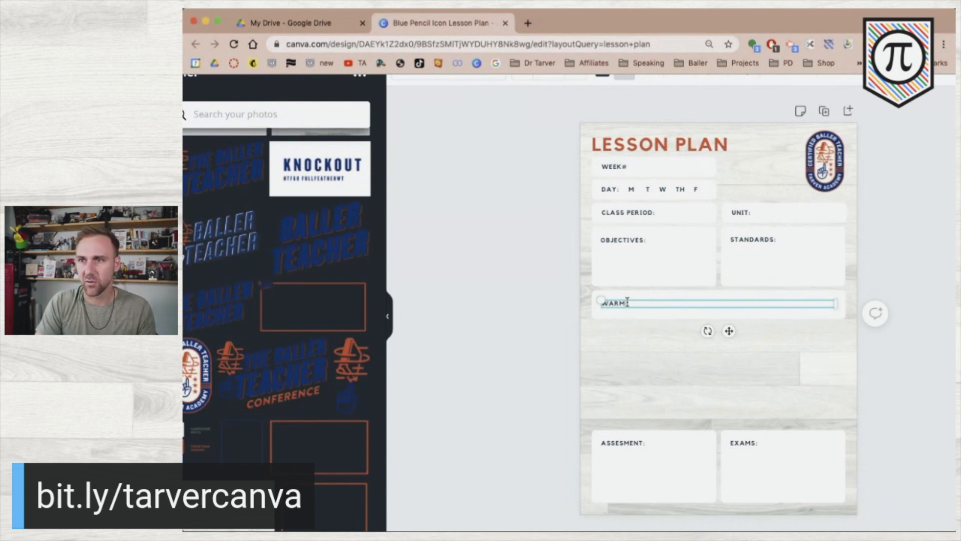
pyautogui.write('-UP')
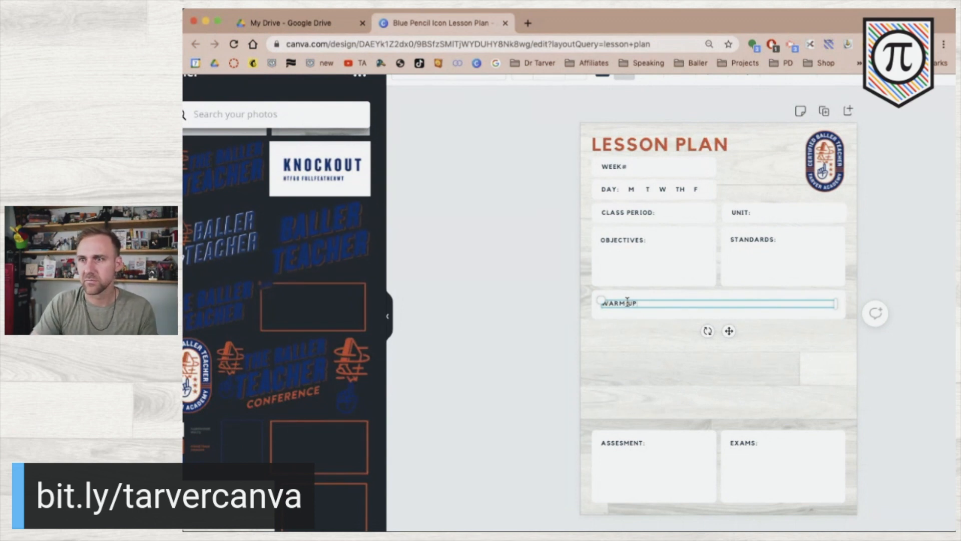
pyautogui.click(652, 240)
# Remove the colons from the OBJECTIVES, STANDARDS and UNIT labels.
pyautogui.click(652, 240)
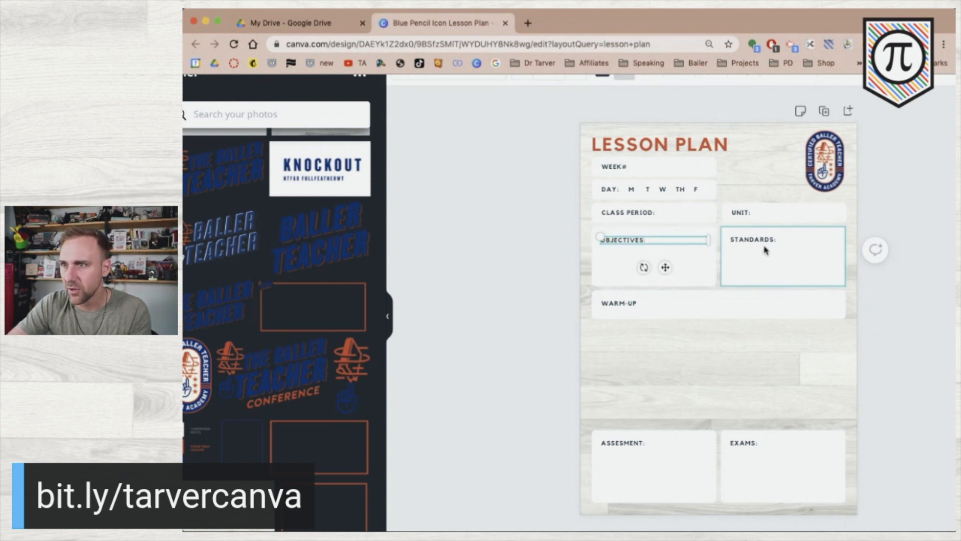
pyautogui.click(776, 240)
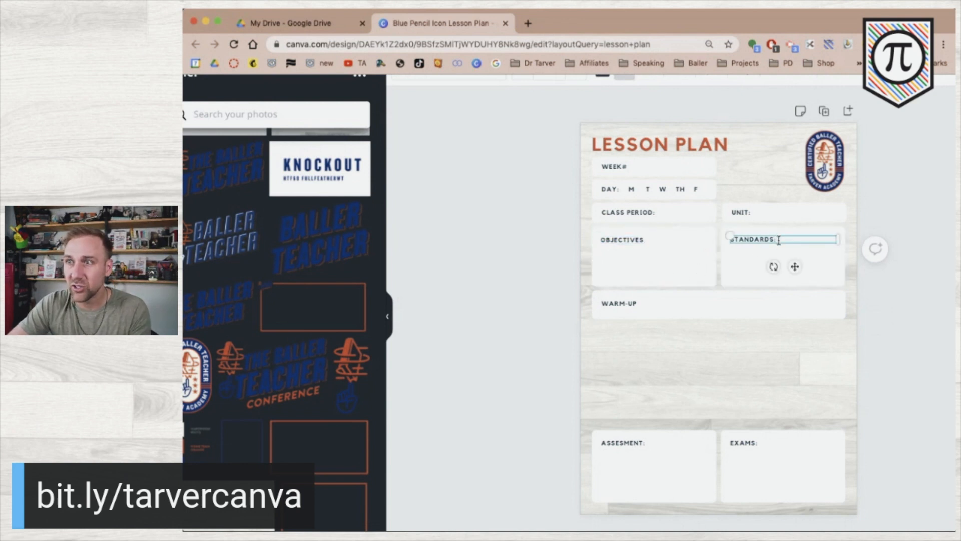
pyautogui.click(756, 213)
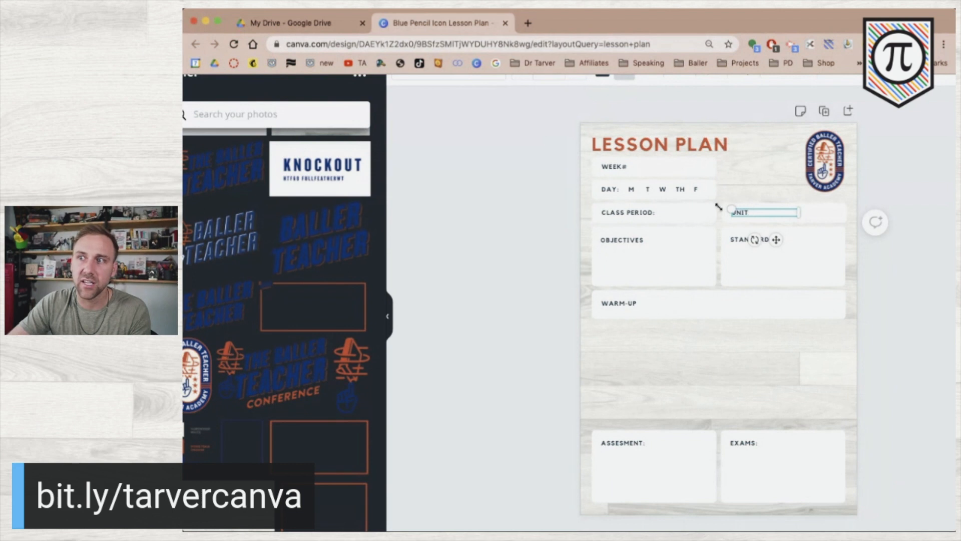
pyautogui.click(653, 211)
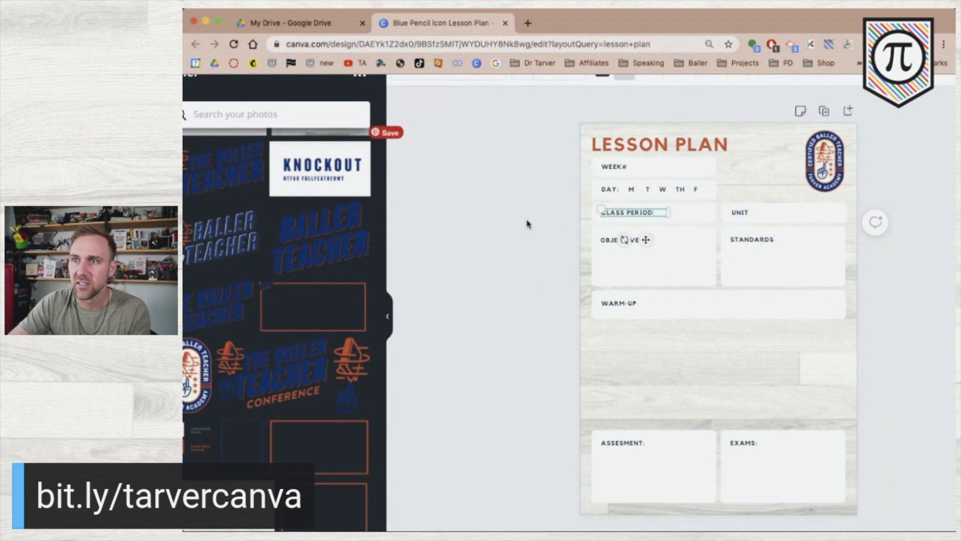
pyautogui.click(532, 255)
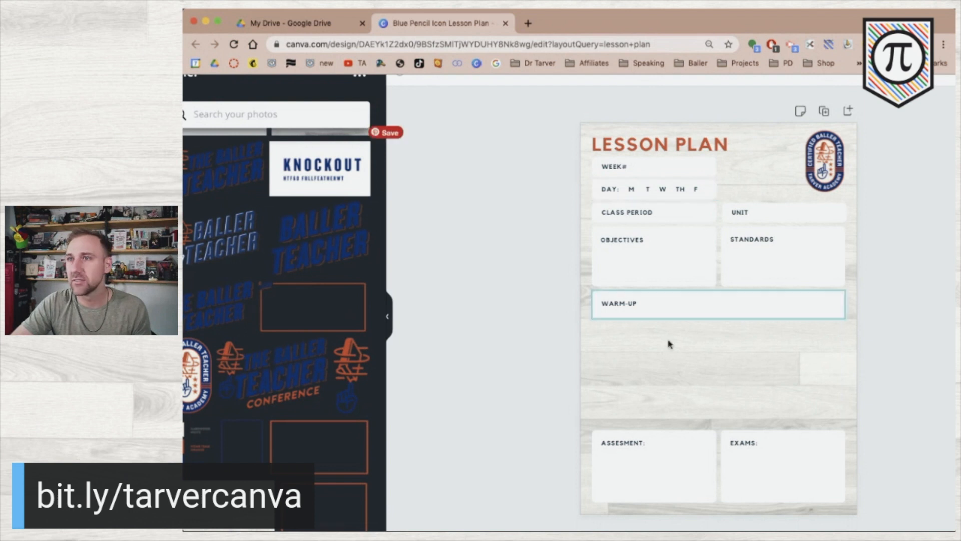
# Nudge the LESSON PLAN title up and duplicate the WARM-UP strip twice below it.
pyautogui.moveTo(661, 145); pyautogui.dragTo(663, 141)
pyautogui.moveTo(542, 298); pyautogui.dragTo(680, 379)
pyautogui.click(559, 333)
pyautogui.click(629, 304)
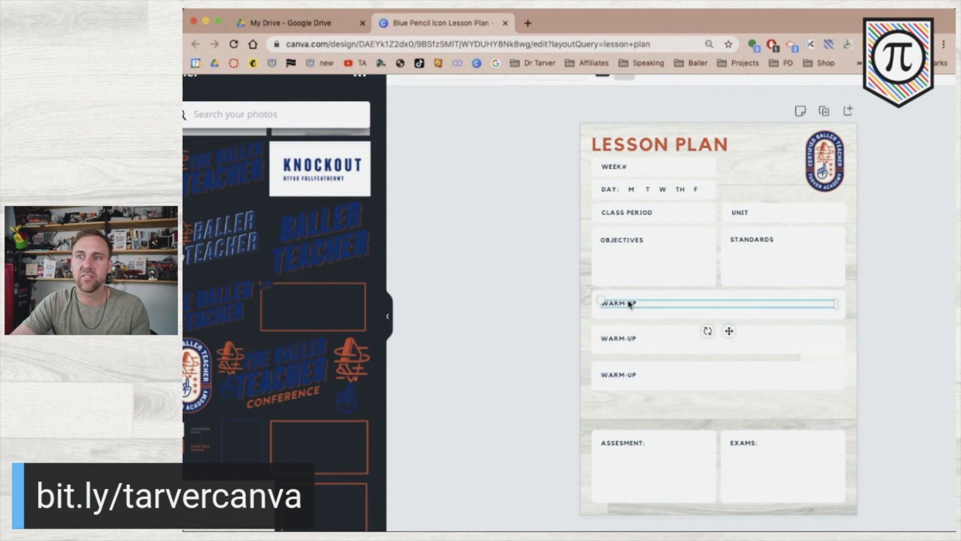
# Relabel the two copied strips PRESENTATION and SUPPLEMENTARY.
pyautogui.click(621, 336)
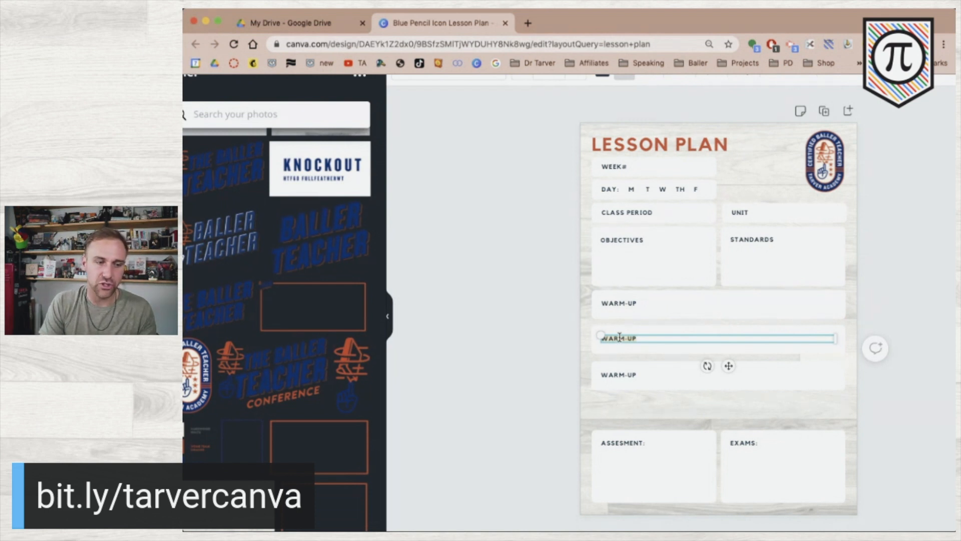
pyautogui.write('RESENTATION')
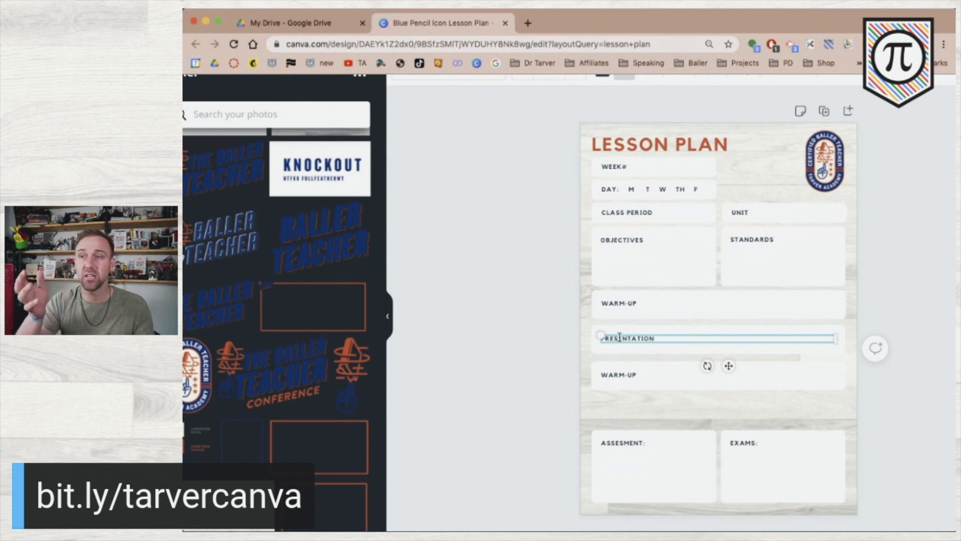
pyautogui.doubleClick(629, 375)
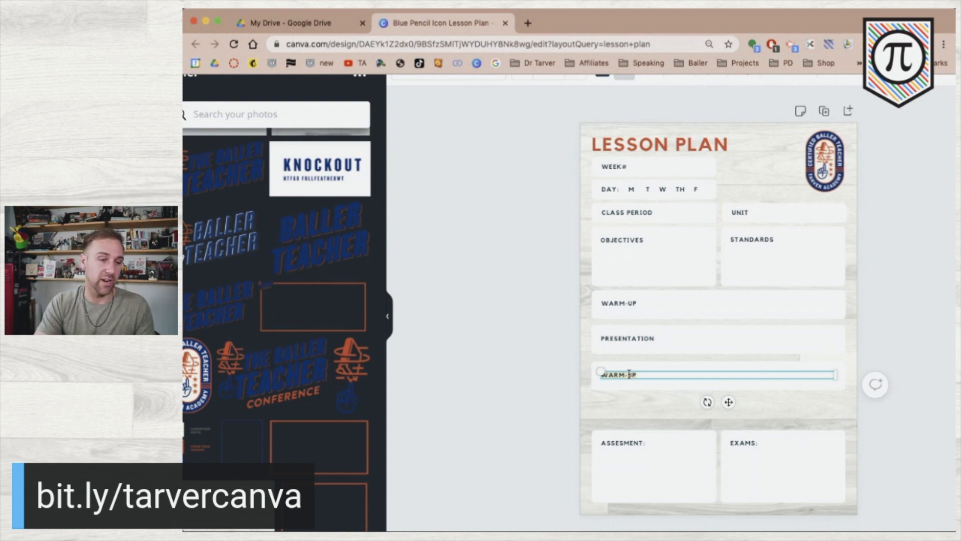
pyautogui.write('ASSES')
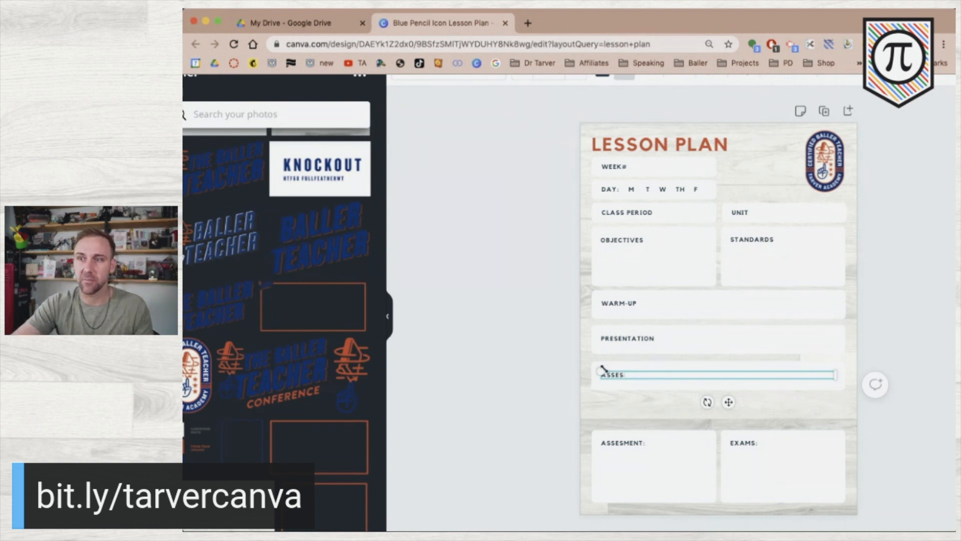
pyautogui.press('BackSpace')
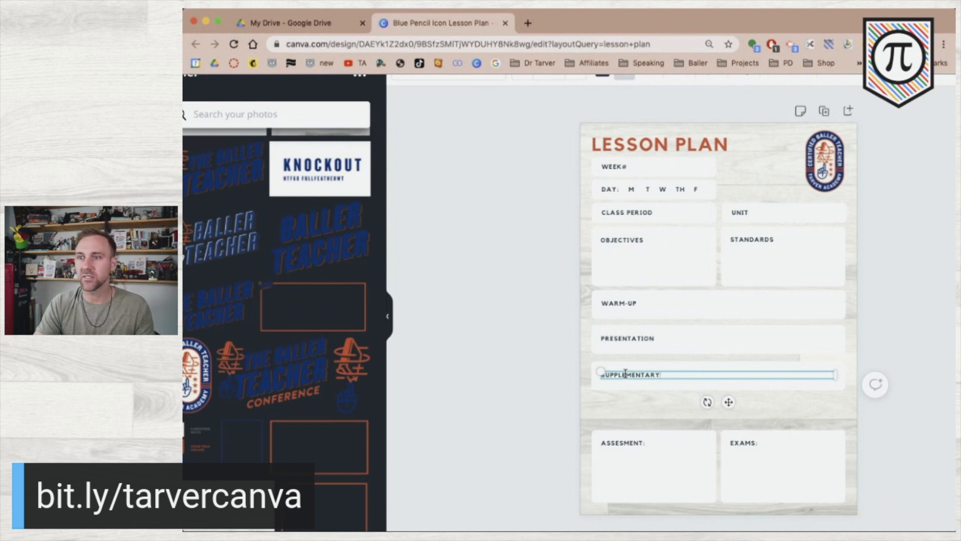
pyautogui.click(538, 391)
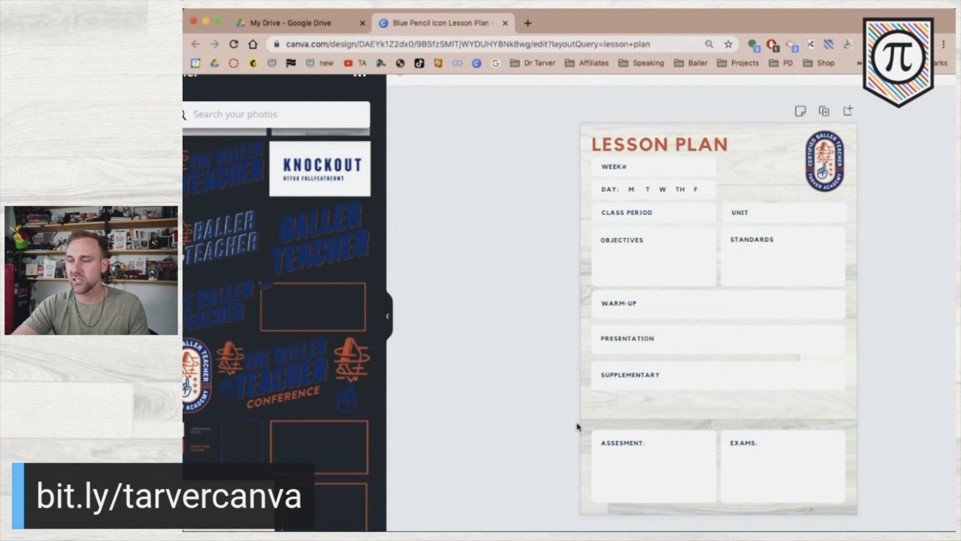
# Move the ASSESMENT and EXAMS boxes up under SUPPLEMENTARY and rename EXAMS to REFLECTION.
pyautogui.moveTo(550, 427); pyautogui.dragTo(881, 515)
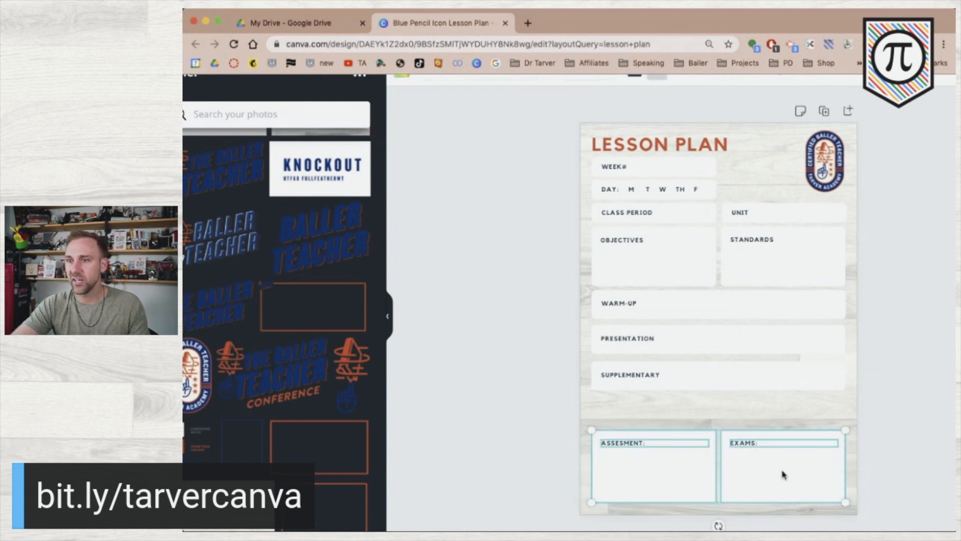
pyautogui.moveTo(785, 453); pyautogui.dragTo(784, 438)
pyautogui.click(569, 427)
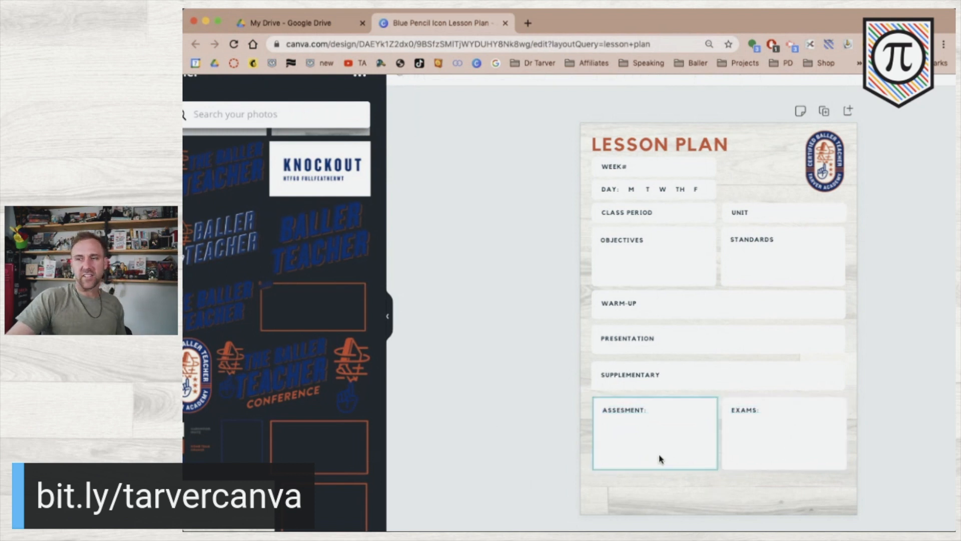
pyautogui.click(750, 410)
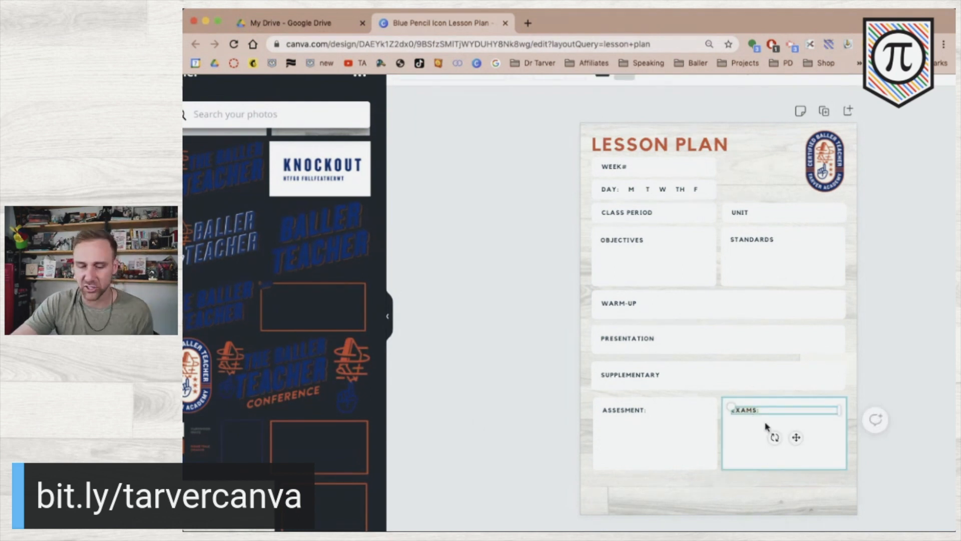
pyautogui.write('REFLECTION')
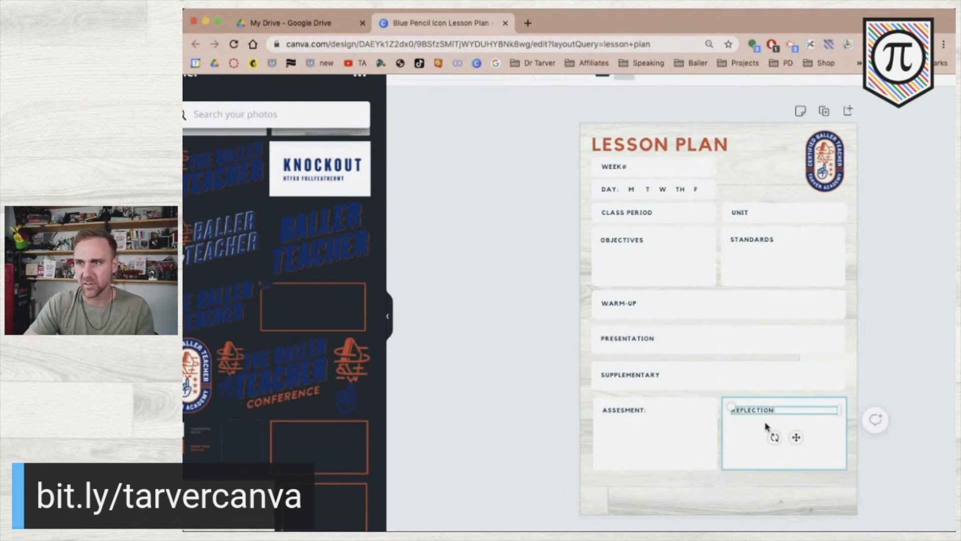
pyautogui.click(655, 411)
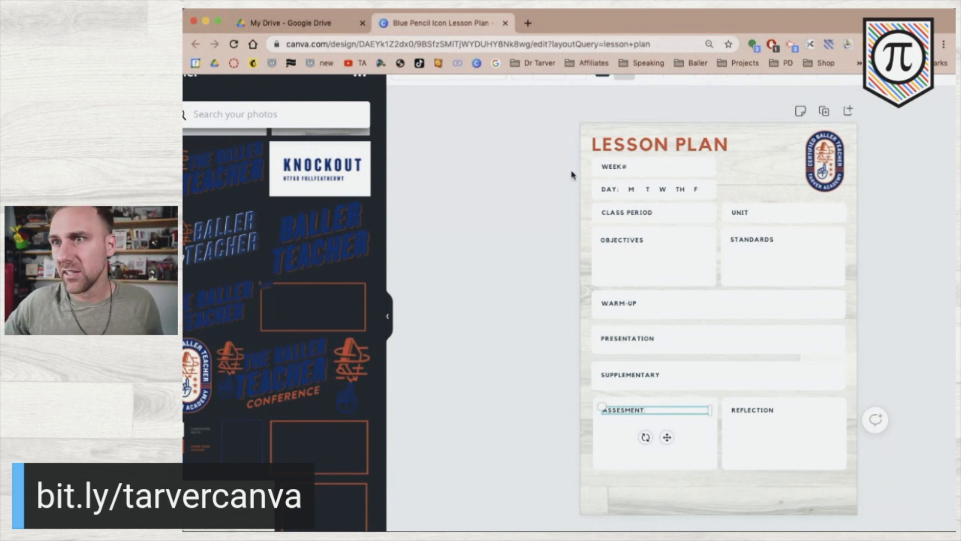
# Shift the whole block of lesson-plan boxes lower and hide the Uploads panel.
pyautogui.moveTo(560, 161); pyautogui.dragTo(742, 424)
pyautogui.click(476, 396)
pyautogui.moveTo(529, 504); pyautogui.dragTo(752, 168)
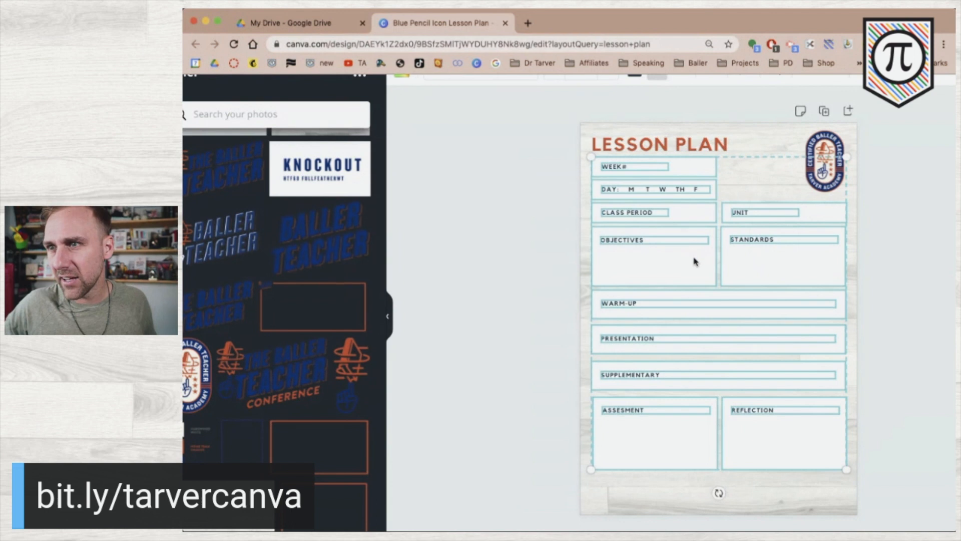
pyautogui.moveTo(694, 271)
pyautogui.mouseDown()
pyautogui.moveTo(694, 290)
pyautogui.moveTo(695, 280)
pyautogui.mouseUp()
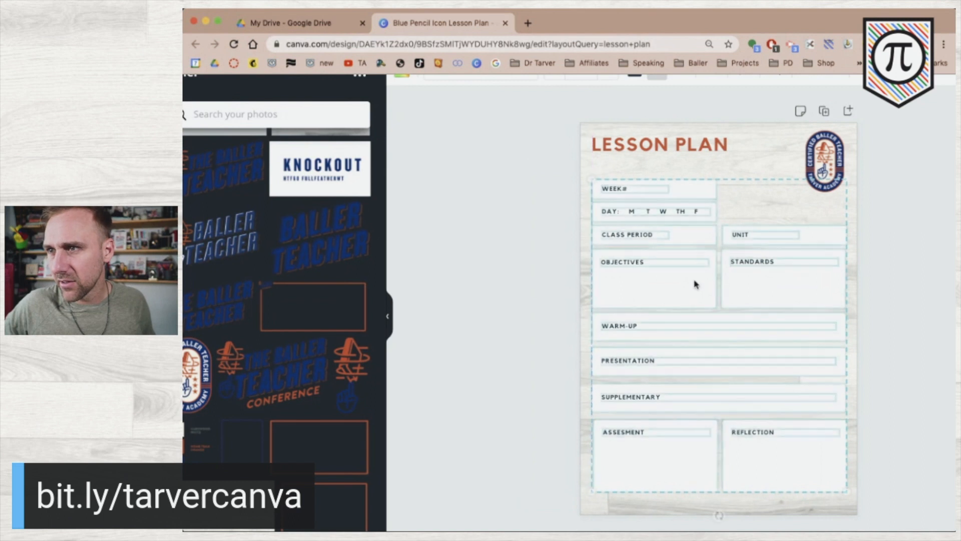
pyautogui.click(902, 240)
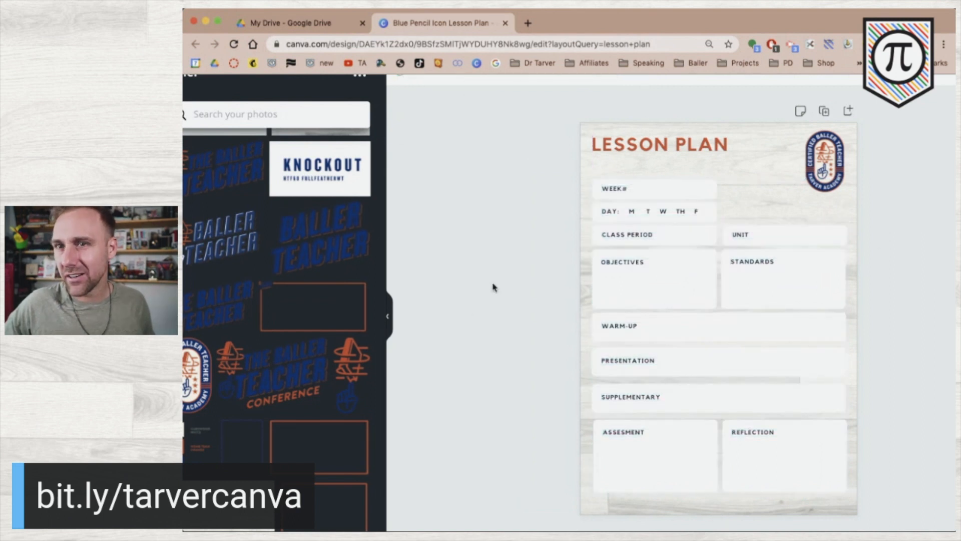
pyautogui.click(388, 310)
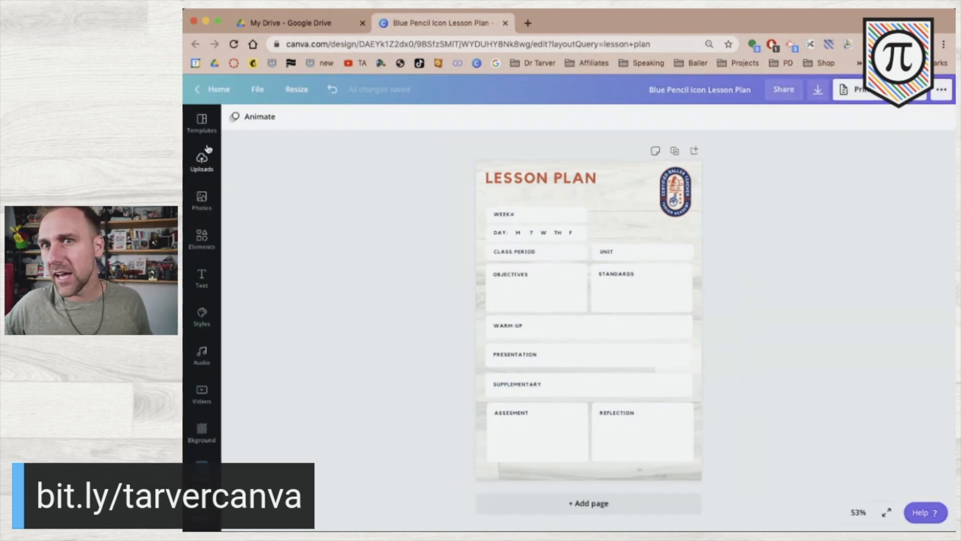
# Copy the title to the page bottom as social-handle and website footer text at size 11.7.
pyautogui.click(510, 179)
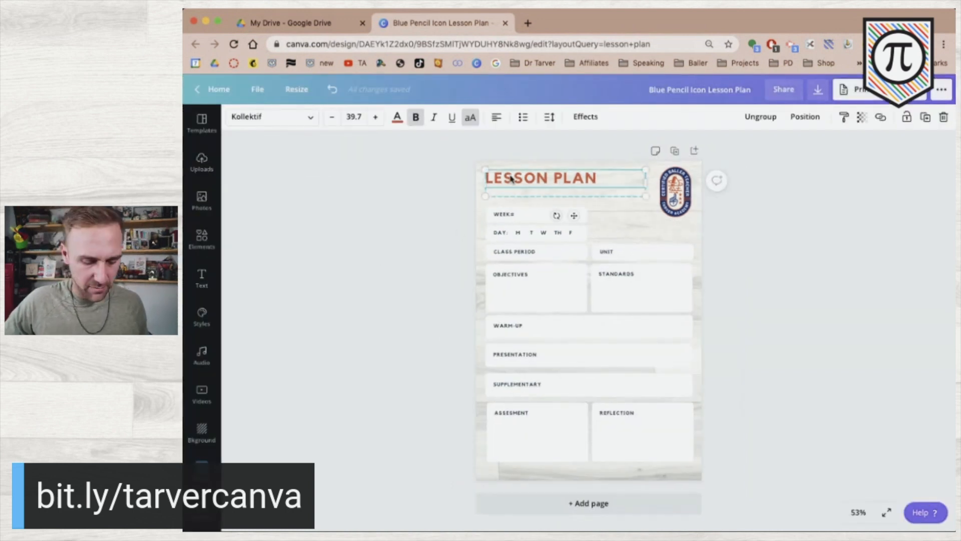
pyautogui.moveTo(511, 178); pyautogui.dragTo(520, 462)
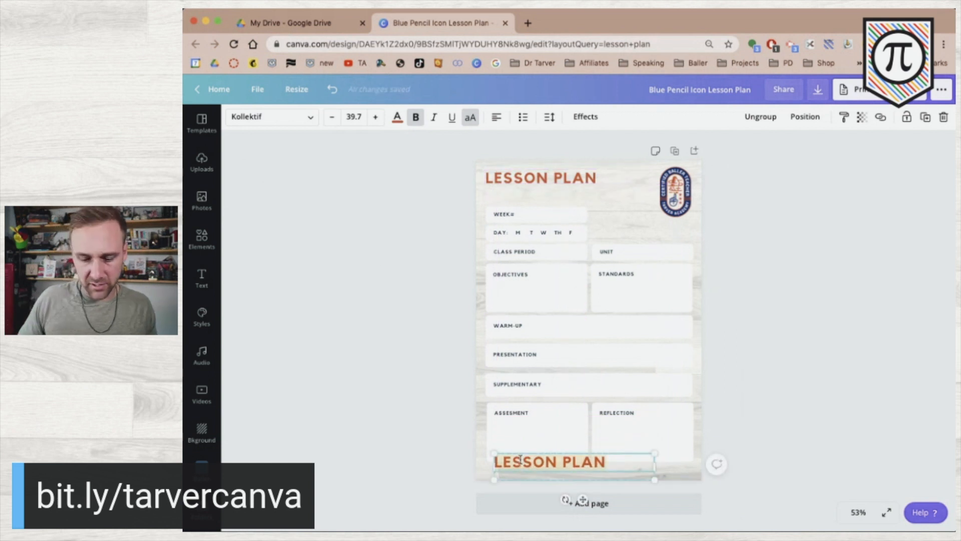
pyautogui.write('@TYLERTARVER //')
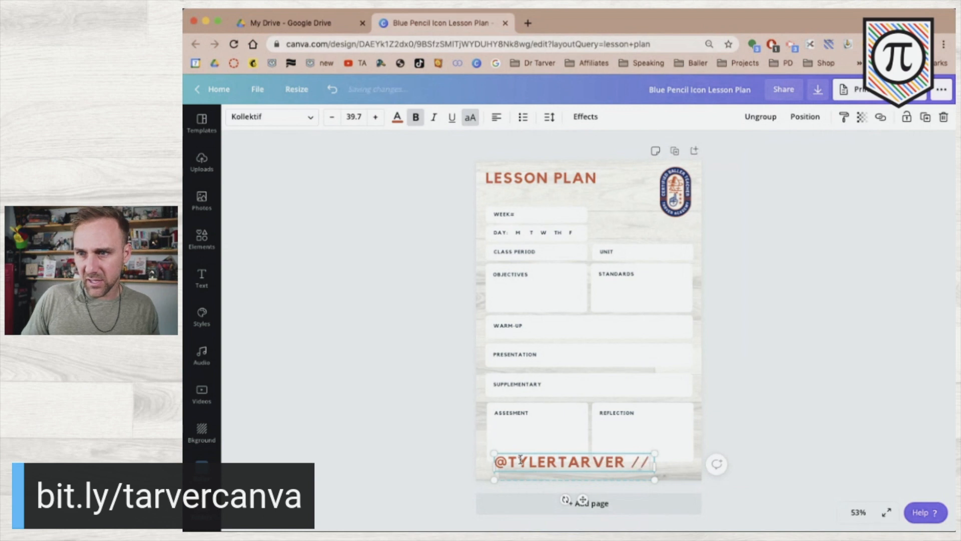
pyautogui.write(' TARVER')
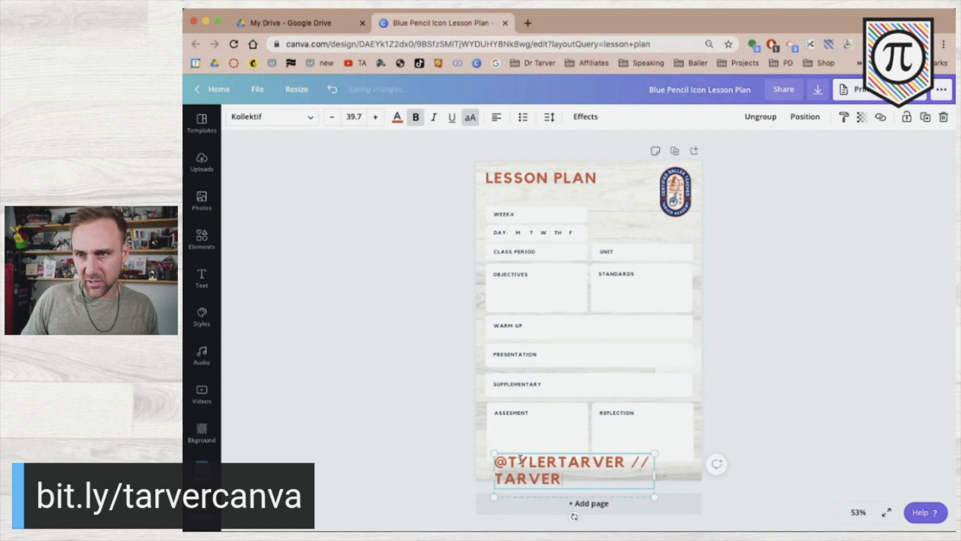
pyautogui.write('ACADEMY.COM')
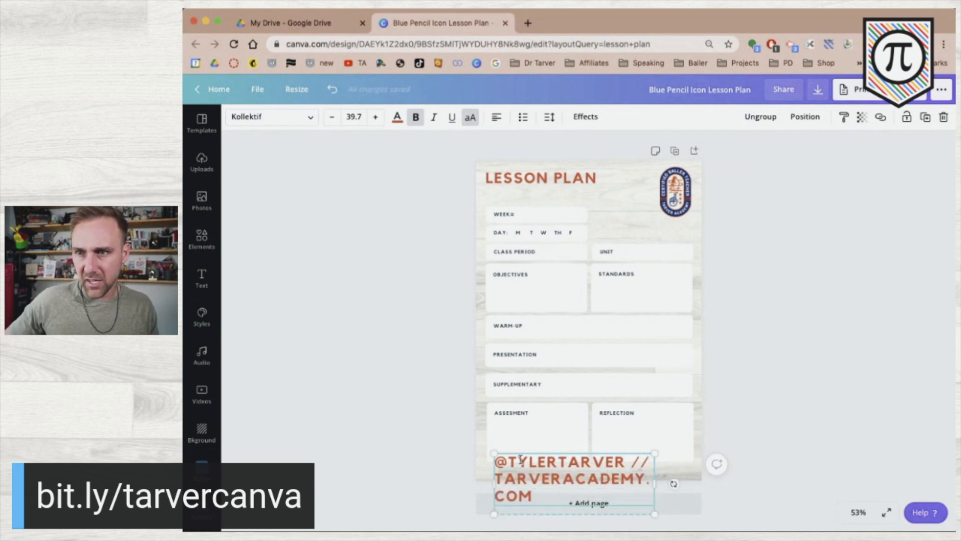
pyautogui.hotkey('ctrl', 'a')
pyautogui.click(330, 117)
pyautogui.click(330, 117)
pyautogui.click(330, 118)
pyautogui.click(330, 118)
pyautogui.click(330, 118)
pyautogui.click(330, 118)
pyautogui.click(330, 118)
pyautogui.click(329, 117)
pyautogui.click(329, 118)
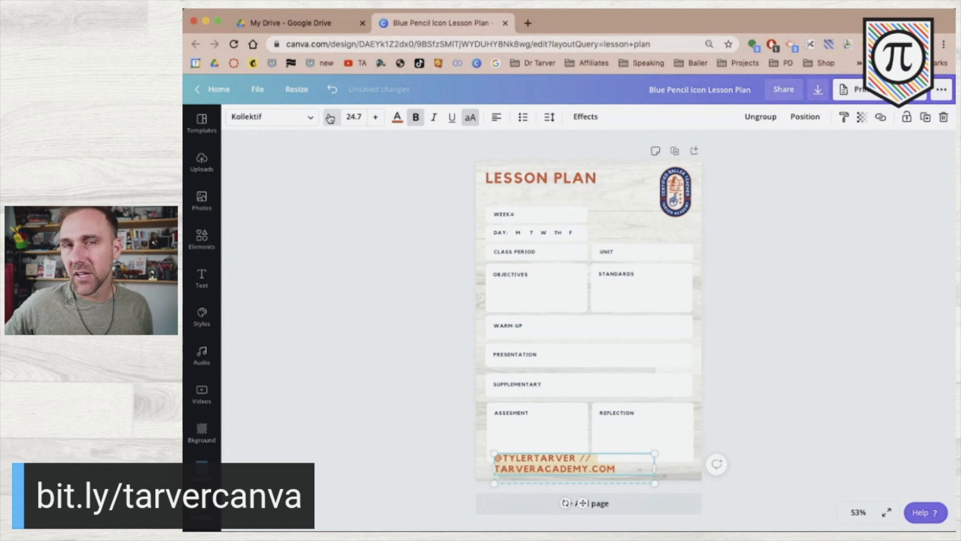
pyautogui.click(330, 118)
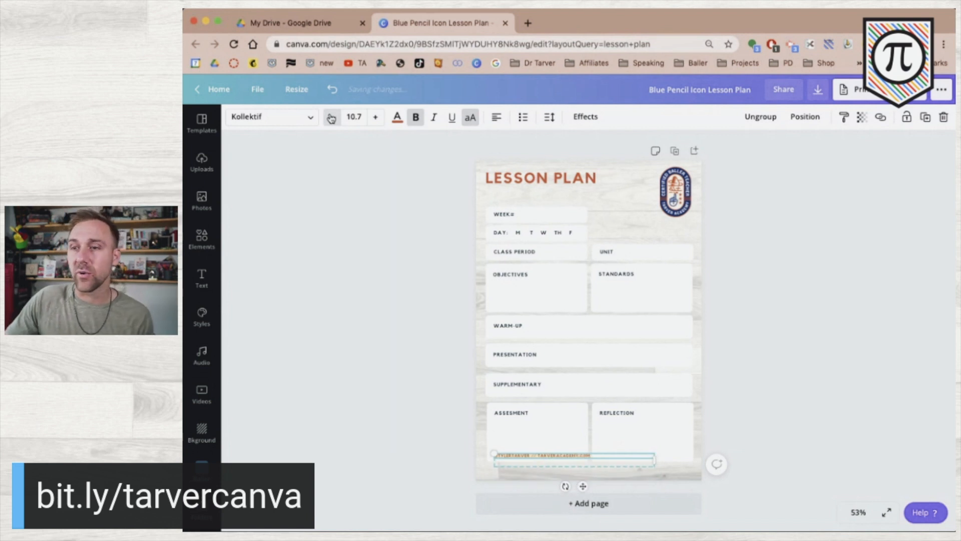
pyautogui.click(375, 118)
# Narrow and centre the footer along the bottom edge, and enlarge the badge to 4.2 × 6.8.
pyautogui.click(351, 339)
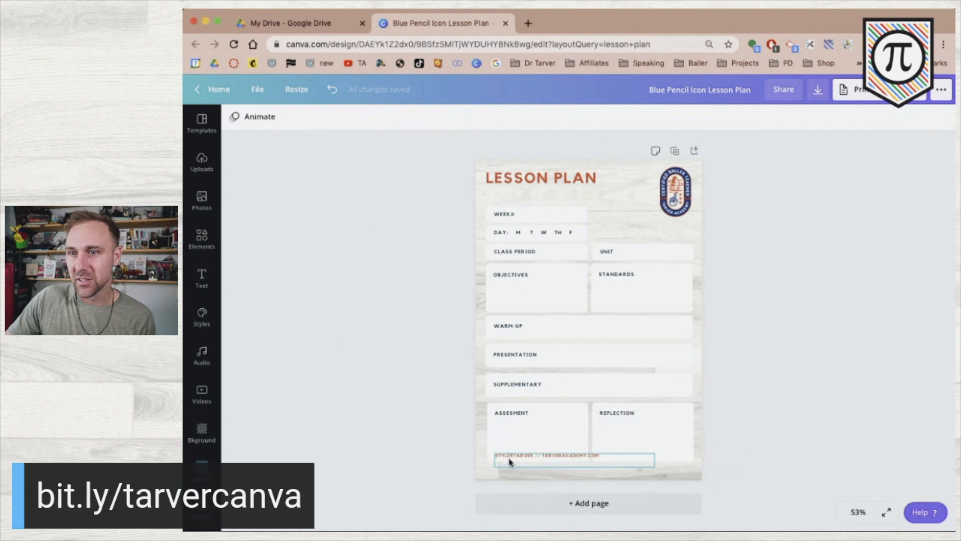
pyautogui.moveTo(512, 459); pyautogui.dragTo(554, 476)
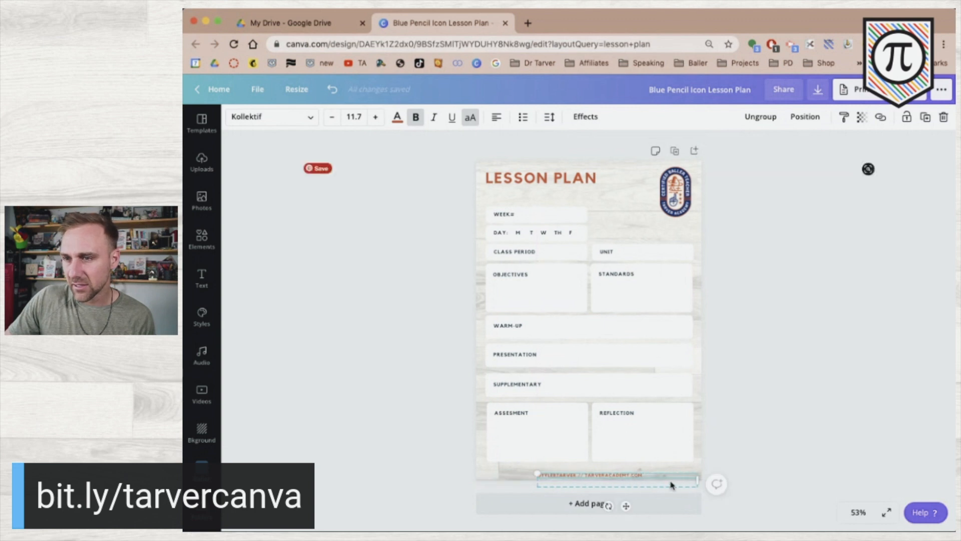
pyautogui.moveTo(697, 481); pyautogui.dragTo(646, 478)
pyautogui.click(365, 421)
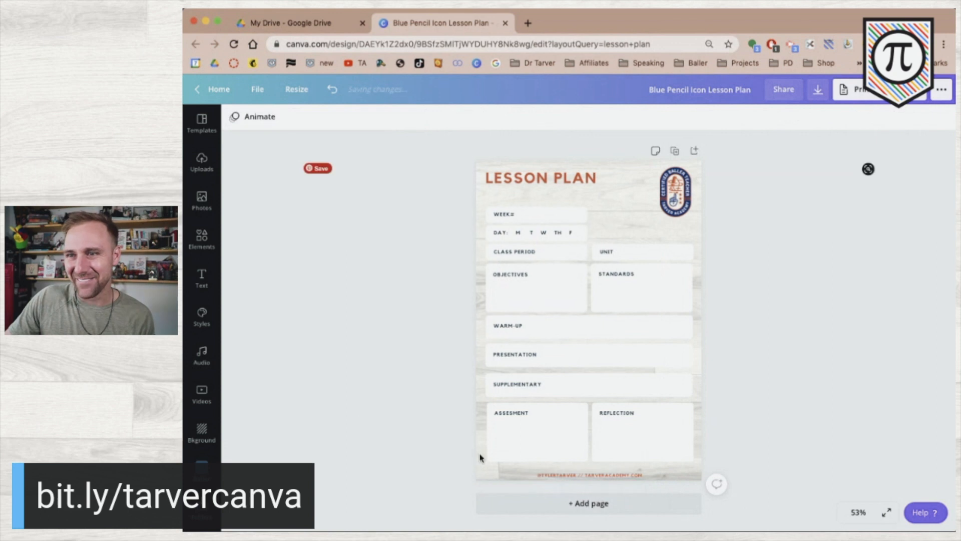
pyautogui.moveTo(572, 477); pyautogui.dragTo(584, 471)
pyautogui.click(376, 431)
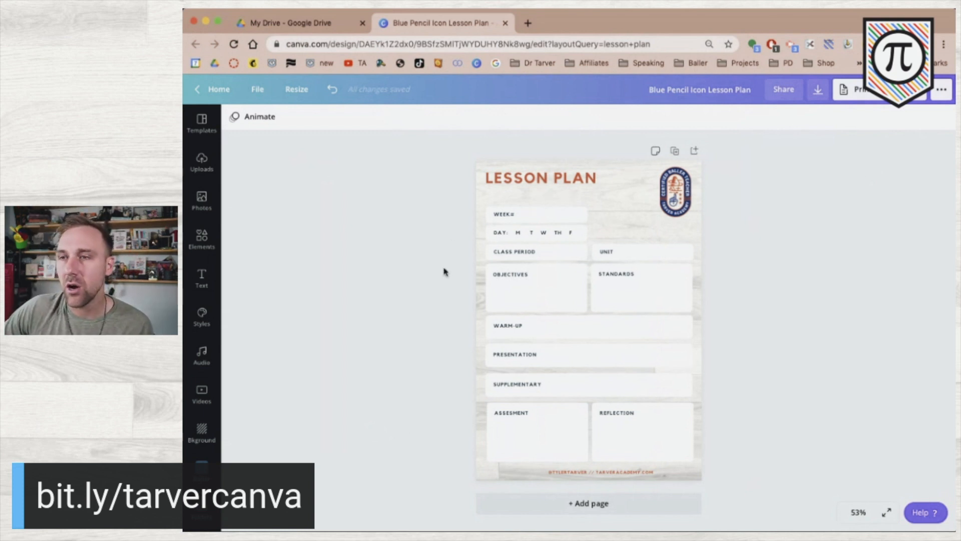
pyautogui.click(662, 212)
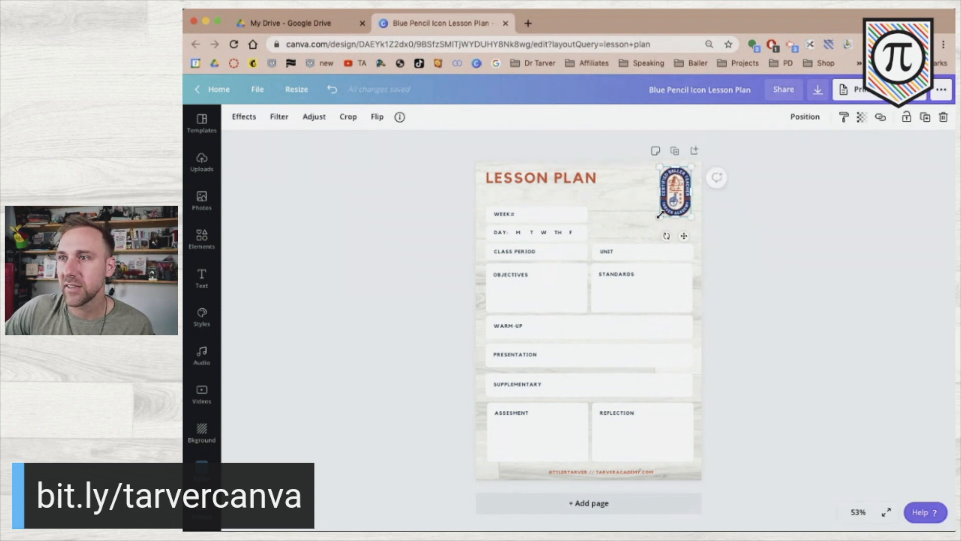
pyautogui.moveTo(657, 219); pyautogui.dragTo(632, 235)
# Check the WEEK# box's background colour choices, leaving its colour unchanged.
pyautogui.click(766, 227)
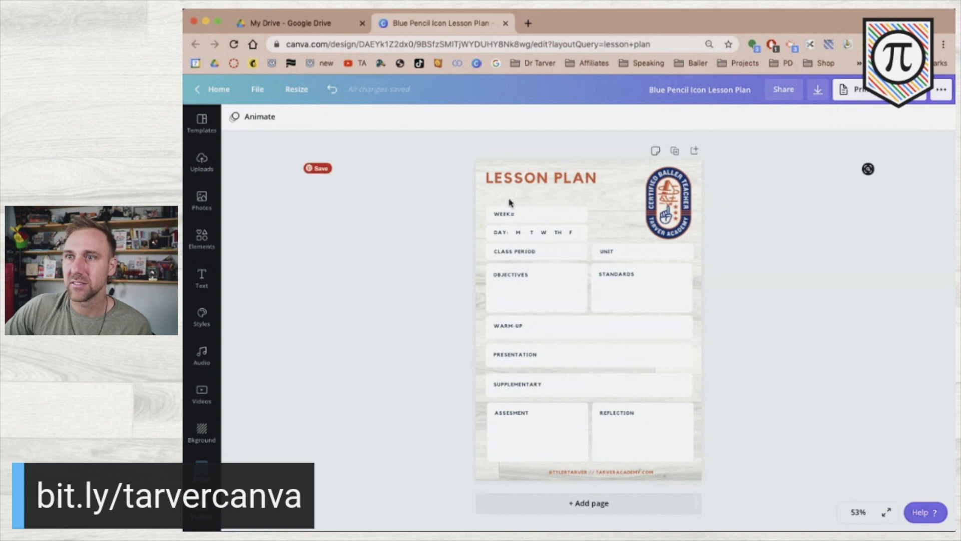
pyautogui.click(523, 217)
pyautogui.click(569, 209)
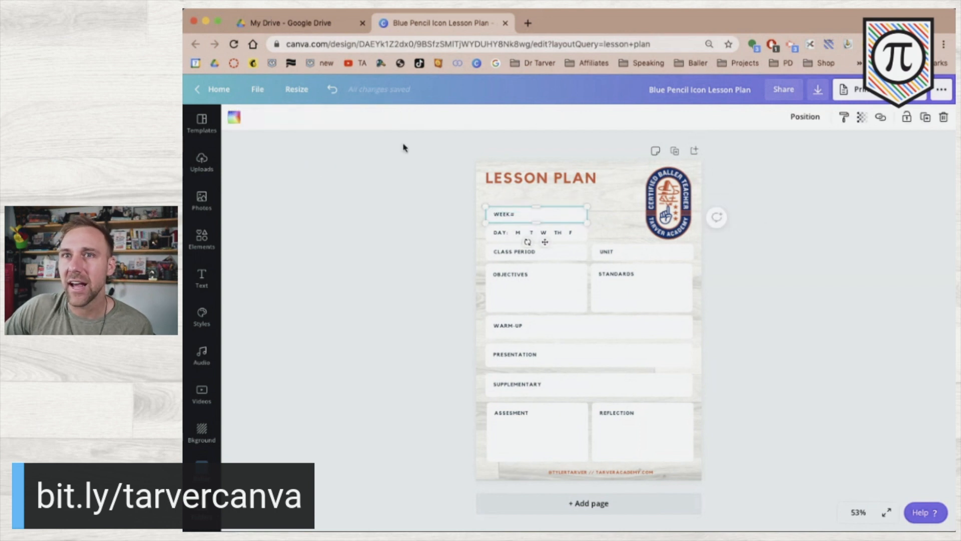
pyautogui.click(235, 118)
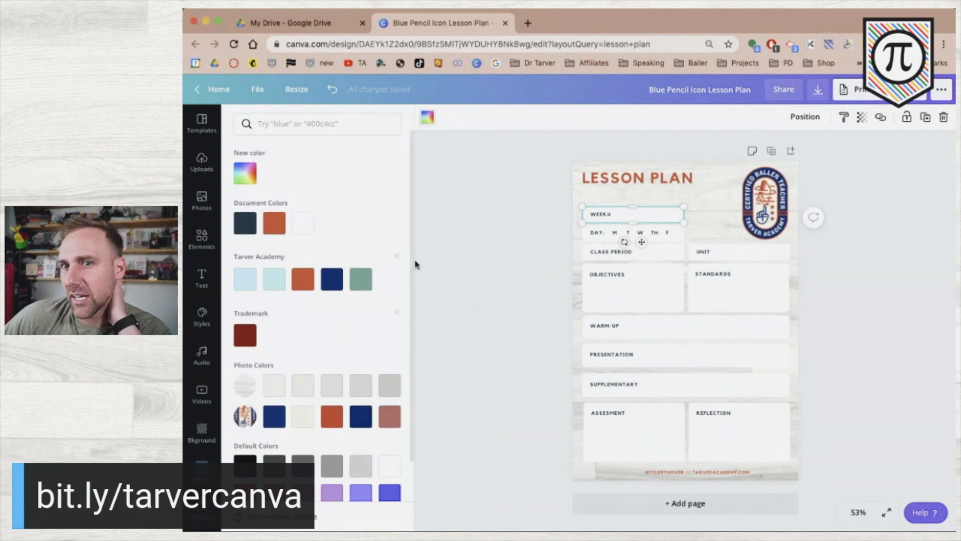
pyautogui.click(427, 117)
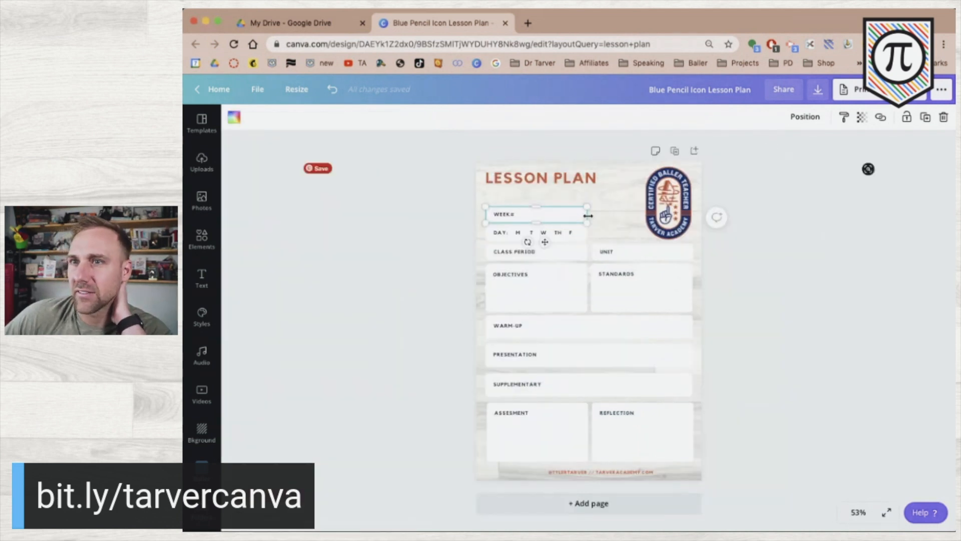
pyautogui.click(768, 267)
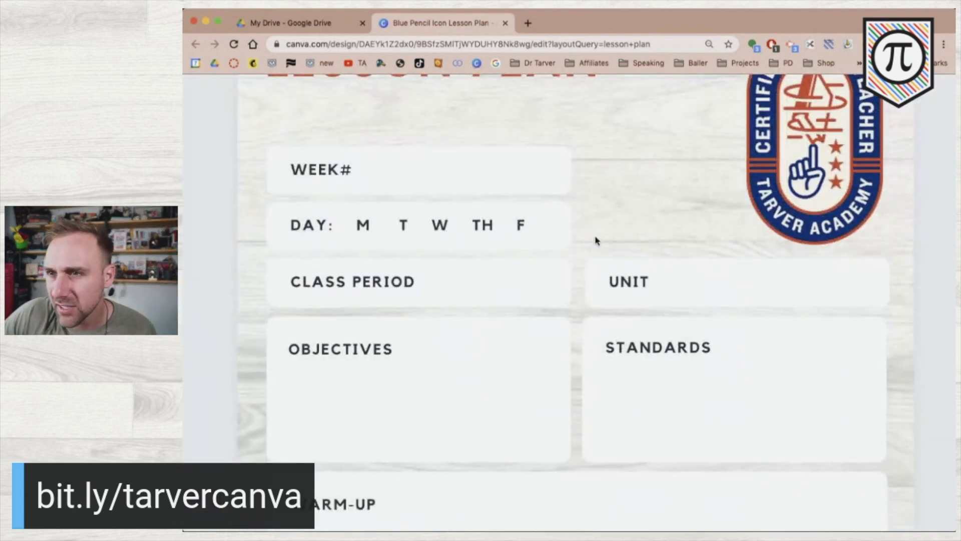
# Nudge the UNIT box one step left to align with STANDARDS.
pyautogui.click(645, 278)
pyautogui.press('Left')
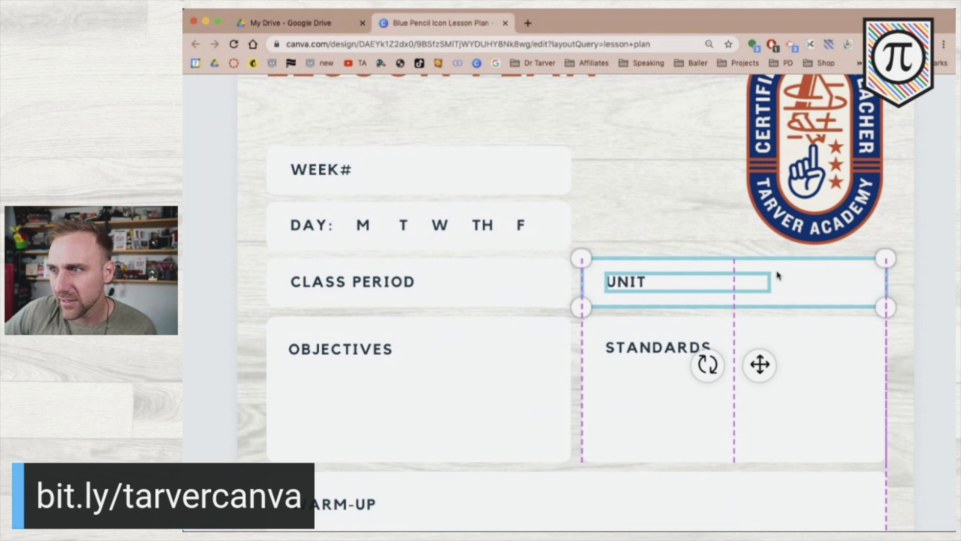
pyautogui.click(949, 321)
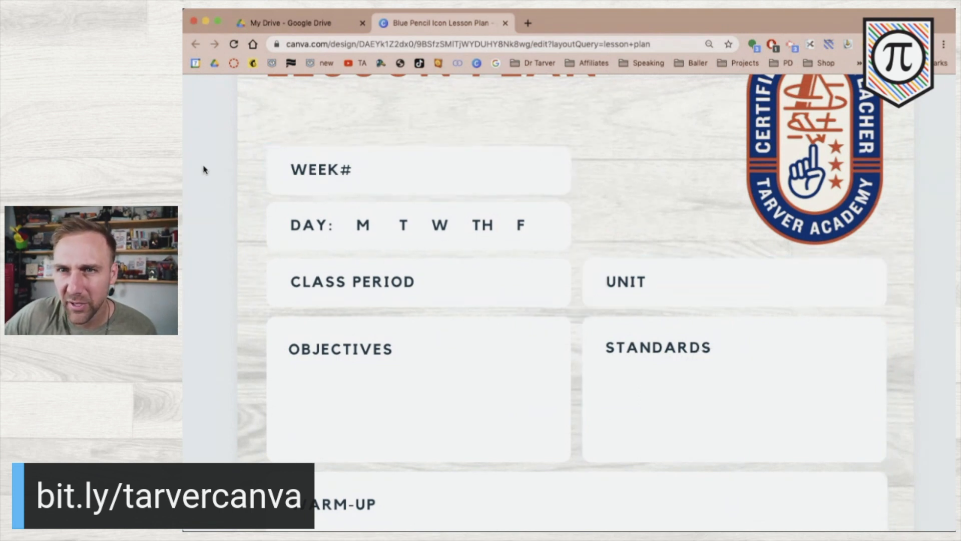
# Check the alignment of the WEEK# and DAY boxes and their text.
pyautogui.click(456, 170)
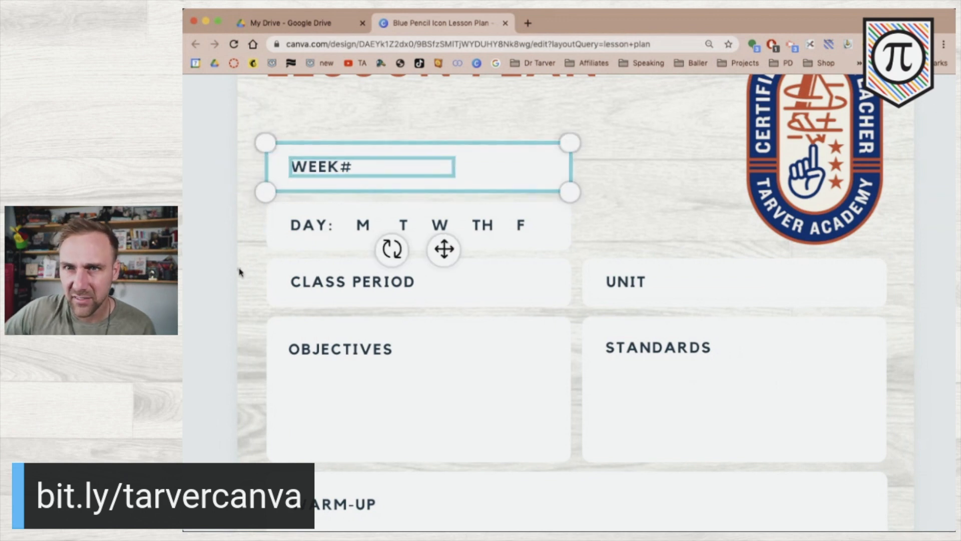
pyautogui.click(223, 274)
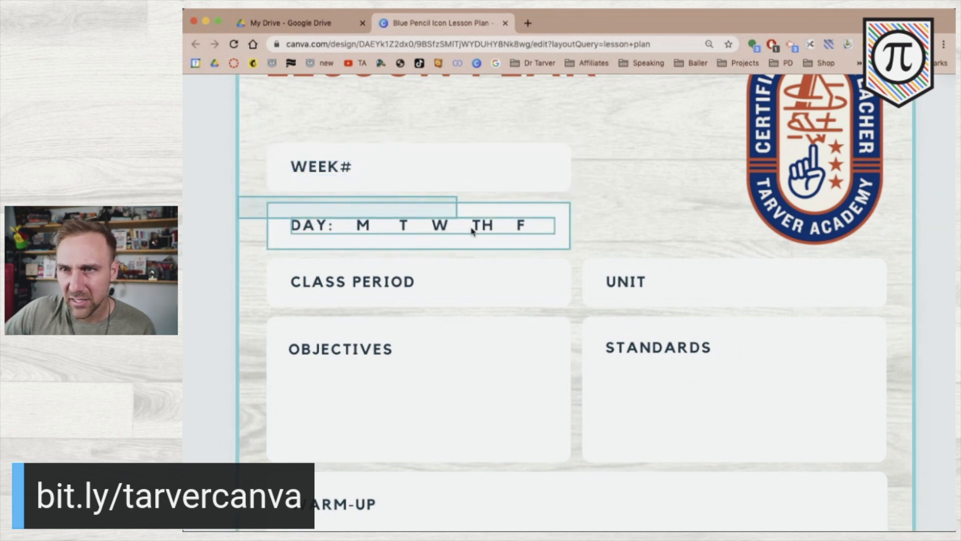
pyautogui.click(482, 236)
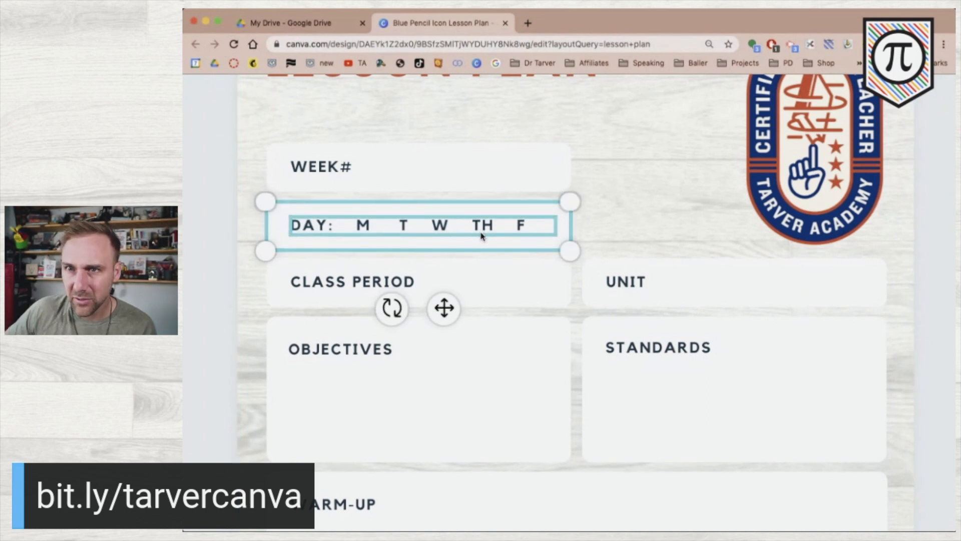
pyautogui.click(208, 356)
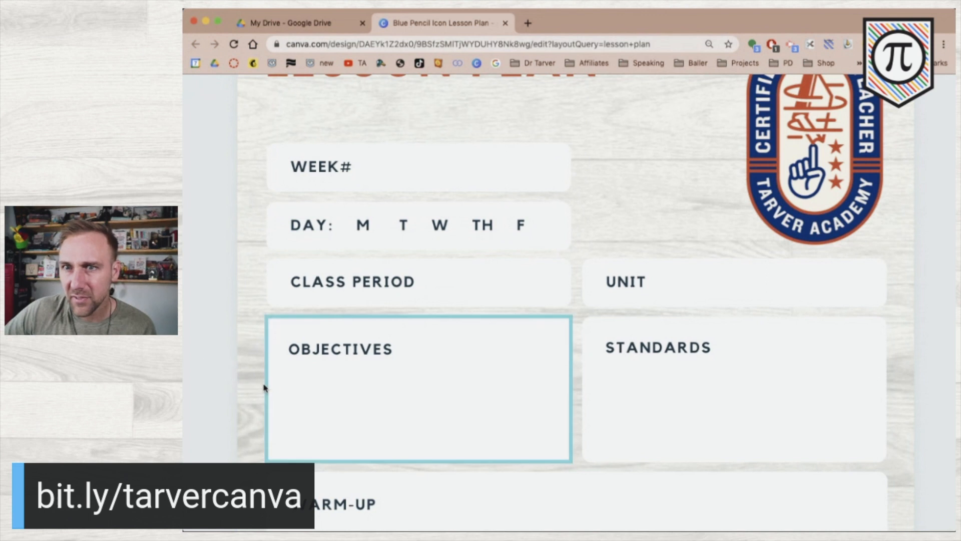
pyautogui.scroll(-10, 310, 368)
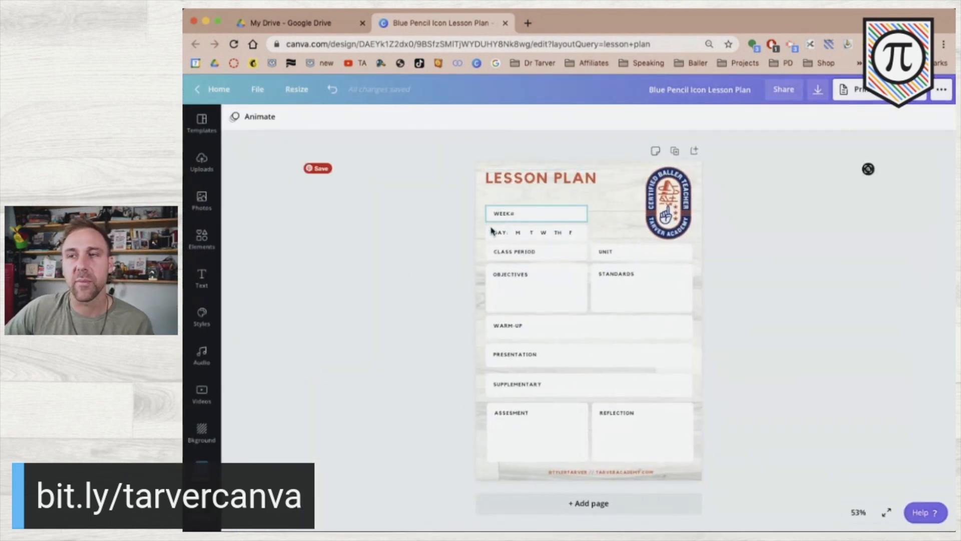
pyautogui.click(518, 233)
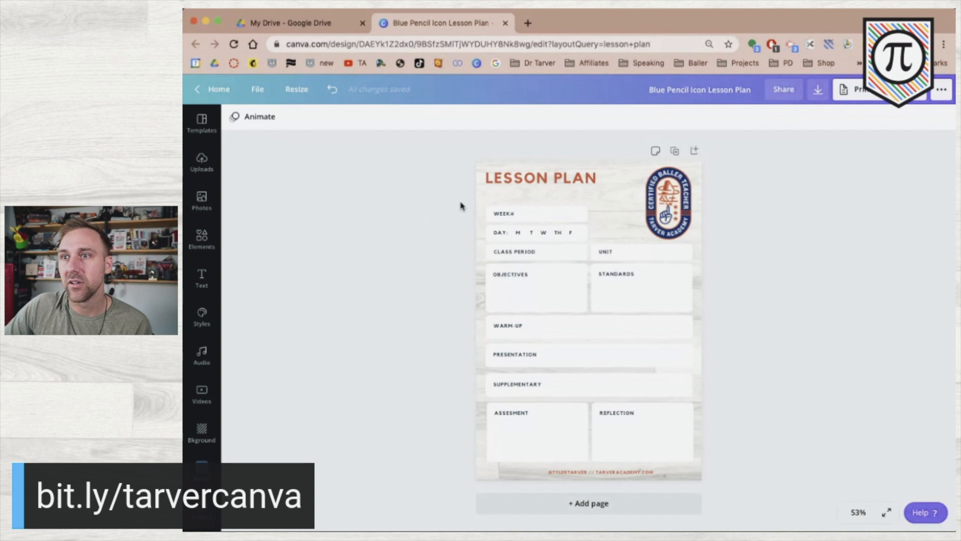
pyautogui.click(548, 221)
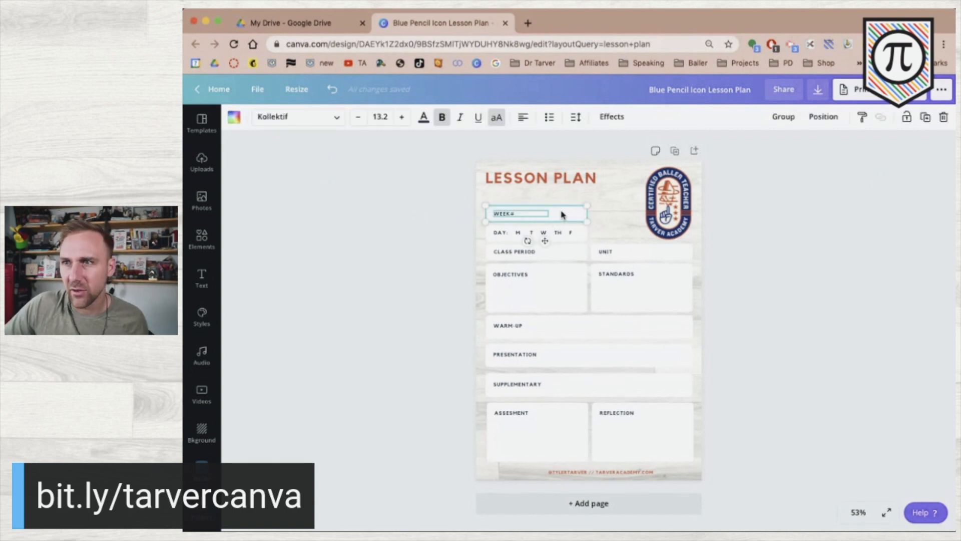
pyautogui.click(423, 233)
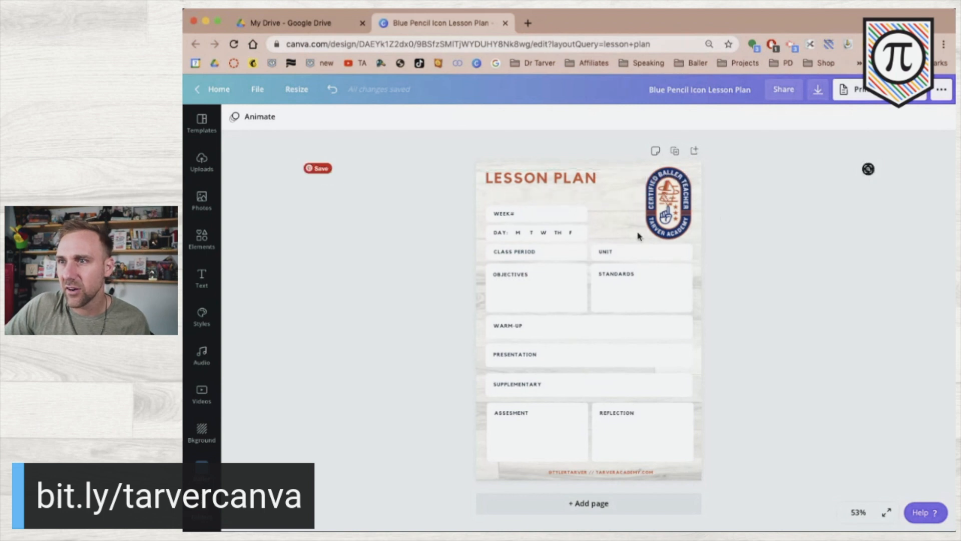
pyautogui.click(655, 214)
# Shrink the badge slightly and copy the UNIT field up beside the DAY row.
pyautogui.moveTo(647, 239)
pyautogui.mouseDown()
pyautogui.moveTo(666, 219)
pyautogui.moveTo(657, 224)
pyautogui.mouseUp()
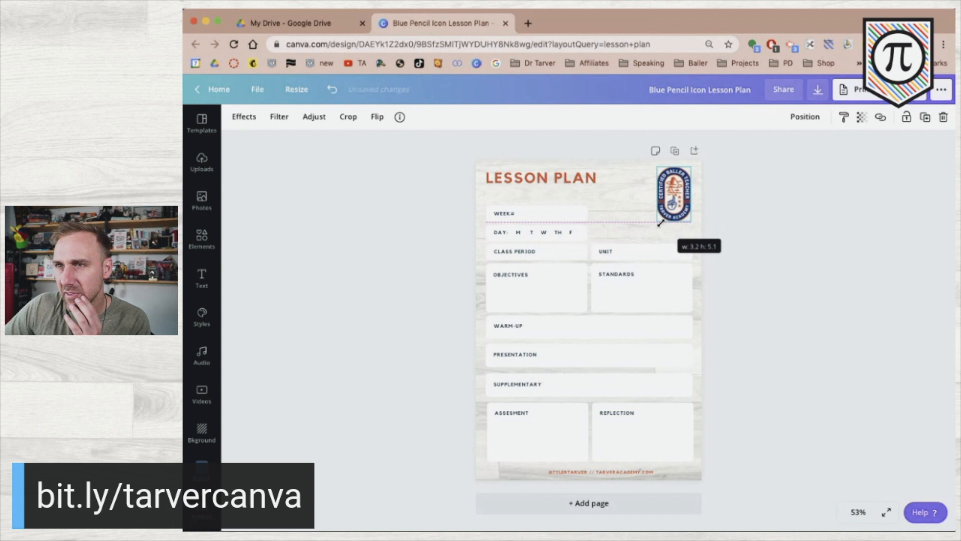
pyautogui.click(747, 244)
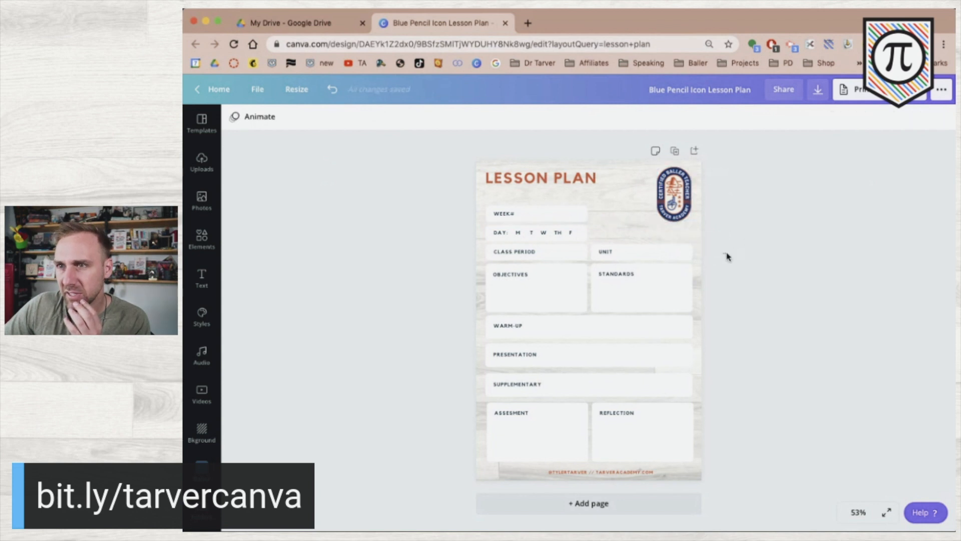
pyautogui.click(663, 247)
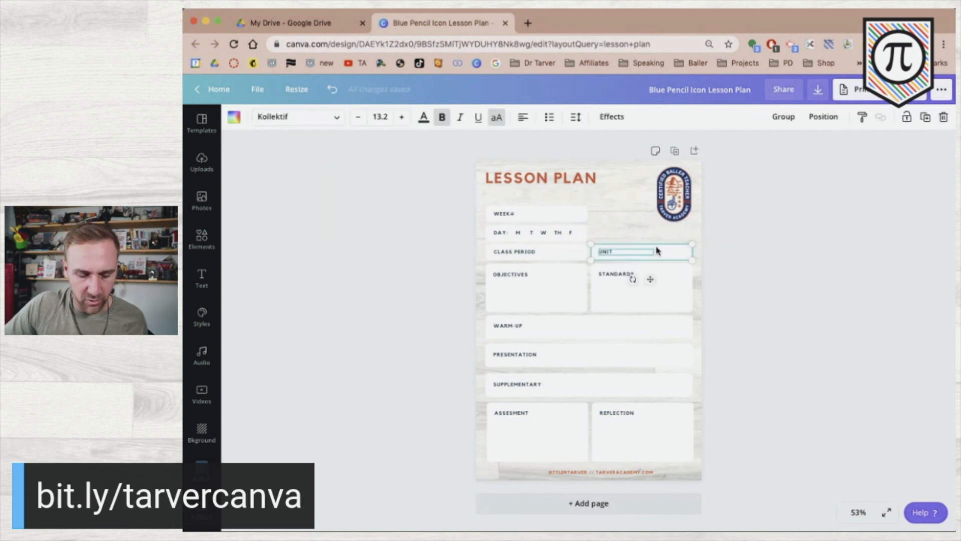
pyautogui.moveTo(659, 251); pyautogui.dragTo(658, 232)
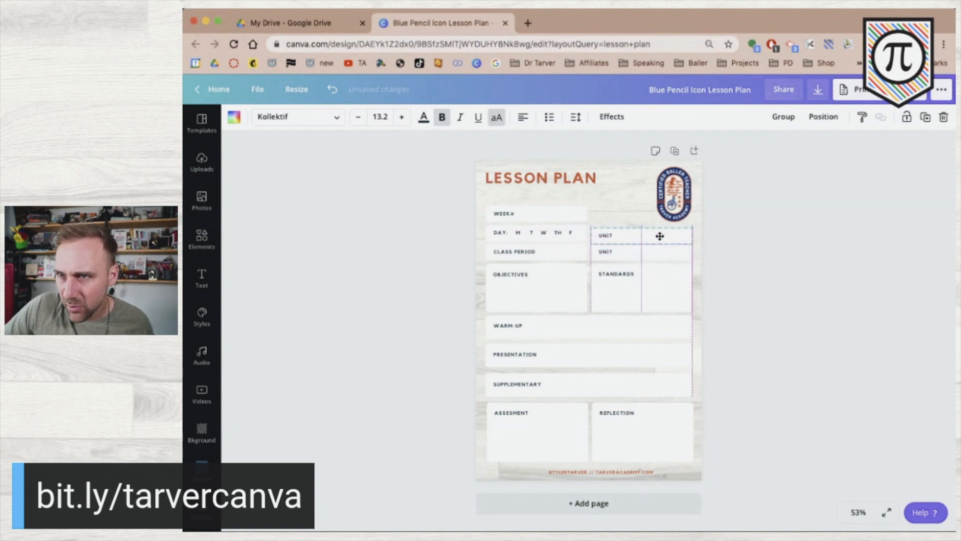
pyautogui.click(446, 254)
# Retype the copied label as SUBJECT, then change it to COURSE.
pyautogui.hscroll(3, 521, 257)
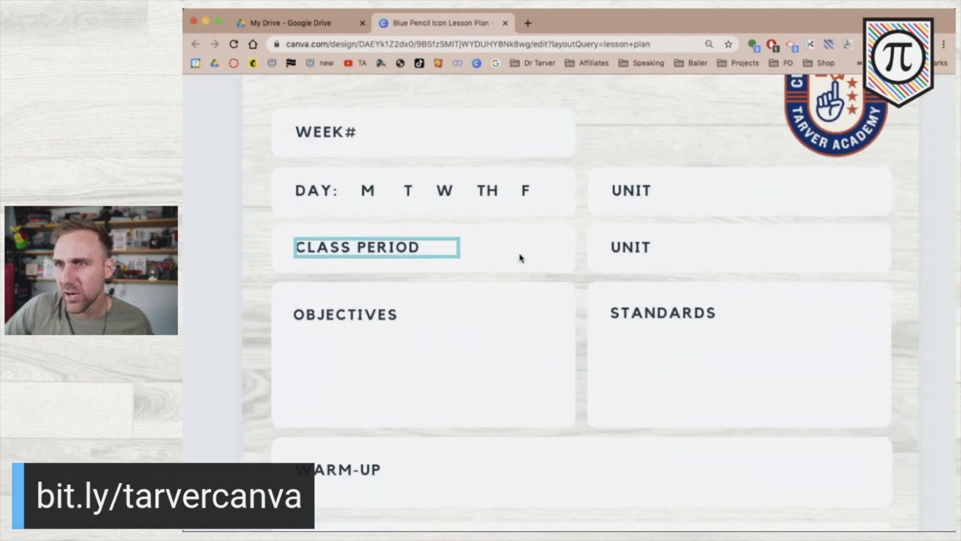
pyautogui.doubleClick(639, 193)
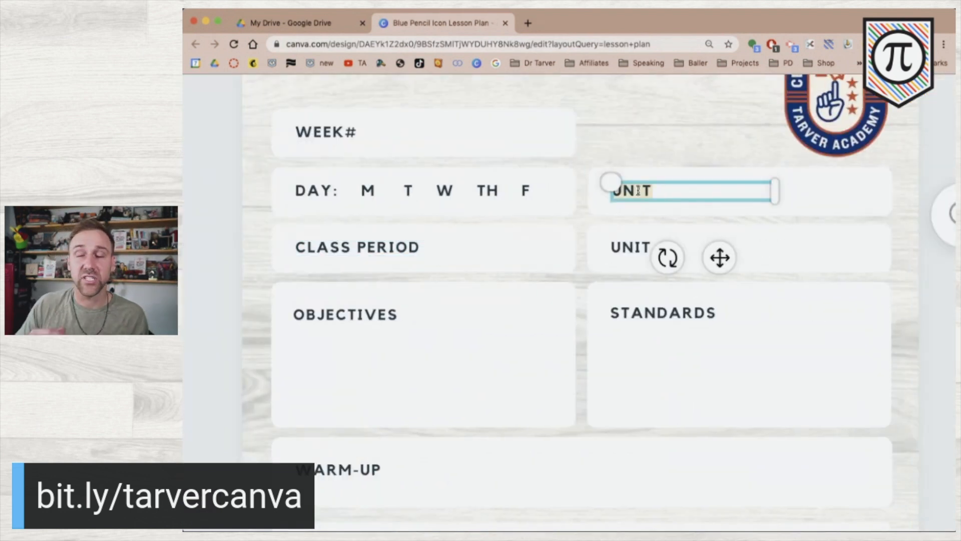
pyautogui.write('SUBJECT')
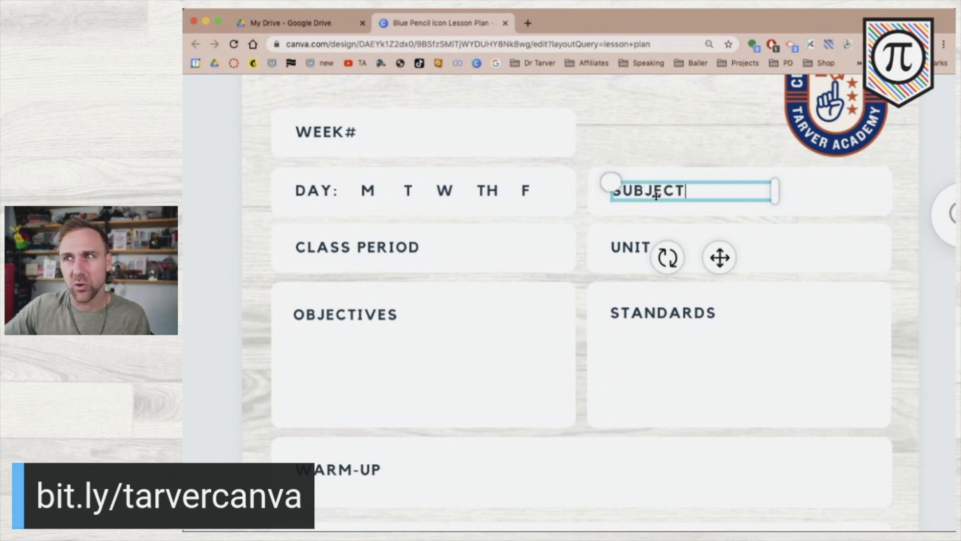
pyautogui.click(215, 353)
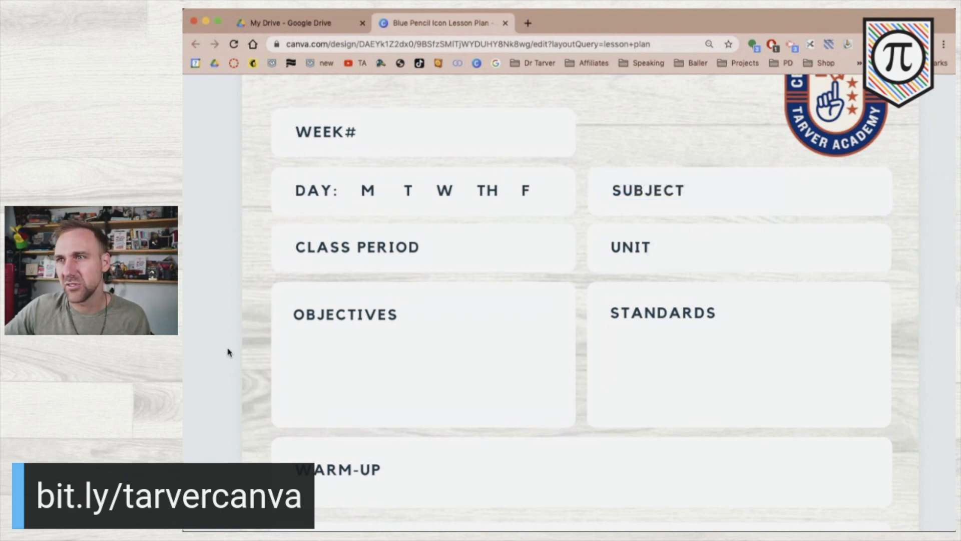
pyautogui.scroll(-5, 232, 351)
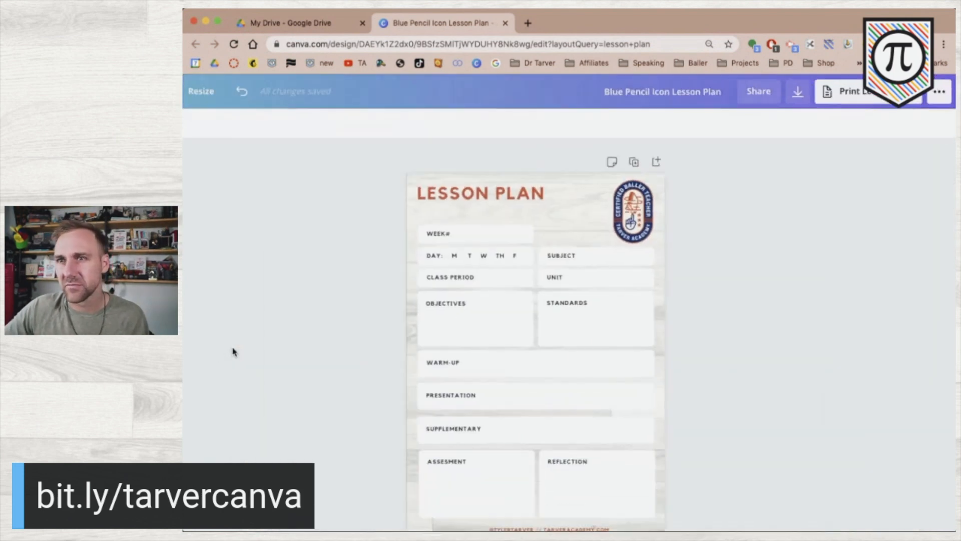
pyautogui.doubleClick(555, 256)
pyautogui.press('BackSpace')
pyautogui.write('COURSE')
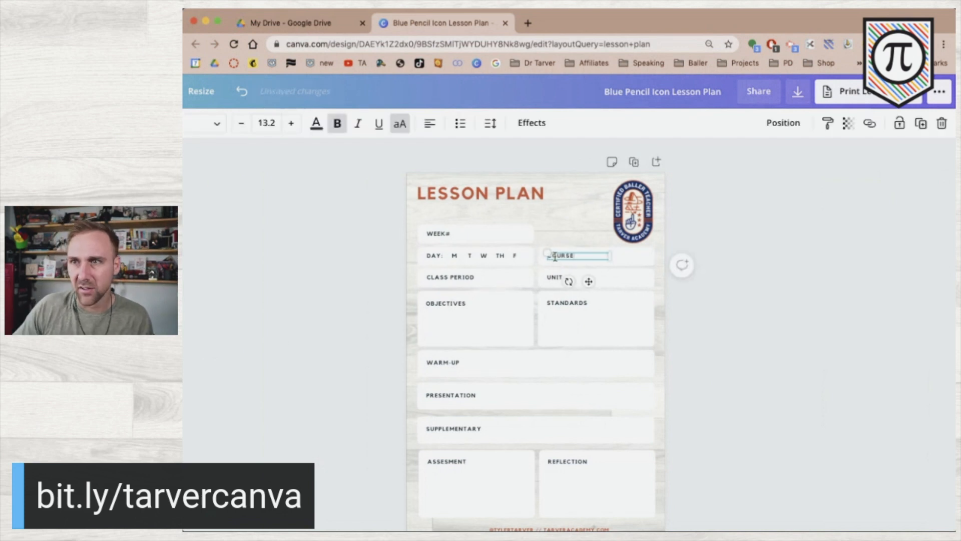
pyautogui.click(743, 303)
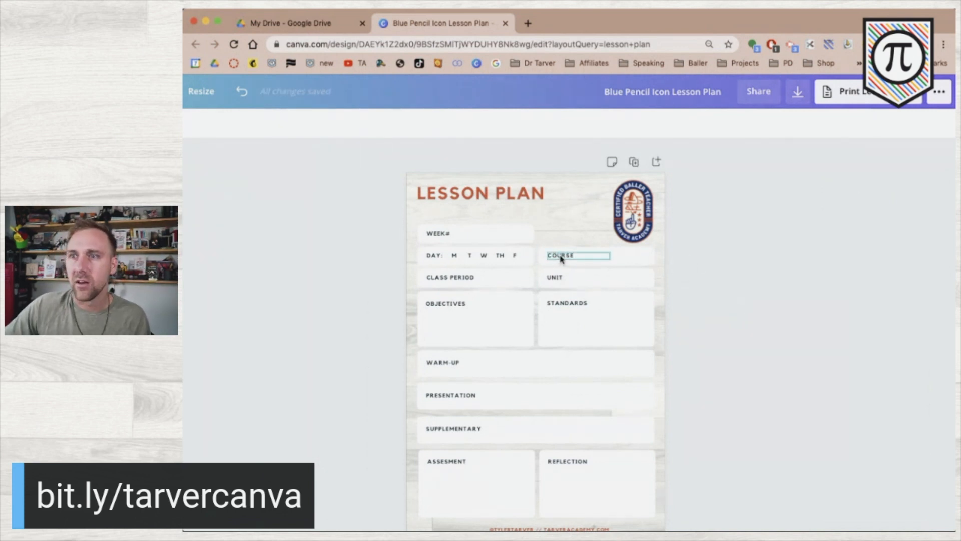
pyautogui.click(576, 257)
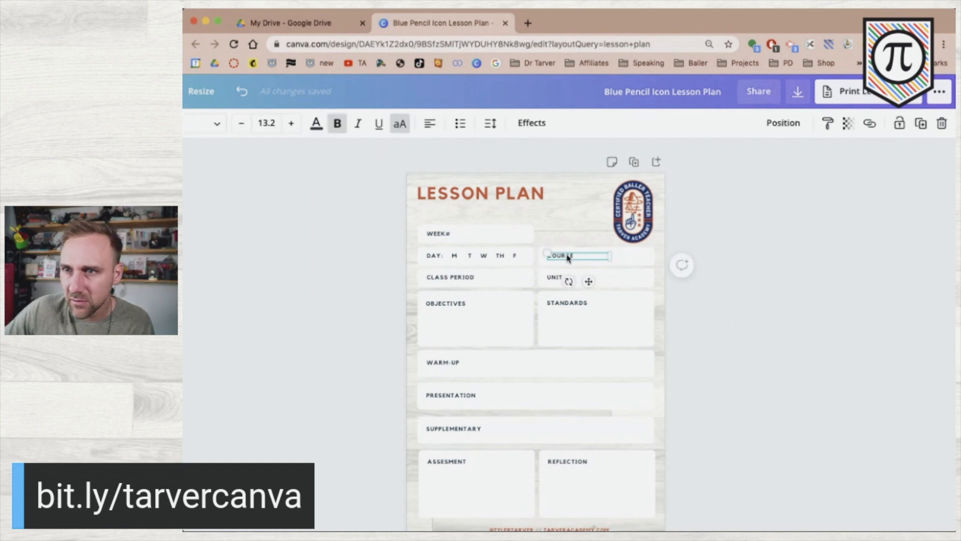
pyautogui.click(771, 291)
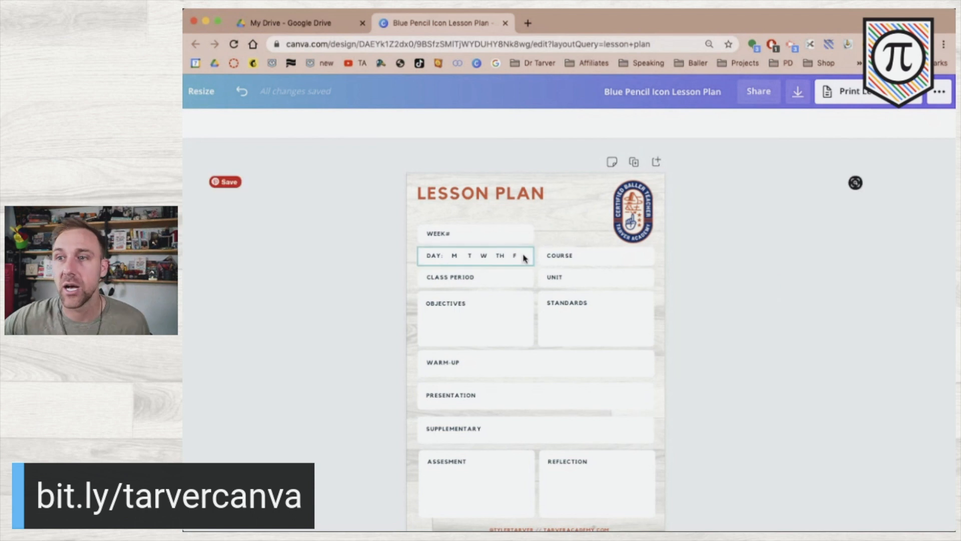
# Colour the M T W TH F day letters orange from the Photo Colors swatches.
pyautogui.click(478, 256)
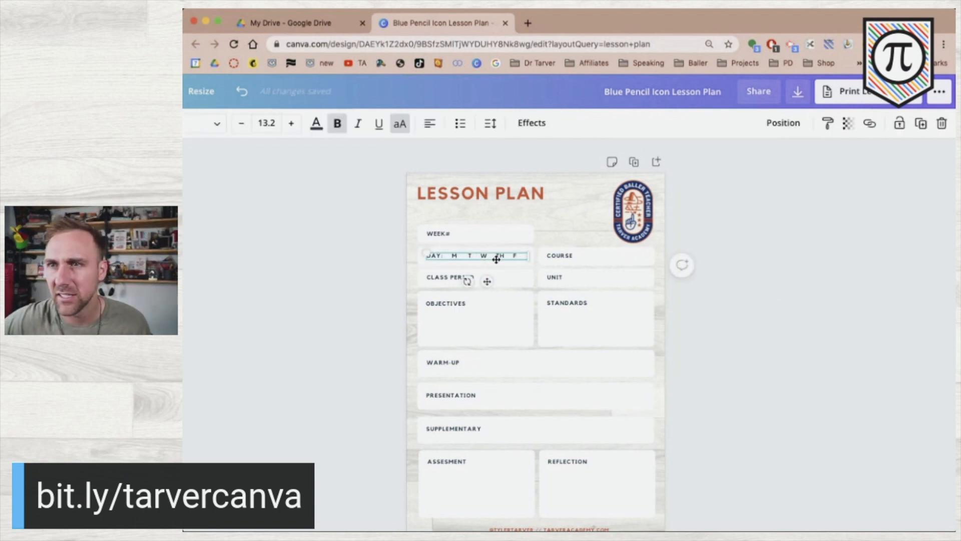
pyautogui.moveTo(451, 255); pyautogui.dragTo(521, 257)
pyautogui.click(316, 122)
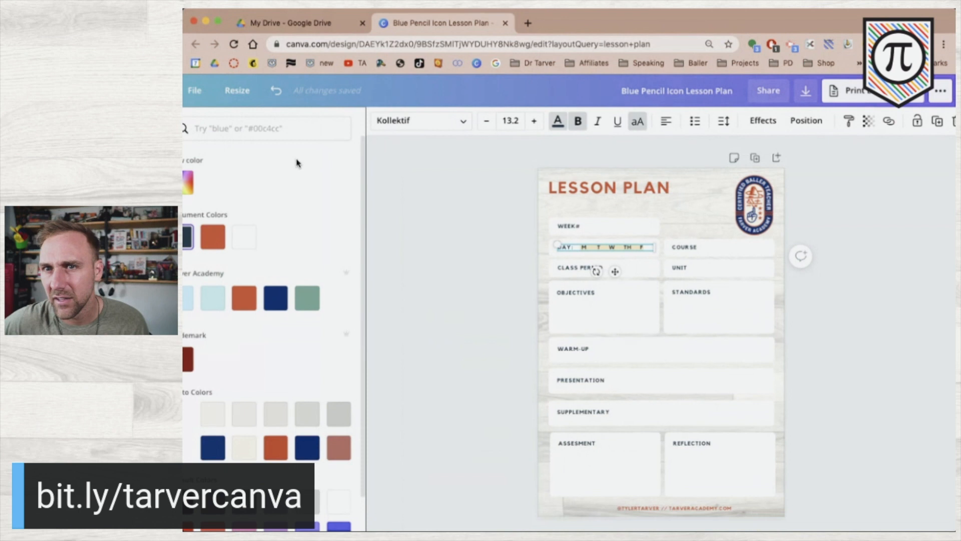
pyautogui.scroll(-2, 238, 330)
pyautogui.click(331, 409)
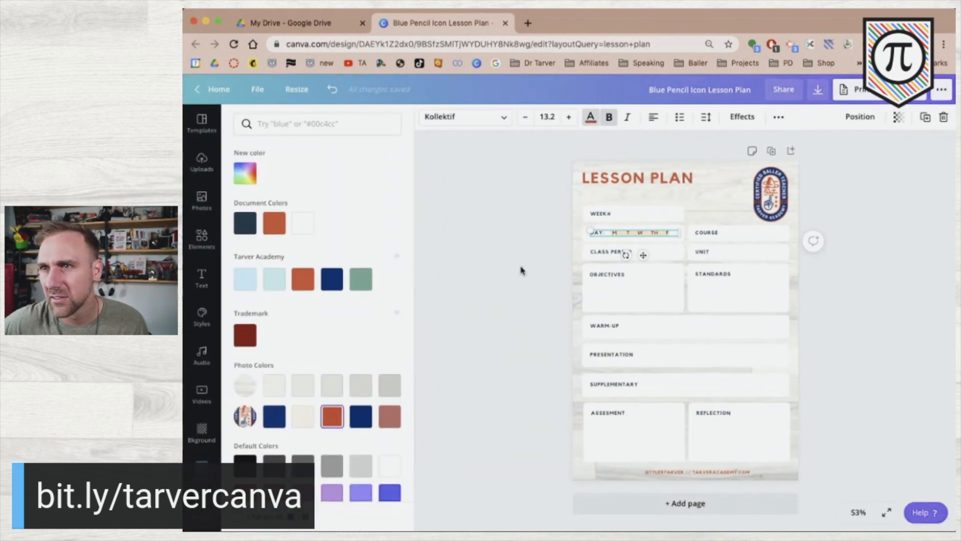
pyautogui.click(520, 270)
pyautogui.click(436, 276)
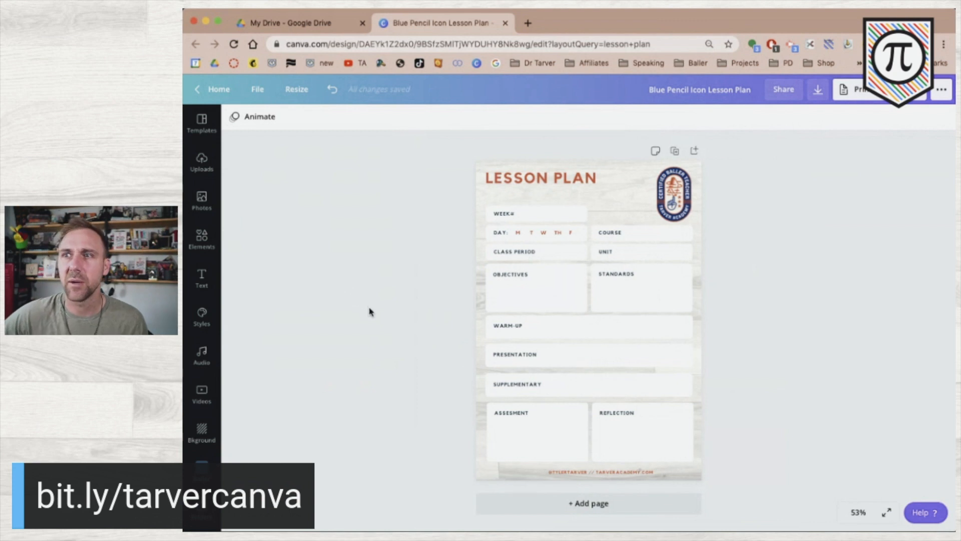
# Reselect and inspect the DAY row text without further changes.
pyautogui.click(565, 236)
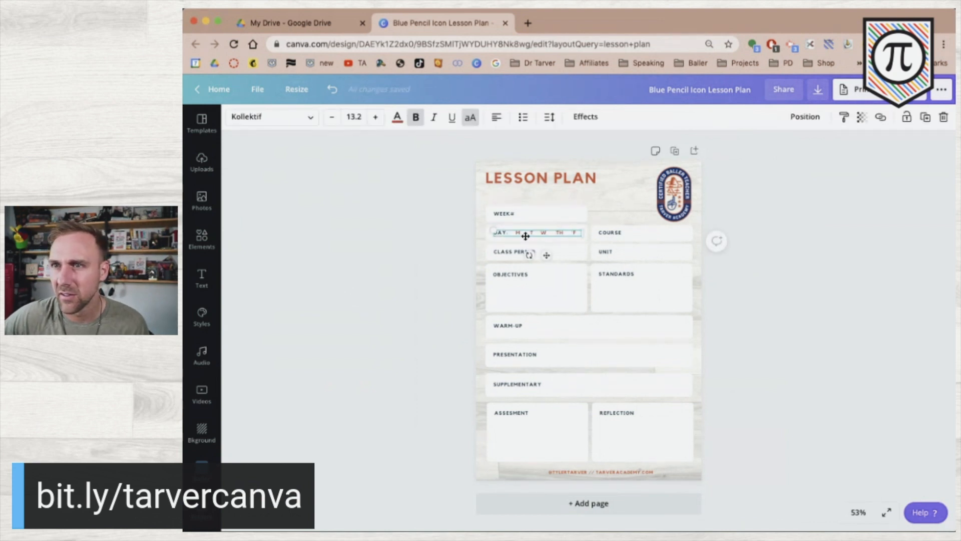
pyautogui.click(420, 236)
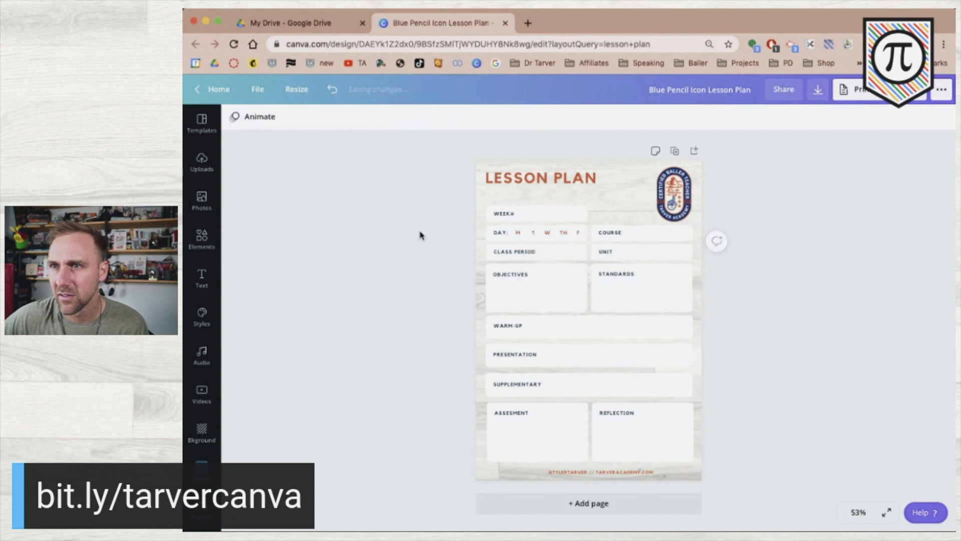
pyautogui.click(541, 233)
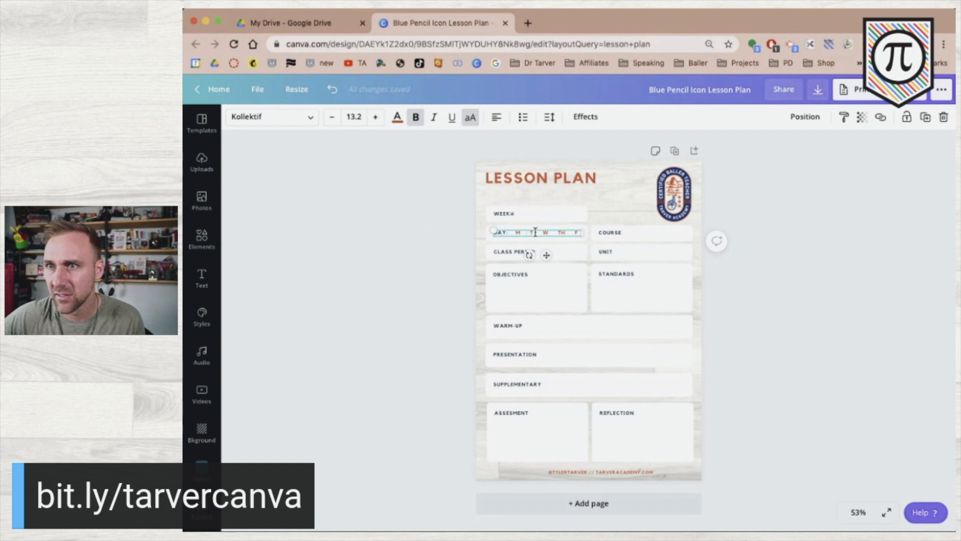
pyautogui.click(431, 239)
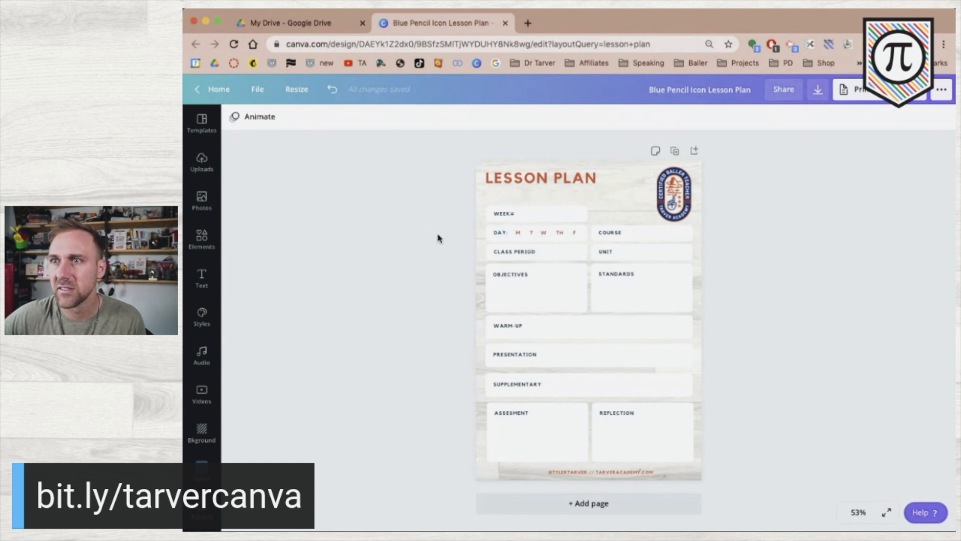
pyautogui.doubleClick(552, 233)
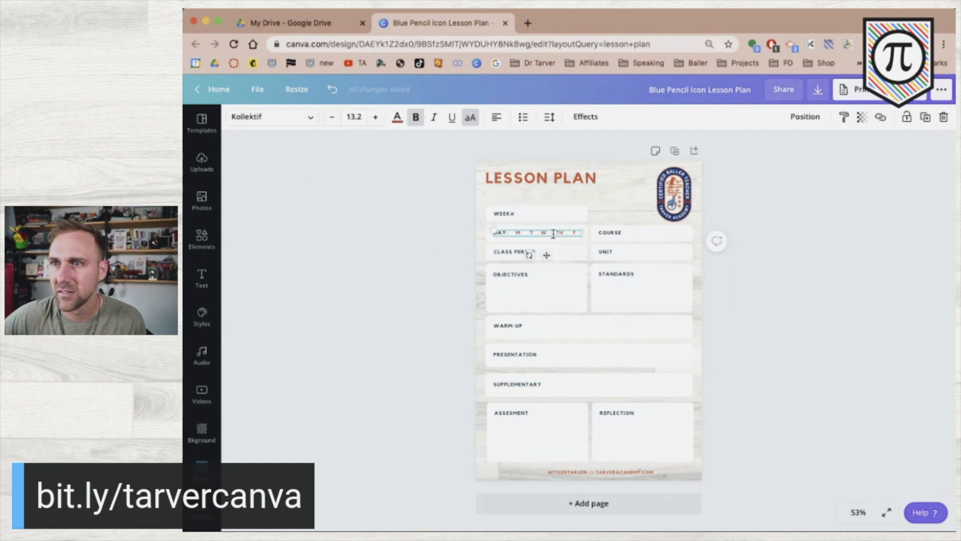
pyautogui.click(393, 275)
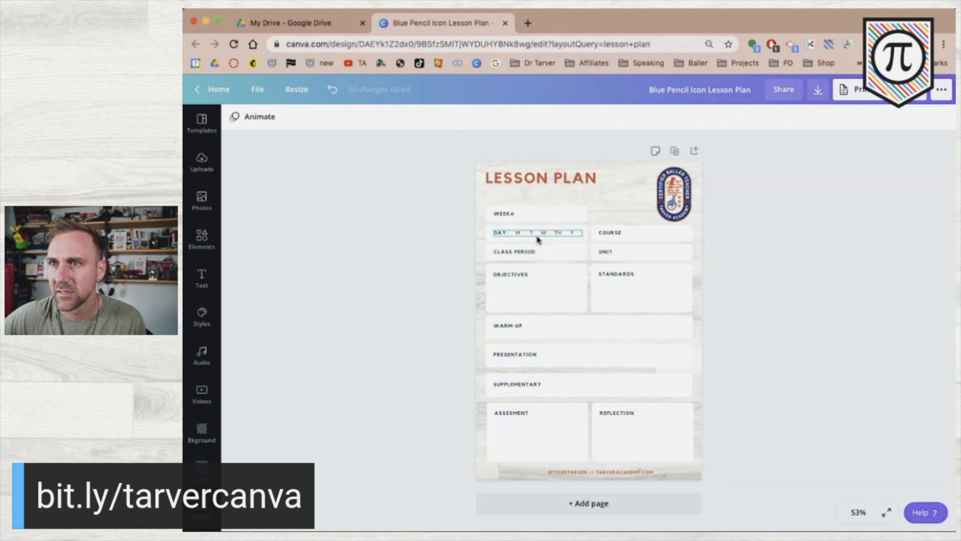
pyautogui.click(563, 236)
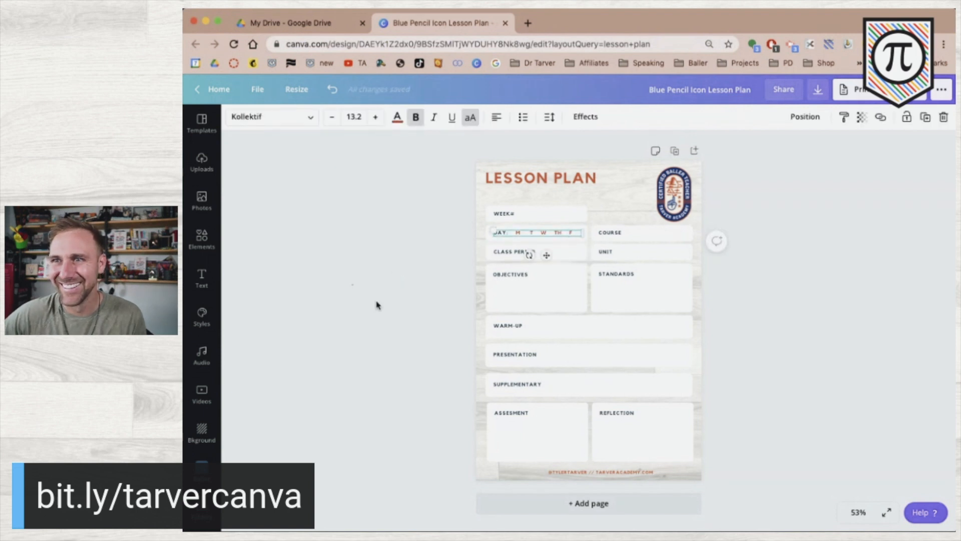
pyautogui.click(397, 323)
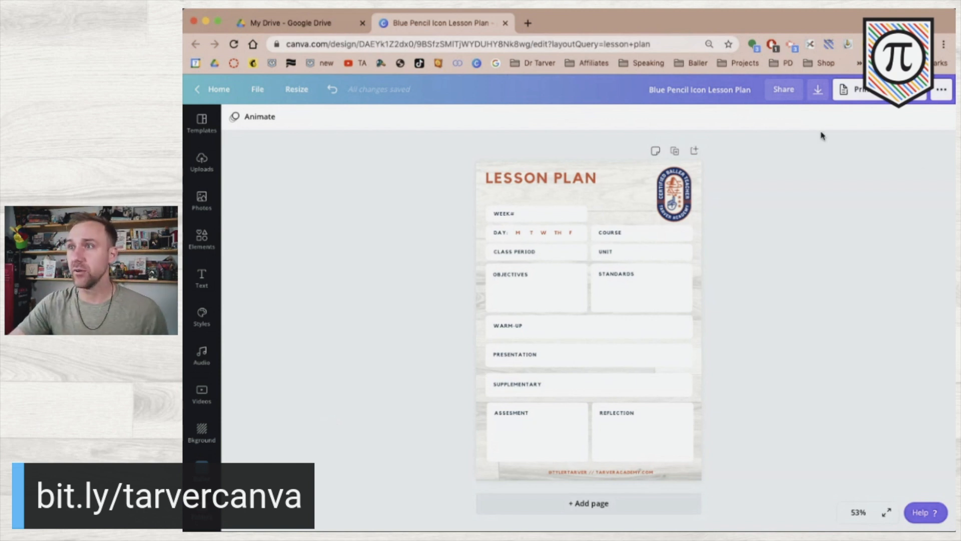
# Download the Canva lesson plan as a PNG image, then go back to Google Drive.
pyautogui.click(819, 89)
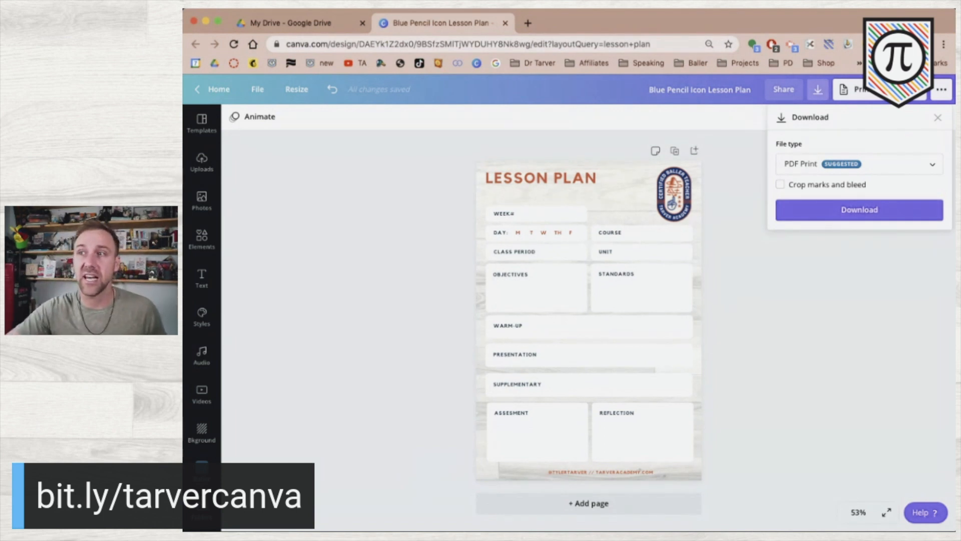
pyautogui.click(868, 162)
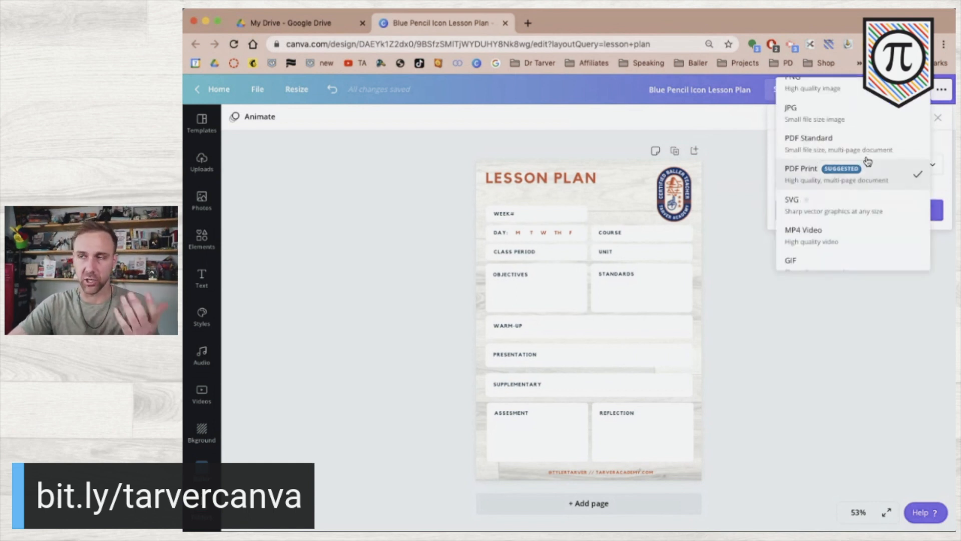
pyautogui.scroll(1, 867, 161)
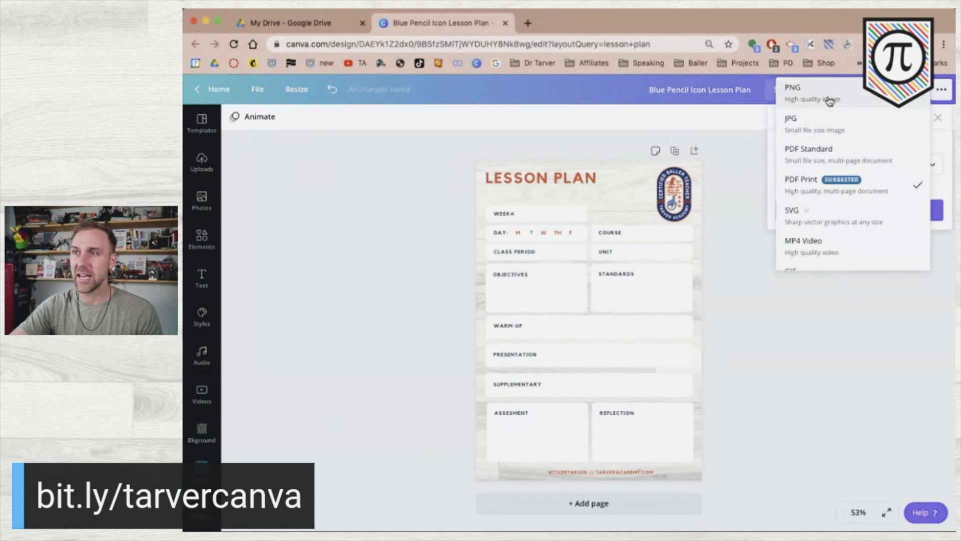
pyautogui.click(872, 103)
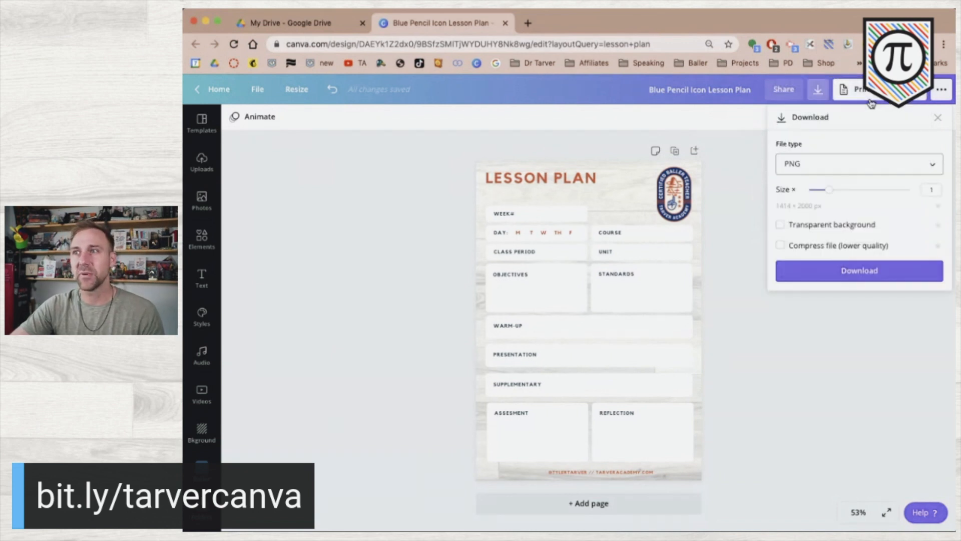
pyautogui.click(843, 274)
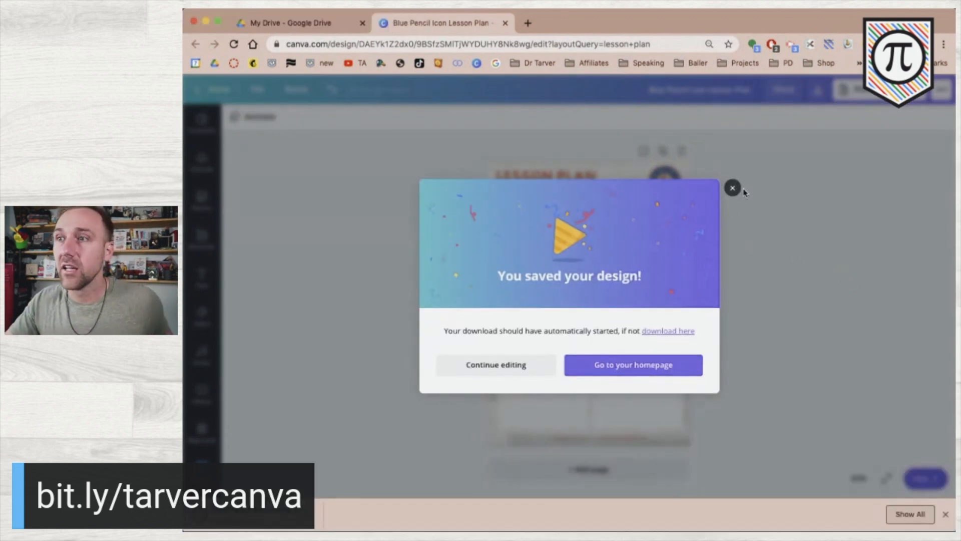
pyautogui.click(732, 188)
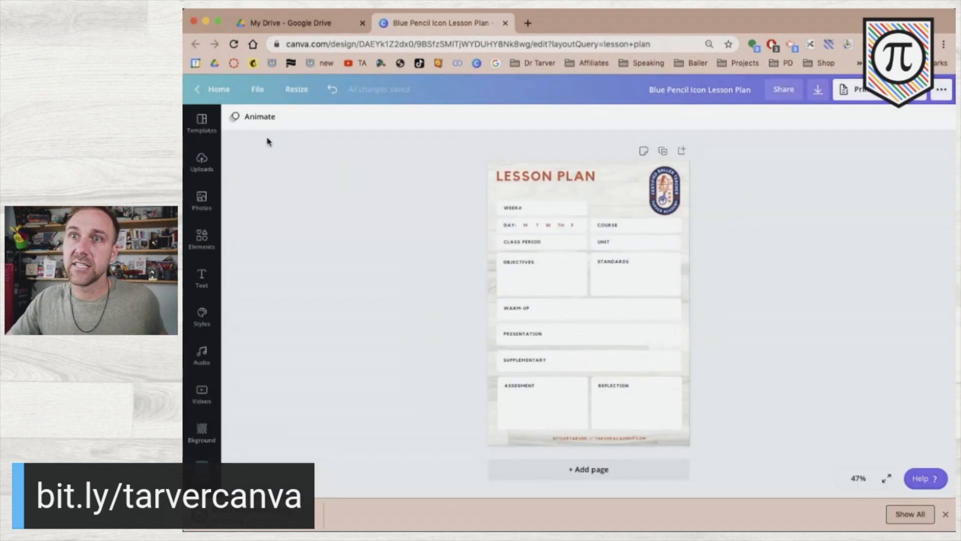
pyautogui.click(295, 31)
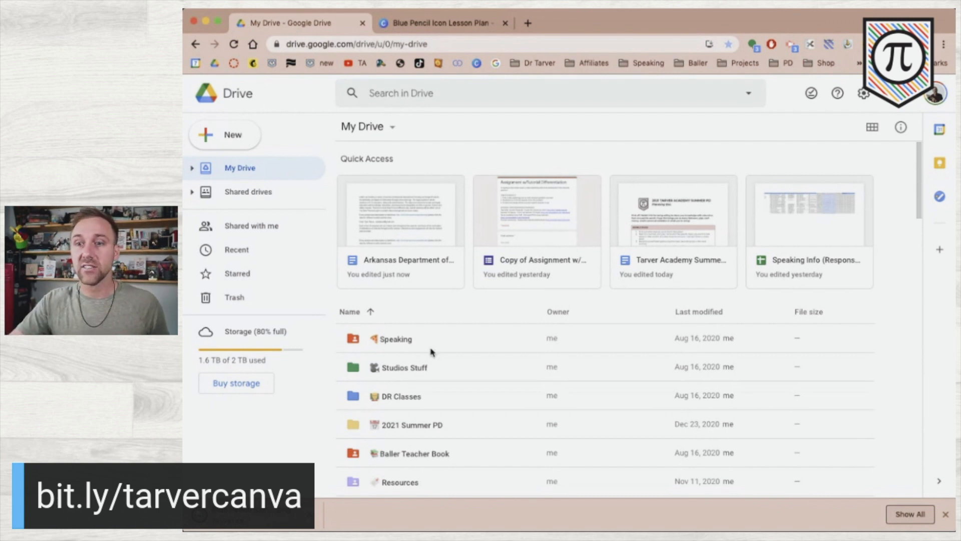
# Go into Resources > Templates - Slides and select the Lesson Plans - Week - TEMPLATE file.
pyautogui.scroll(-2, 429, 350)
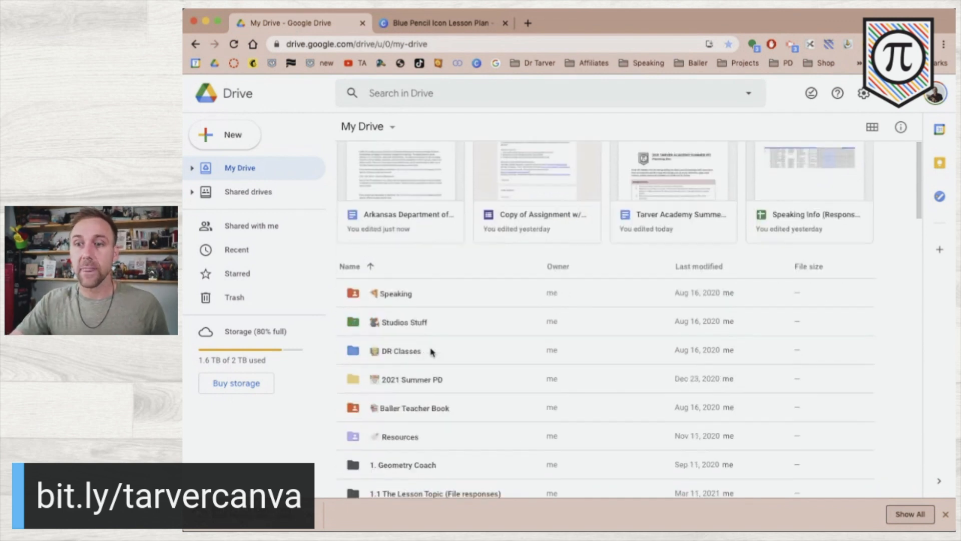
pyautogui.doubleClick(416, 437)
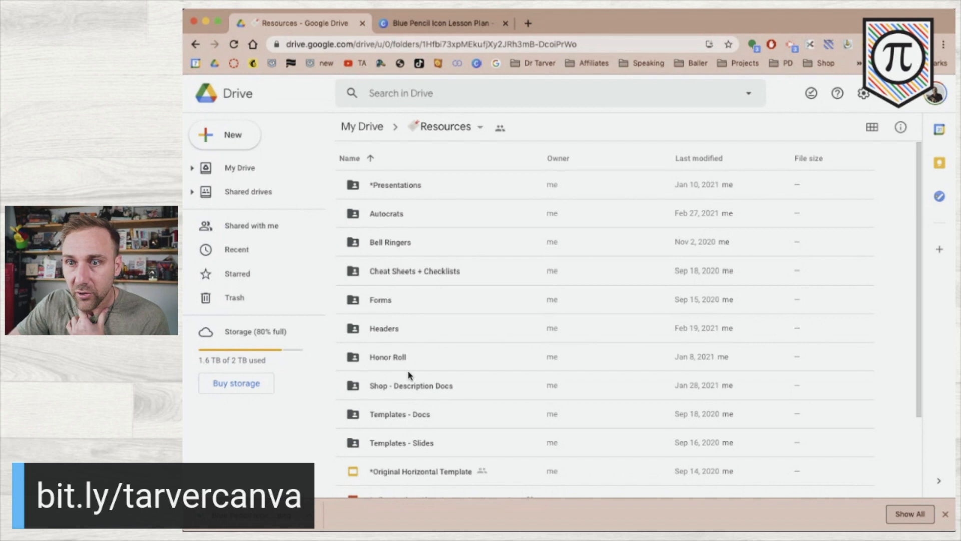
pyautogui.scroll(-1, 407, 438)
pyautogui.click(408, 438)
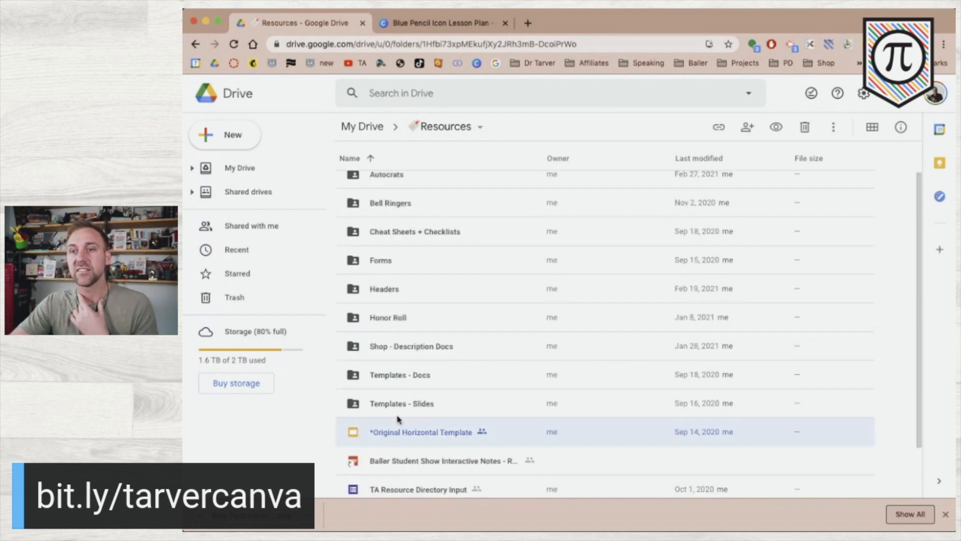
pyautogui.doubleClick(398, 408)
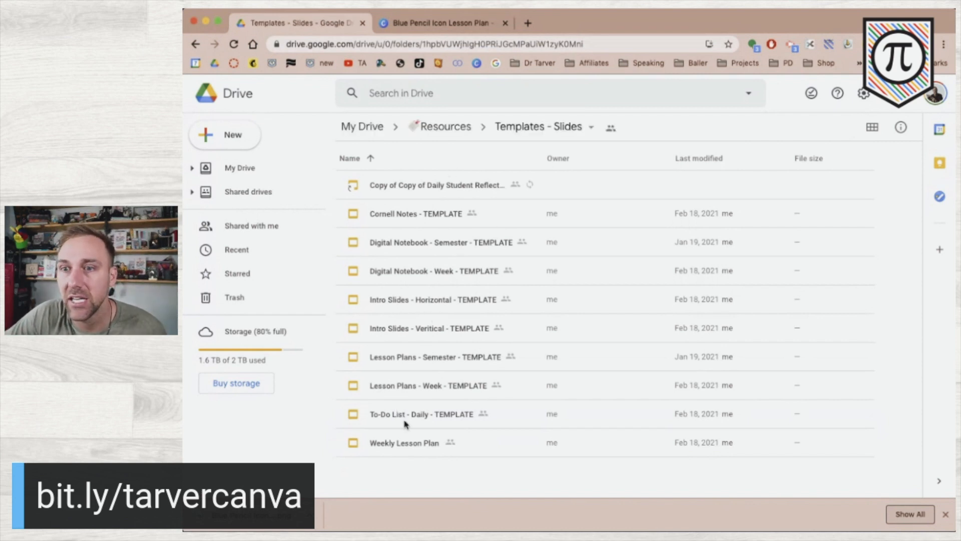
pyautogui.click(409, 390)
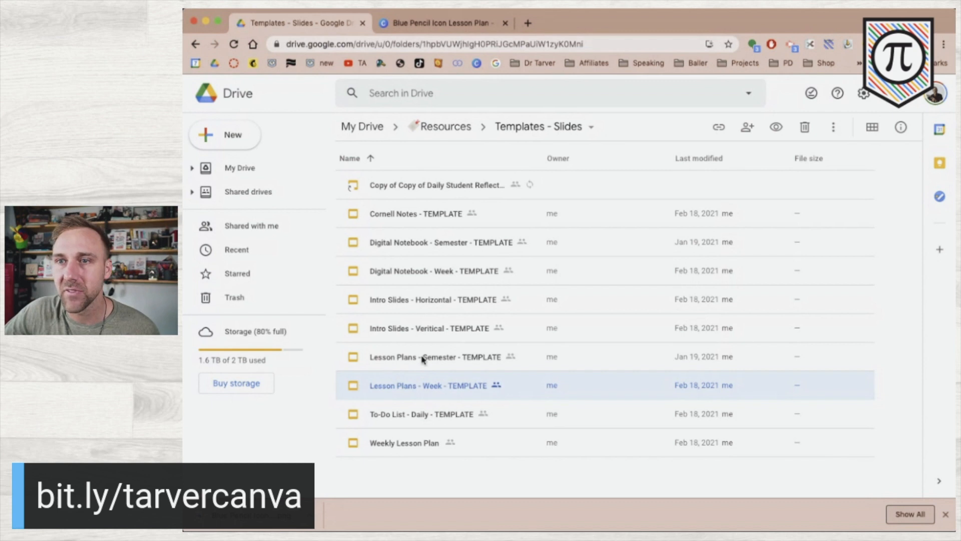
# Make a copy of Lesson Plans - Week - TEMPLATE and open the copy in Google Slides.
pyautogui.rightClick(420, 385)
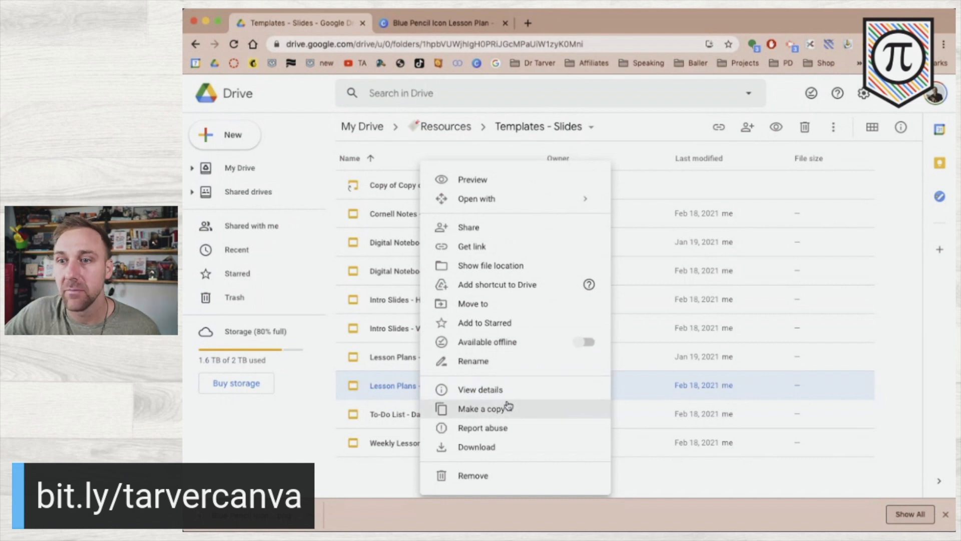
pyautogui.click(508, 407)
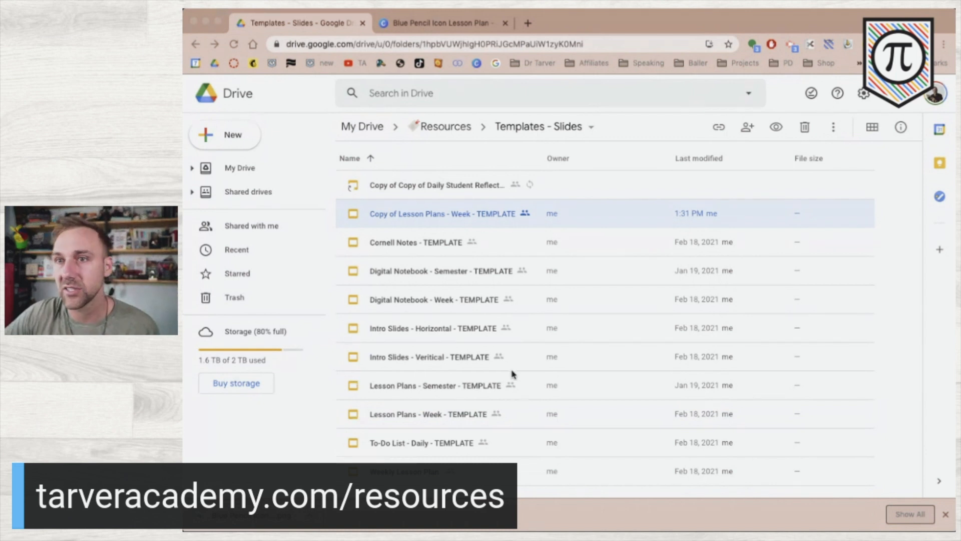
pyautogui.doubleClick(447, 213)
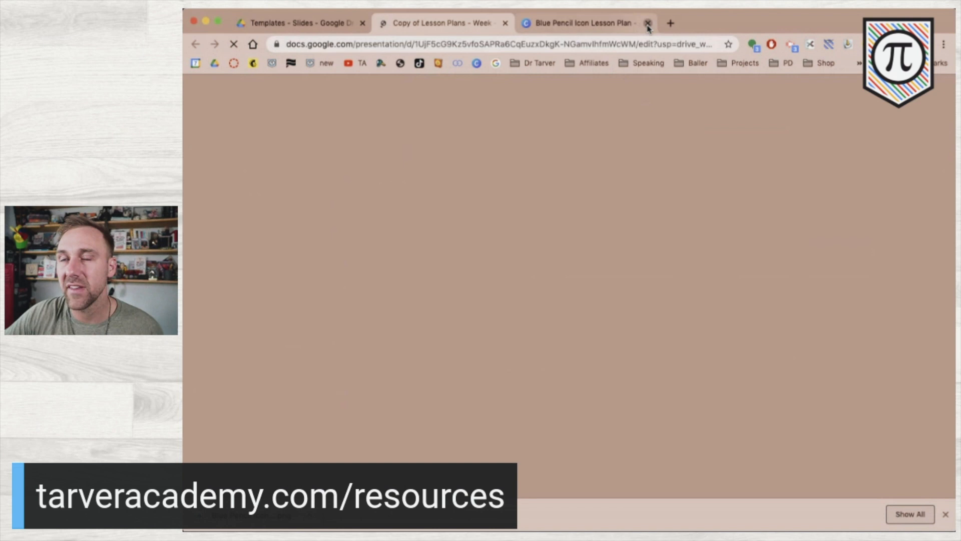
# Close the leftover tab and retitle the copy from 'Copy of …' to 'Lesson Plans HS - Week - TEMPLATE'.
pyautogui.click(647, 25)
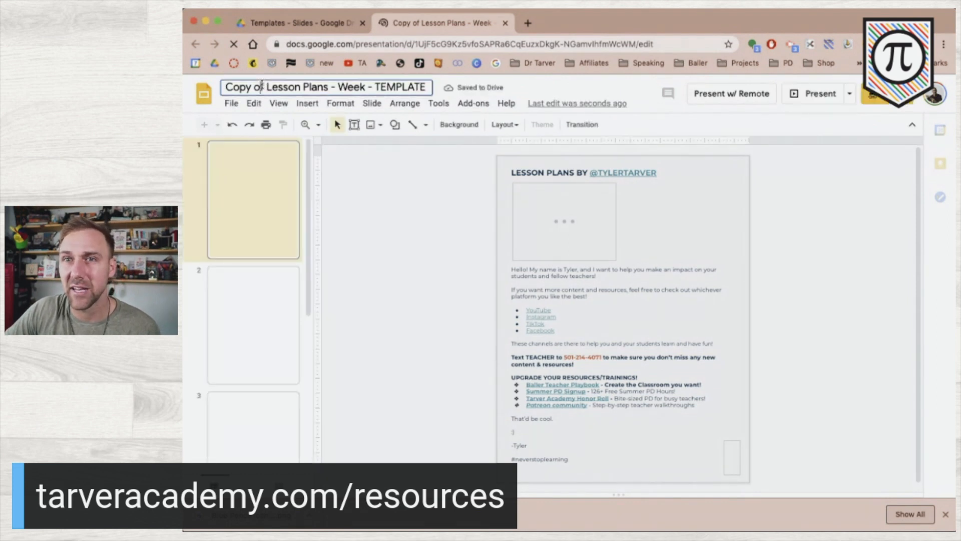
pyautogui.click(261, 86)
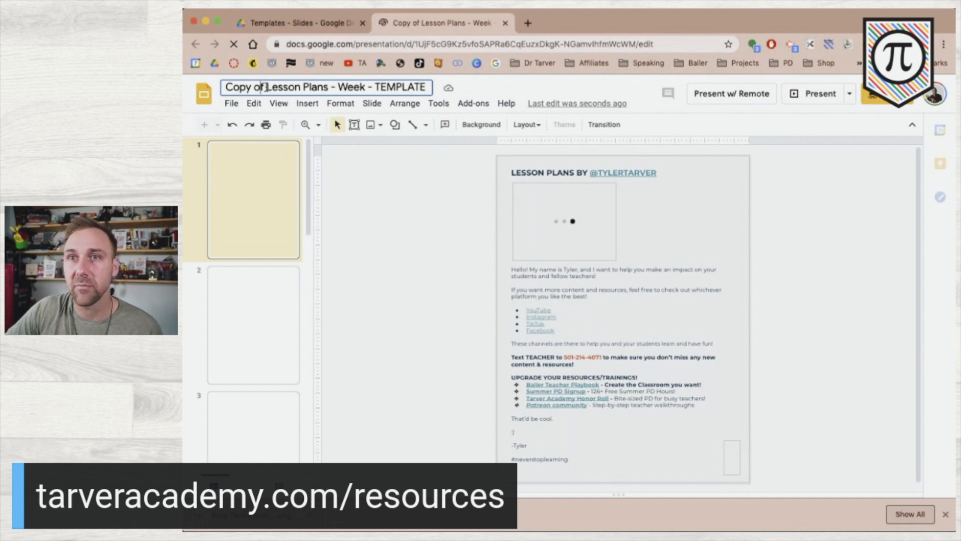
pyautogui.press('BackSpace')
pyautogui.press('BackSpace')
pyautogui.press('BackSpace')
pyautogui.press('BackSpace')
pyautogui.press('BackSpace')
pyautogui.press('BackSpace')
pyautogui.press('BackSpace')
pyautogui.press('BackSpace')
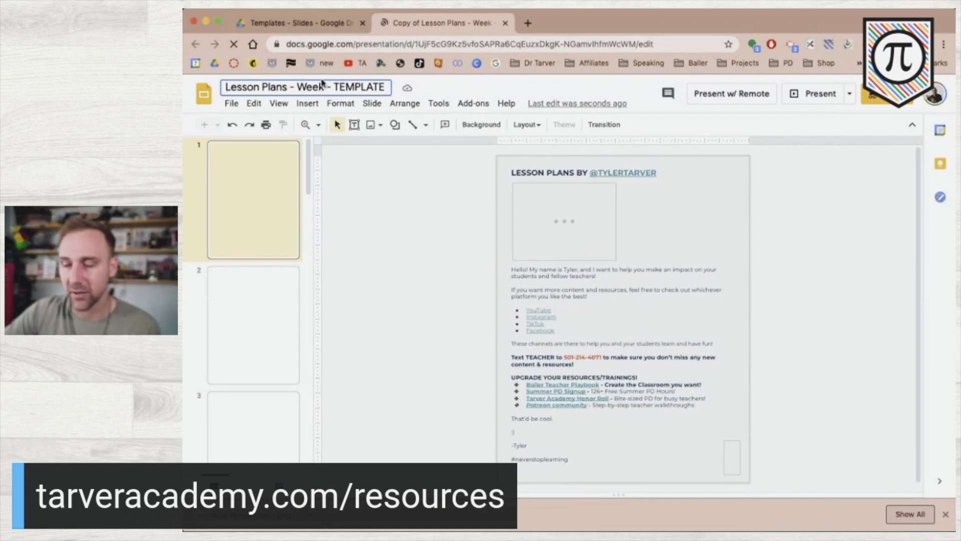
pyautogui.click(291, 88)
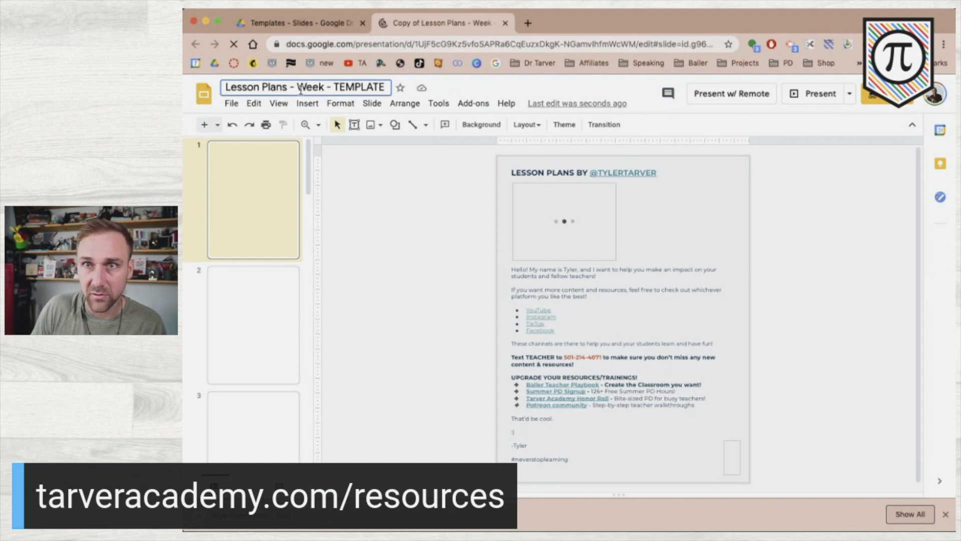
pyautogui.write('HS')
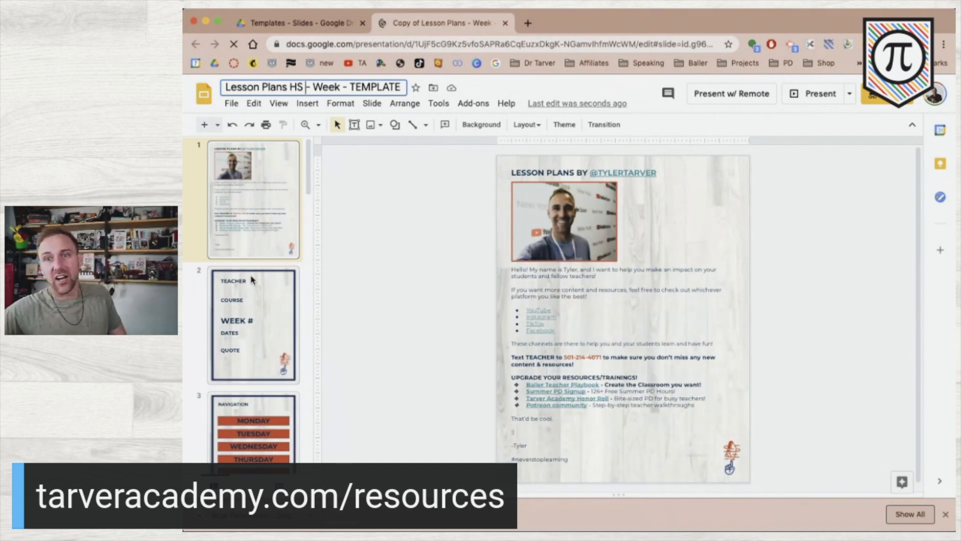
# On slide 2, nudge the COURSE placeholder down slightly with the arrow key.
pyautogui.click(265, 313)
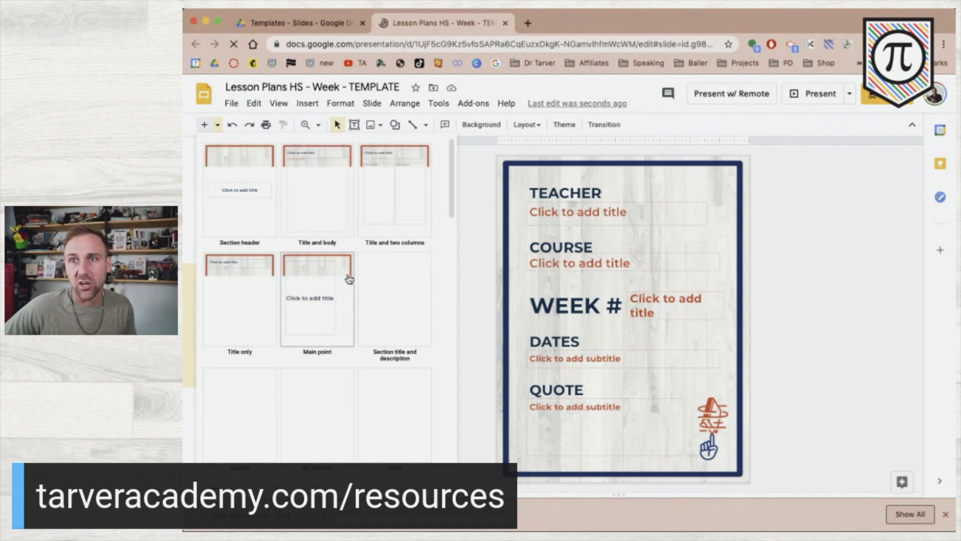
pyautogui.click(843, 314)
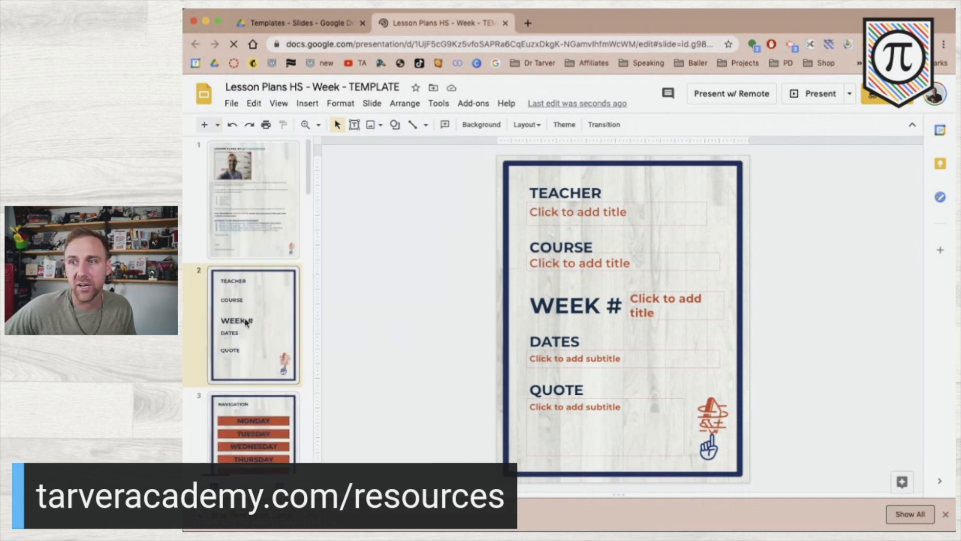
pyautogui.scroll(-2, 245, 322)
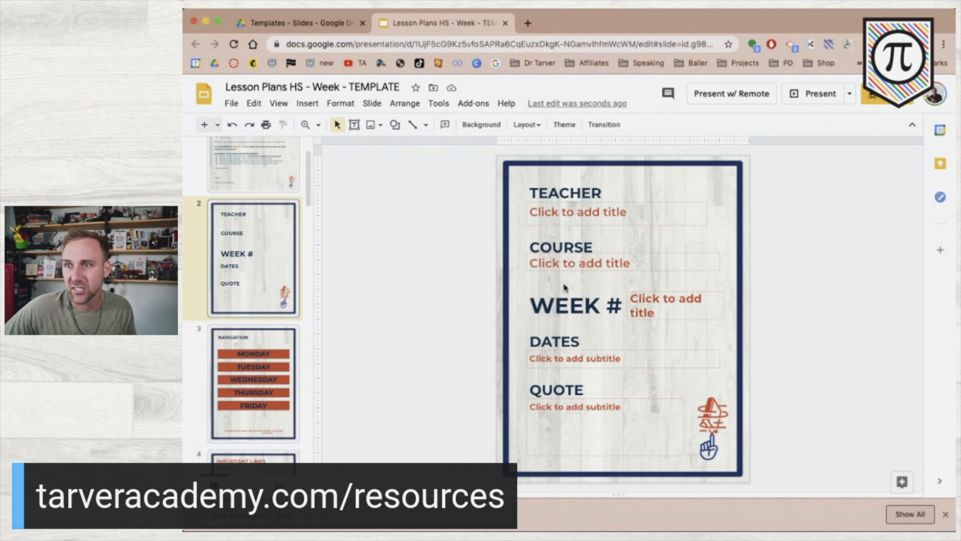
pyautogui.click(638, 254)
pyautogui.press('Escape')
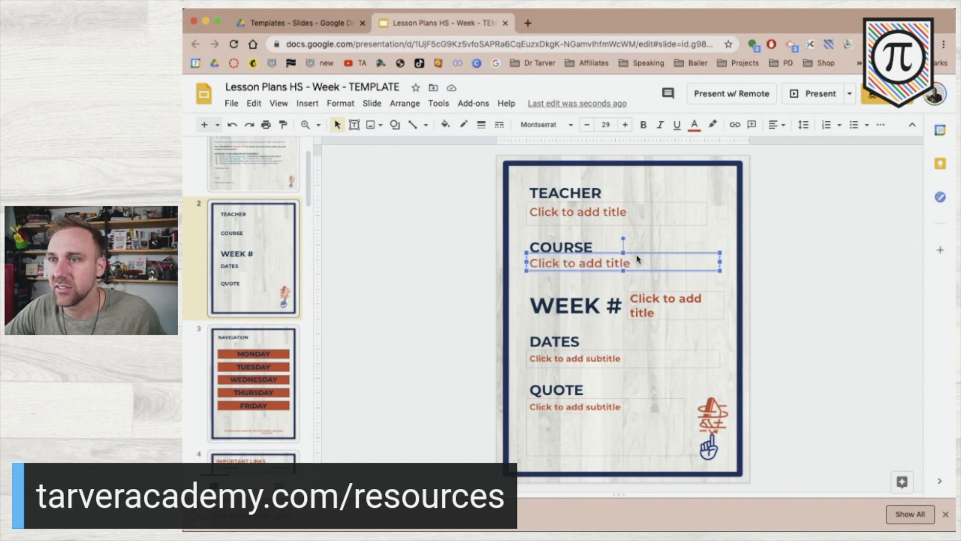
pyautogui.press('Down')
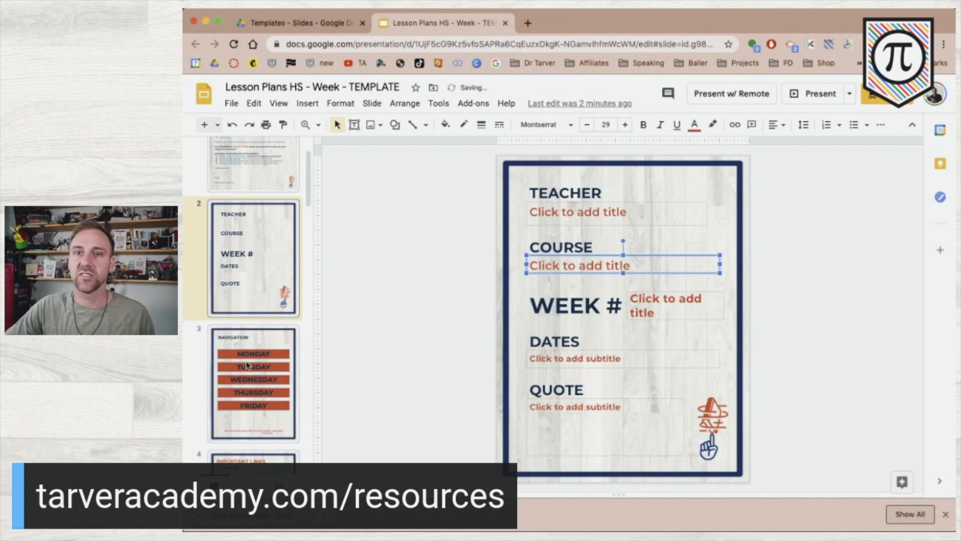
pyautogui.press('Escape')
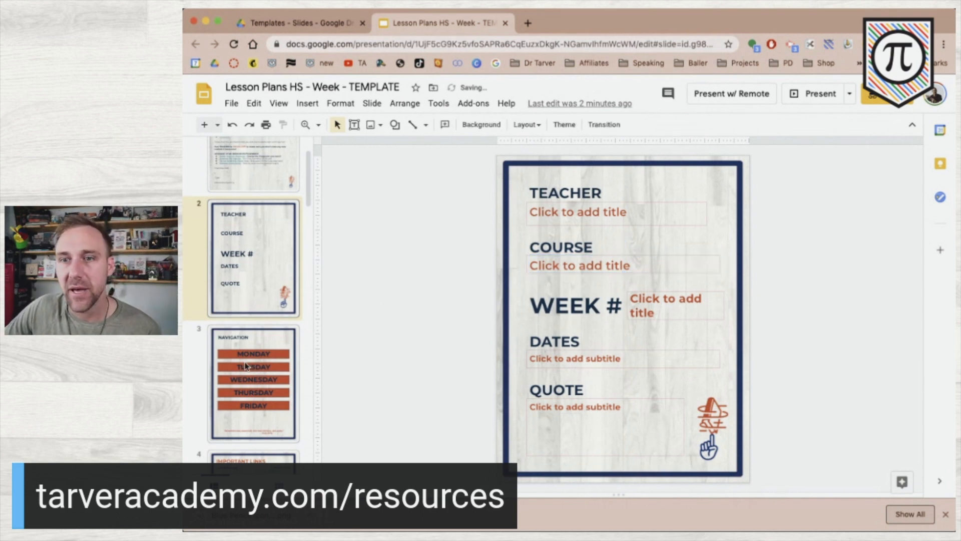
# Review the Navigation, Google Help Videos and Week at a Glance slides through the Monday lesson plan.
pyautogui.click(248, 388)
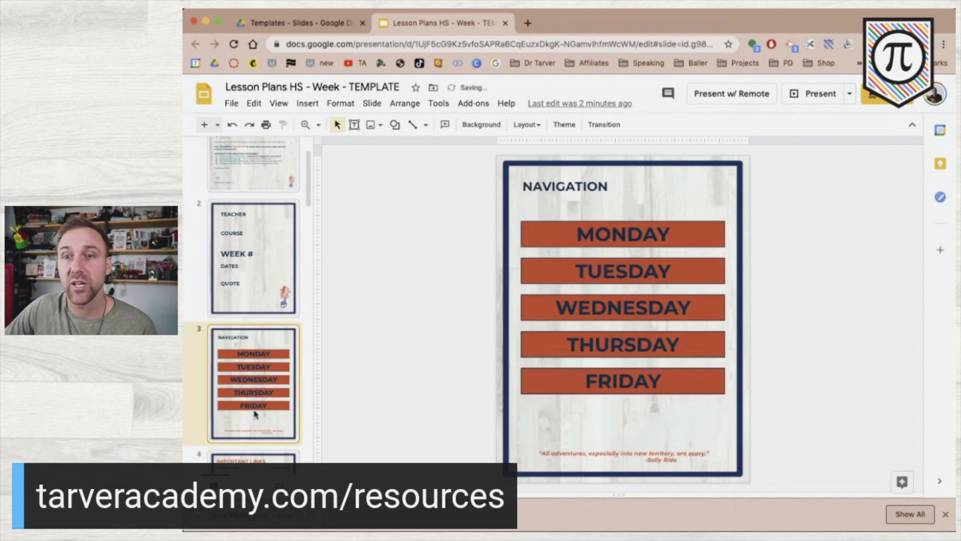
pyautogui.scroll(-8, 255, 413)
pyautogui.scroll(5, 255, 413)
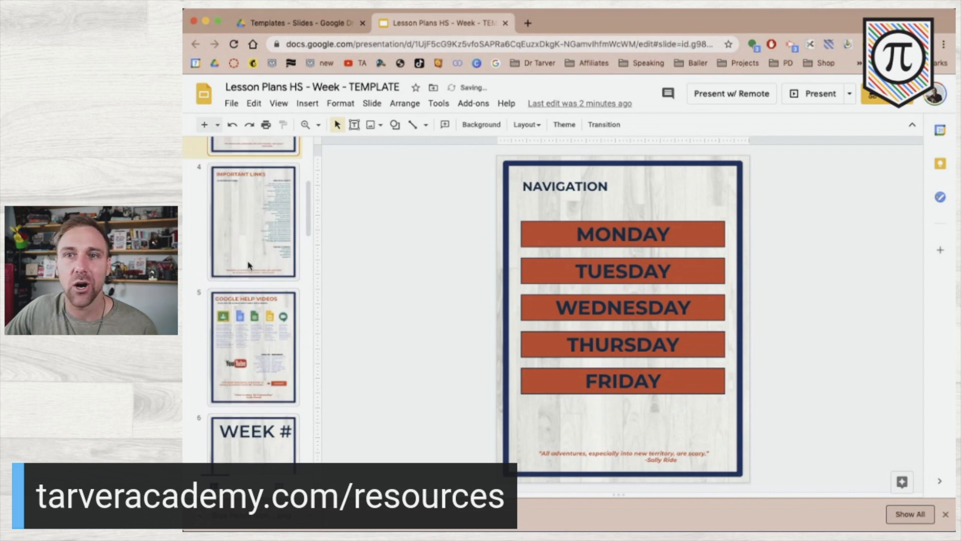
pyautogui.click(255, 345)
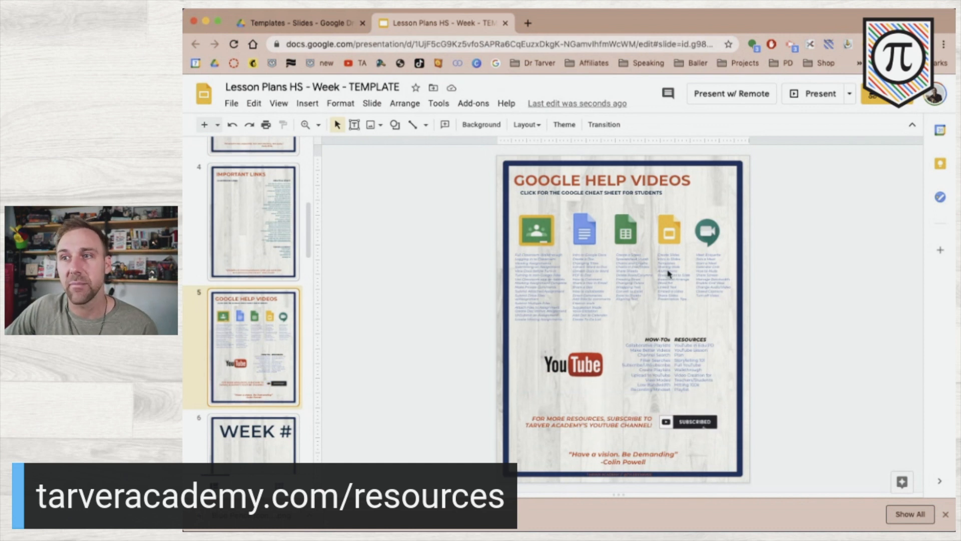
pyautogui.press('Up')
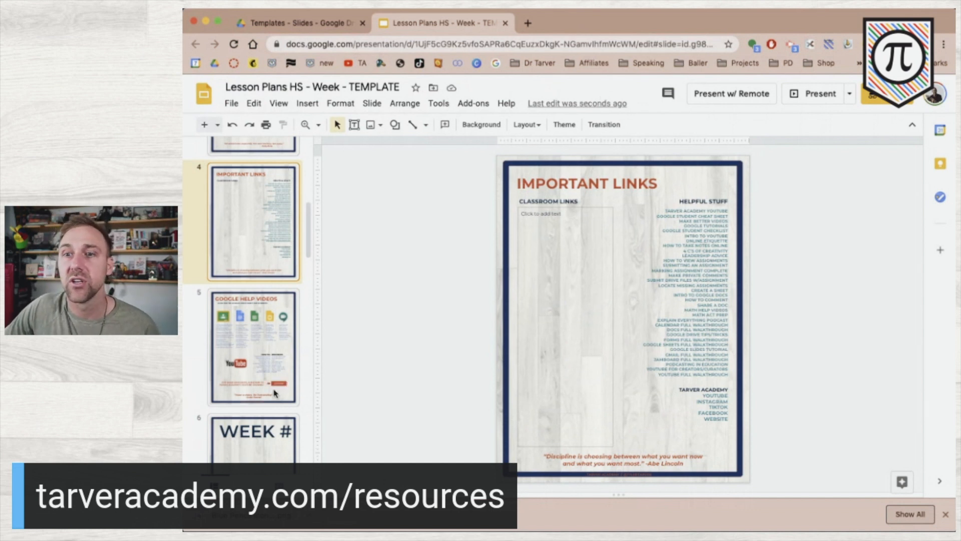
pyautogui.press('Down')
pyautogui.scroll(-4, 271, 420)
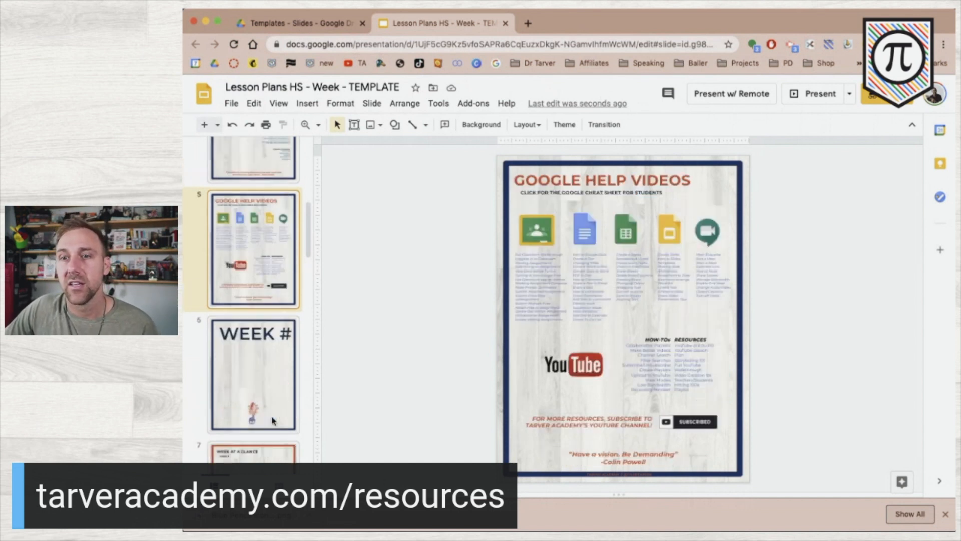
pyautogui.scroll(1, 273, 421)
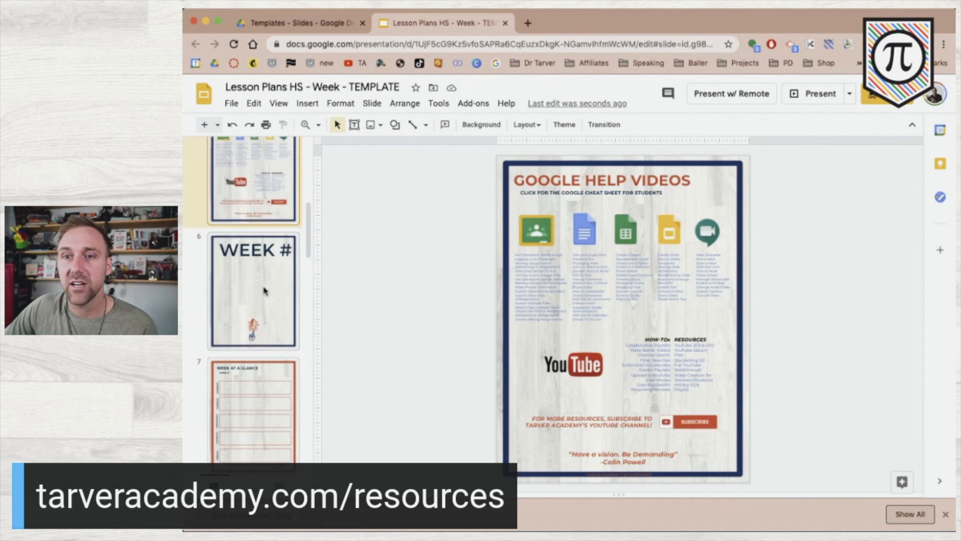
pyautogui.scroll(-2, 260, 383)
pyautogui.click(260, 385)
pyautogui.scroll(-3, 260, 383)
pyautogui.scroll(-1, 260, 384)
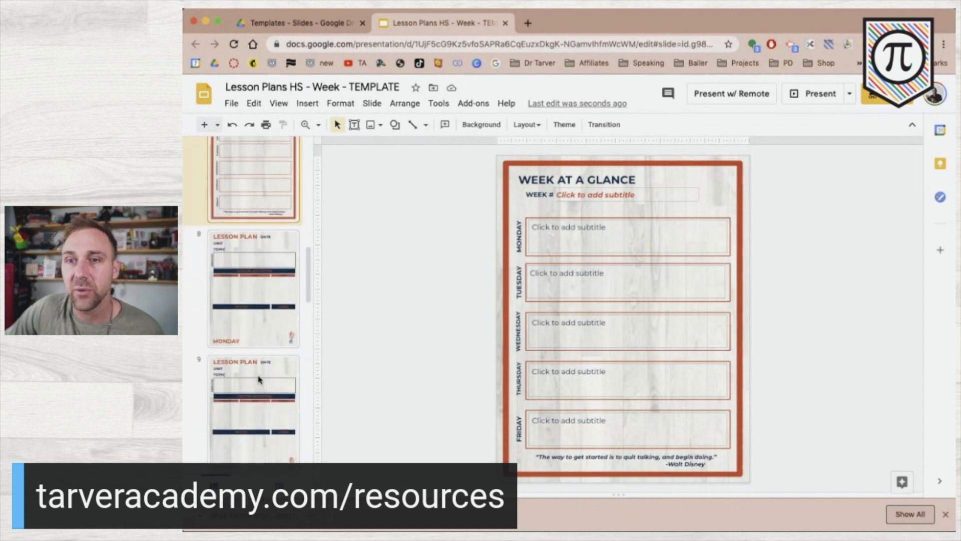
pyautogui.click(249, 335)
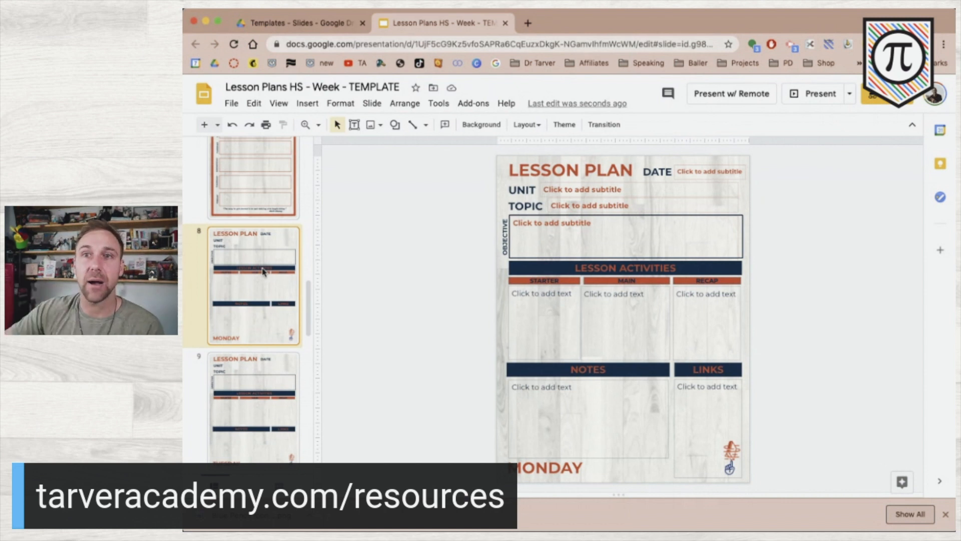
pyautogui.click(278, 104)
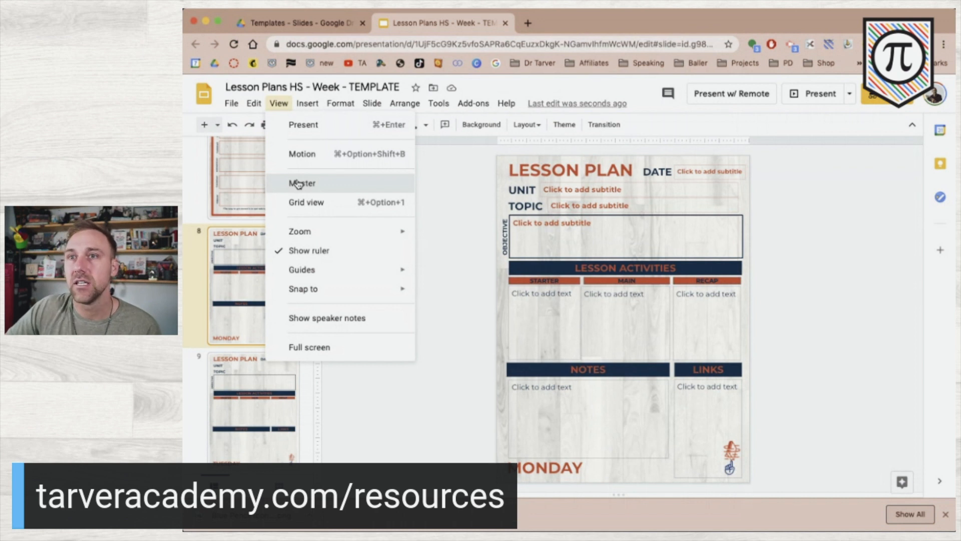
pyautogui.click(315, 186)
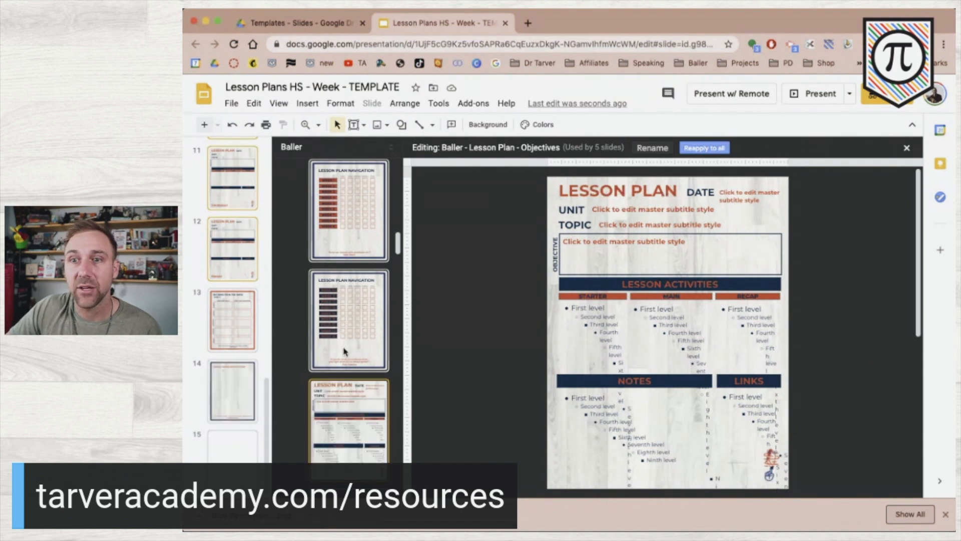
pyautogui.scroll(-3, 343, 351)
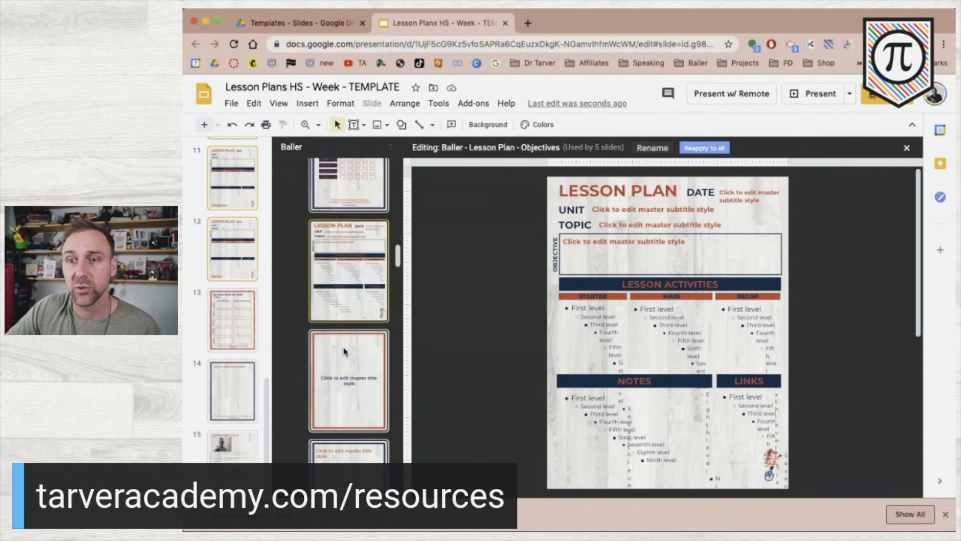
pyautogui.scroll(-3, 343, 351)
pyautogui.scroll(-3, 343, 351)
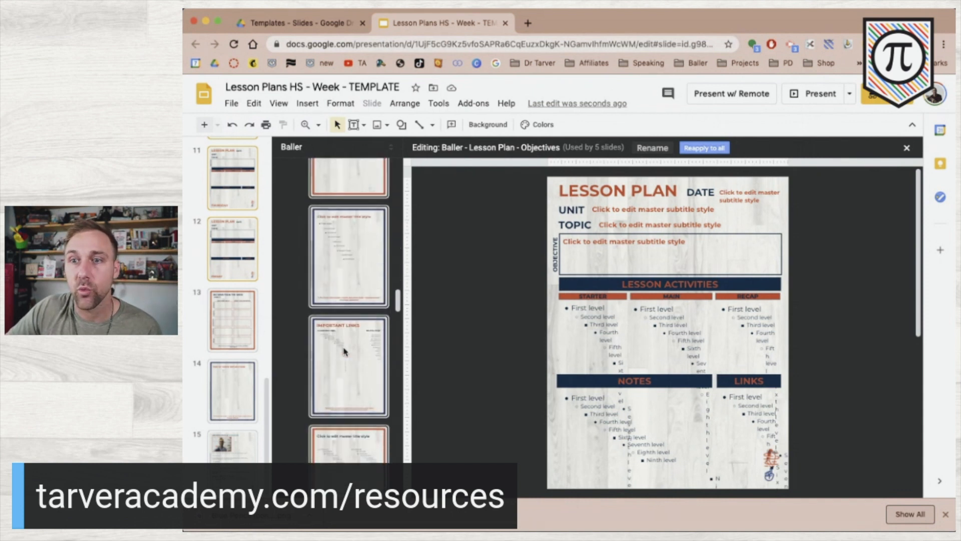
pyautogui.scroll(-3, 344, 351)
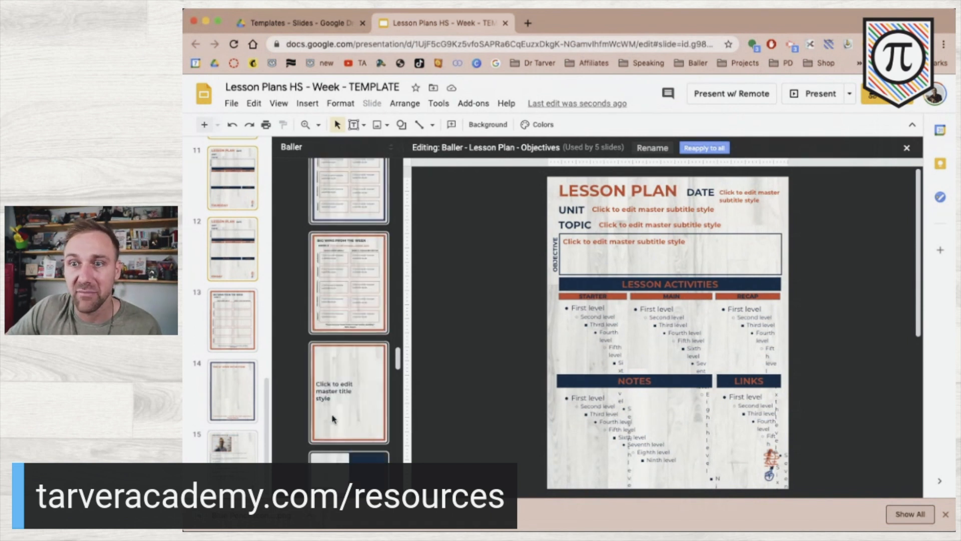
pyautogui.scroll(-5, 332, 419)
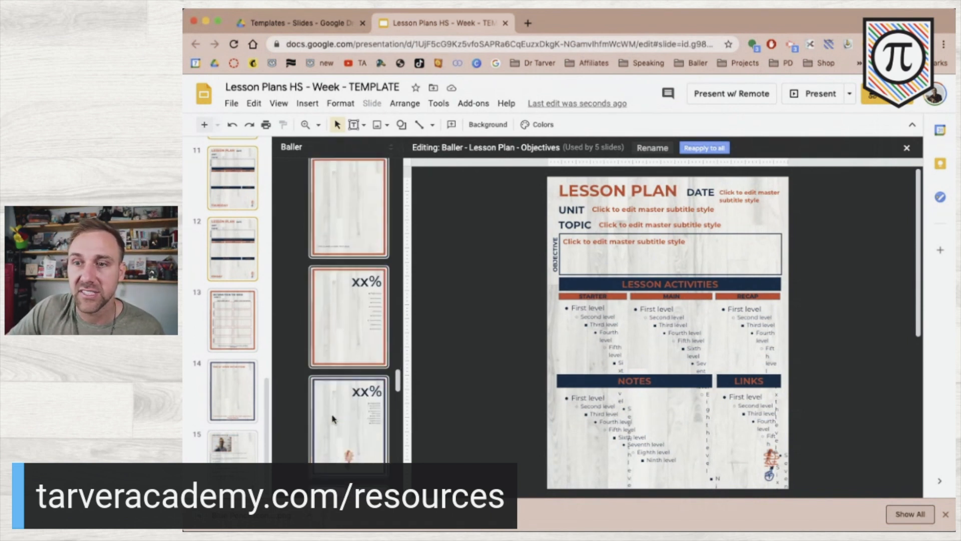
pyautogui.scroll(-5, 332, 418)
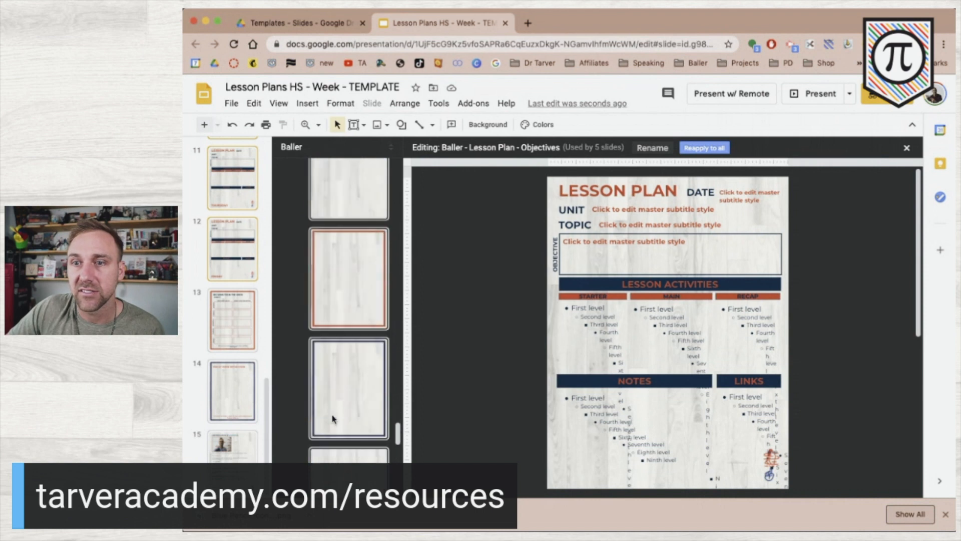
pyautogui.scroll(-5, 332, 419)
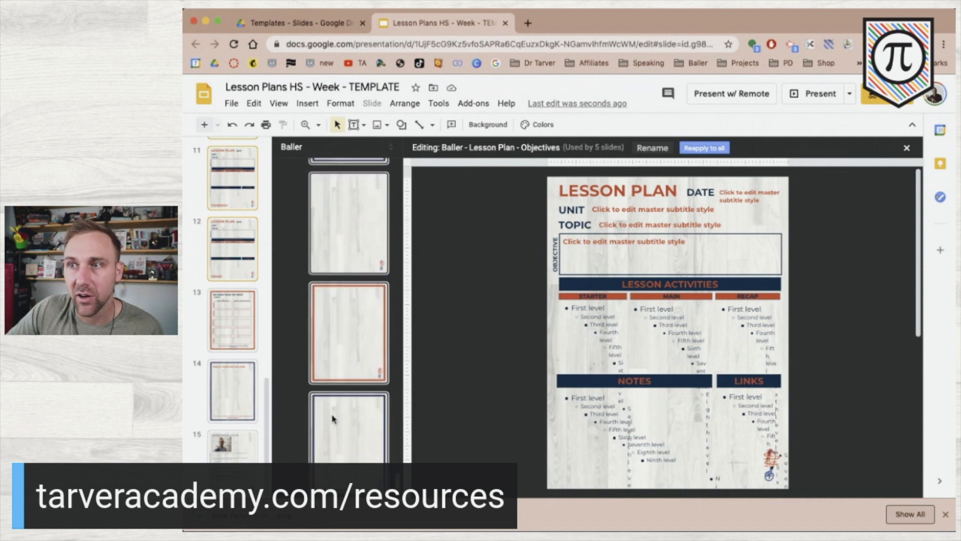
pyautogui.scroll(5, 356, 368)
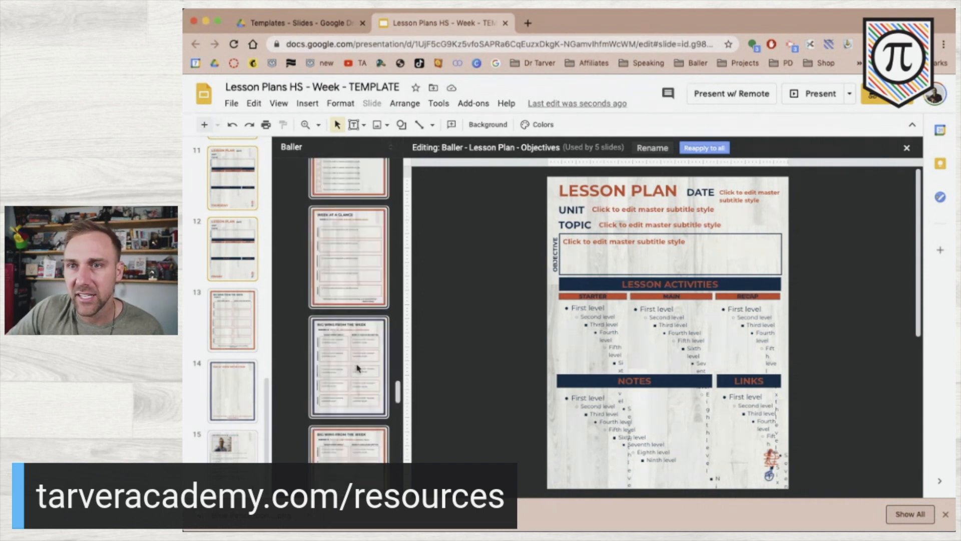
pyautogui.scroll(10, 357, 367)
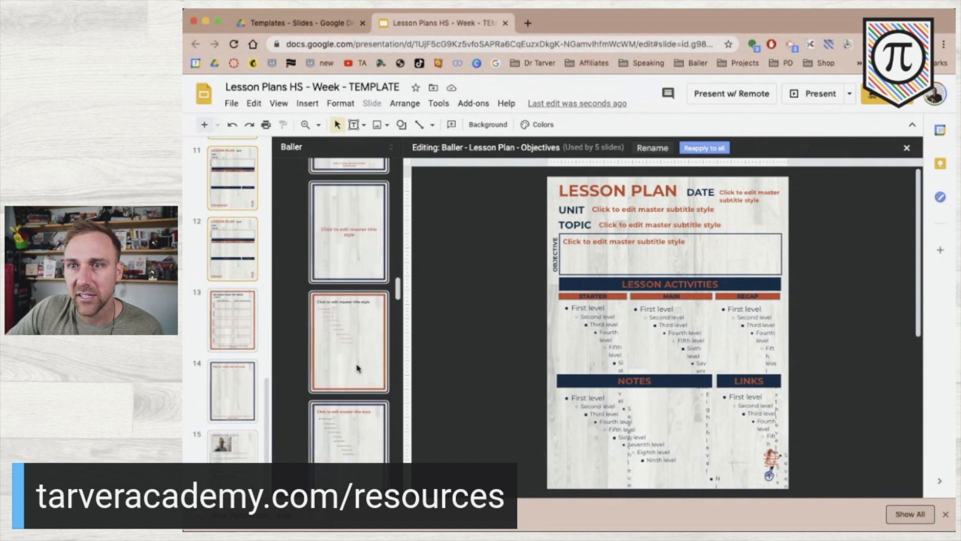
pyautogui.scroll(2, 358, 368)
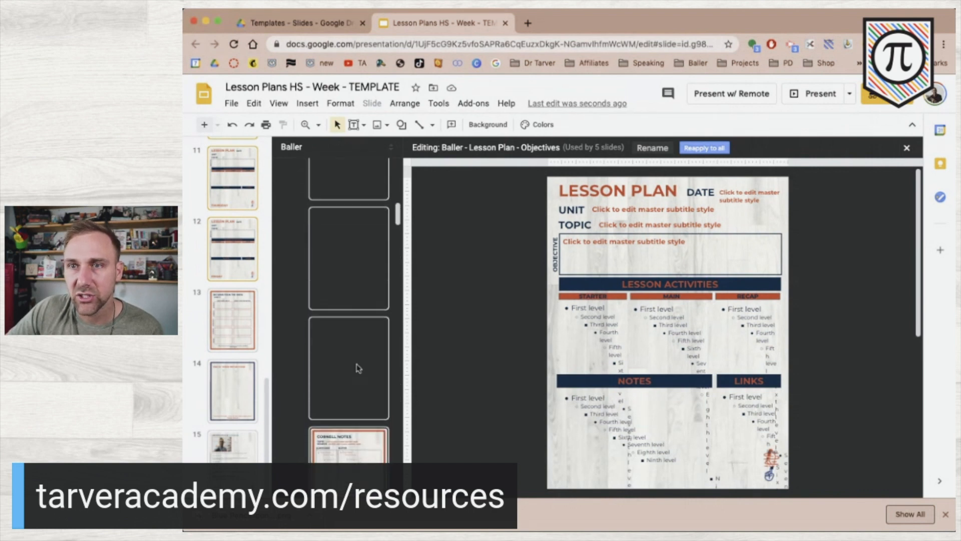
pyautogui.scroll(3, 338, 335)
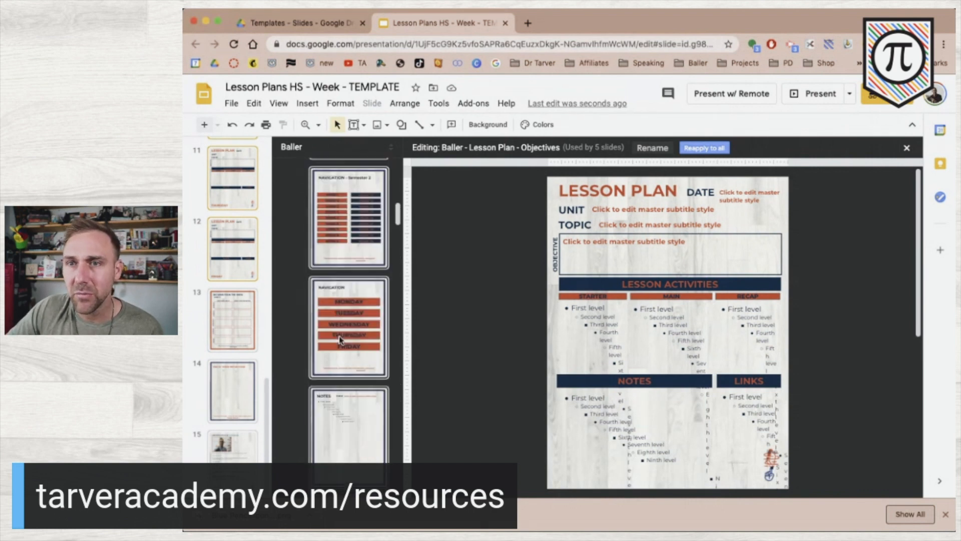
pyautogui.scroll(10, 340, 339)
pyautogui.scroll(1, 340, 339)
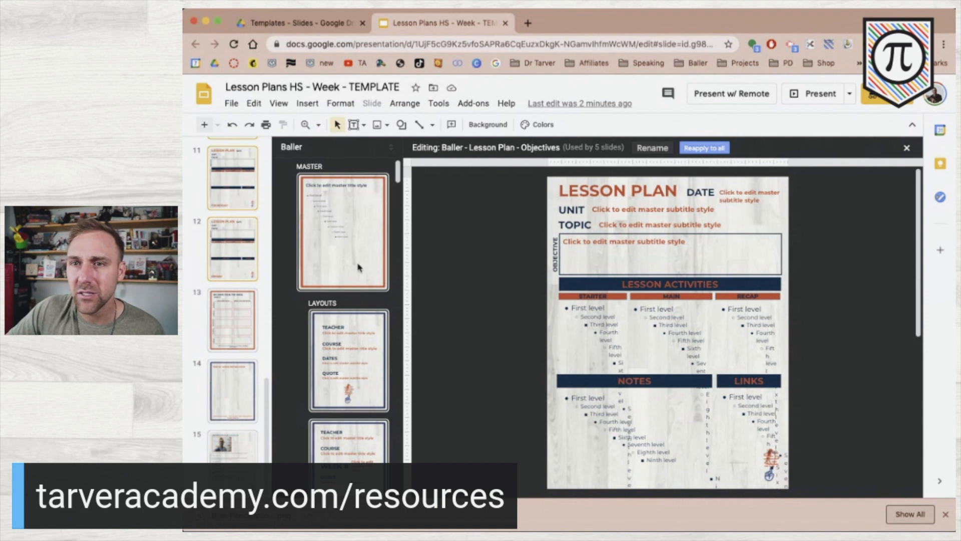
pyautogui.scroll(-3, 343, 323)
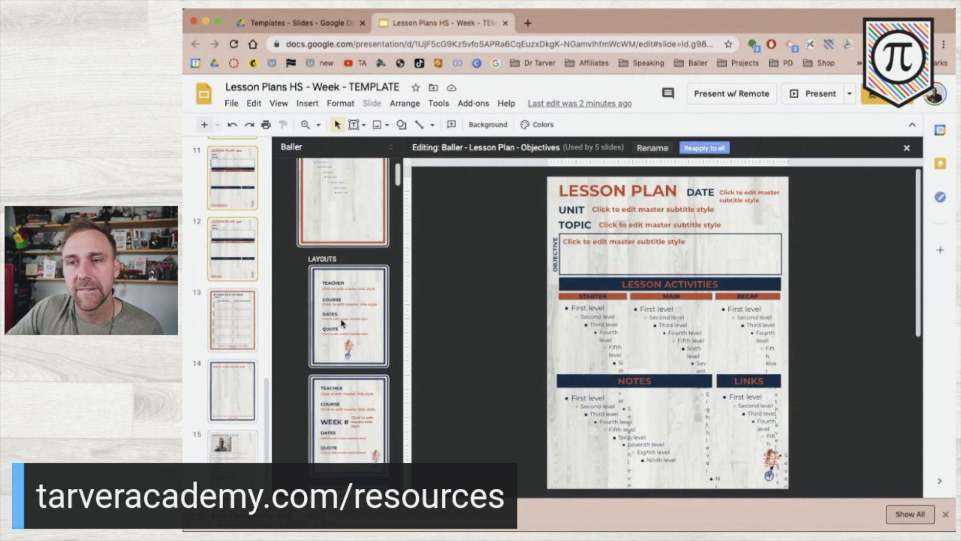
pyautogui.scroll(-10, 343, 323)
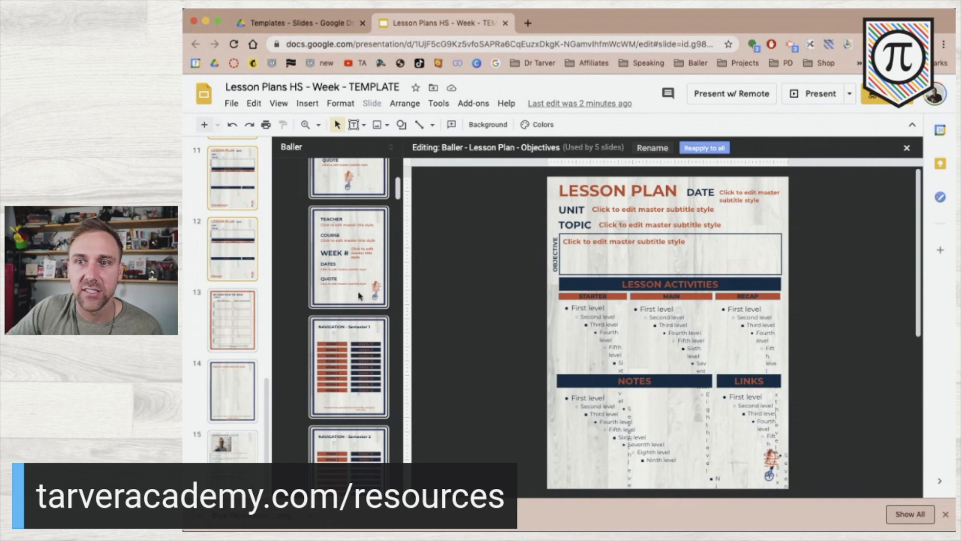
pyautogui.scroll(-3, 358, 296)
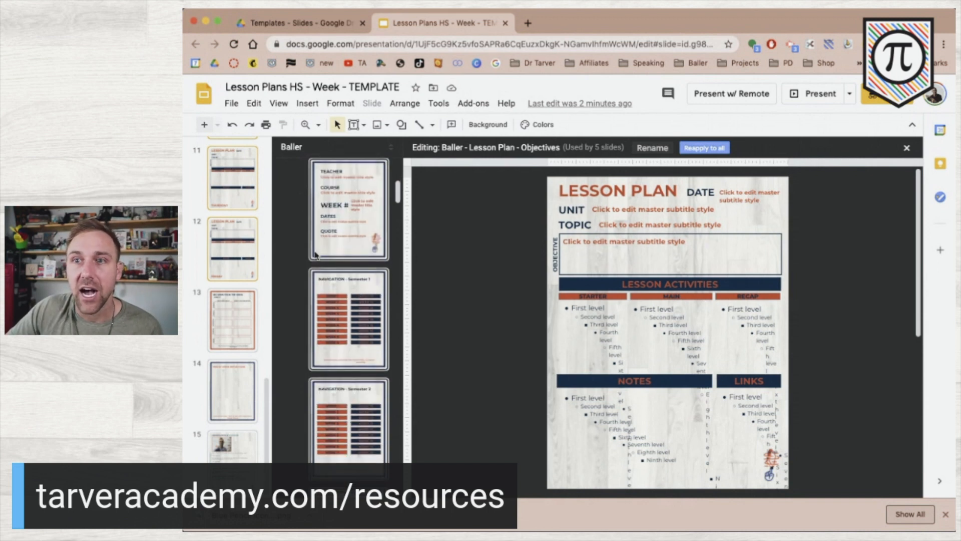
pyautogui.scroll(-15, 342, 318)
pyautogui.scroll(-10, 343, 318)
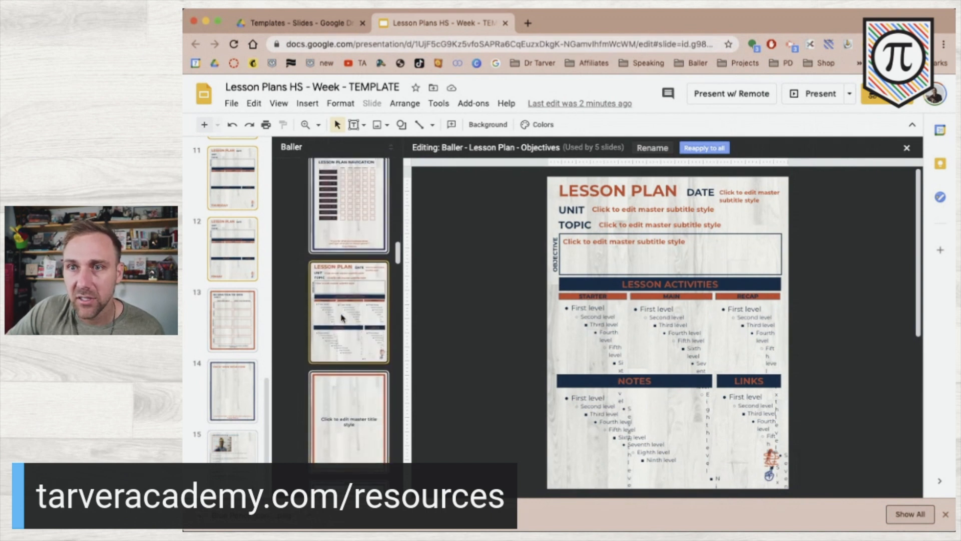
pyautogui.click(351, 317)
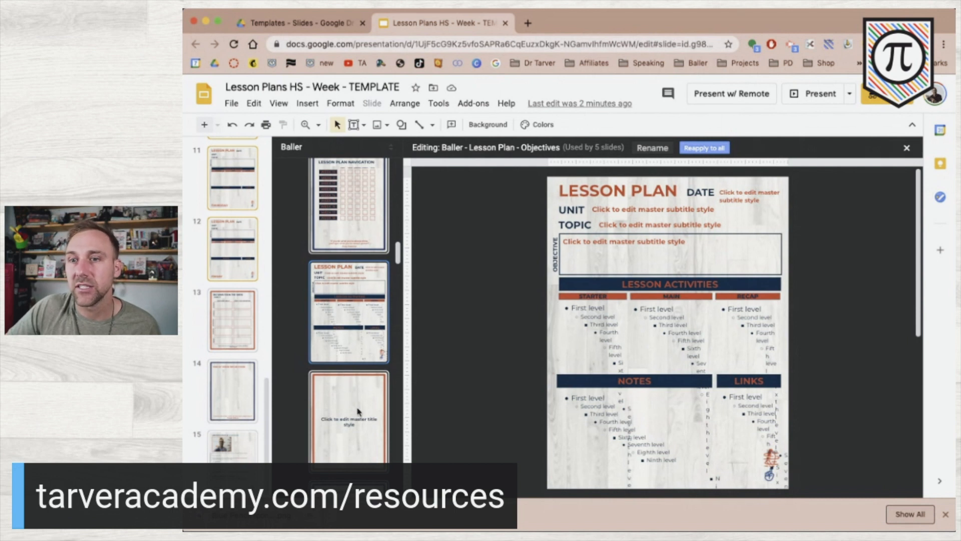
# Duplicate the Lesson Plan layout and rename the copy 'Lesson Plan - High School'.
pyautogui.press('super+d')
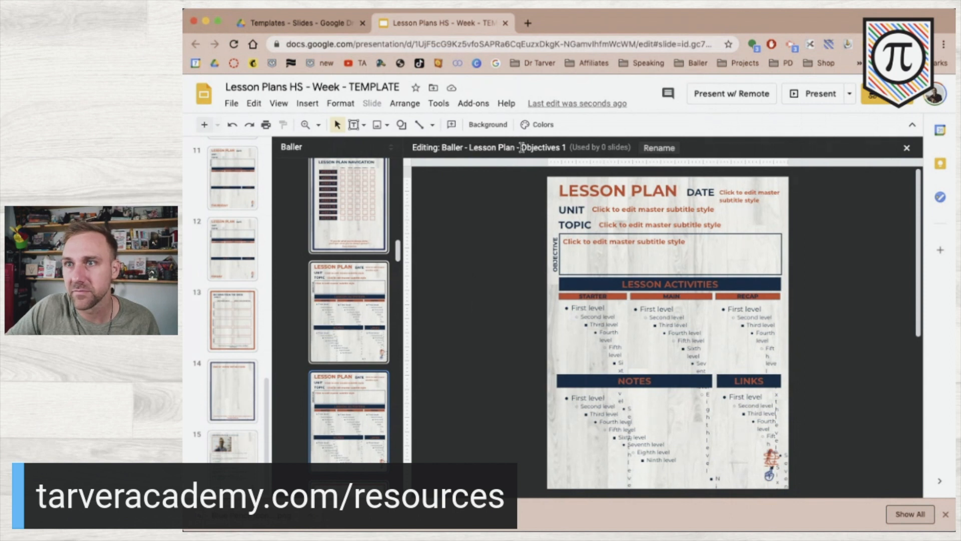
pyautogui.click(659, 148)
pyautogui.click(536, 295)
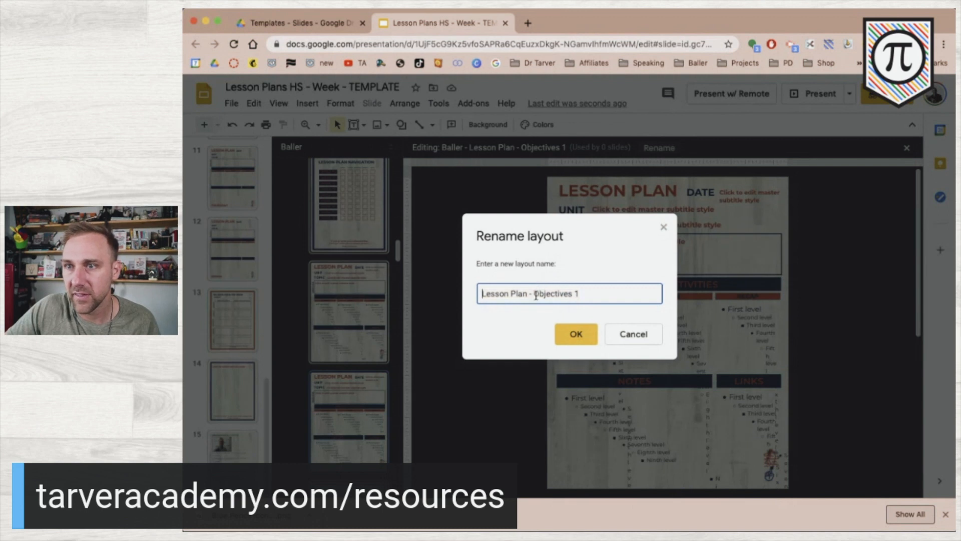
pyautogui.moveTo(539, 295); pyautogui.dragTo(615, 314)
pyautogui.write('High School')
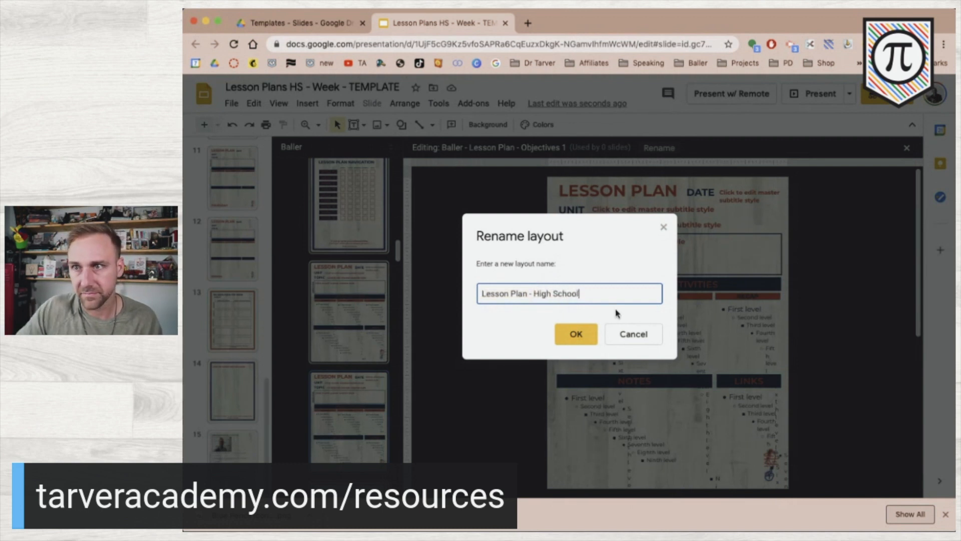
pyautogui.click(592, 340)
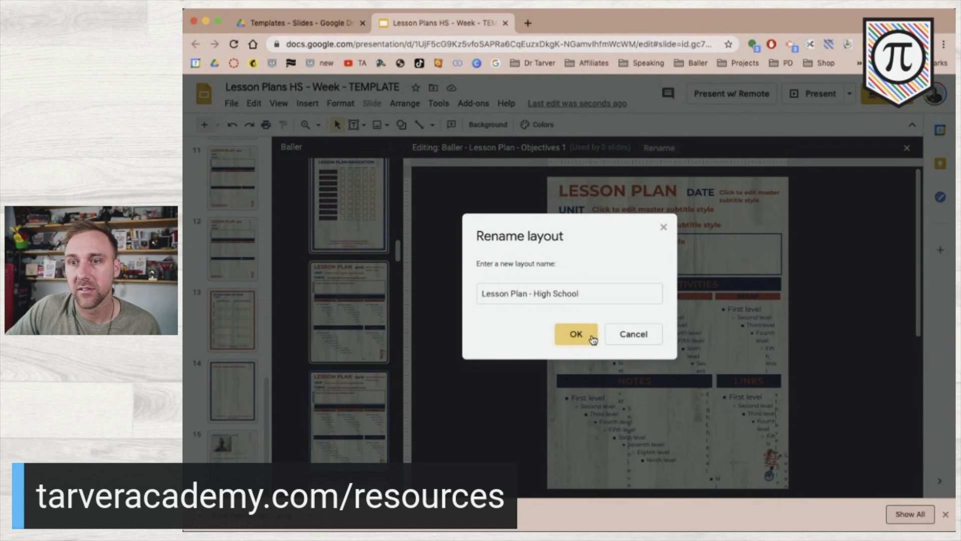
pyautogui.click(566, 329)
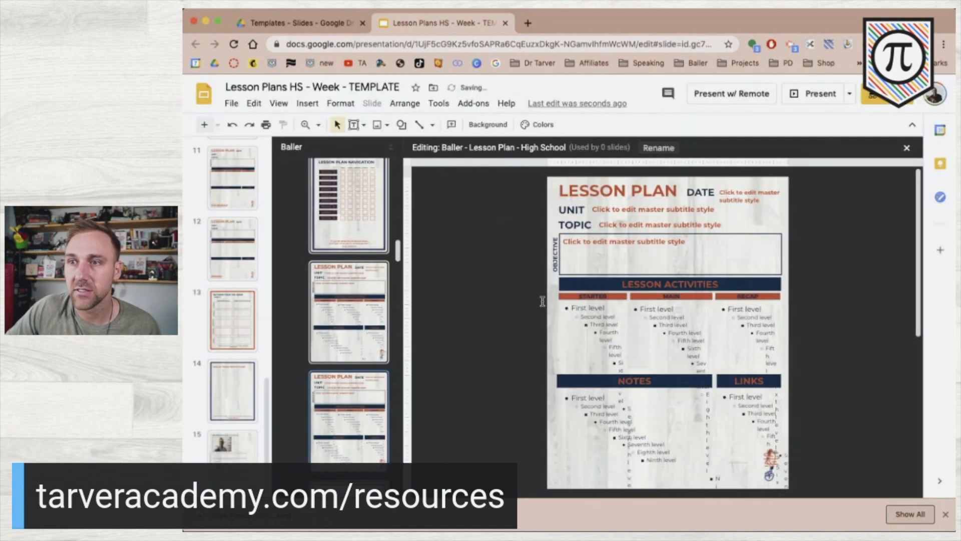
# Upload the downloaded Canva lesson-plan PNG as the High School layout's background image.
pyautogui.click(484, 129)
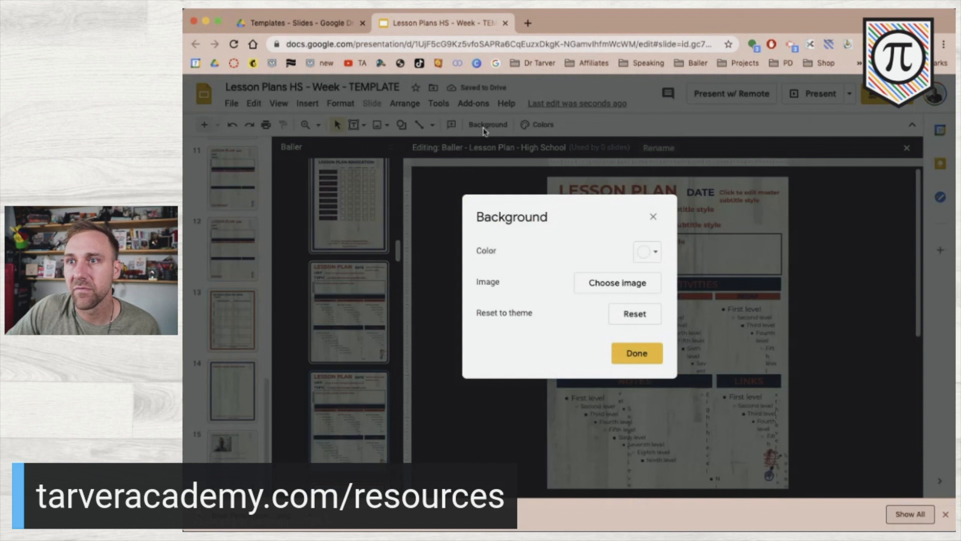
pyautogui.click(624, 290)
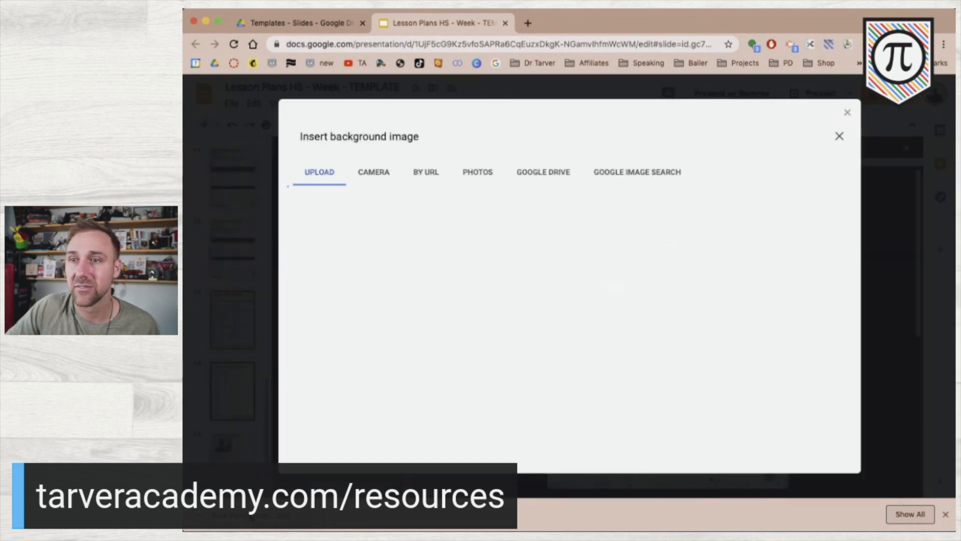
pyautogui.moveTo(300, 514); pyautogui.dragTo(505, 459)
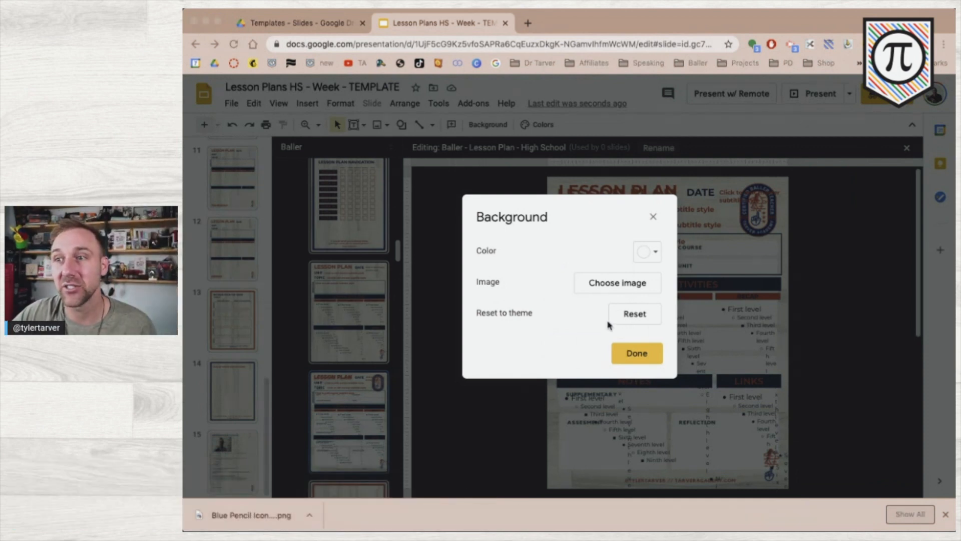
pyautogui.click(605, 287)
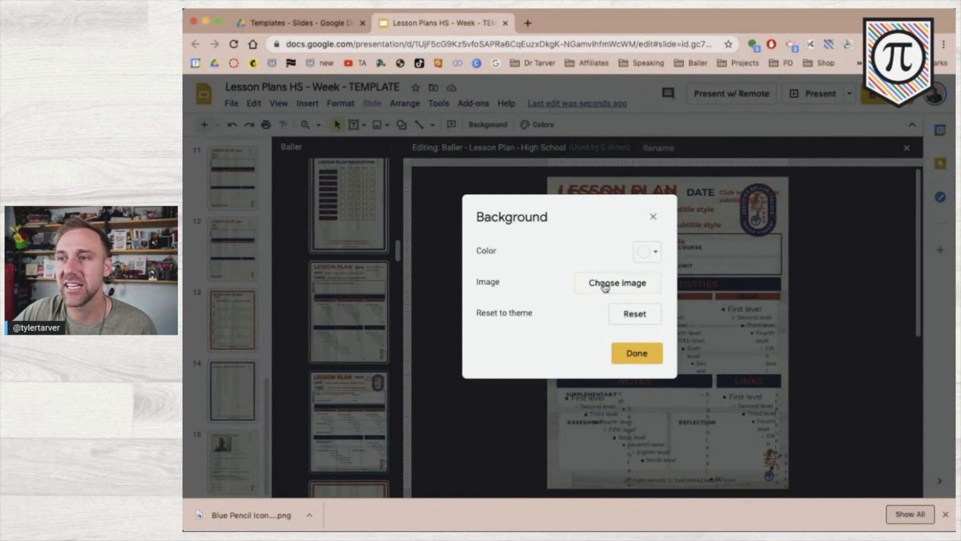
pyautogui.click(600, 283)
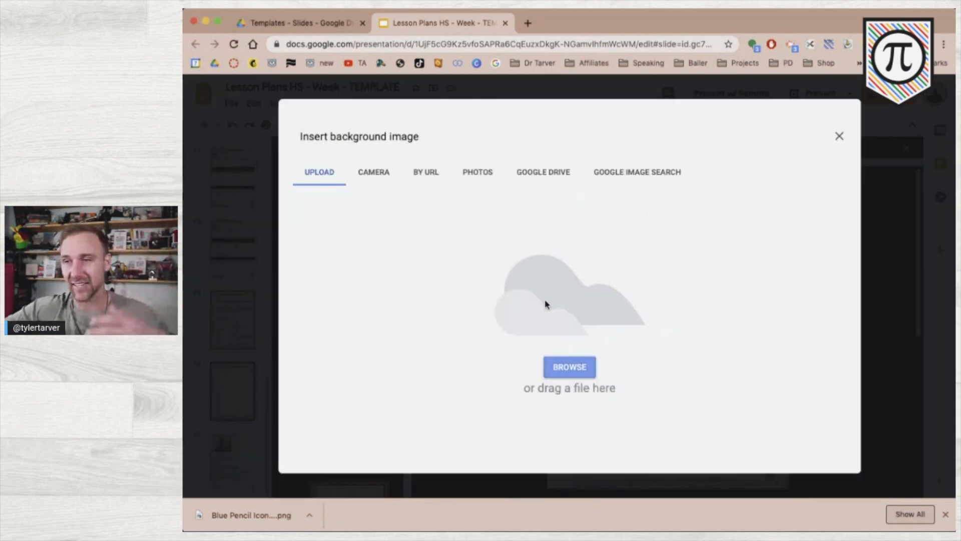
pyautogui.moveTo(256, 525)
pyautogui.mouseDown()
pyautogui.moveTo(377, 440)
pyautogui.moveTo(399, 411)
pyautogui.mouseUp()
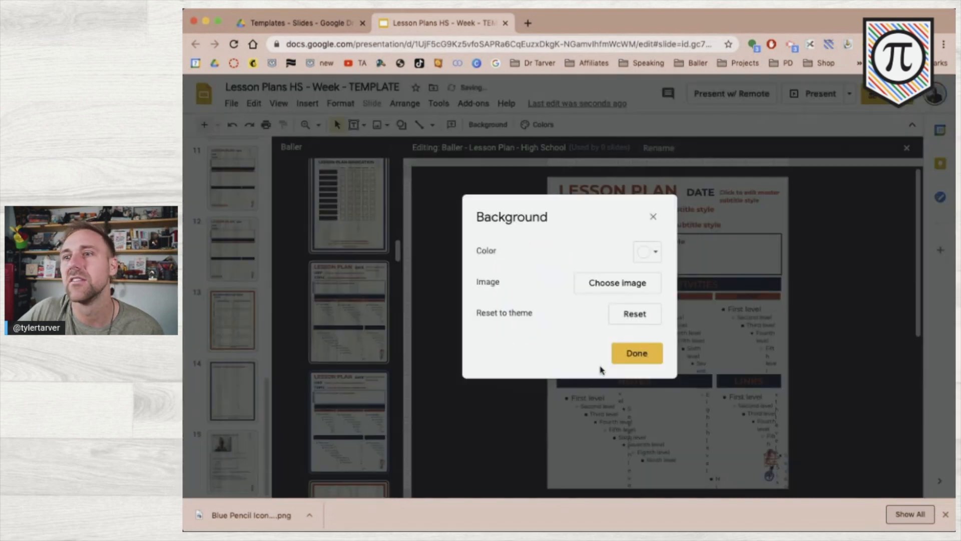
pyautogui.click(633, 355)
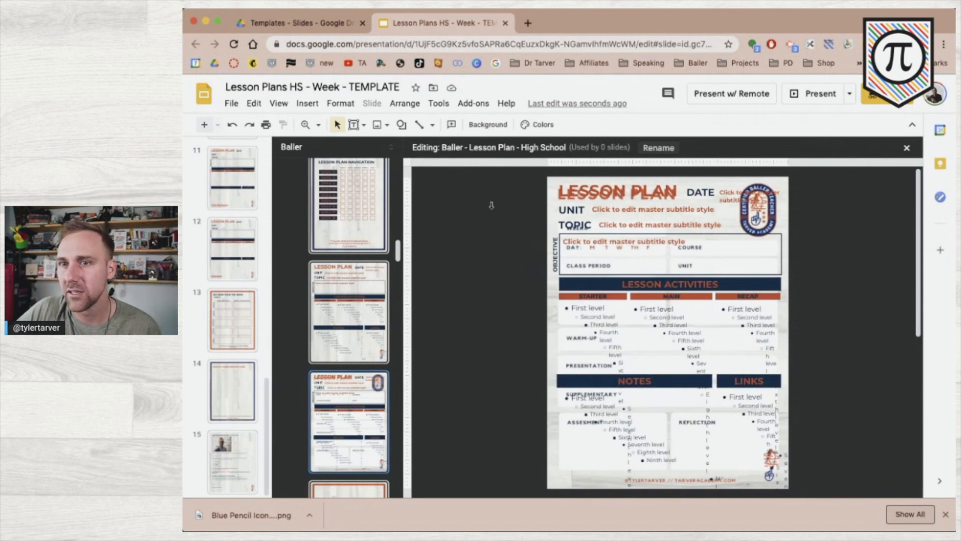
# Delete the overlapping LESSON PLAN title box and the DATE label with its placeholder.
pyautogui.click(628, 191)
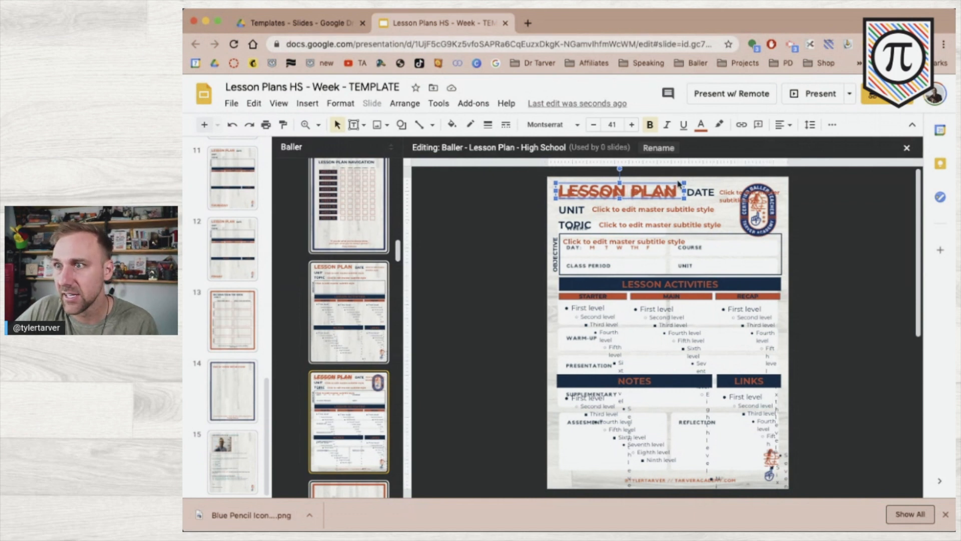
pyautogui.press('Delete')
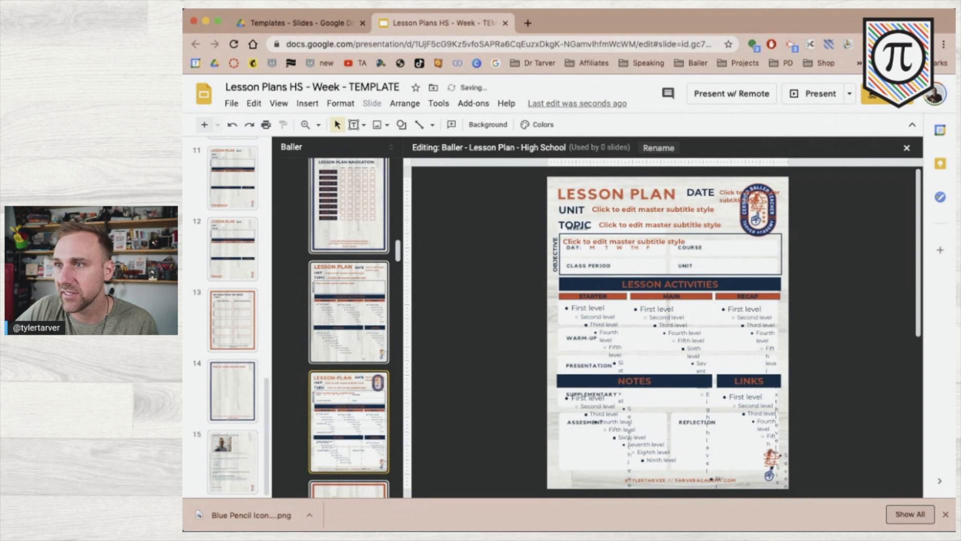
pyautogui.moveTo(829, 189); pyautogui.dragTo(692, 200)
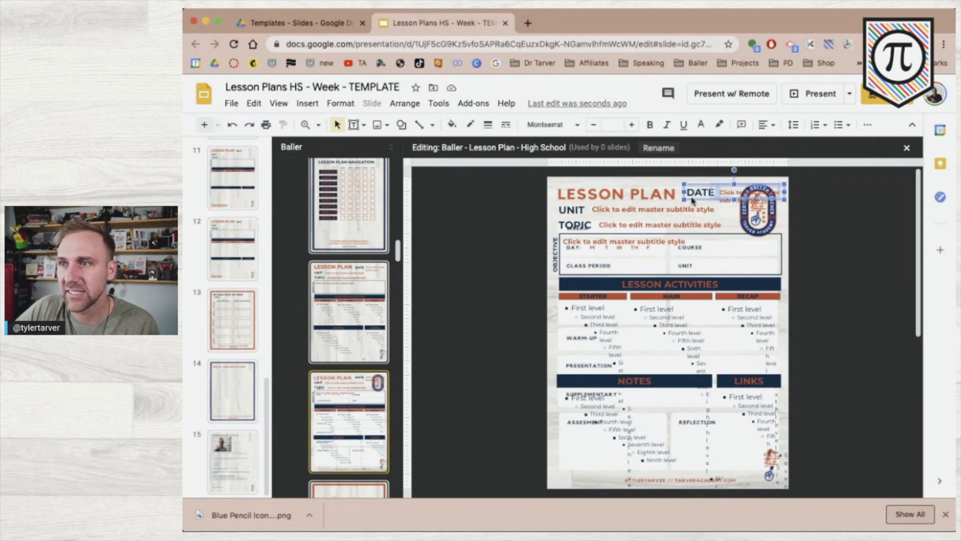
pyautogui.press('Delete')
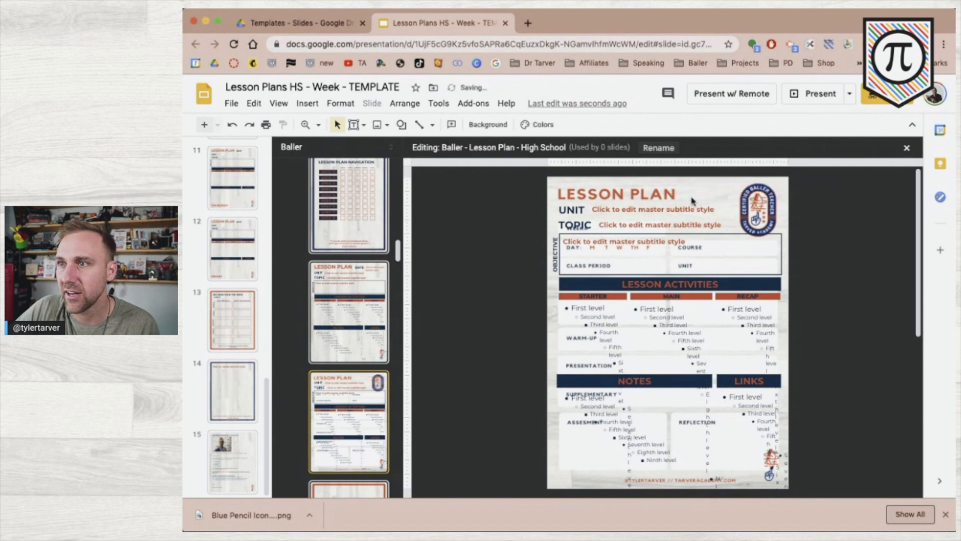
# Move the UNIT placeholder beside the background's printed UNIT label and narrow it slightly.
pyautogui.click(604, 210)
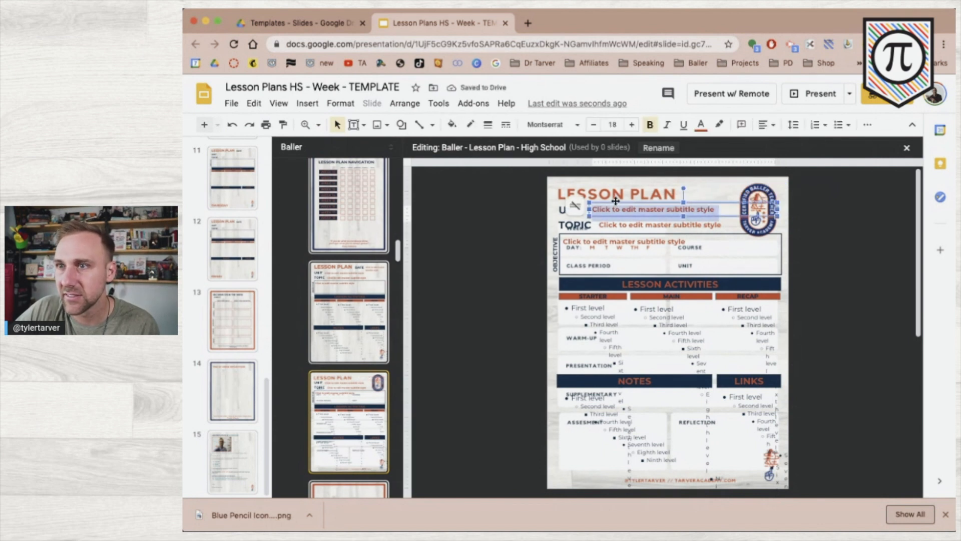
pyautogui.moveTo(606, 203); pyautogui.dragTo(605, 204)
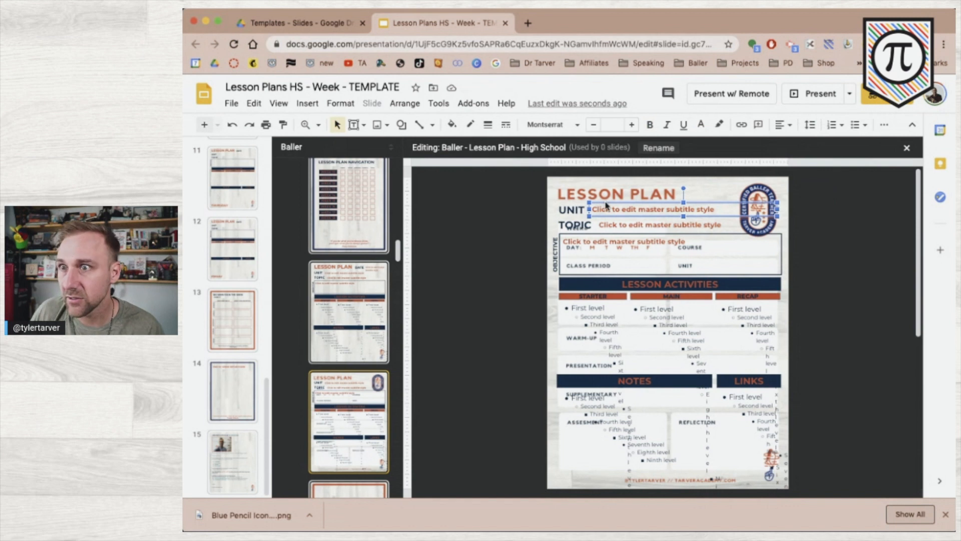
pyautogui.press('Left')
pyautogui.press('Up')
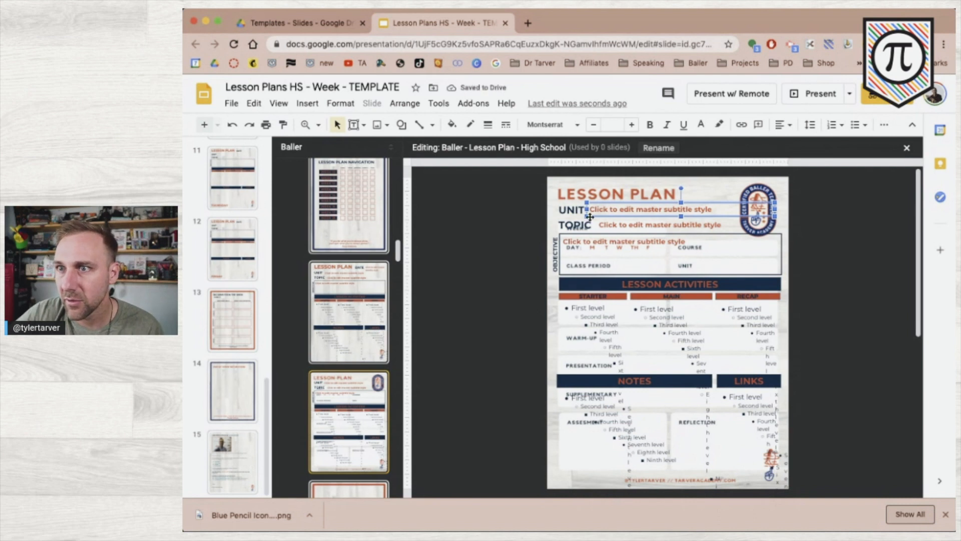
pyautogui.moveTo(585, 220); pyautogui.dragTo(585, 220)
pyautogui.click(498, 217)
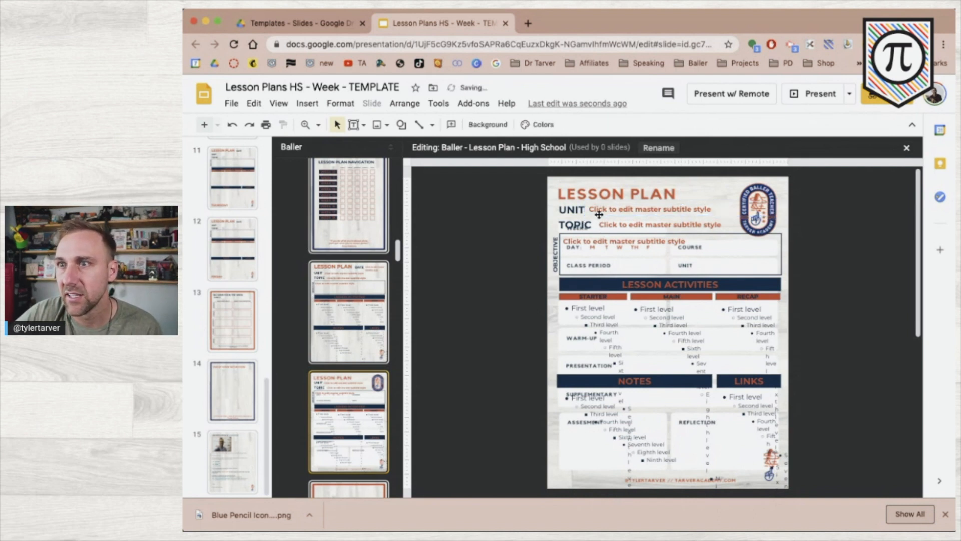
pyautogui.click(647, 204)
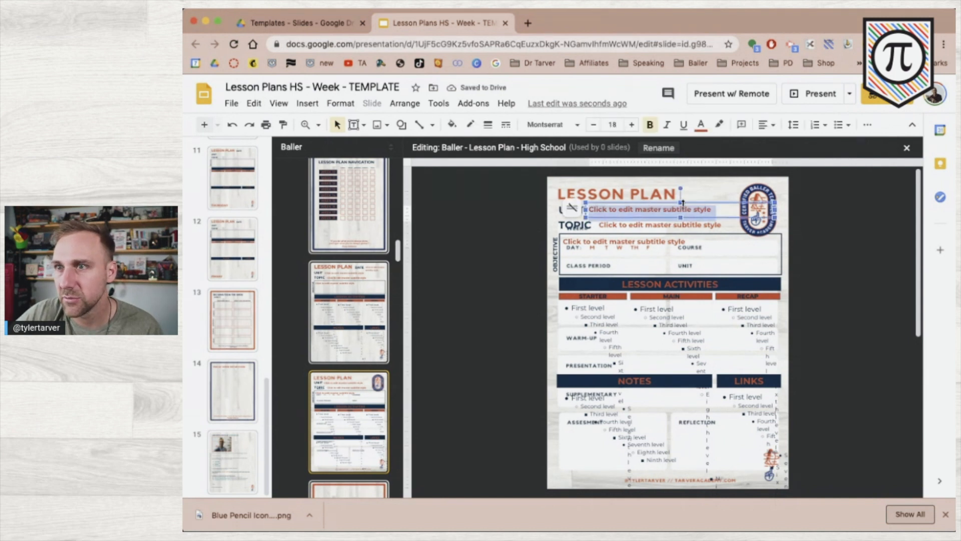
# Reopen the High School lesson plan layout and delete its TOPIC label.
pyautogui.scroll(2, 681, 203)
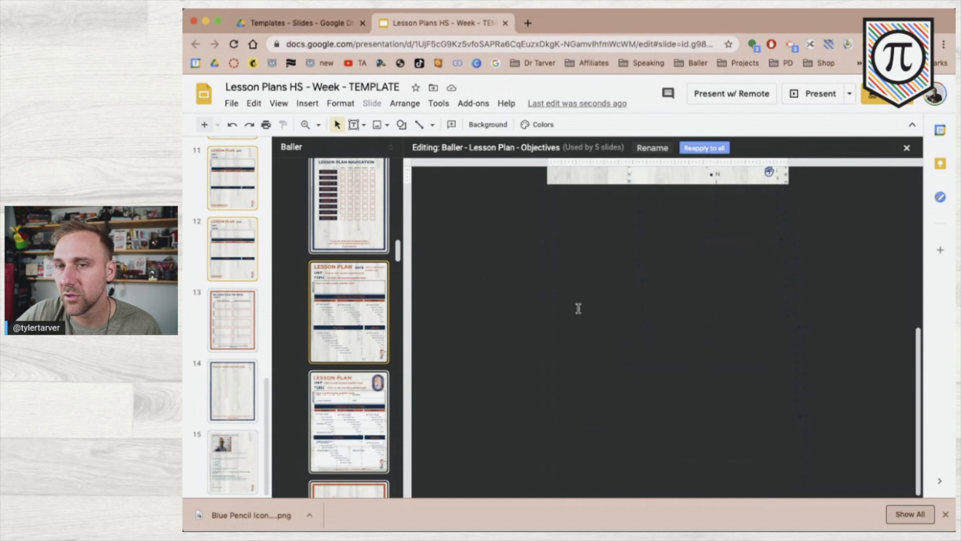
pyautogui.scroll(5, 578, 308)
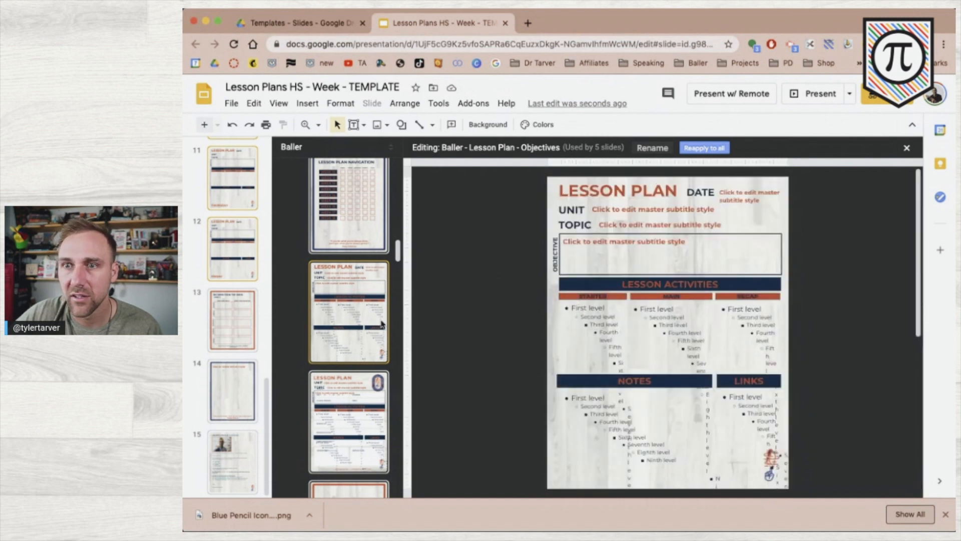
pyautogui.click(347, 404)
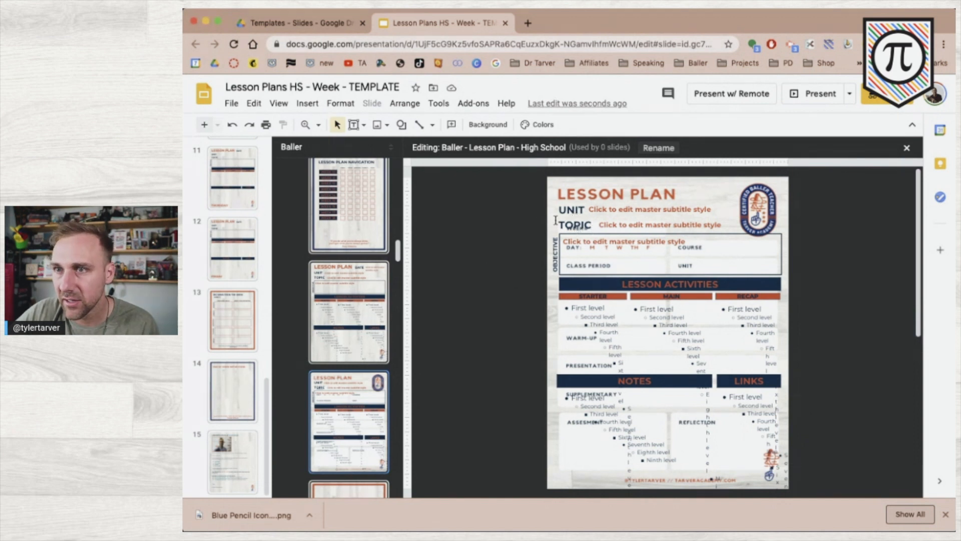
pyautogui.click(574, 229)
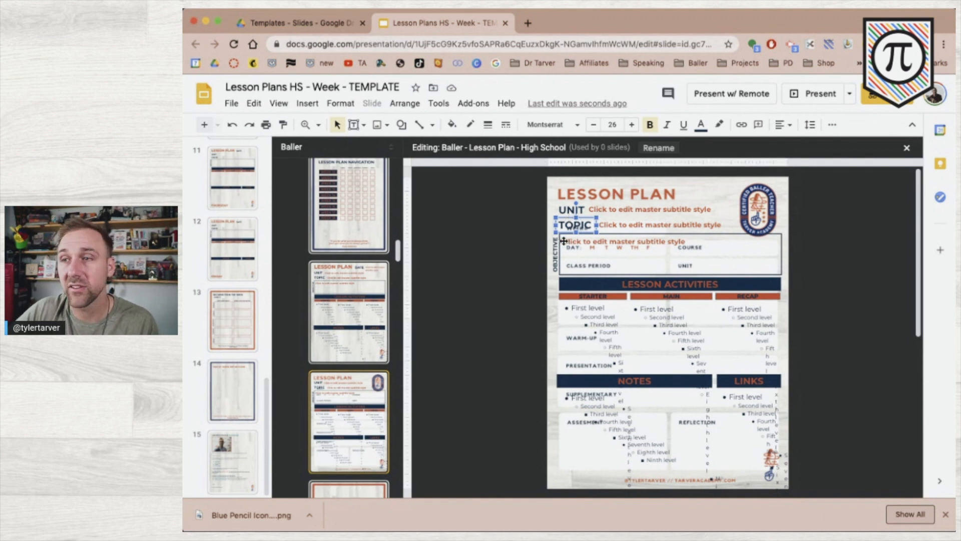
pyautogui.press('Delete')
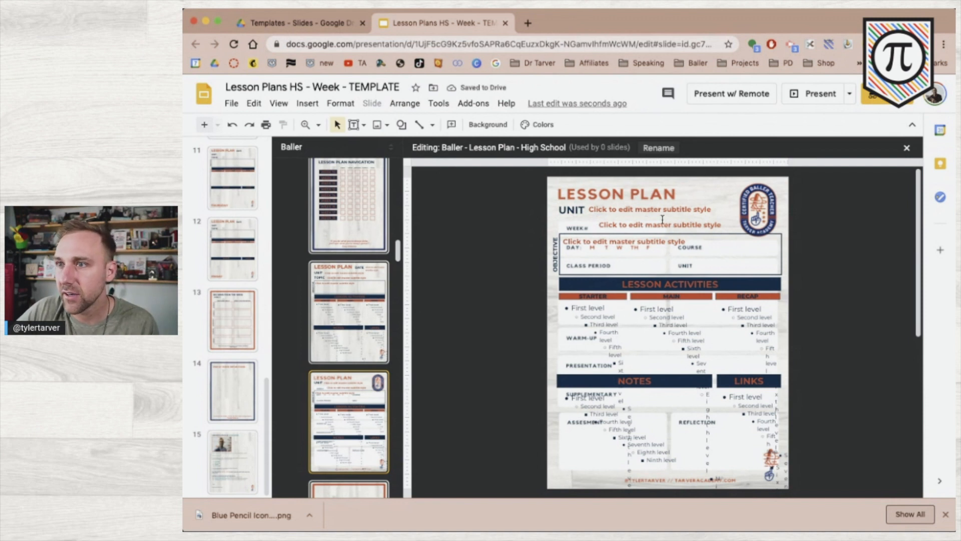
# Narrow the second subtitle placeholder and nudge it into the WEEK# row below UNIT.
pyautogui.click(664, 216)
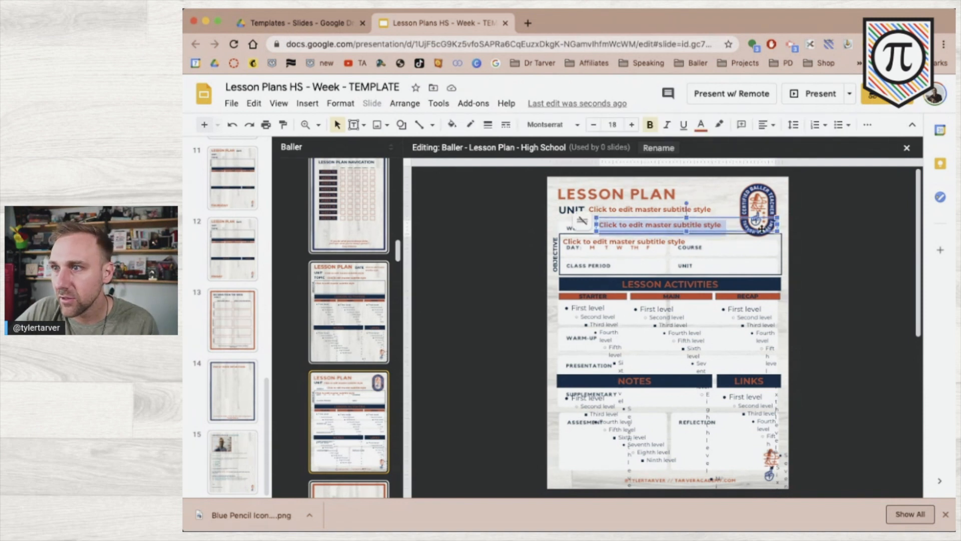
pyautogui.click(777, 225)
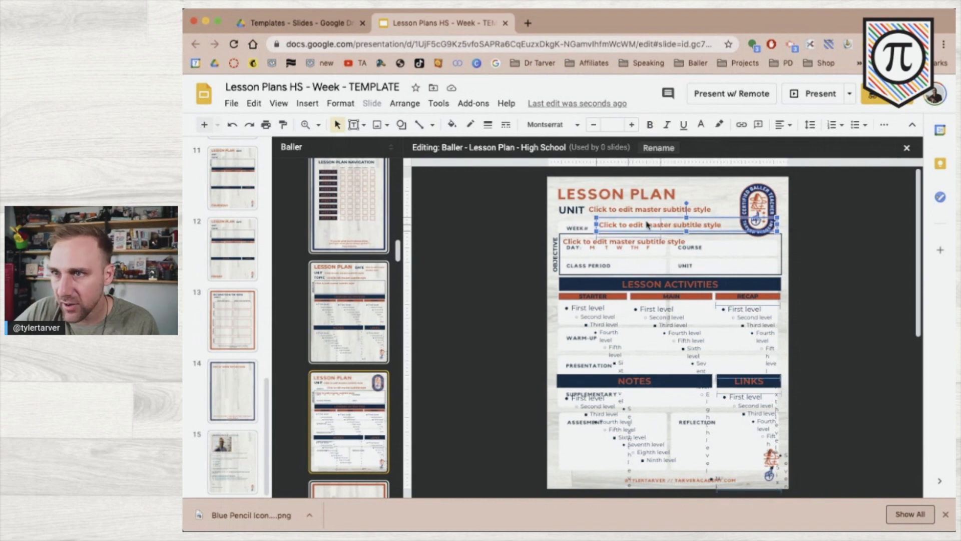
pyautogui.moveTo(647, 225); pyautogui.dragTo(660, 226)
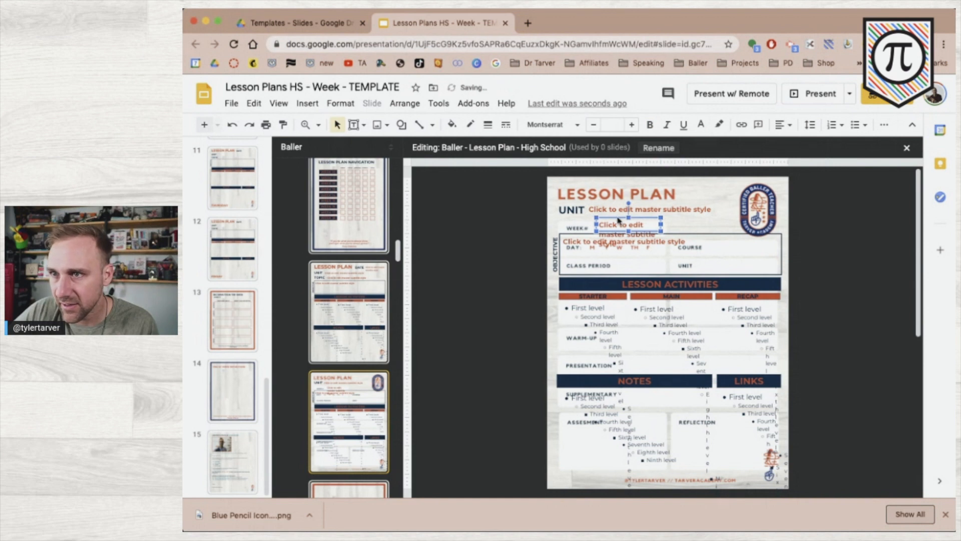
pyautogui.press('Down')
pyautogui.press('Down')
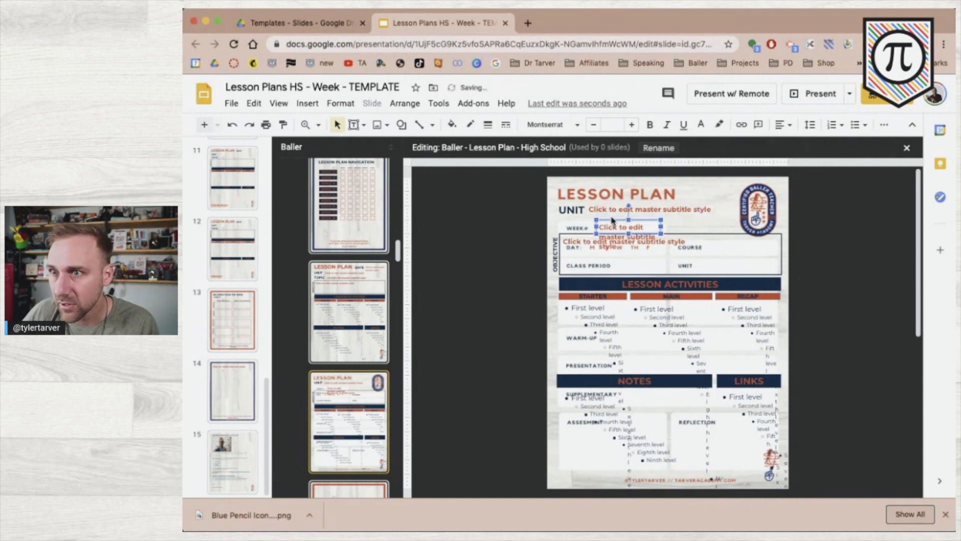
pyautogui.press('Left')
pyautogui.press('Left')
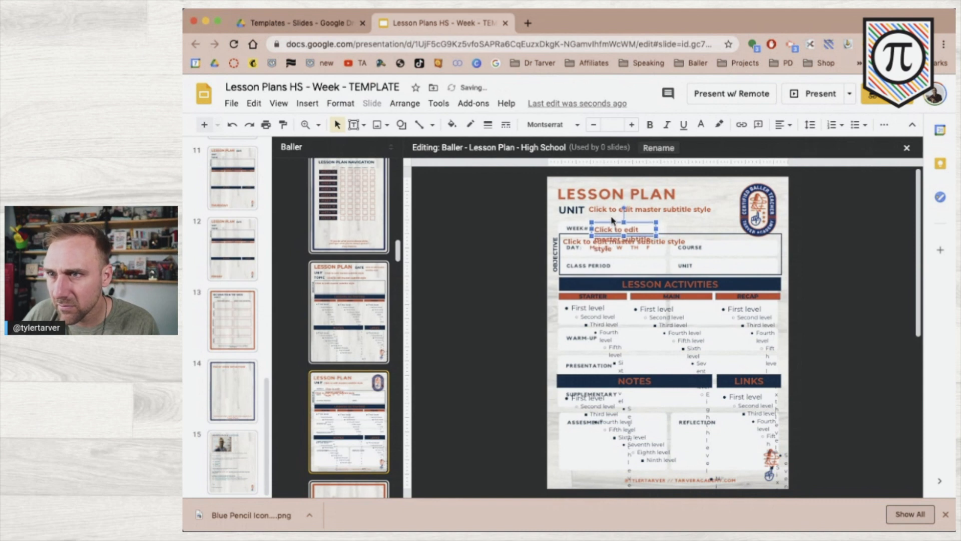
pyautogui.press('Up')
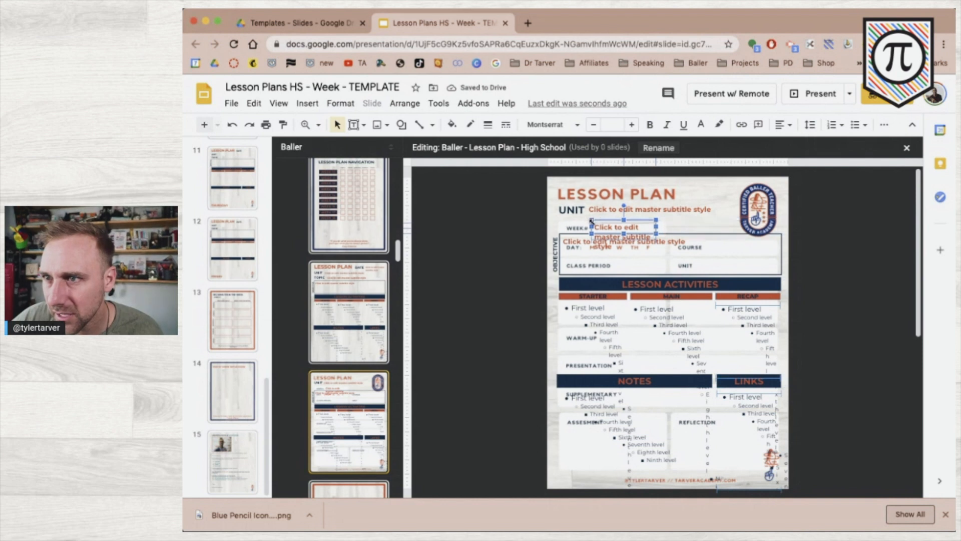
pyautogui.moveTo(591, 220); pyautogui.dragTo(591, 224)
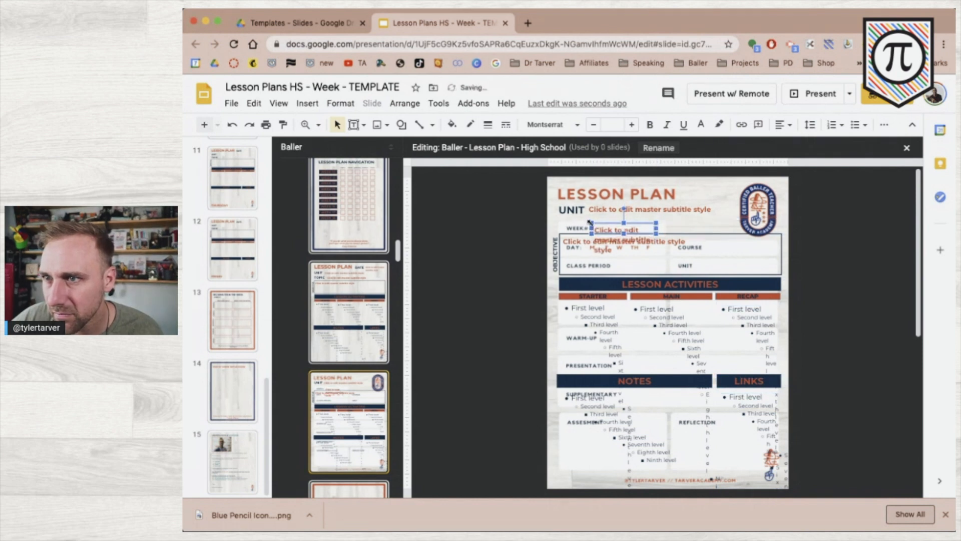
pyautogui.moveTo(589, 222); pyautogui.dragTo(591, 220)
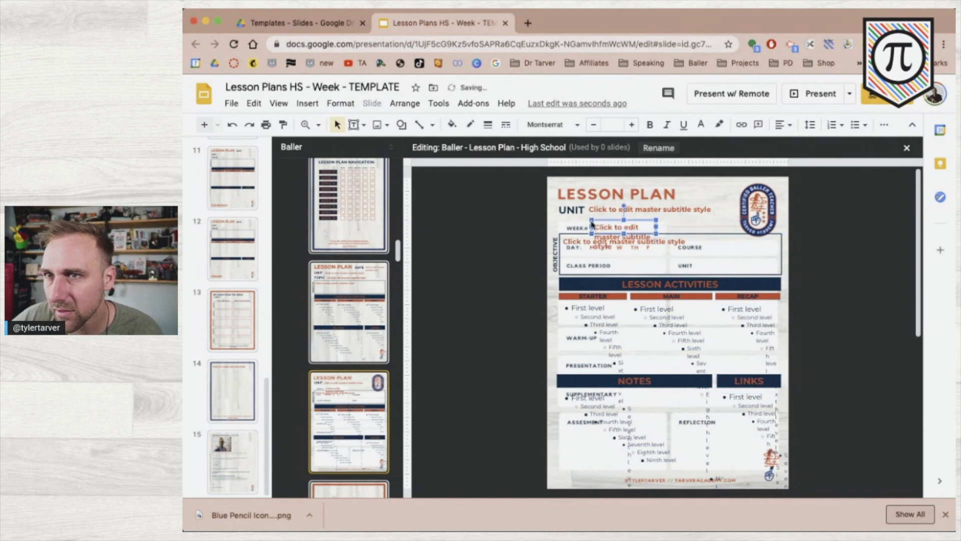
pyautogui.click(478, 246)
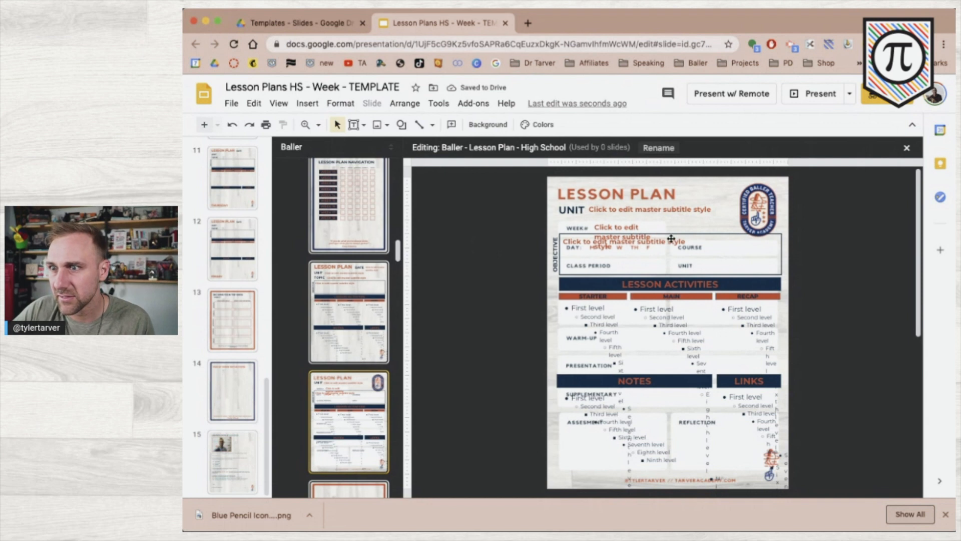
pyautogui.moveTo(834, 482); pyautogui.dragTo(541, 249)
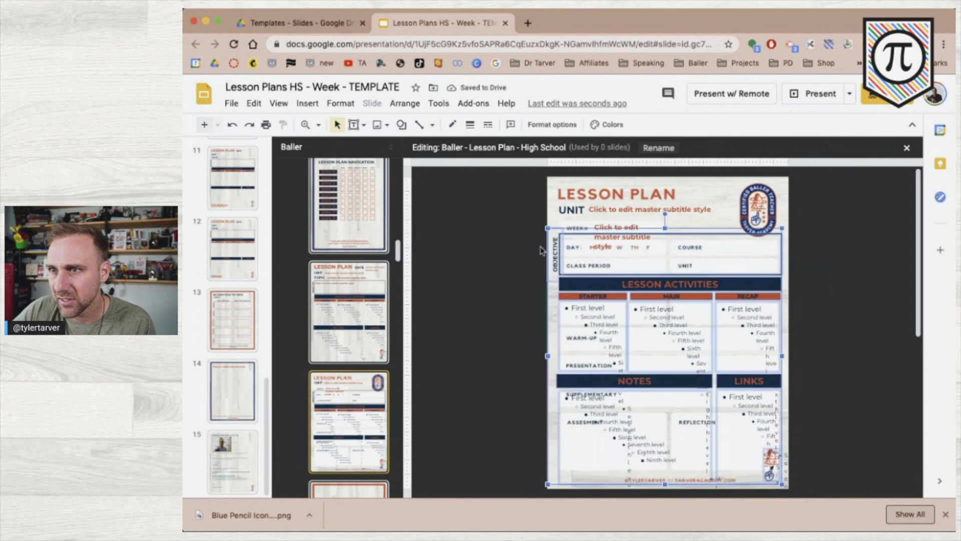
# Delete the old body placeholders and set the WEEK# placeholder to 'Shrink text on overflow'.
pyautogui.press('Delete')
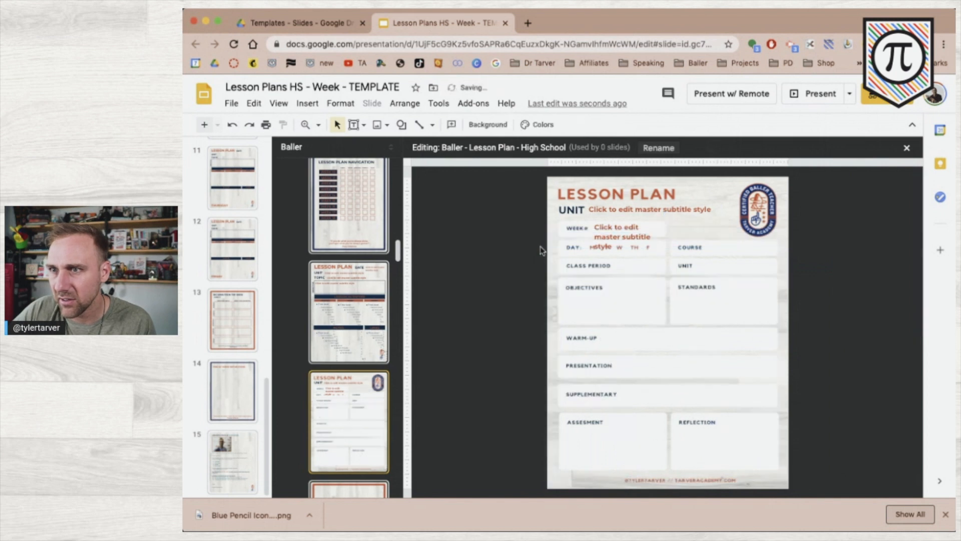
pyautogui.click(611, 224)
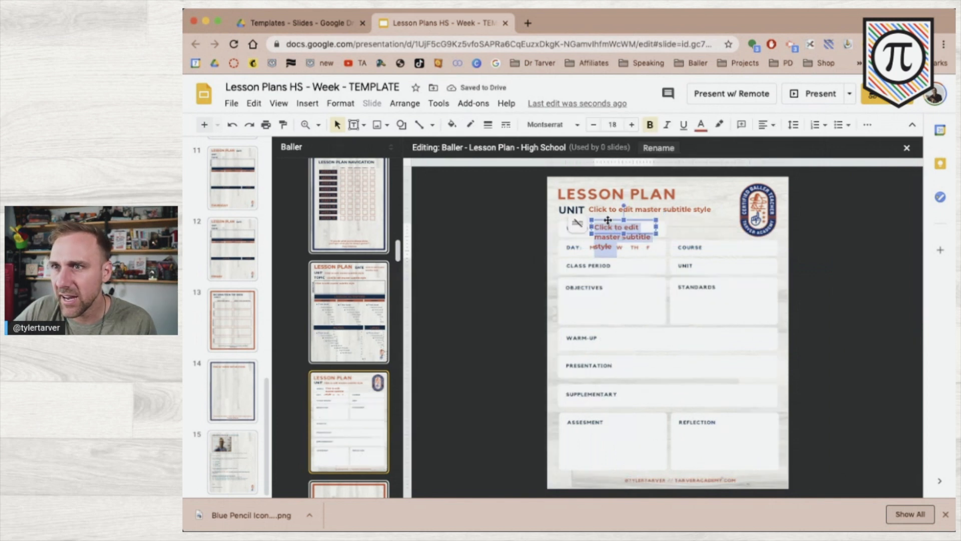
pyautogui.click(579, 224)
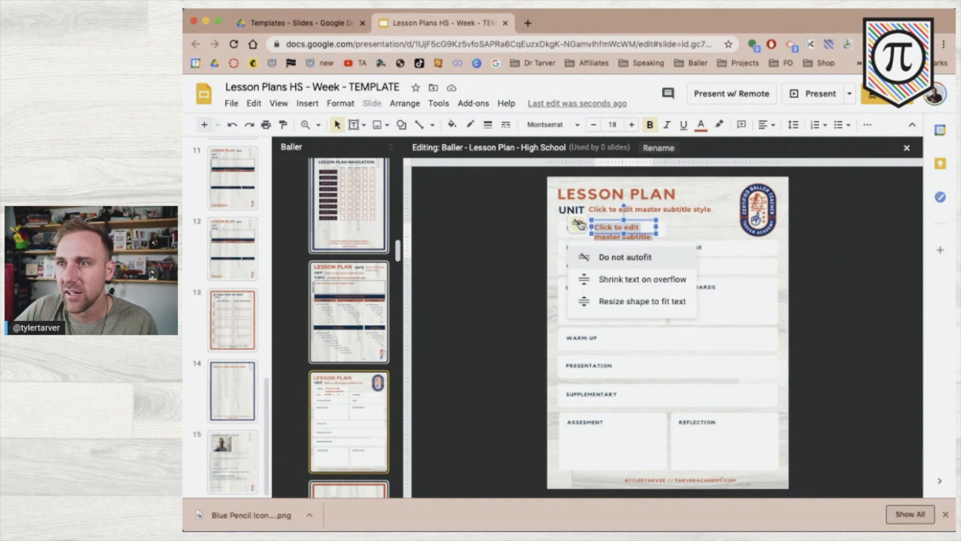
pyautogui.click(627, 280)
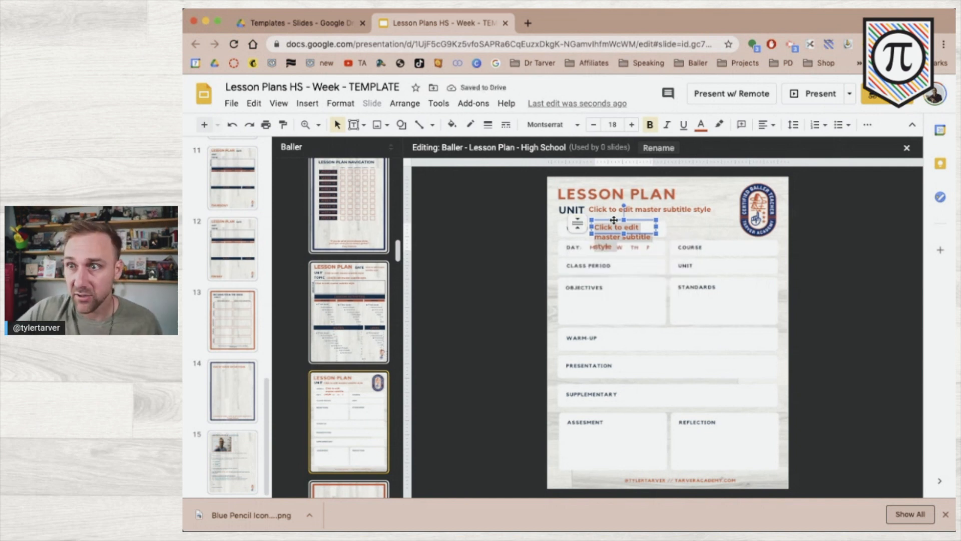
# Place copies of the WEEK# placeholder beside COURSE and UNIT, widening each to its row.
pyautogui.moveTo(614, 220); pyautogui.dragTo(729, 243)
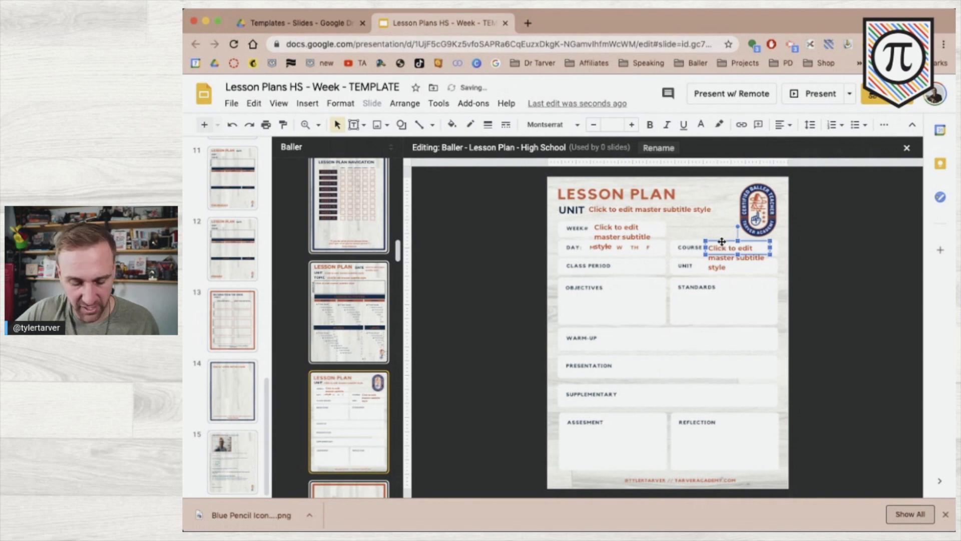
pyautogui.click(714, 259)
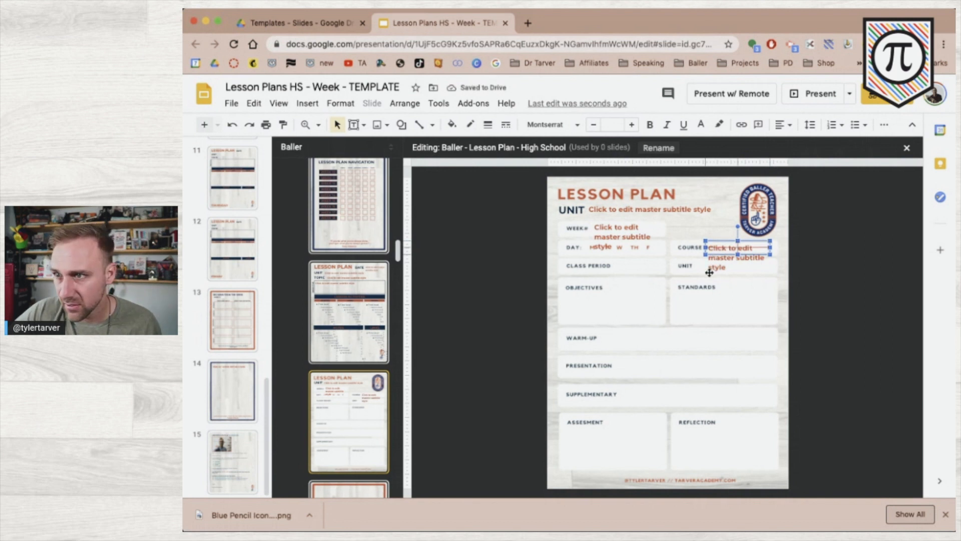
pyautogui.hotkey('ctrl', 'd')
pyautogui.moveTo(721, 246); pyautogui.dragTo(709, 275)
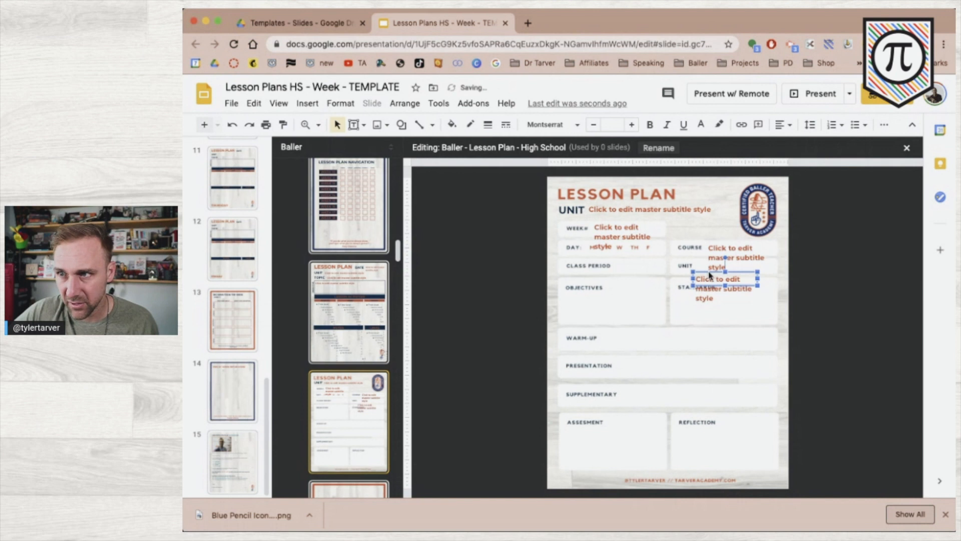
pyautogui.press('Up')
pyautogui.press('Up')
pyautogui.press('Up')
pyautogui.press('Up')
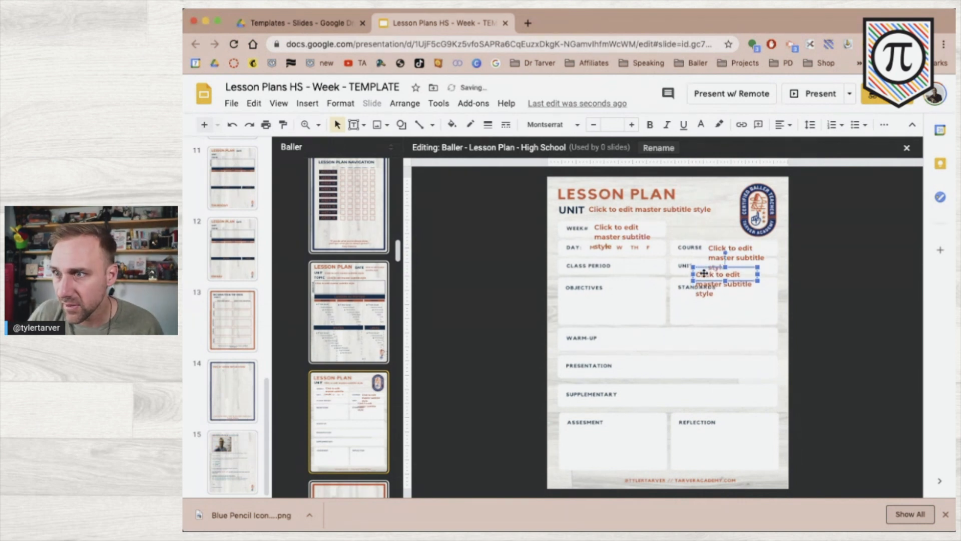
pyautogui.press('Right')
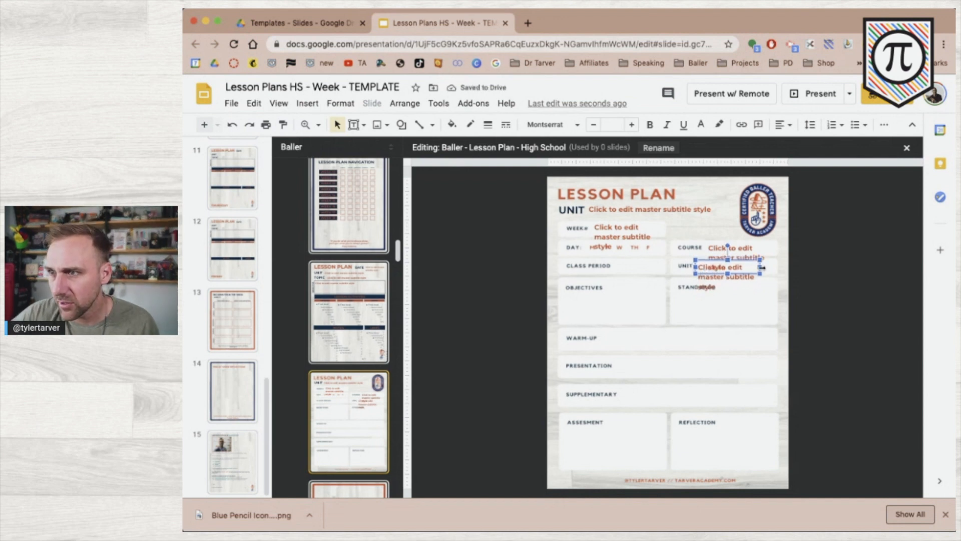
pyautogui.moveTo(775, 268); pyautogui.dragTo(777, 269)
pyautogui.click(754, 250)
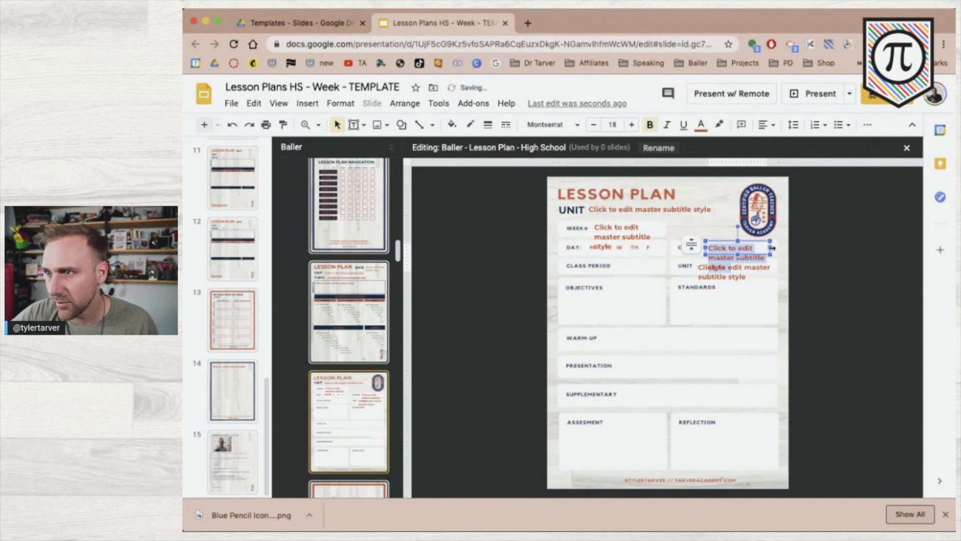
pyautogui.moveTo(772, 247); pyautogui.dragTo(775, 248)
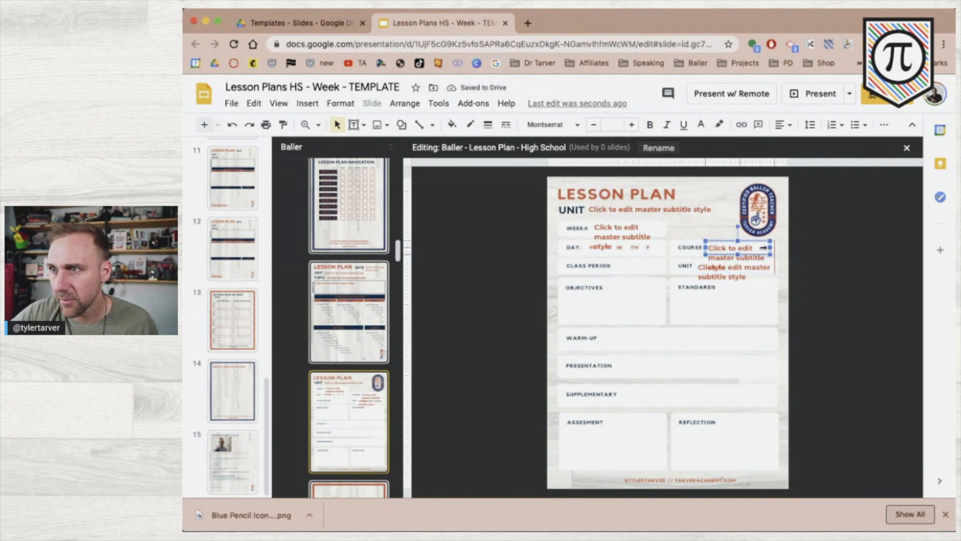
pyautogui.click(743, 268)
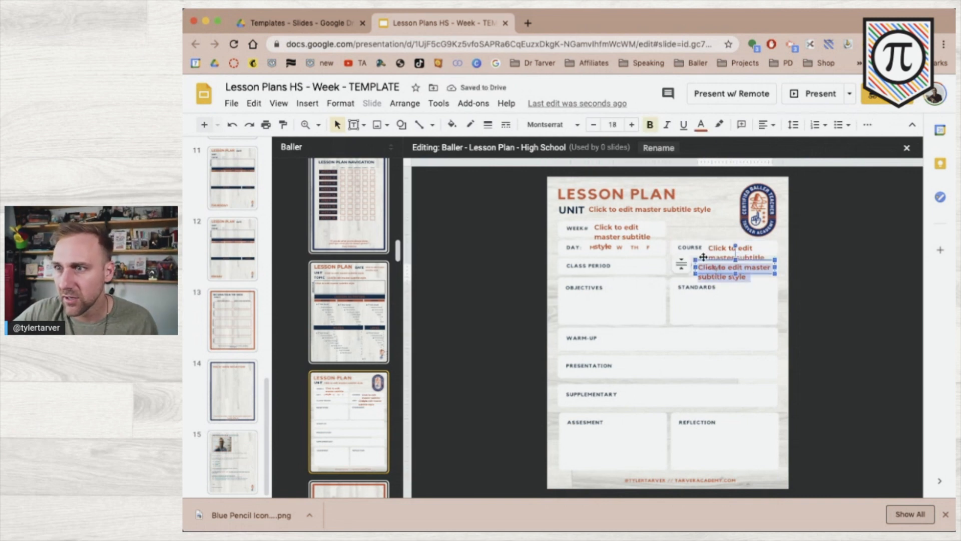
# Add another placeholder copy beside CLASS PERIOD and narrow it to fit.
pyautogui.moveTo(701, 259); pyautogui.dragTo(621, 261)
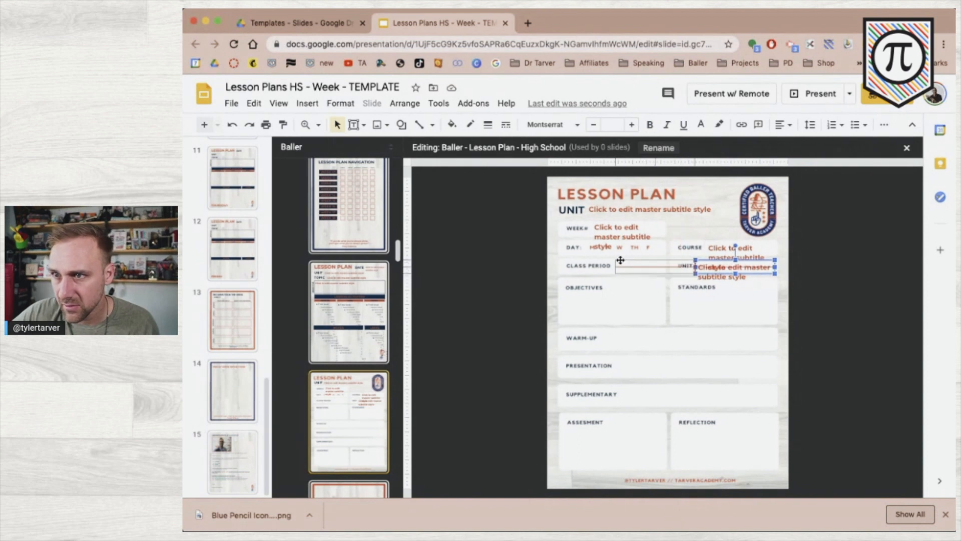
pyautogui.moveTo(620, 260); pyautogui.dragTo(640, 264)
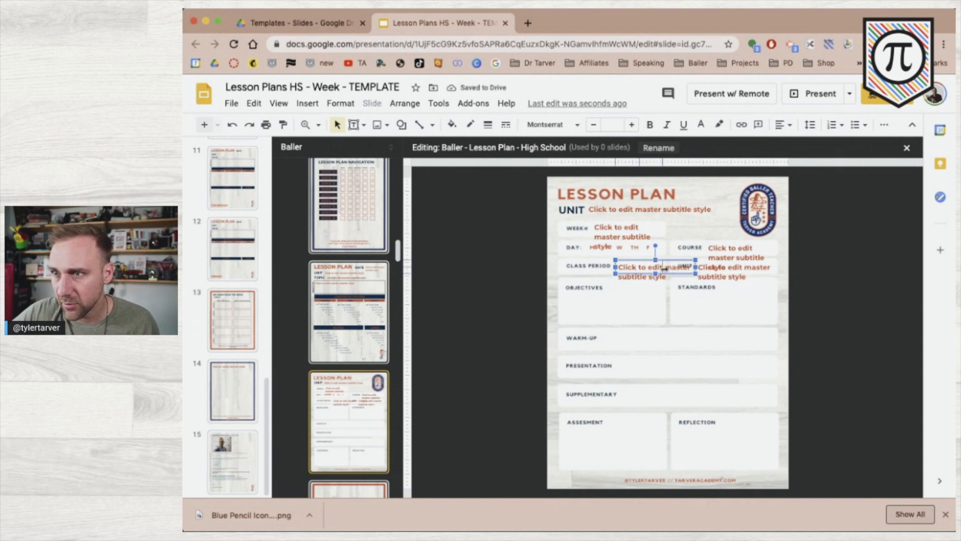
pyautogui.moveTo(664, 268); pyautogui.dragTo(664, 269)
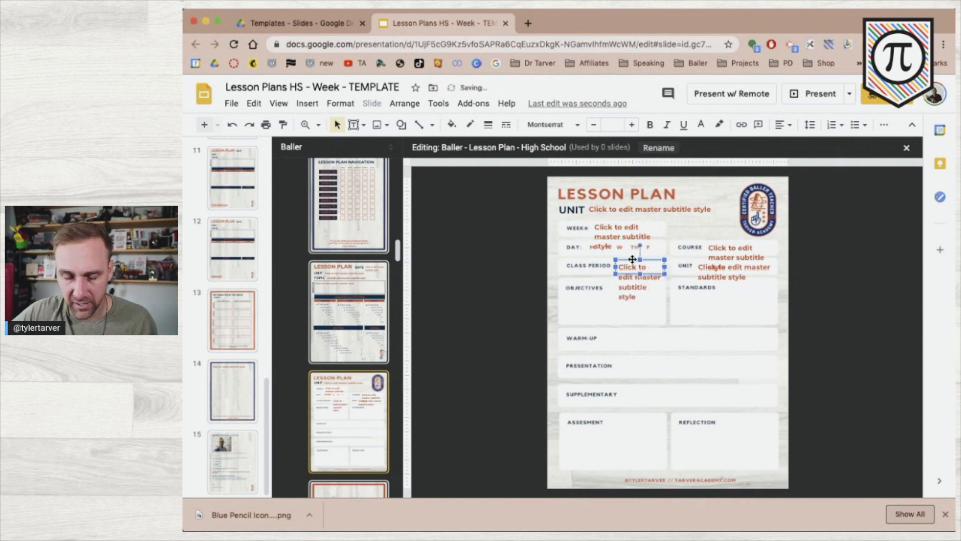
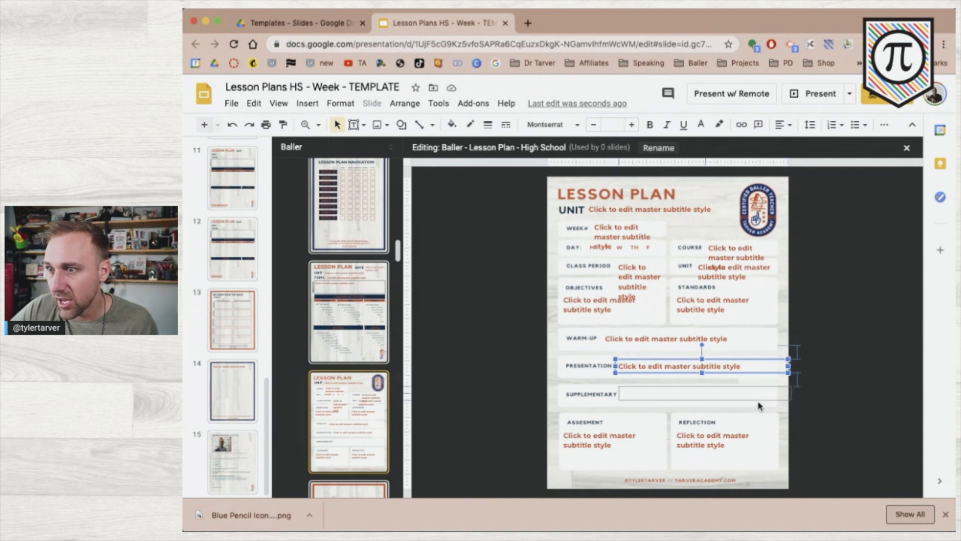
# Shrink the Supplementary placeholder's height and width so it fits within its row.
pyautogui.click(758, 399)
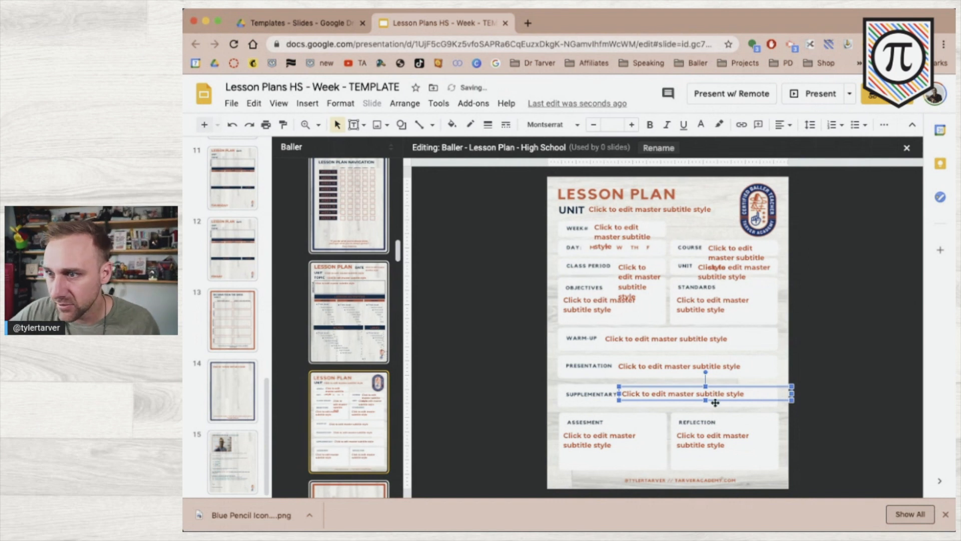
pyautogui.tripleClick(704, 396)
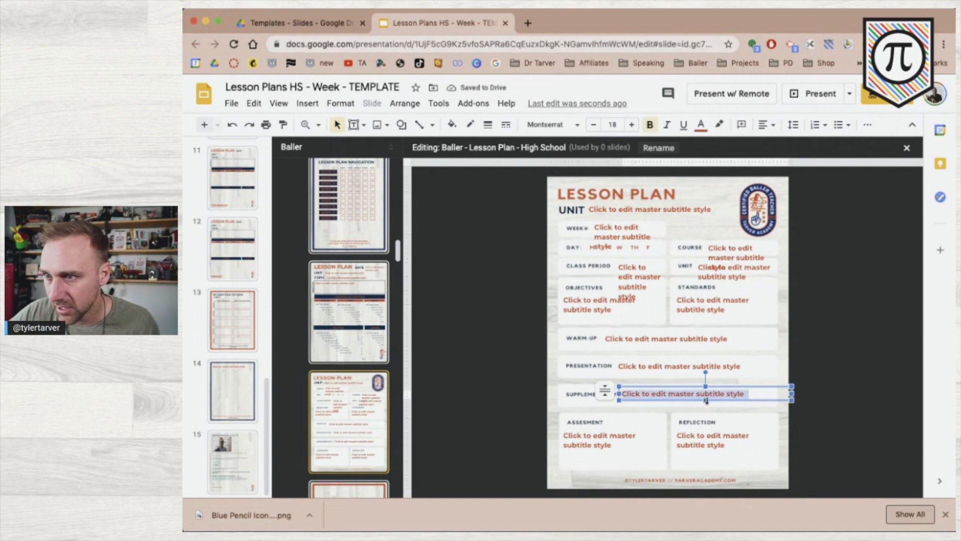
pyautogui.click(706, 400)
pyautogui.moveTo(705, 402); pyautogui.dragTo(706, 402)
pyautogui.moveTo(791, 394)
pyautogui.mouseDown()
pyautogui.moveTo(773, 395)
pyautogui.moveTo(785, 391)
pyautogui.mouseUp()
pyautogui.click(854, 333)
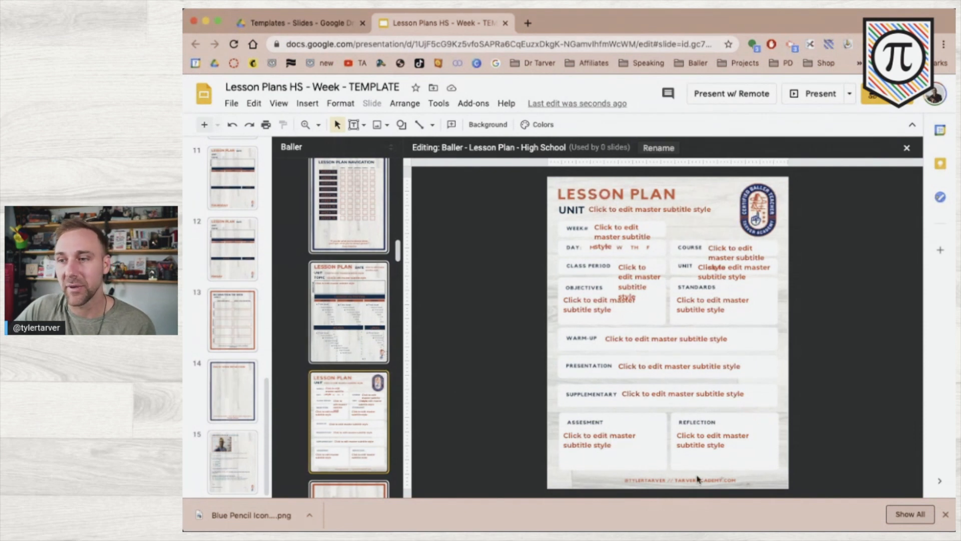
# Dismiss the downloads bar and leave the layout editor by selecting slide 8.
pyautogui.click(945, 515)
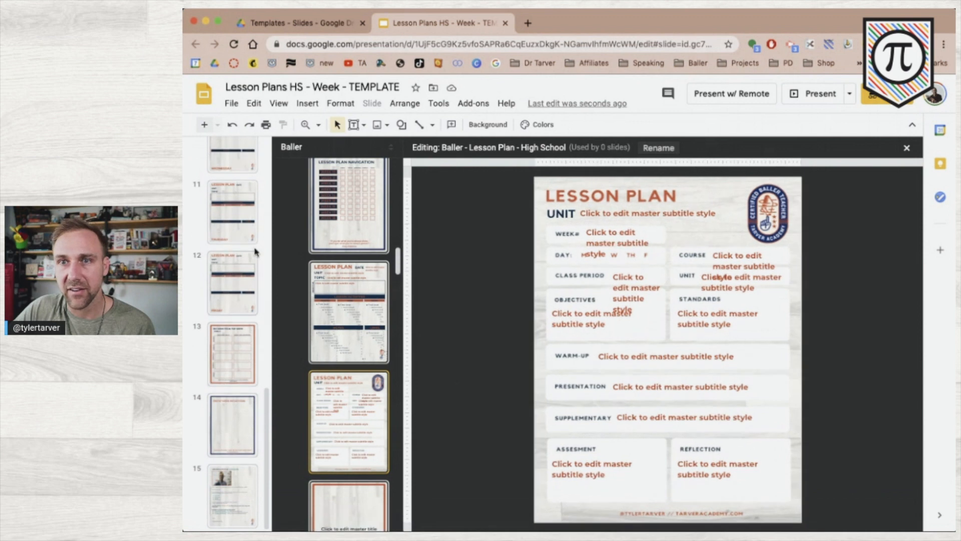
pyautogui.scroll(4, 255, 243)
pyautogui.scroll(3, 256, 241)
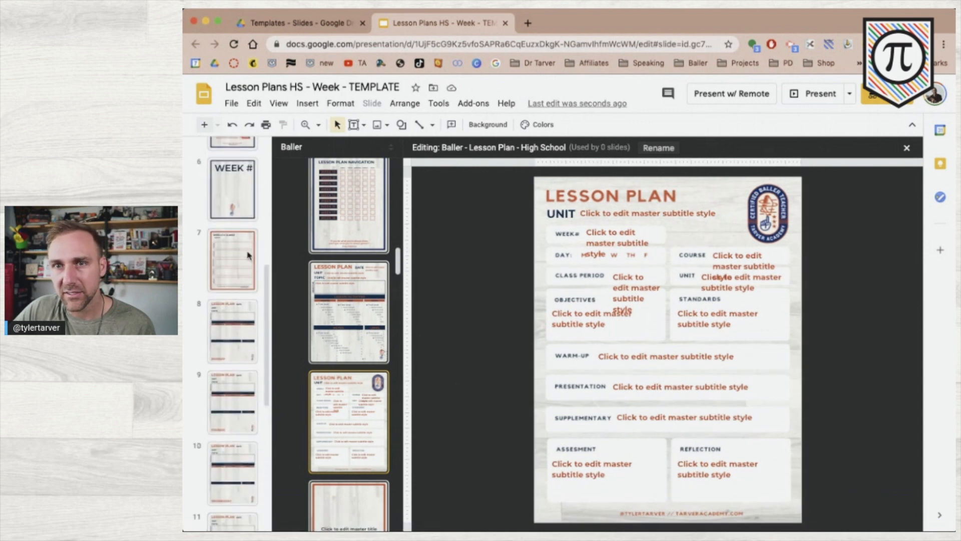
pyautogui.click(234, 319)
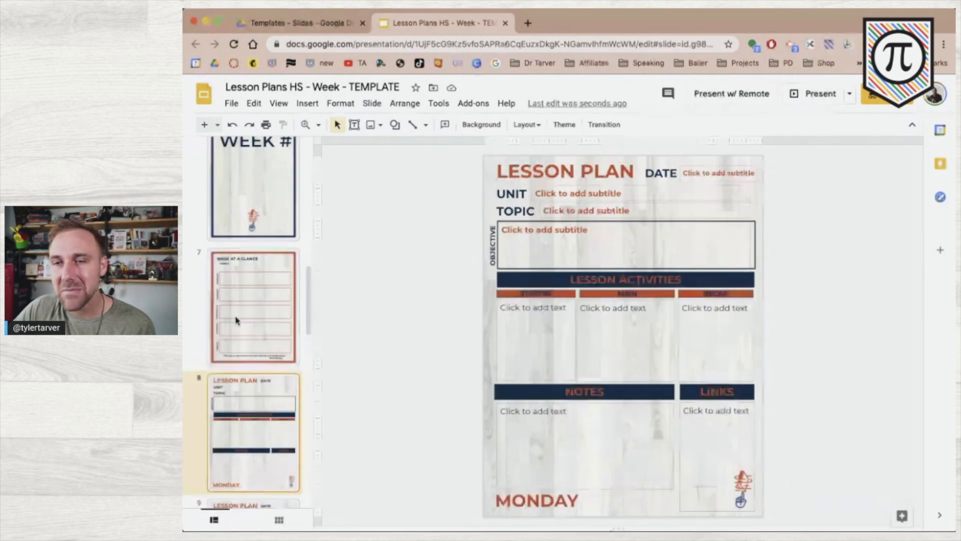
pyautogui.scroll(-3, 249, 414)
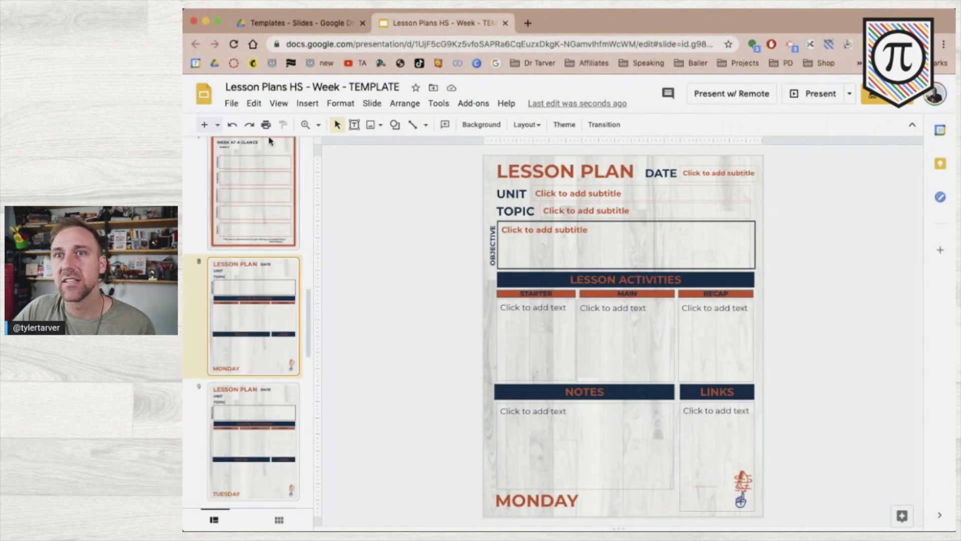
# Browse the new-slide layouts down to 'Lesson Plan - High School' and 'Week at a Glance'.
pyautogui.click(220, 125)
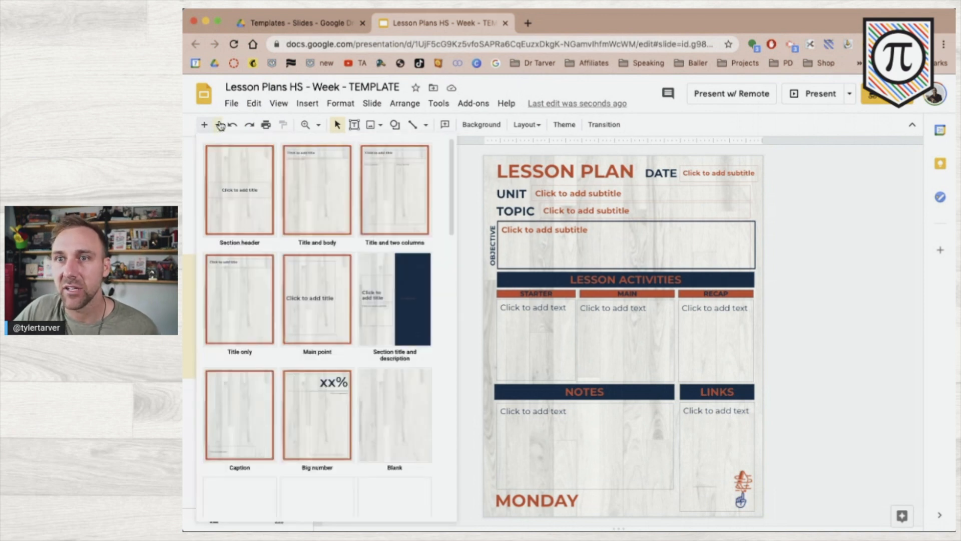
pyautogui.scroll(-3, 279, 363)
pyautogui.scroll(-3, 279, 364)
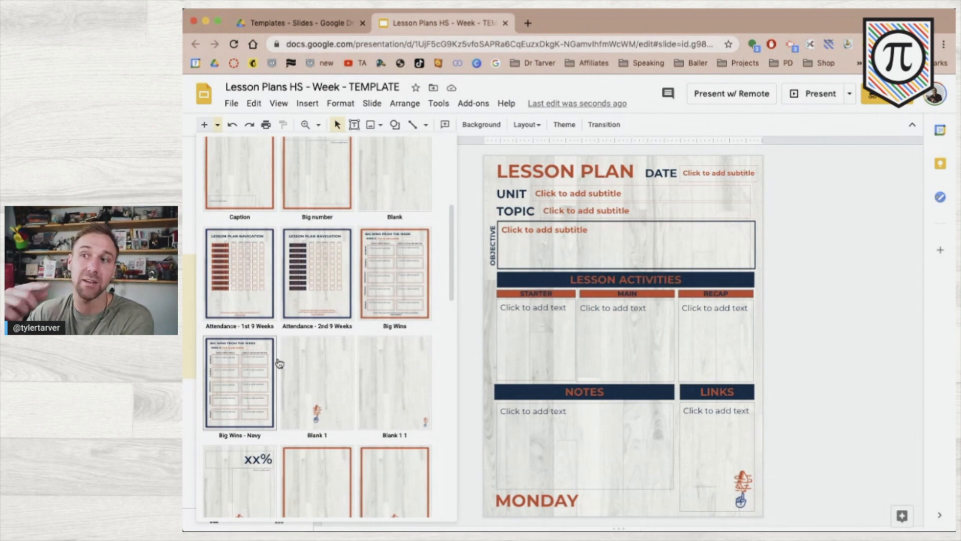
pyautogui.scroll(-15, 279, 363)
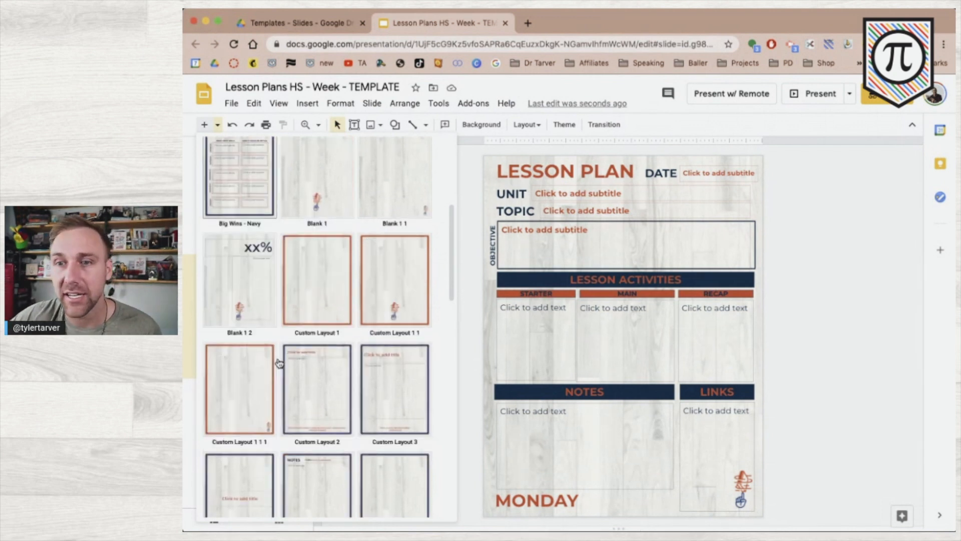
pyautogui.scroll(-6, 279, 364)
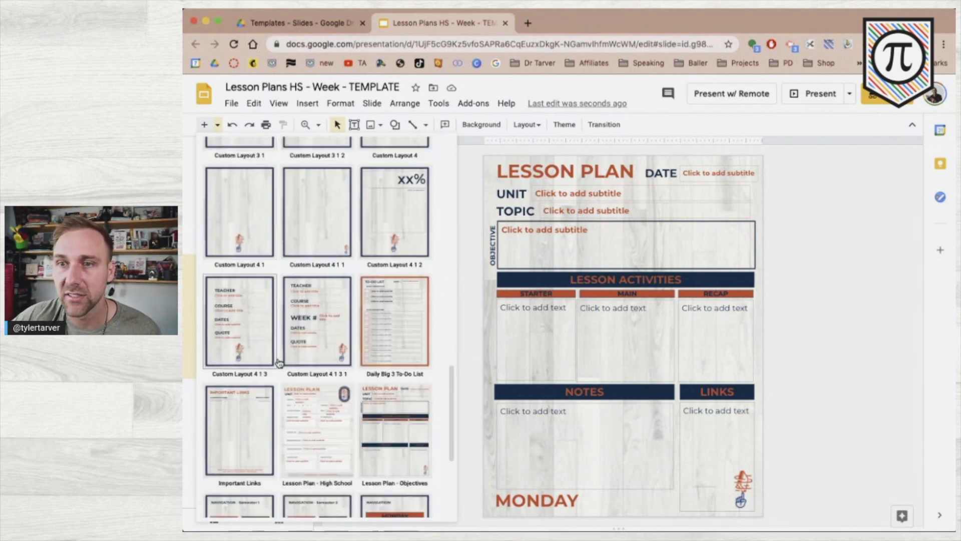
pyautogui.scroll(-2, 279, 363)
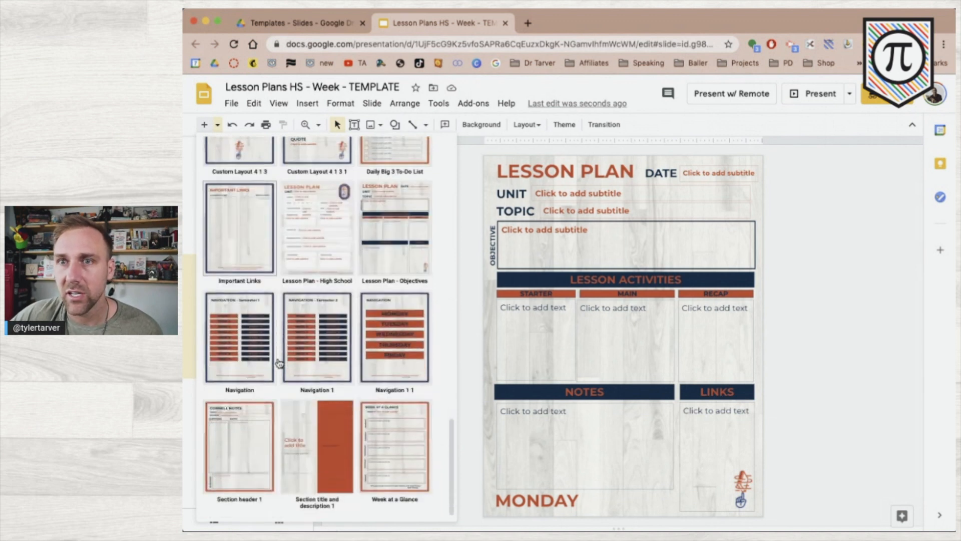
# Add a 'Lesson Plan - High School' slide and check the Course field's autofit options.
pyautogui.click(325, 225)
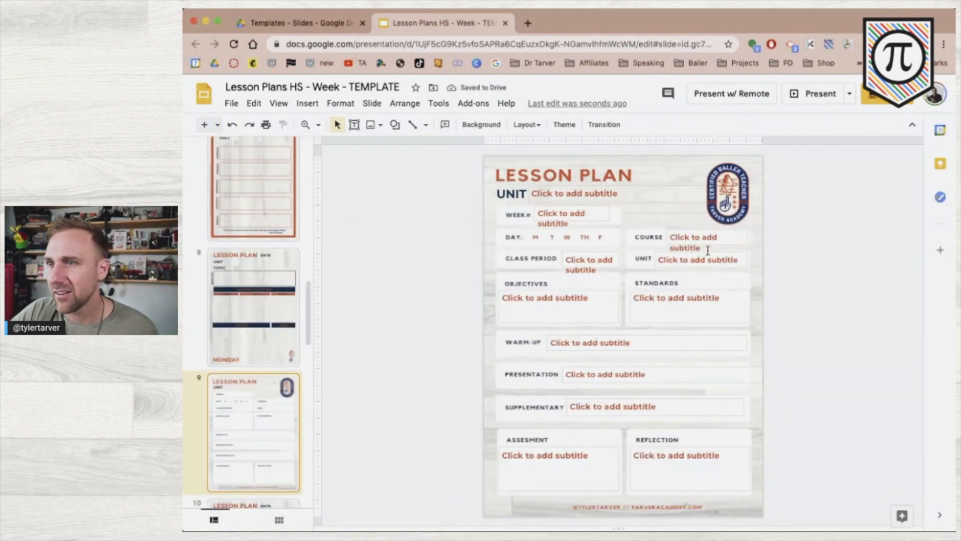
pyautogui.click(676, 237)
pyautogui.click(654, 236)
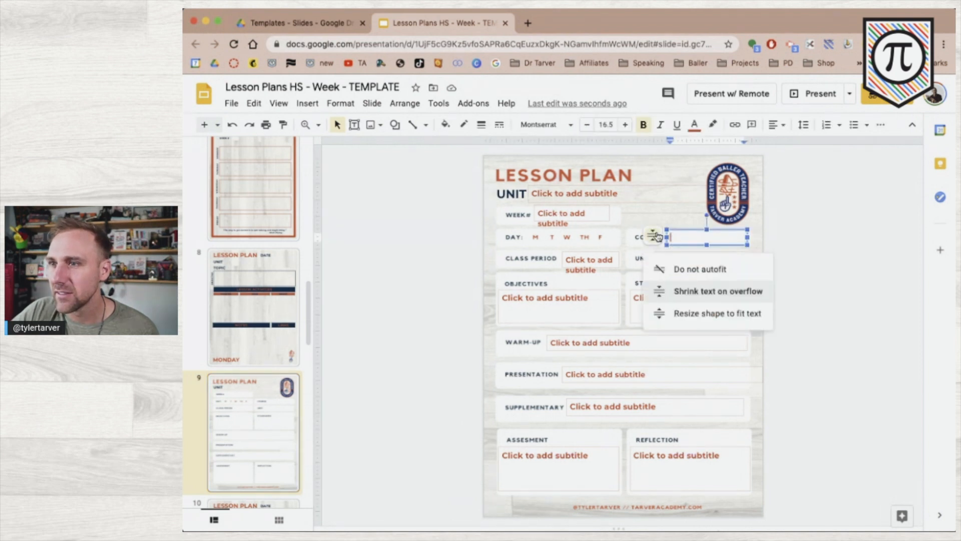
pyautogui.click(444, 276)
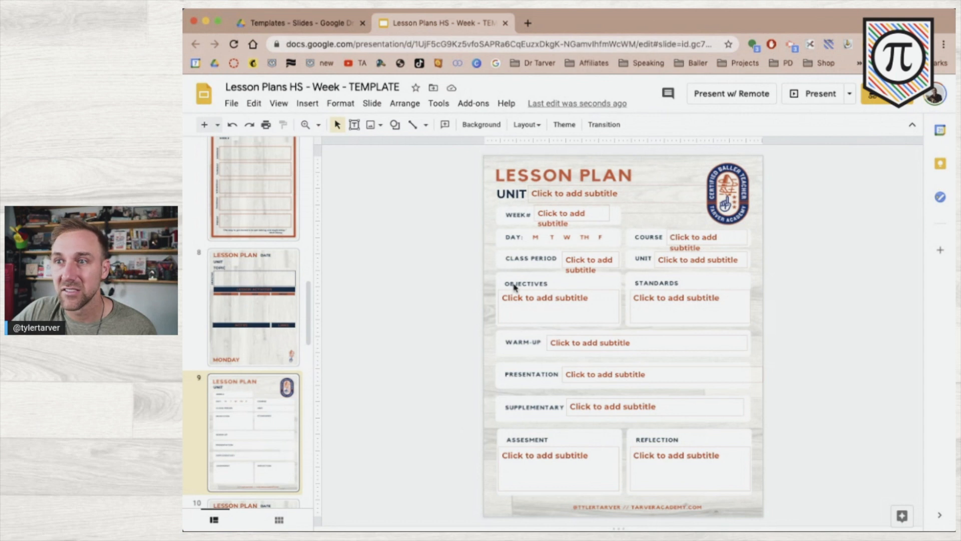
# Delete the Monday slide, then the Tuesday-through-Friday lesson slides together.
pyautogui.click(262, 323)
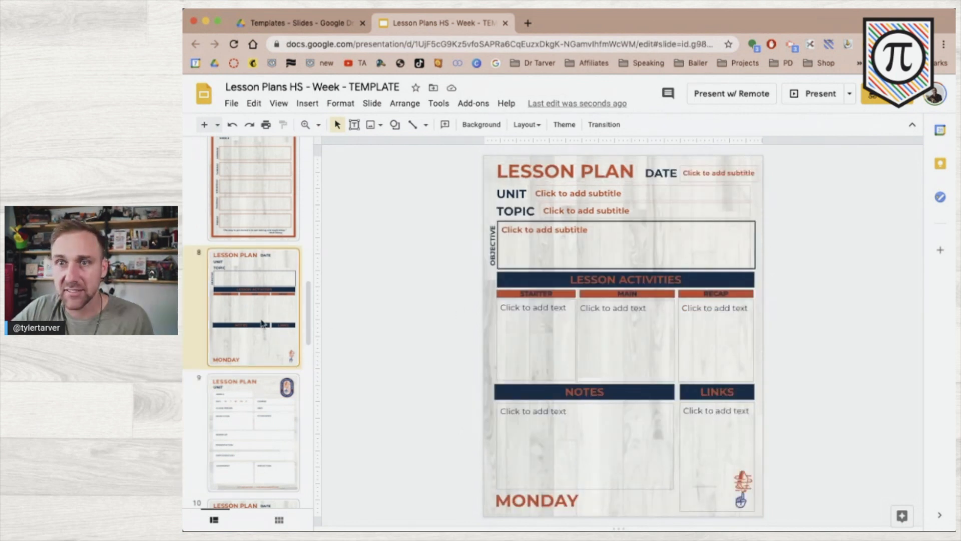
pyautogui.press('Delete')
pyautogui.scroll(-3, 262, 322)
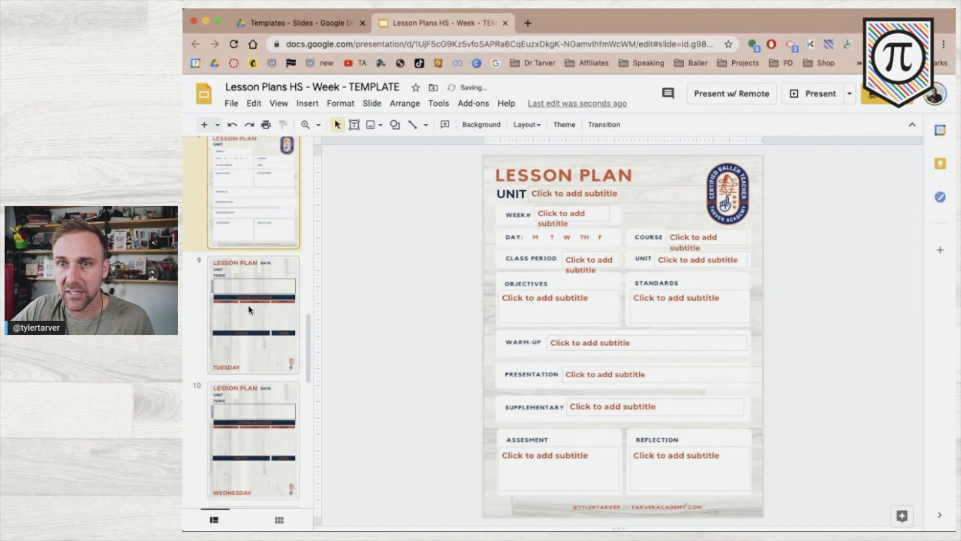
pyautogui.click(249, 310)
pyautogui.scroll(-10, 246, 311)
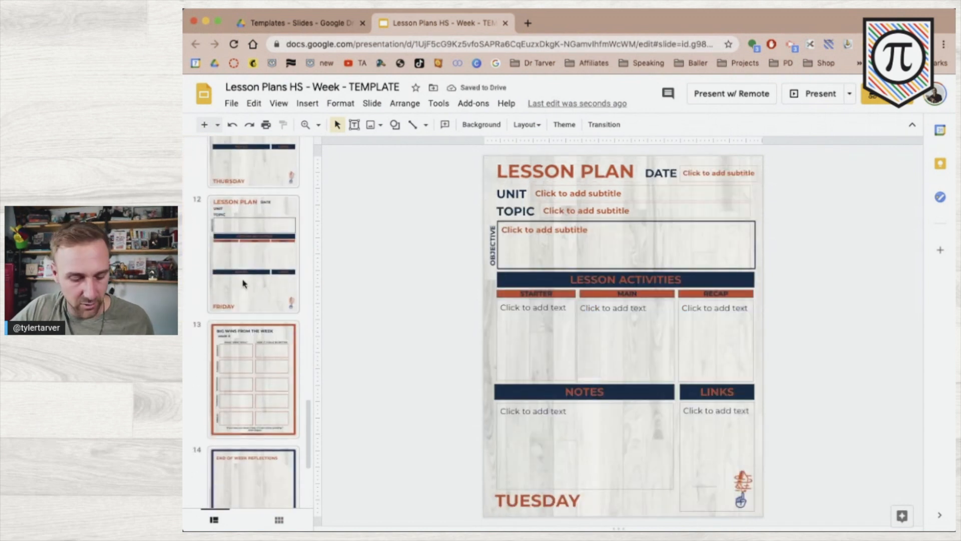
pyautogui.click(243, 283)
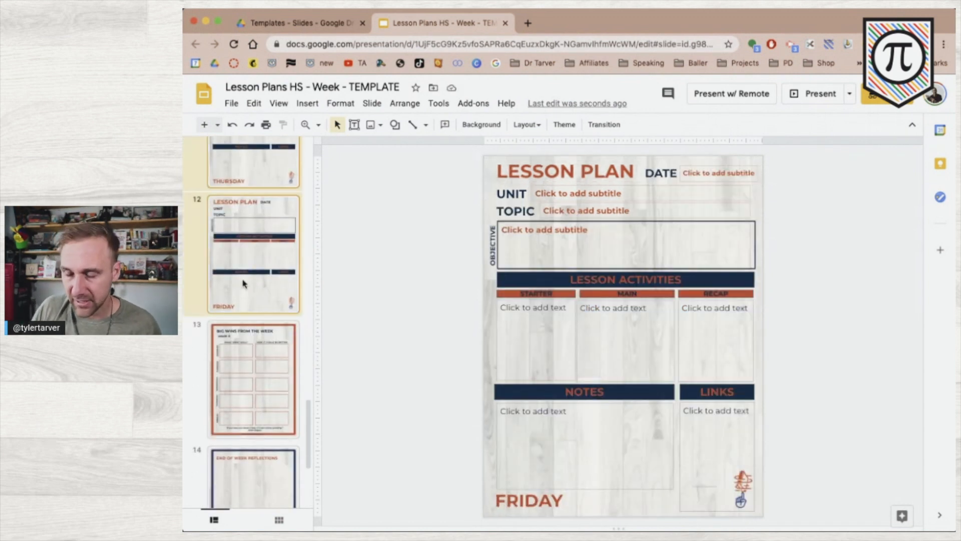
pyautogui.press('Delete')
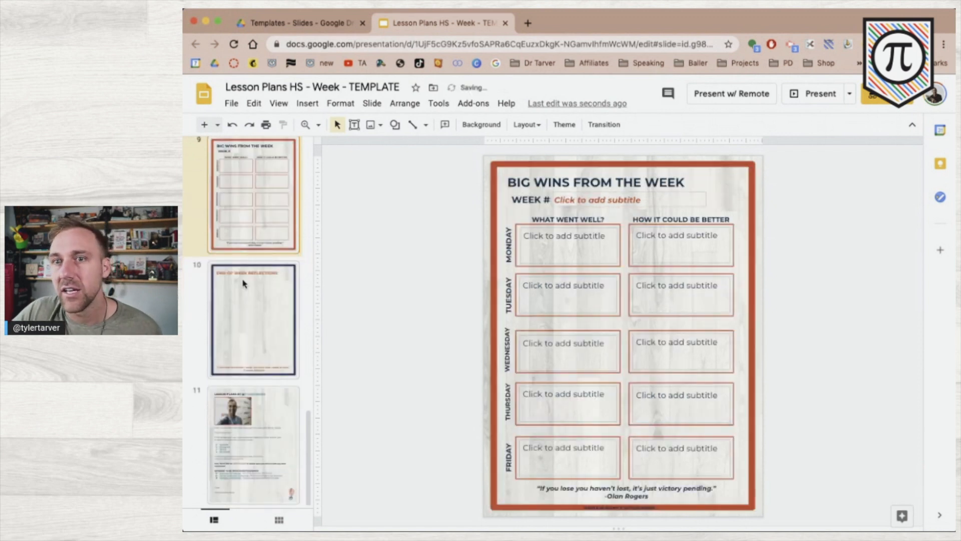
# Return to the new High School slide and check its Week# and UNIT fields.
pyautogui.scroll(5, 245, 285)
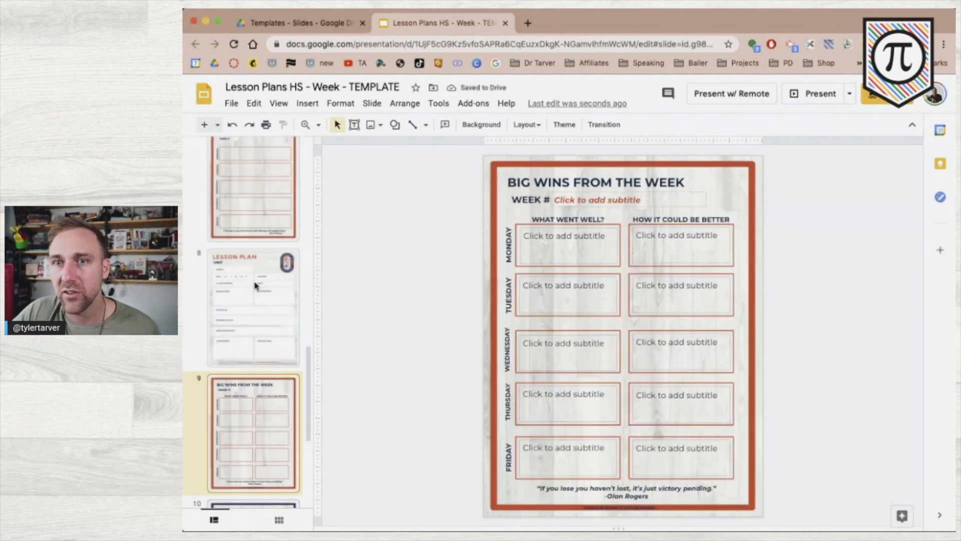
pyautogui.click(247, 327)
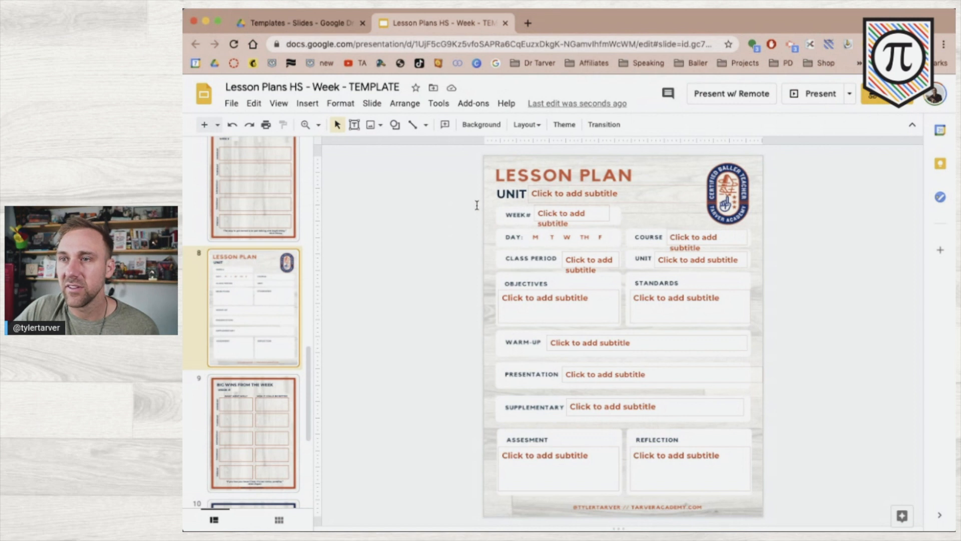
pyautogui.click(560, 214)
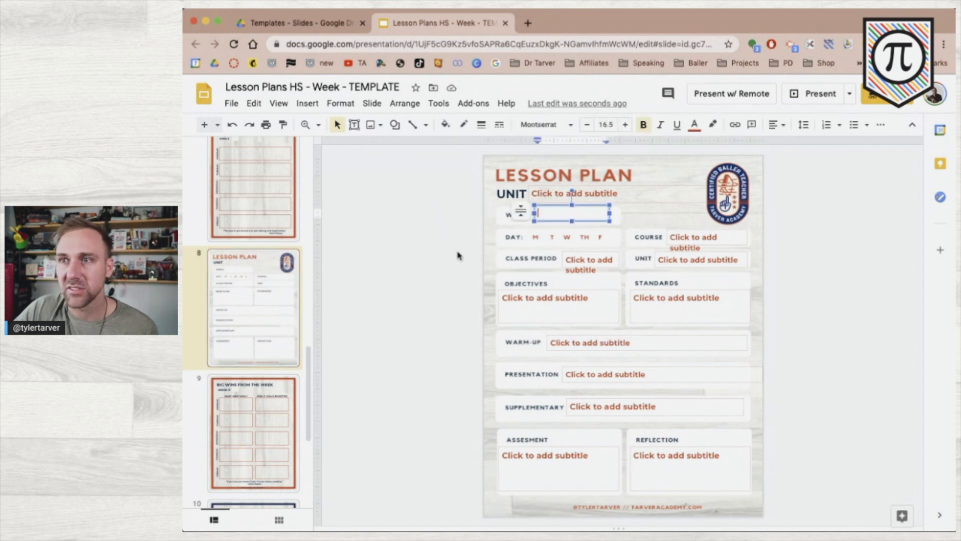
pyautogui.click(780, 242)
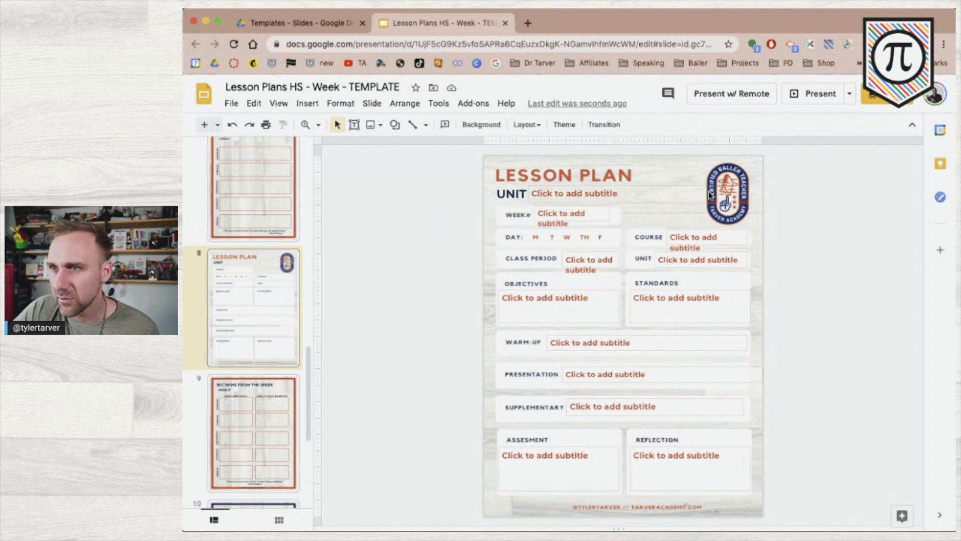
pyautogui.click(678, 191)
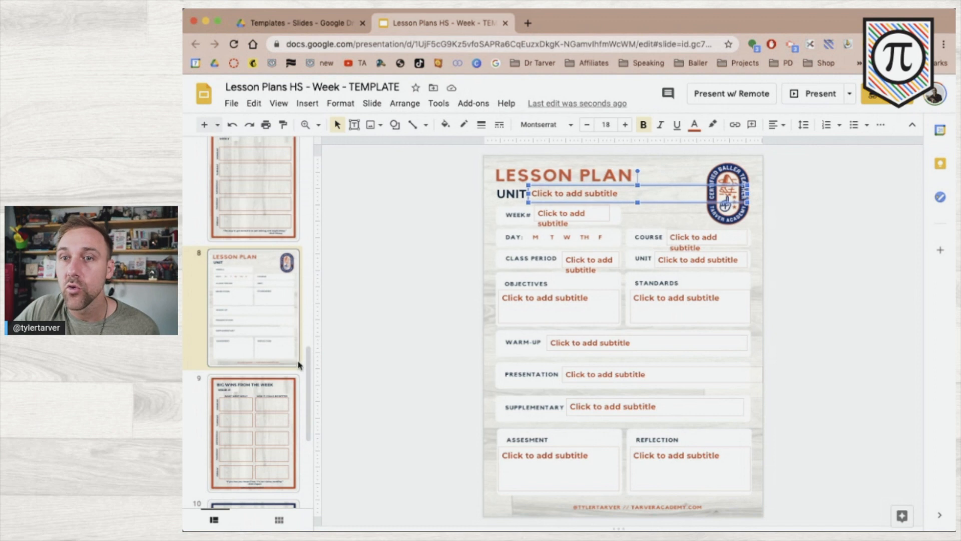
pyautogui.click(278, 103)
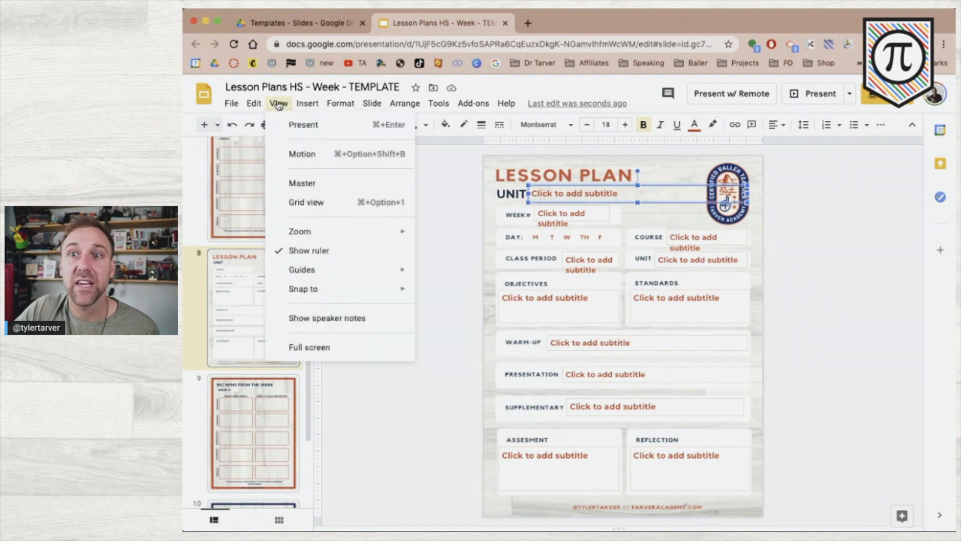
pyautogui.click(298, 180)
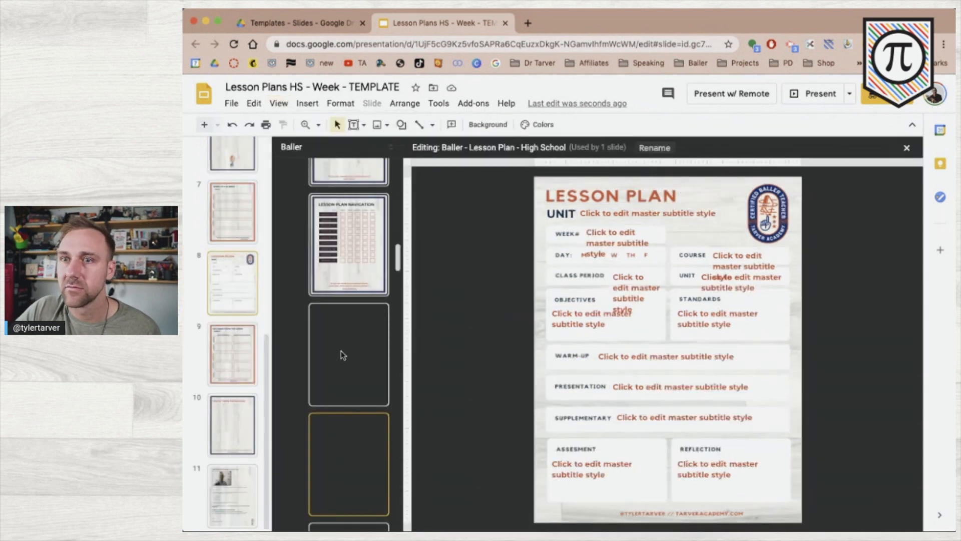
pyautogui.click(589, 219)
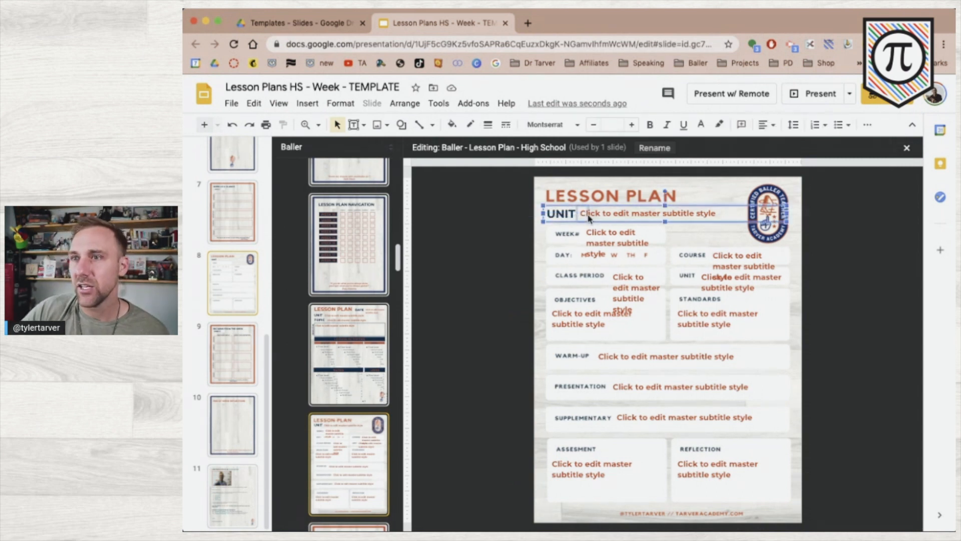
pyautogui.press('Delete')
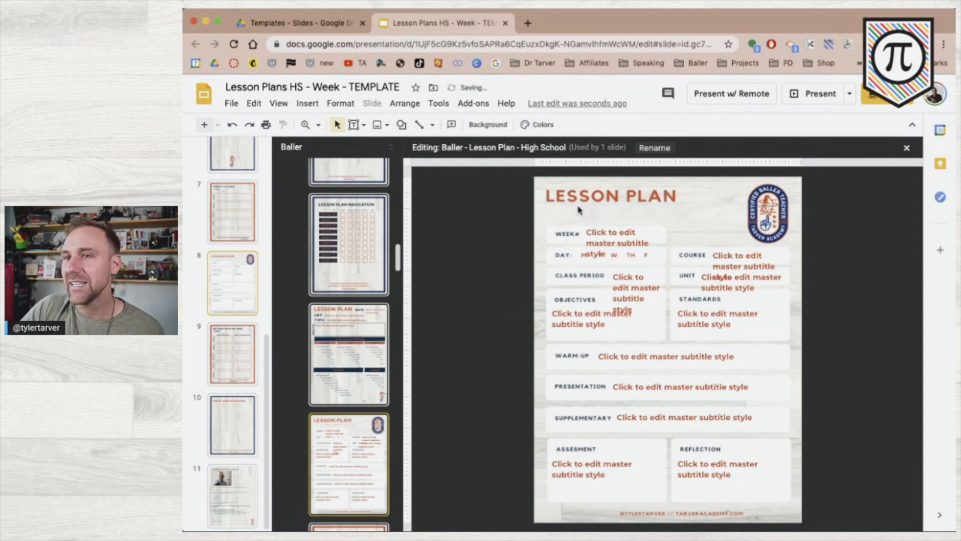
pyautogui.click(611, 232)
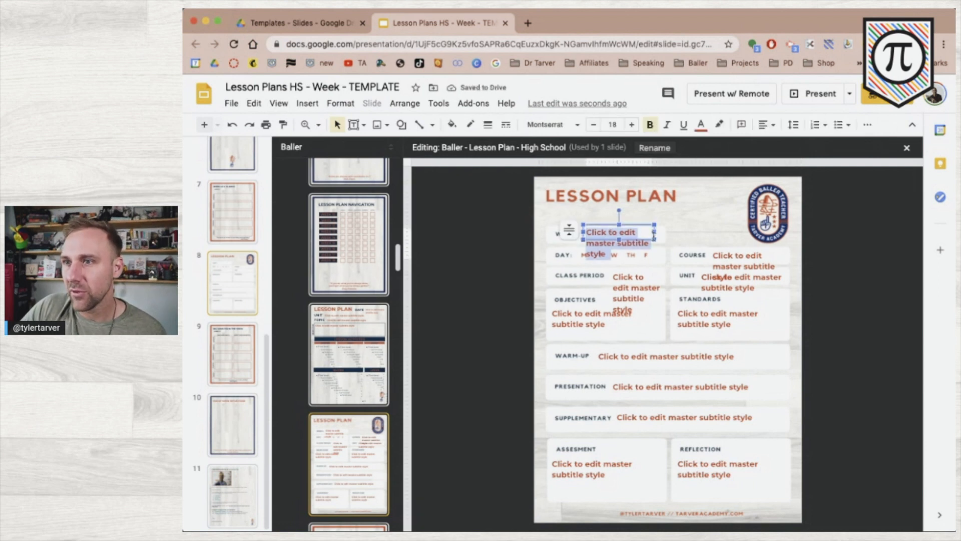
pyautogui.click(571, 231)
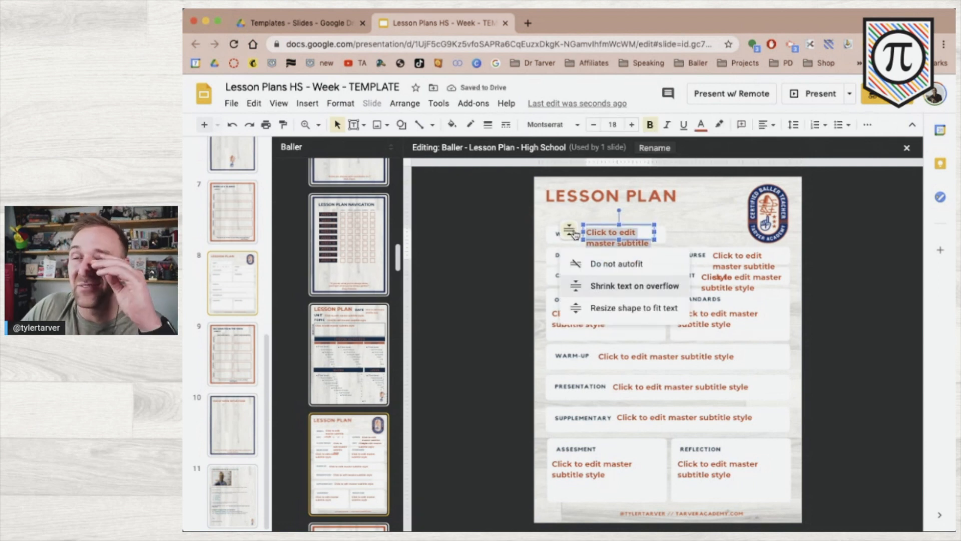
pyautogui.click(509, 261)
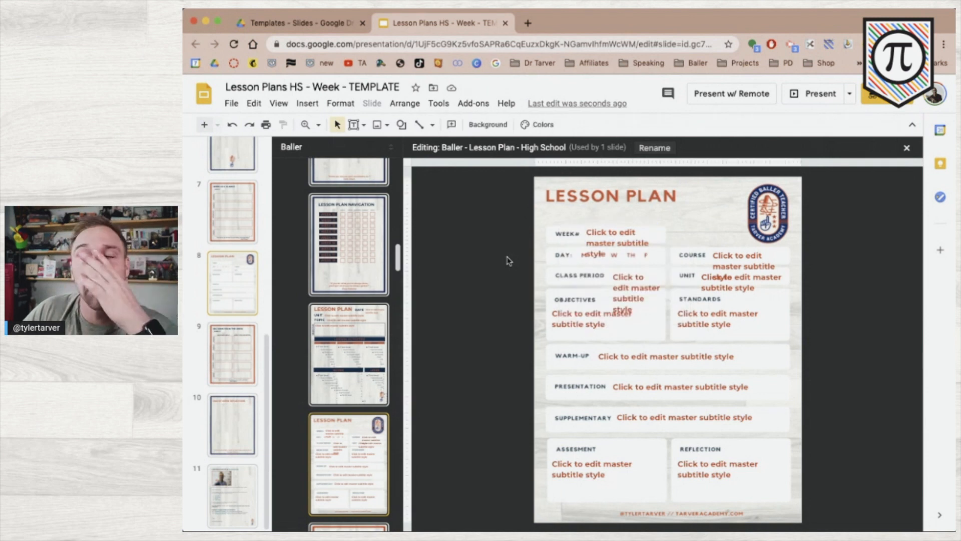
pyautogui.click(600, 230)
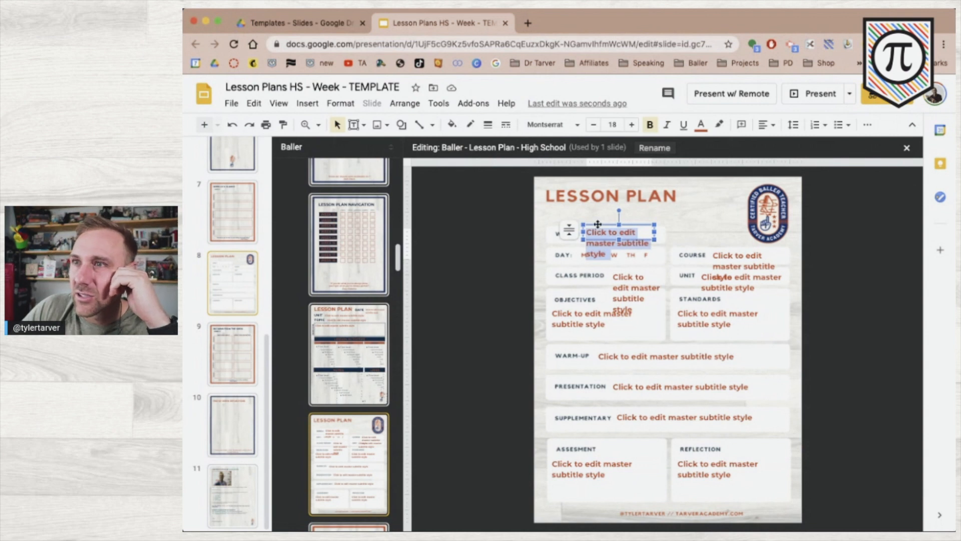
pyautogui.click(597, 223)
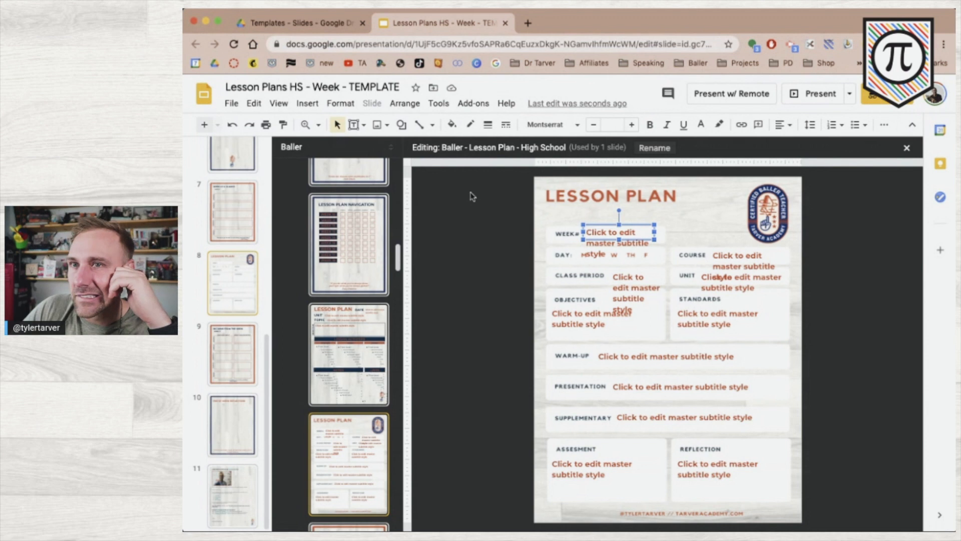
pyautogui.click(498, 270)
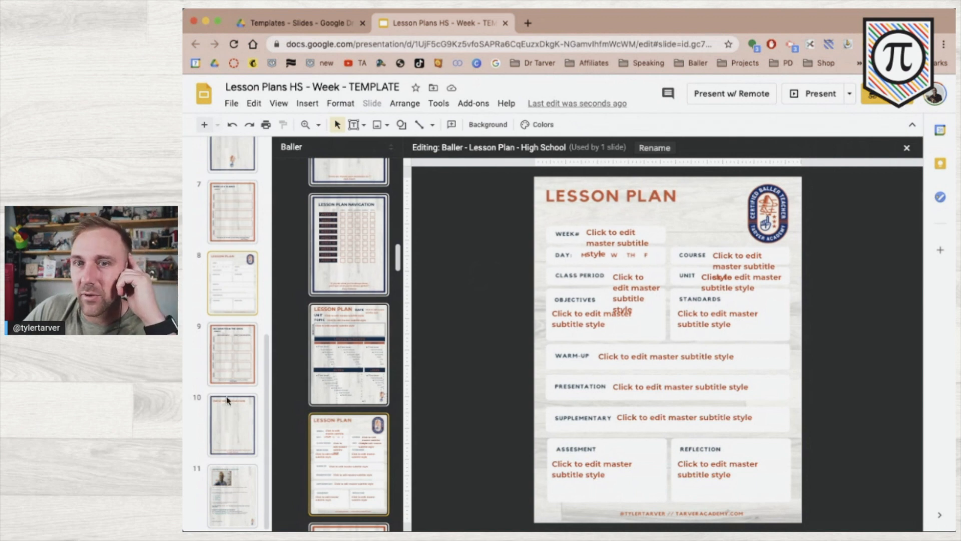
# Exit the theme builder back to slide 5, the empty High School lesson plan.
pyautogui.click(234, 315)
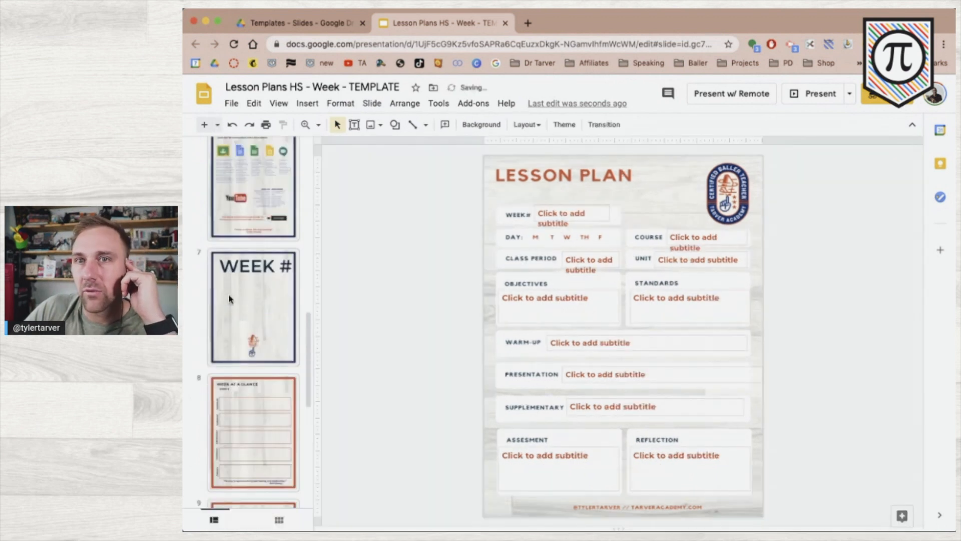
pyautogui.scroll(2, 273, 368)
pyautogui.scroll(-5, 266, 370)
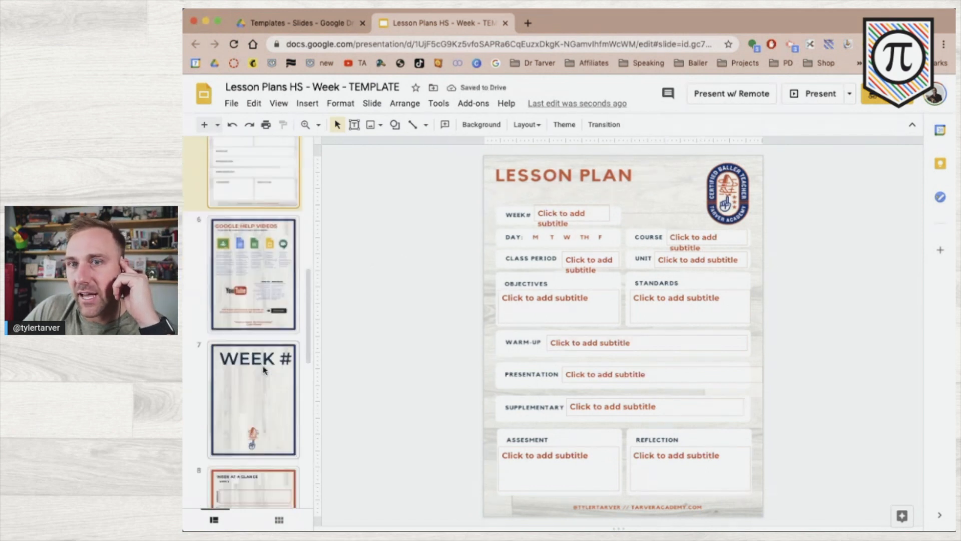
pyautogui.scroll(-4, 264, 370)
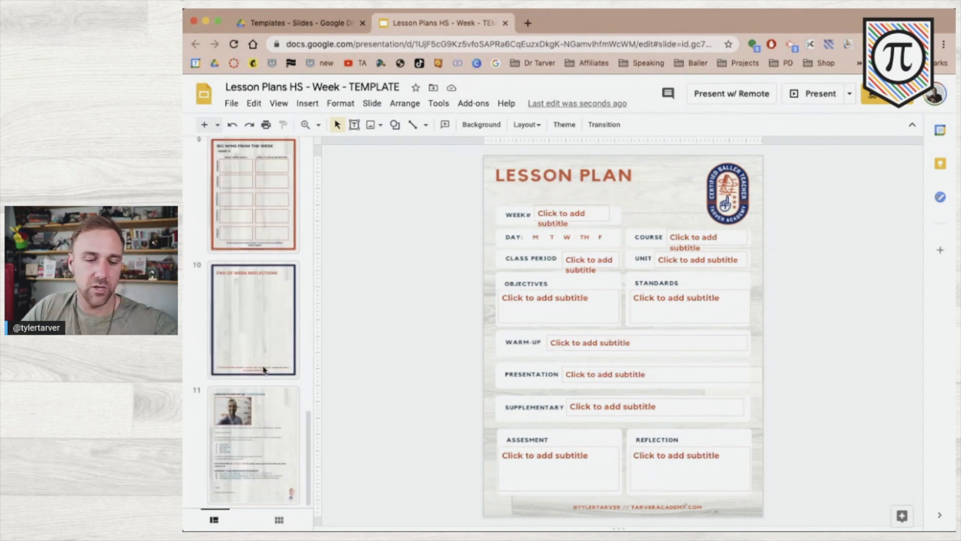
pyautogui.scroll(10, 264, 369)
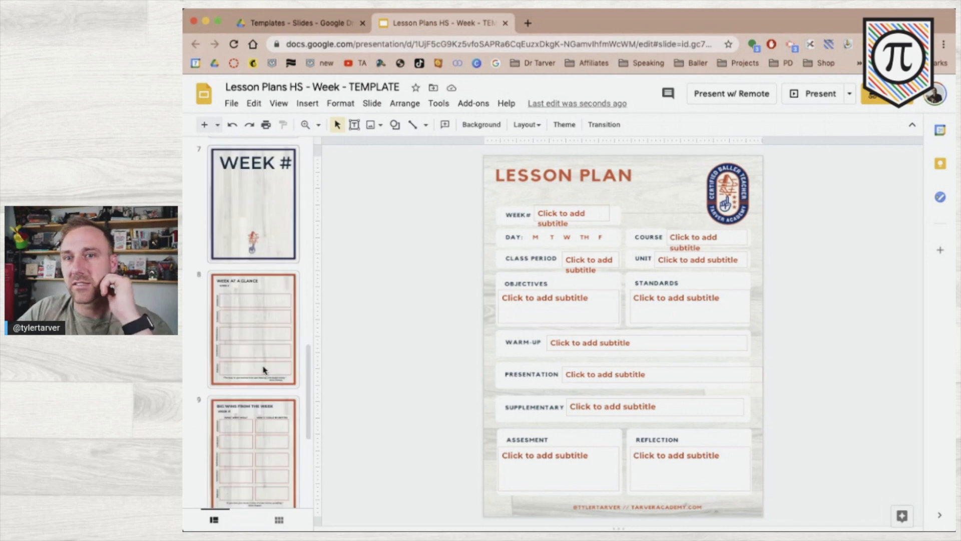
pyautogui.scroll(-2, 264, 369)
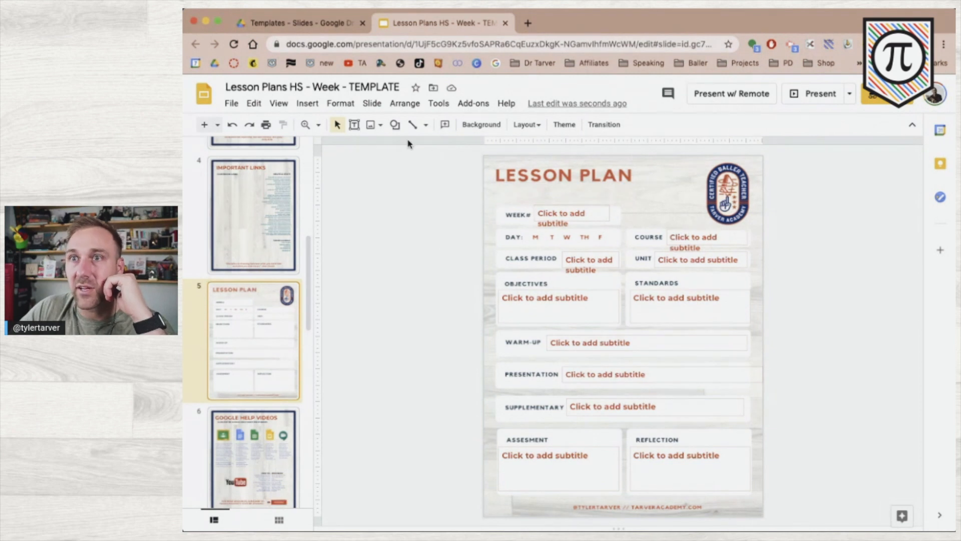
# Draw an oval beside the slide's left edge and shrink it to a small circle level with DAY.
pyautogui.click(395, 124)
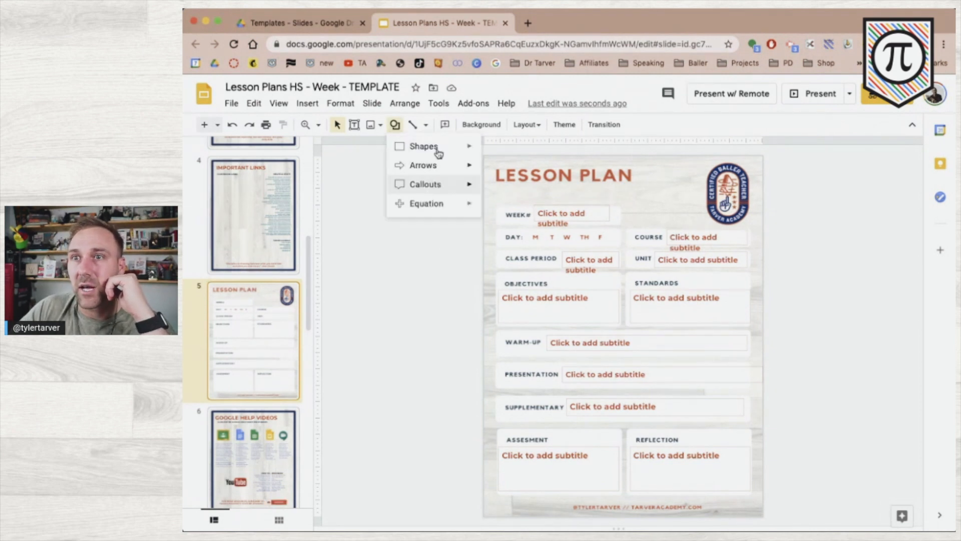
pyautogui.moveTo(431, 146)
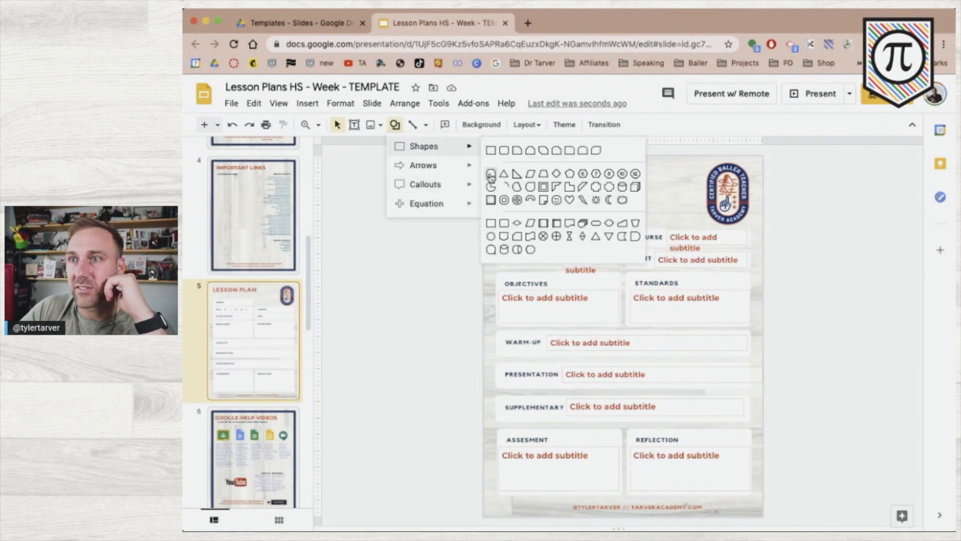
pyautogui.click(490, 174)
pyautogui.moveTo(437, 205)
pyautogui.mouseDown()
pyautogui.moveTo(463, 229)
pyautogui.moveTo(447, 216)
pyautogui.mouseUp()
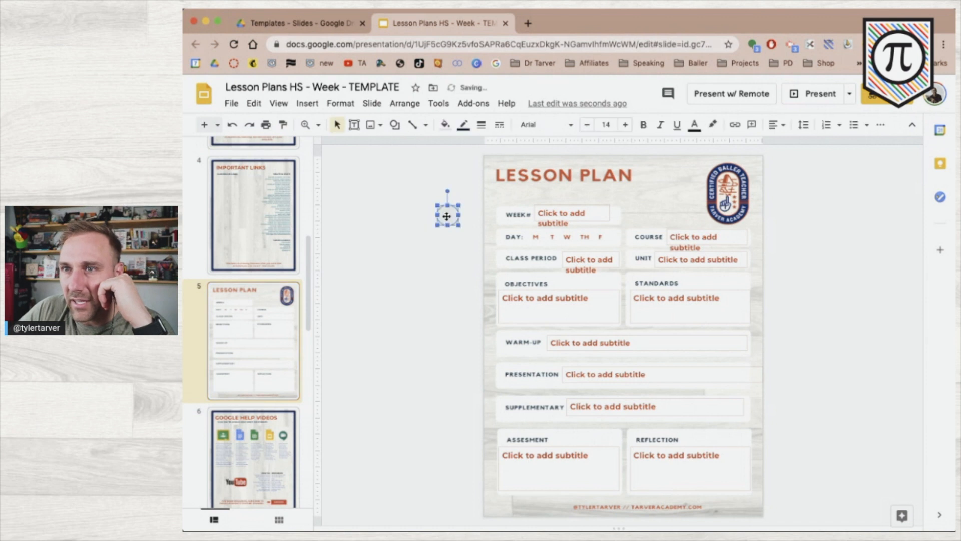
pyautogui.moveTo(464, 238); pyautogui.dragTo(475, 243)
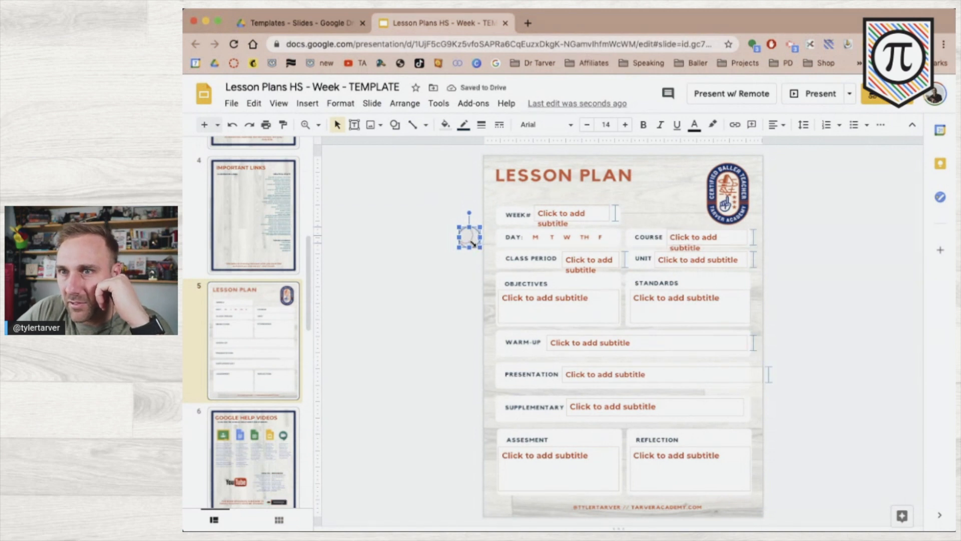
pyautogui.moveTo(475, 245); pyautogui.dragTo(475, 243)
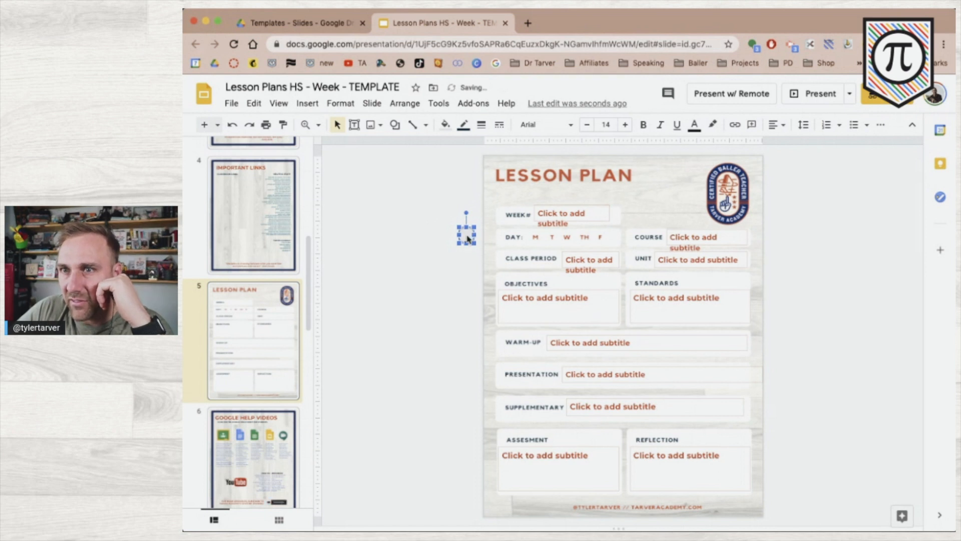
# Give the circle a custom dark navy border with 3px weight.
pyautogui.click(445, 126)
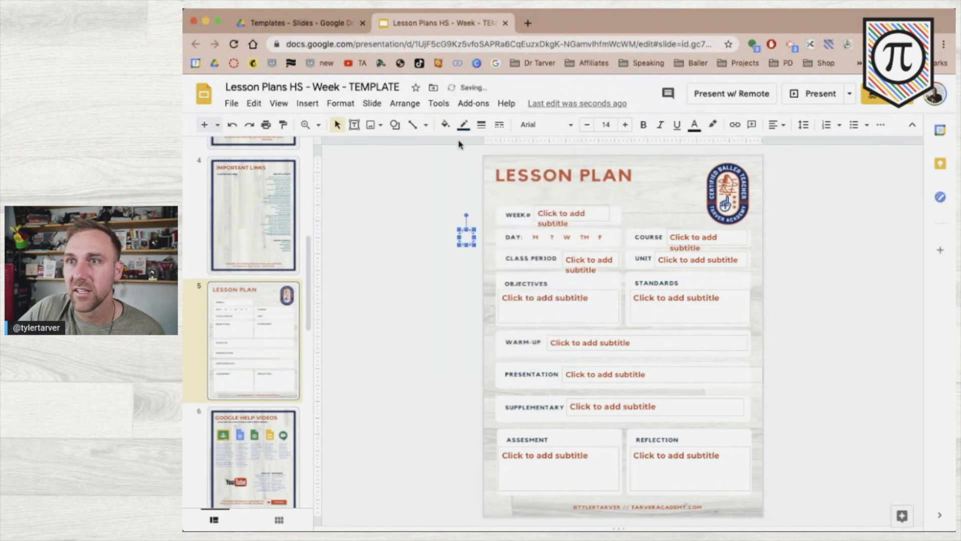
pyautogui.click(463, 125)
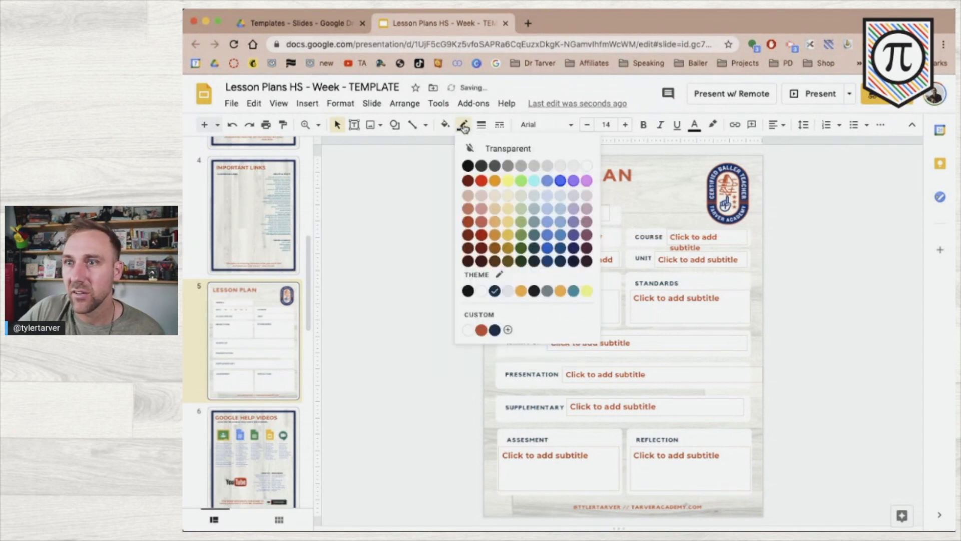
pyautogui.click(493, 330)
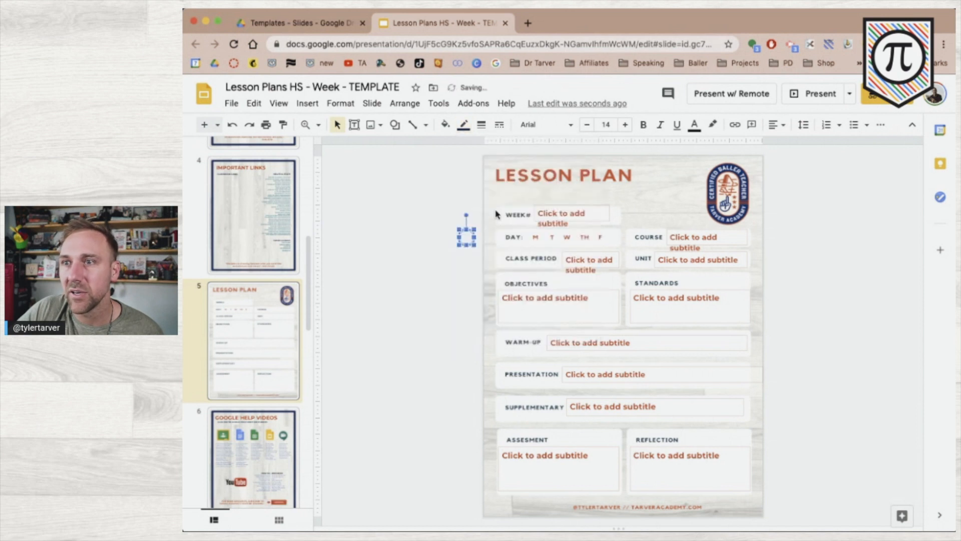
pyautogui.click(470, 128)
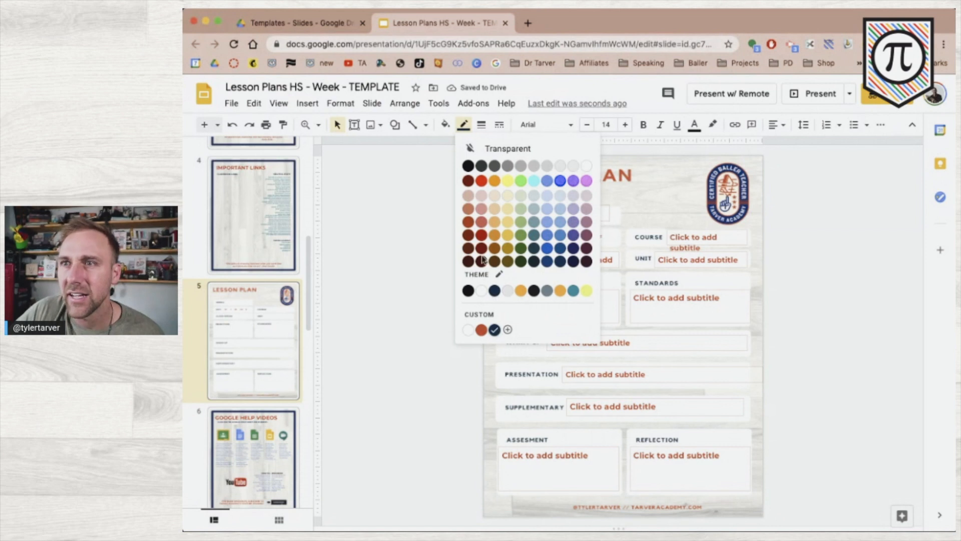
pyautogui.click(494, 329)
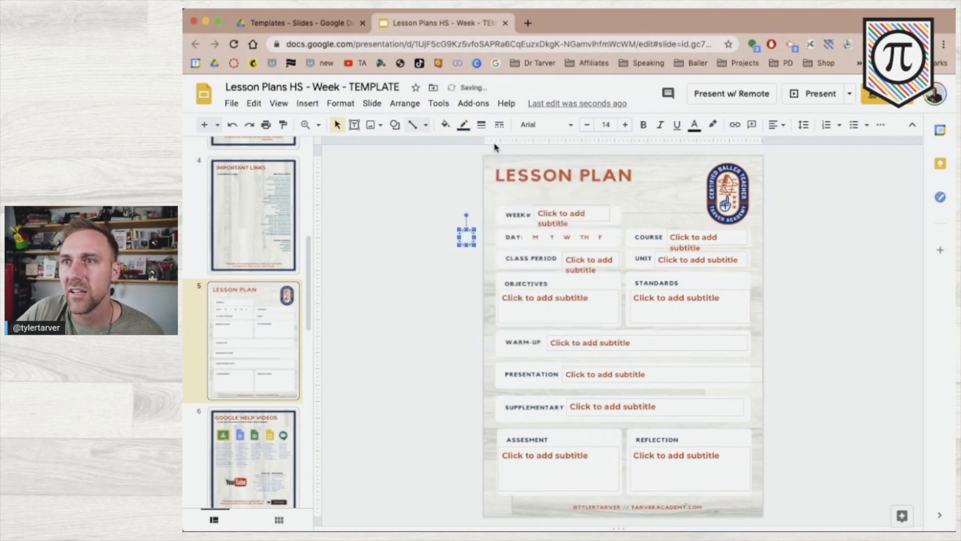
pyautogui.click(482, 125)
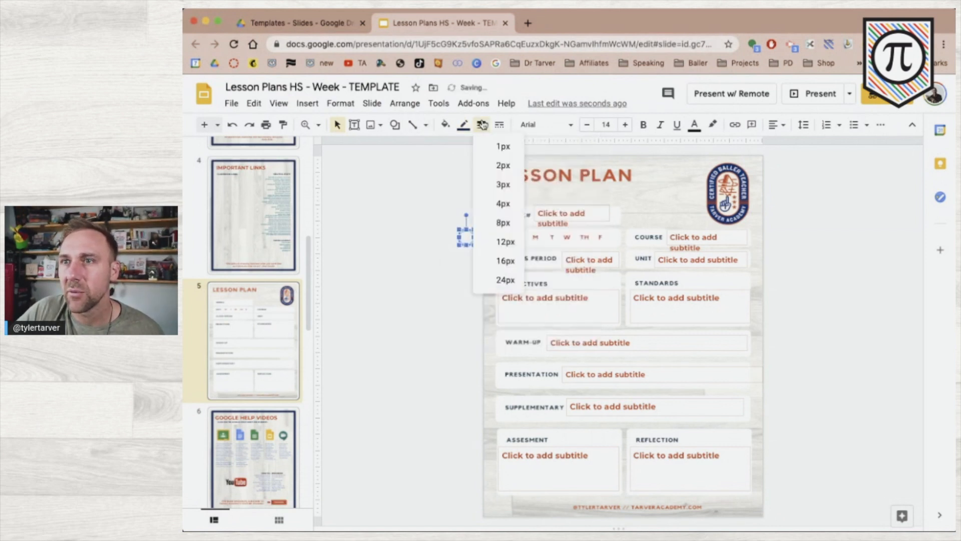
pyautogui.click(497, 193)
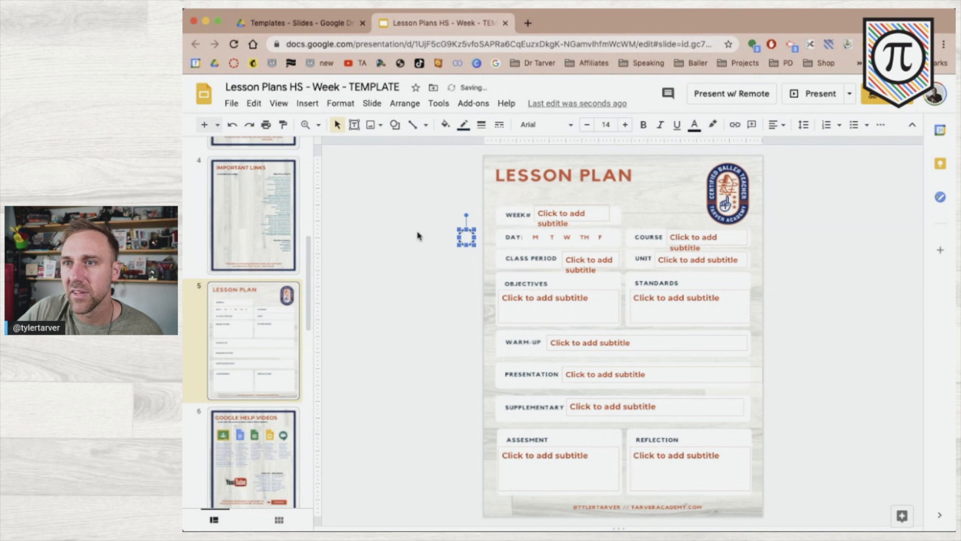
pyautogui.click(427, 285)
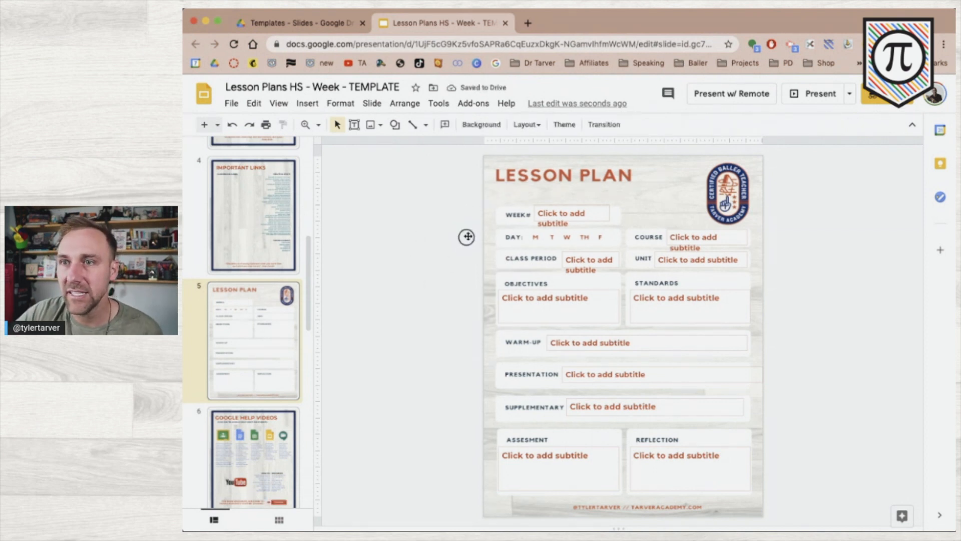
# Drag the ring into the DAY row and nudge it left three times to the slide's edge.
pyautogui.moveTo(519, 239); pyautogui.dragTo(570, 240)
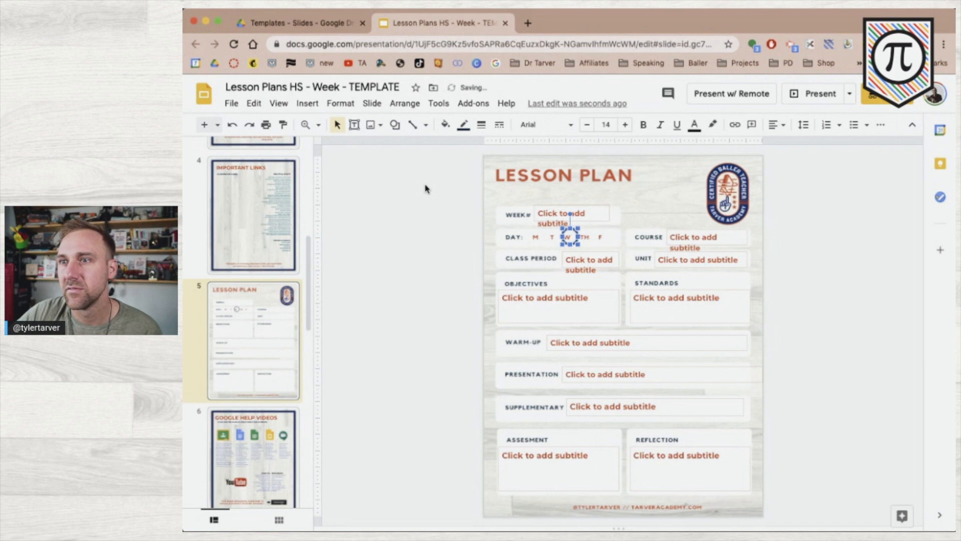
pyautogui.click(466, 261)
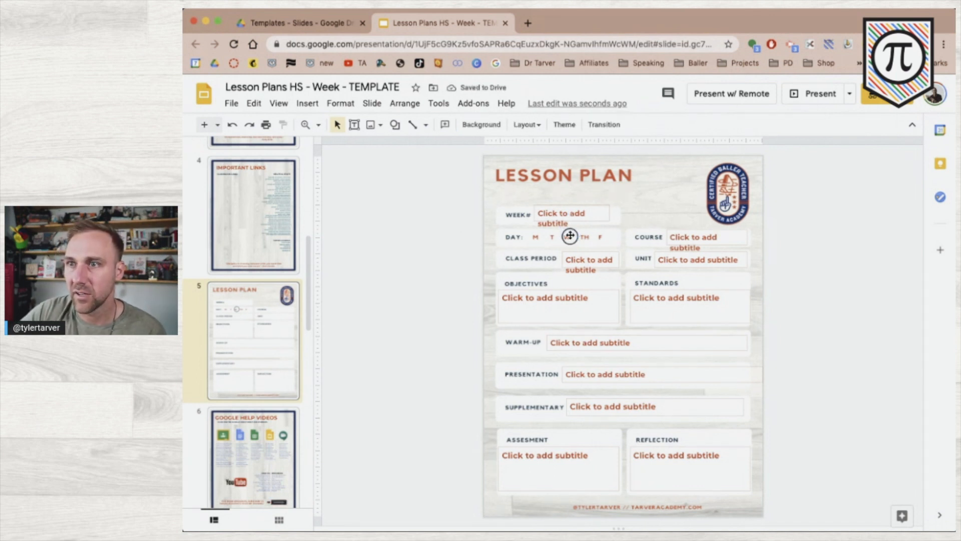
pyautogui.moveTo(570, 236); pyautogui.dragTo(570, 239)
pyautogui.press('Left')
pyautogui.press('Left')
pyautogui.press('Left')
pyautogui.press('Left')
pyautogui.press('Left')
pyautogui.press('Left')
pyautogui.press('Left')
pyautogui.press('Left')
pyautogui.press('Left')
pyautogui.press('Left')
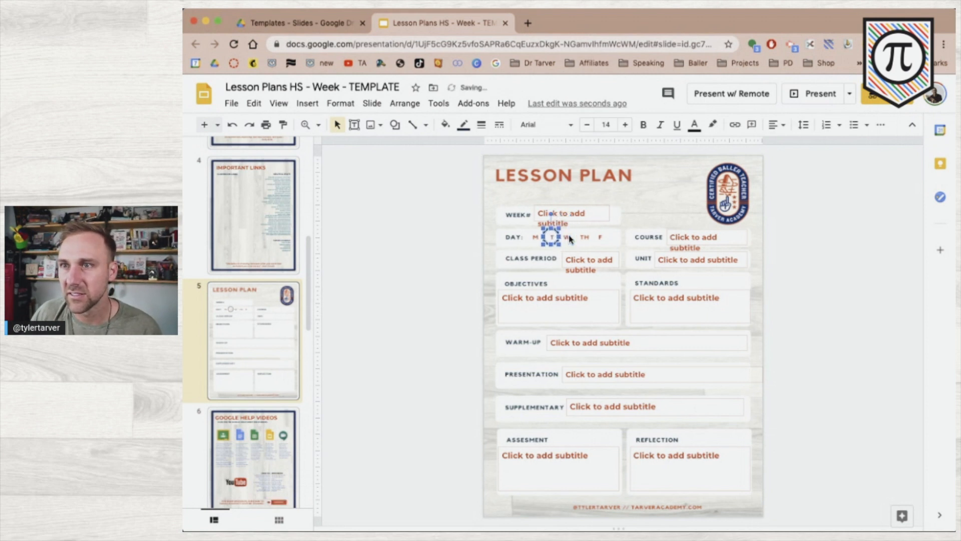
pyautogui.press('Left')
pyautogui.press('Left')
pyautogui.press('Left')
pyautogui.press('Left')
pyautogui.press('Left')
pyautogui.press('Left')
pyautogui.press('Left')
pyautogui.press('Left')
pyautogui.press('Left')
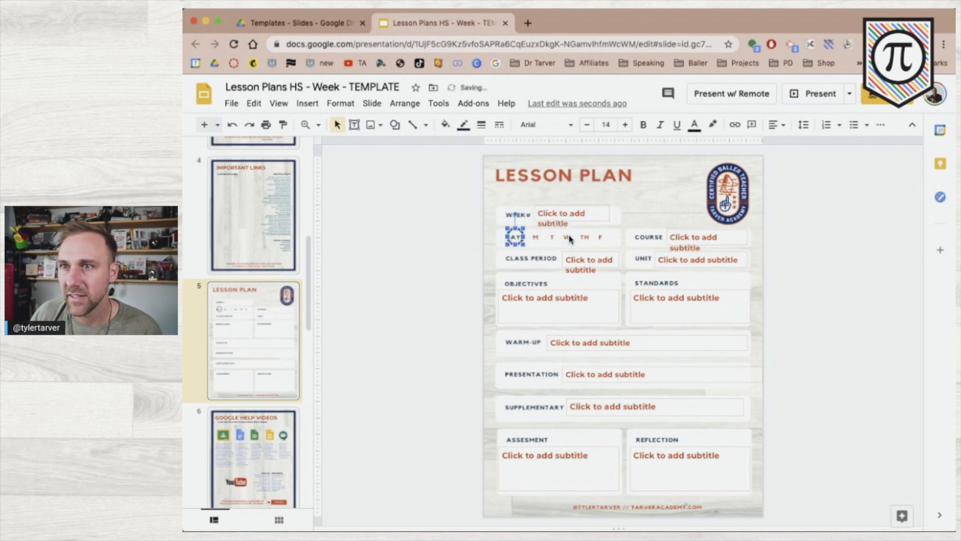
pyautogui.press('Left')
pyautogui.press('Left')
pyautogui.press('Left')
pyautogui.press('Left')
pyautogui.press('Left')
pyautogui.press('Left')
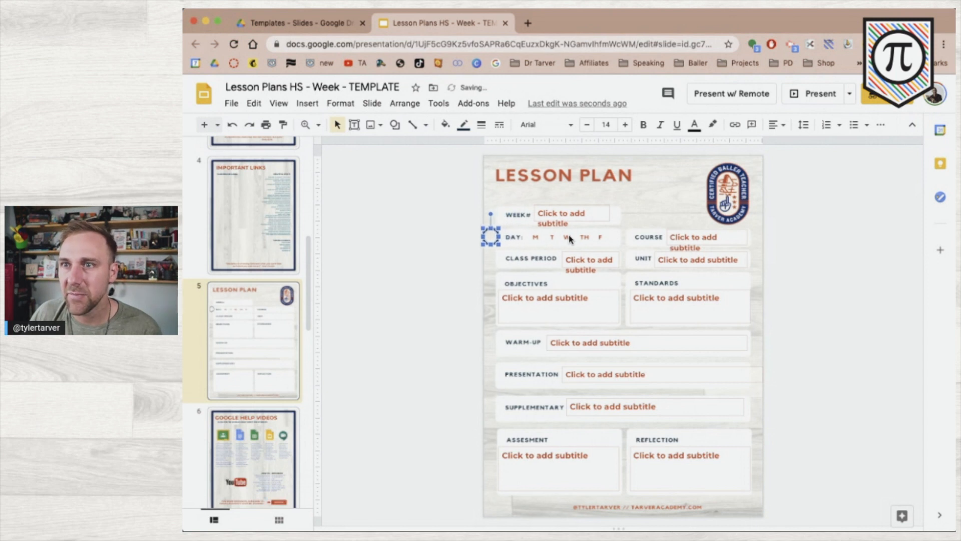
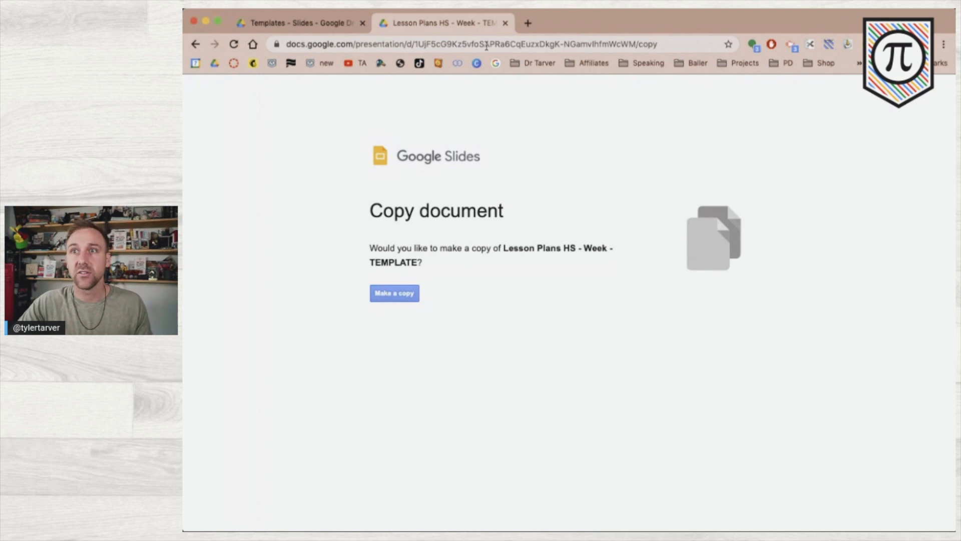
# Load the solo.to home page in the browser.
pyautogui.write('solo.to')
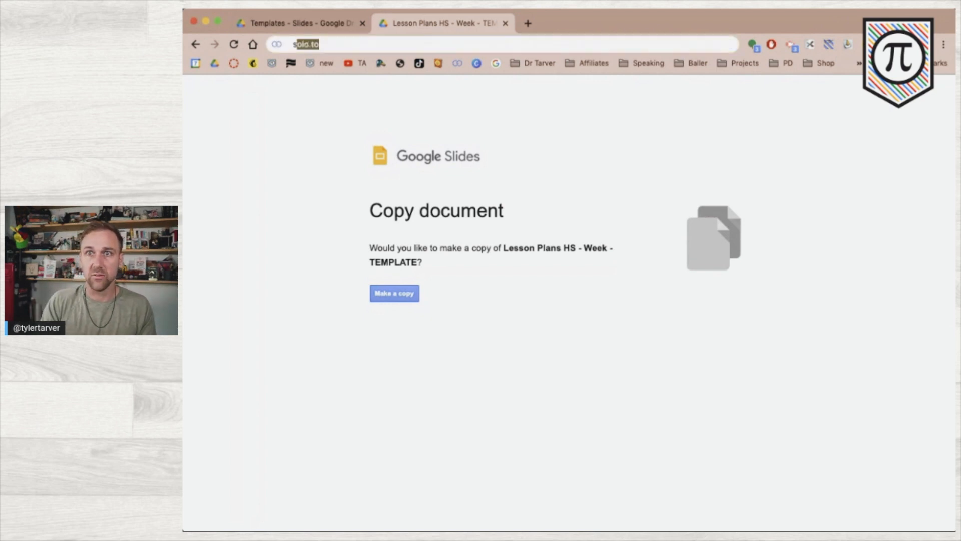
pyautogui.press('Return')
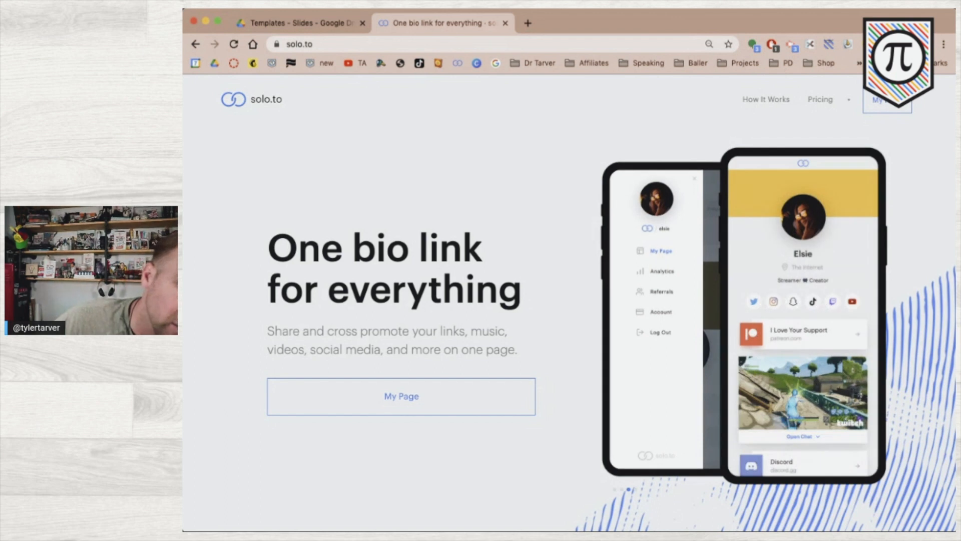
pyautogui.press('super+Tab')
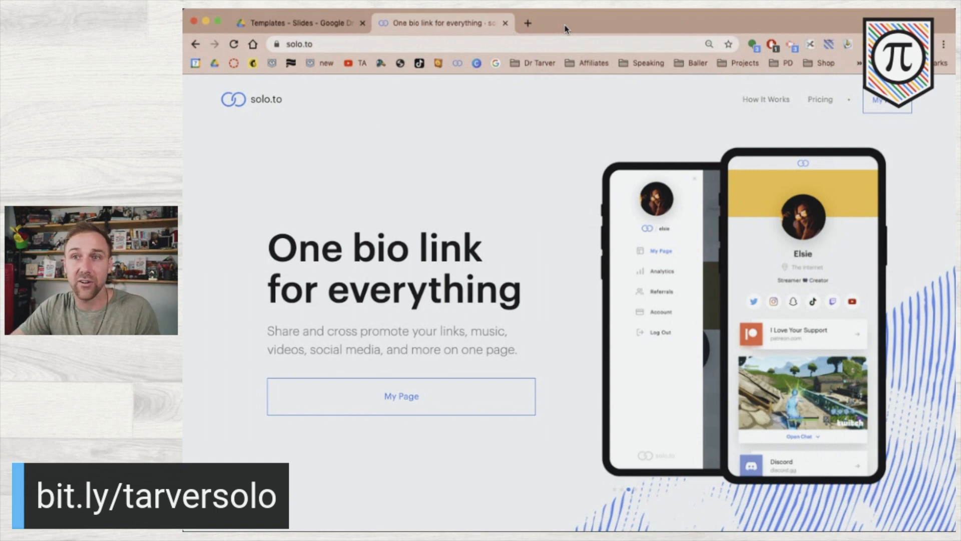
# In My Page, add a new link using the pasted Slides template /copy URL.
pyautogui.click(893, 104)
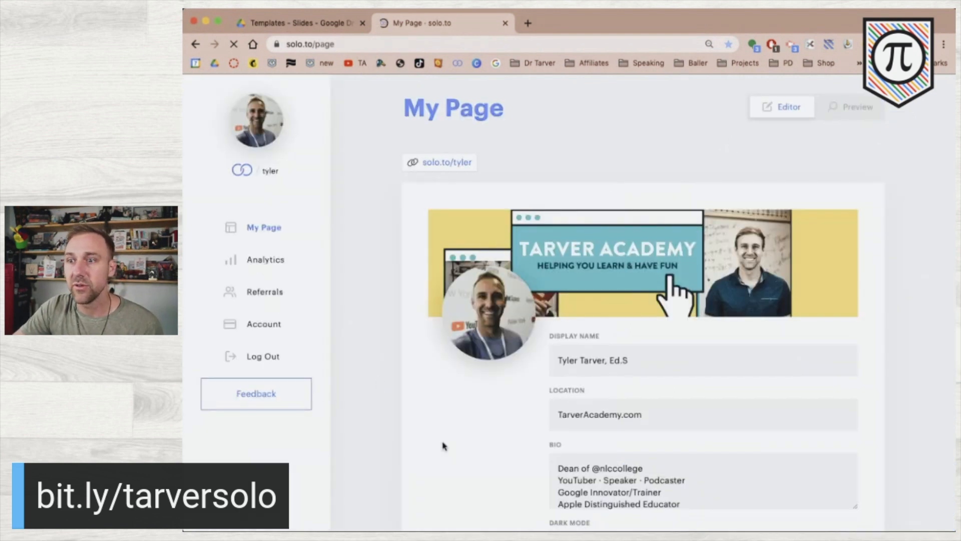
pyautogui.scroll(-10, 443, 446)
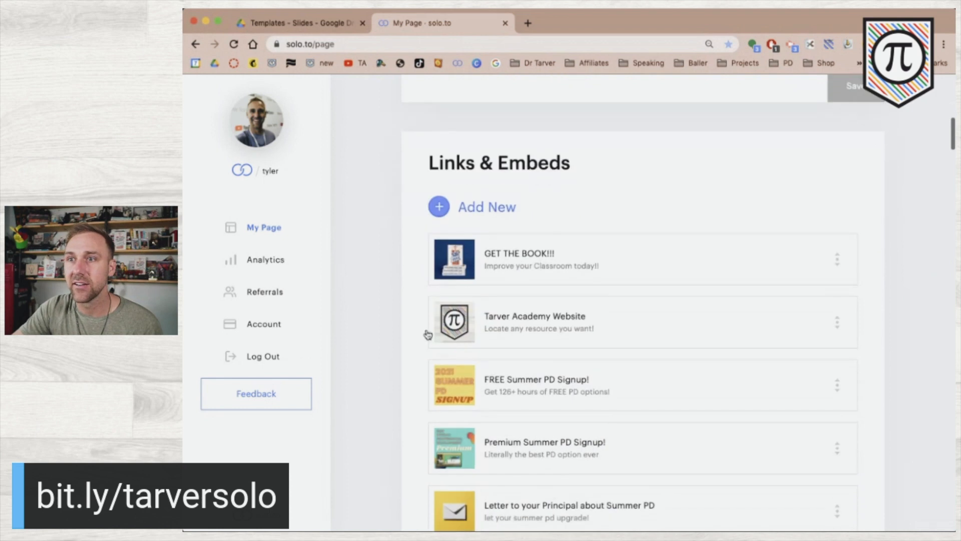
pyautogui.click(459, 215)
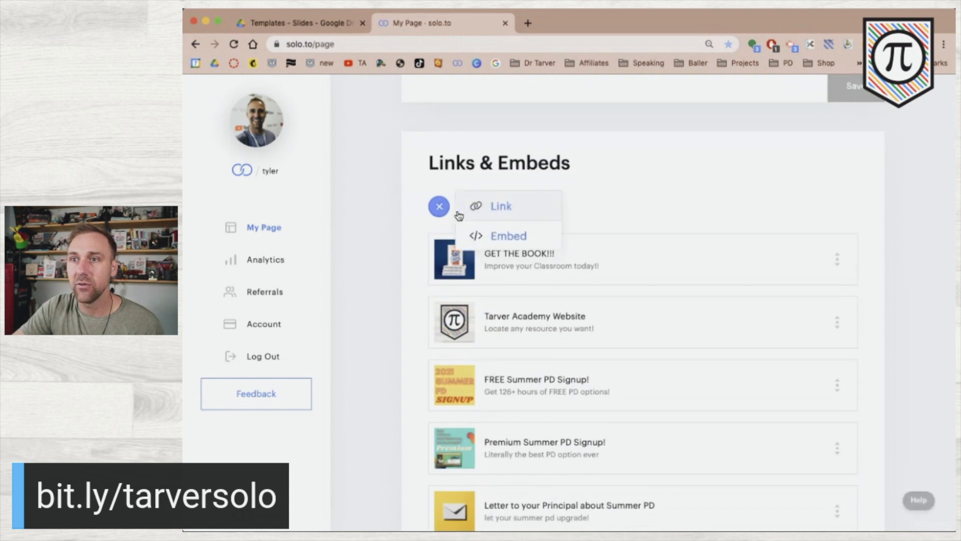
pyautogui.click(493, 210)
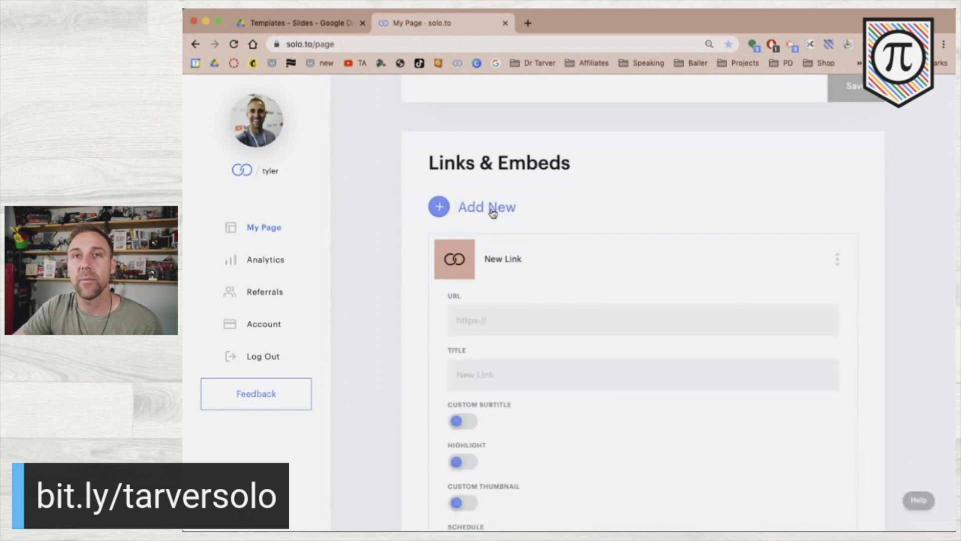
pyautogui.click(510, 328)
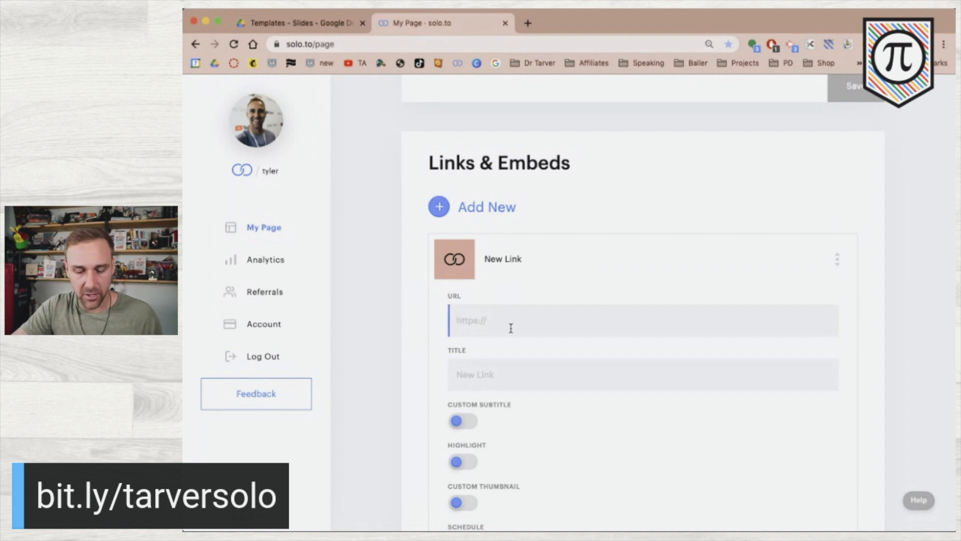
# Title the link 'High School Lesson Plan Template' and enable a custom subtitle.
pyautogui.click(500, 382)
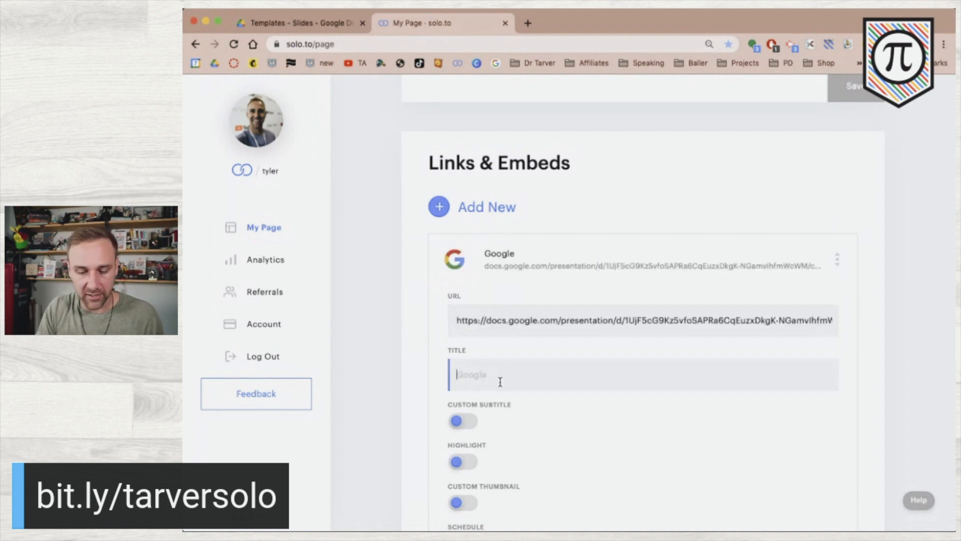
pyautogui.write('Hi')
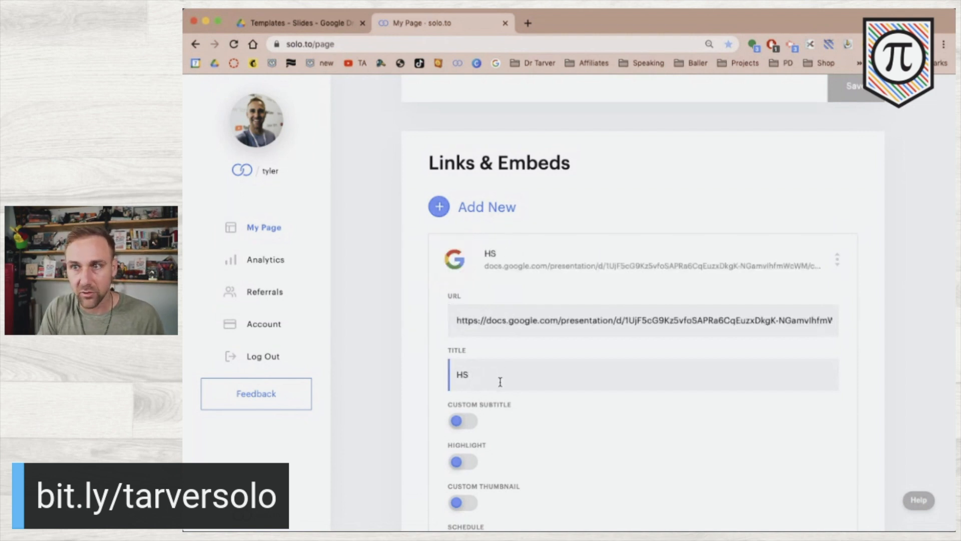
pyautogui.write('gh School ')
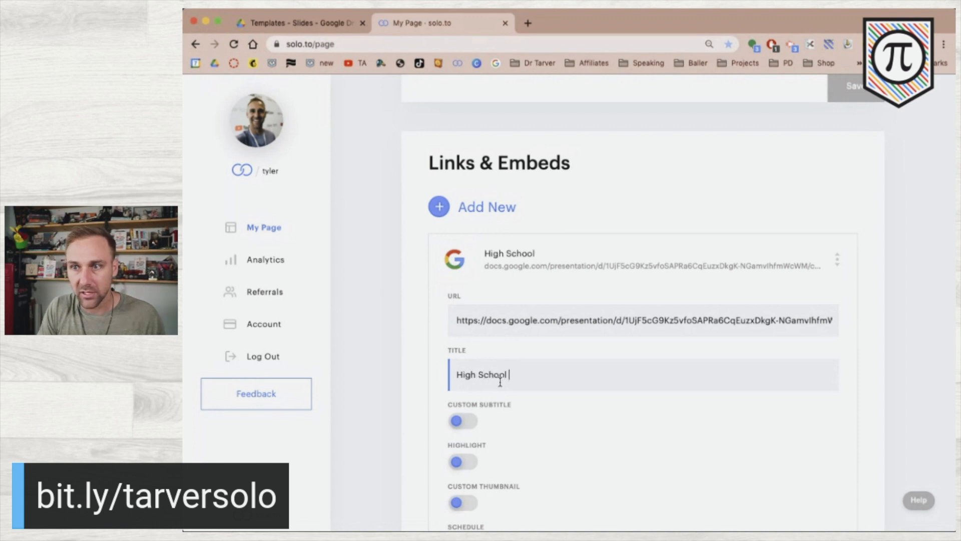
pyautogui.write('Lesson Plan Le')
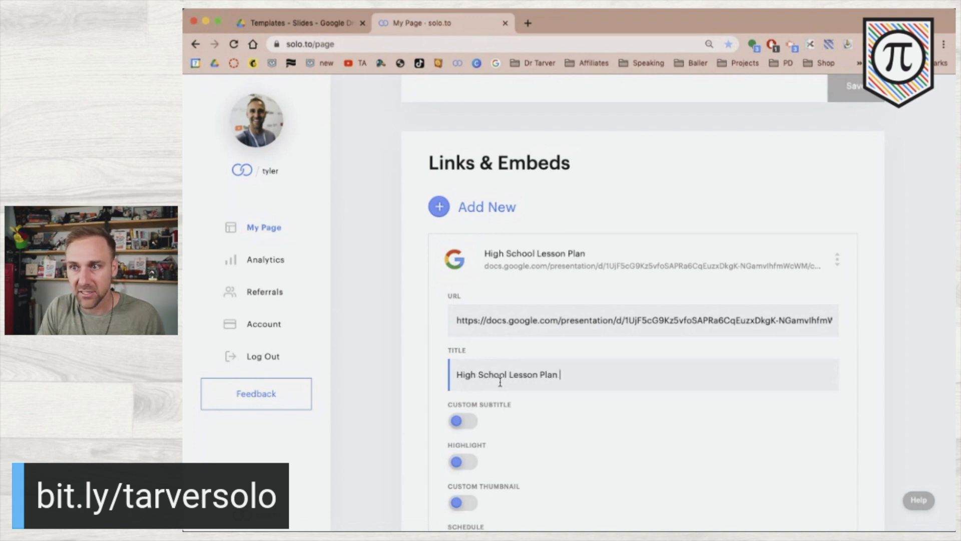
pyautogui.press('BackSpace')
pyautogui.press('BackSpace')
pyautogui.write('Template')
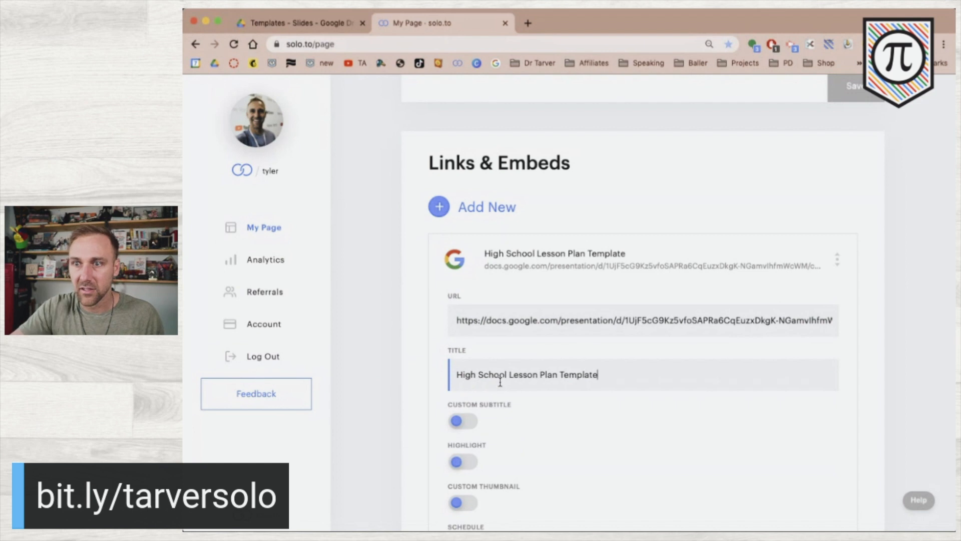
pyautogui.click(463, 421)
# Enter 'Google Slides Template!' as the link's custom subtitle.
pyautogui.click(497, 454)
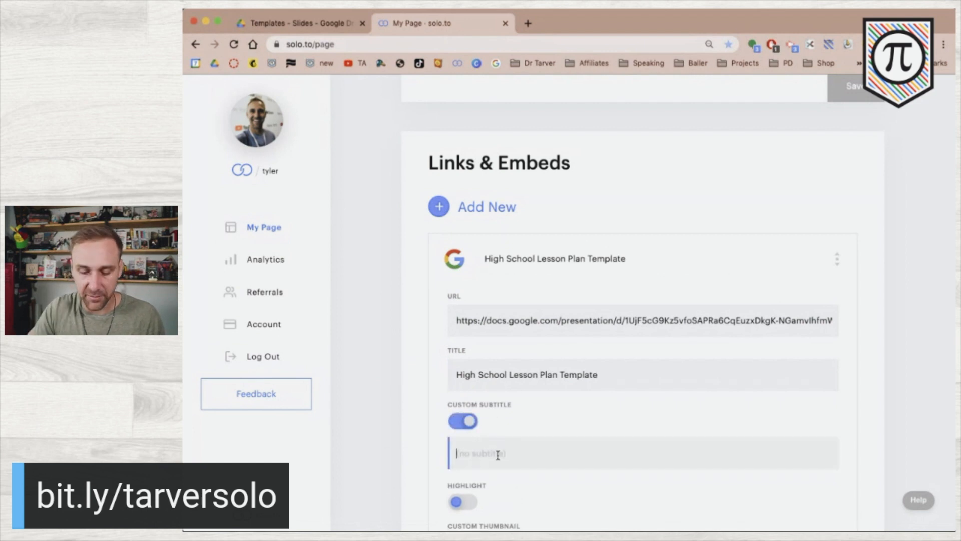
pyautogui.write('Google Slides')
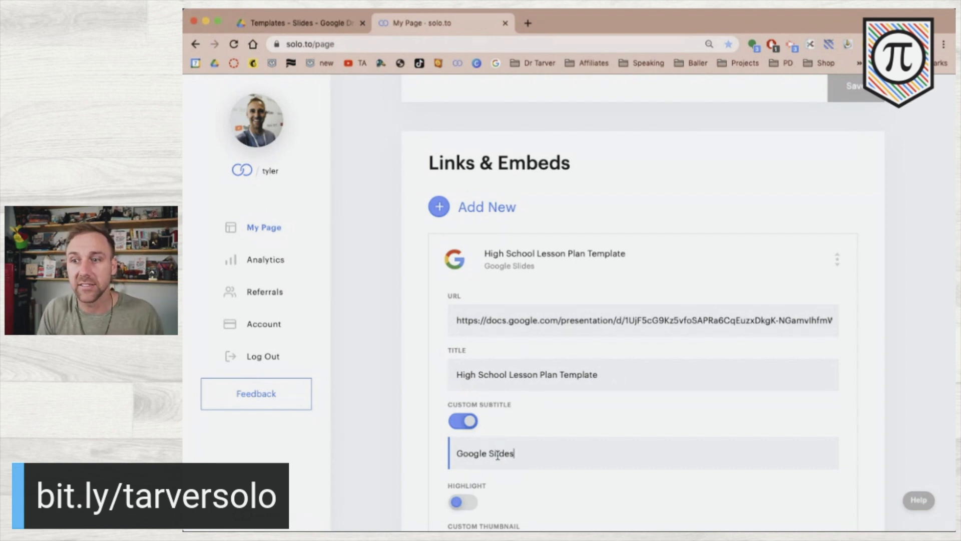
pyautogui.write('Template!')
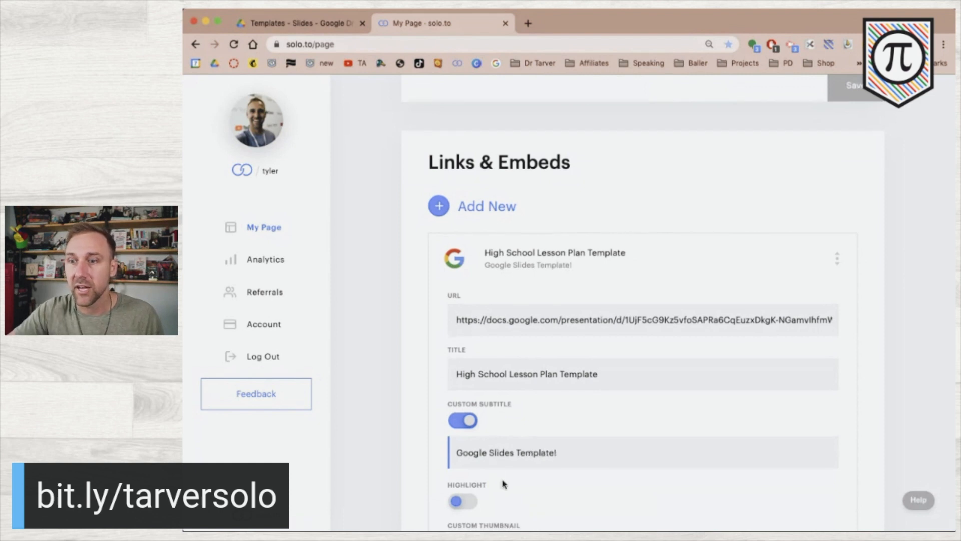
pyautogui.scroll(-3, 506, 483)
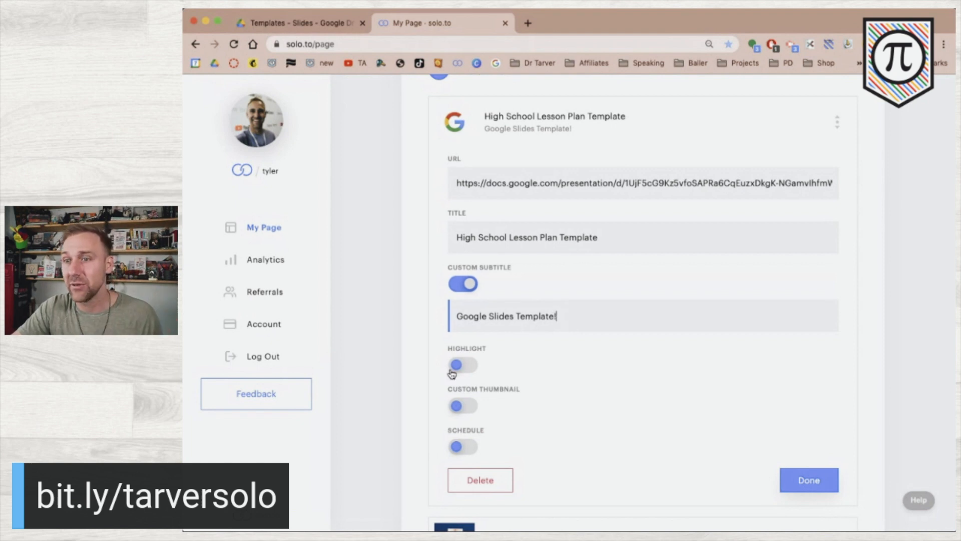
# Enable a custom thumbnail, upload the orange TEMPLATE image, and finish the link.
pyautogui.click(461, 408)
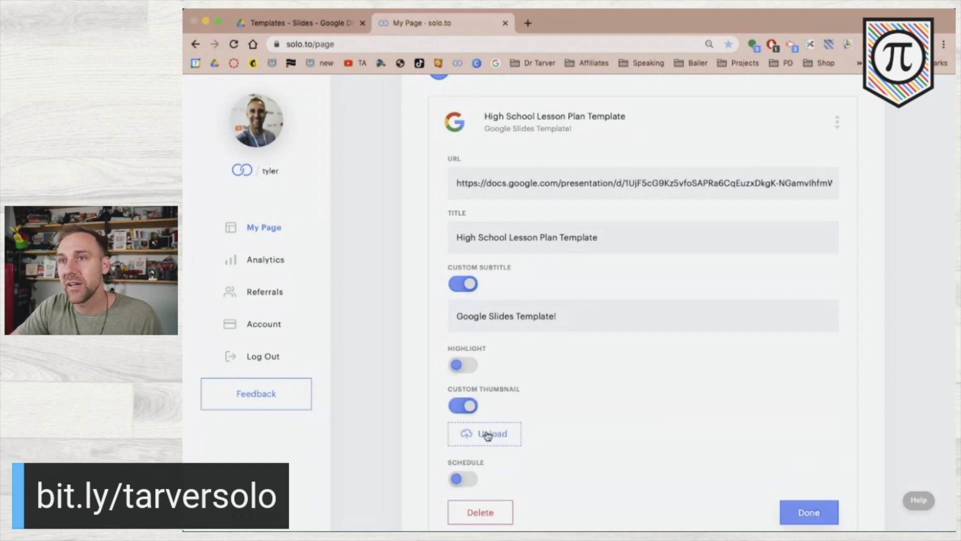
pyautogui.click(487, 434)
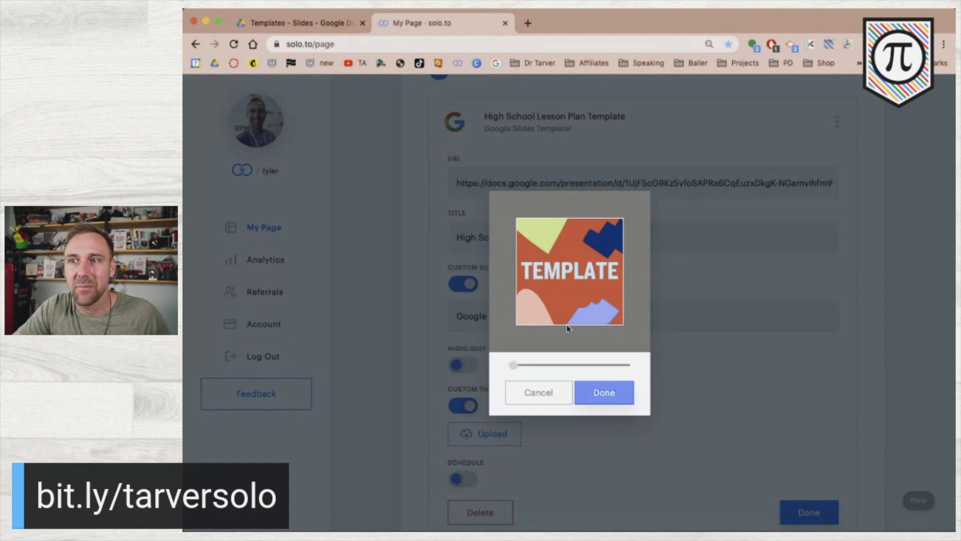
pyautogui.click(617, 395)
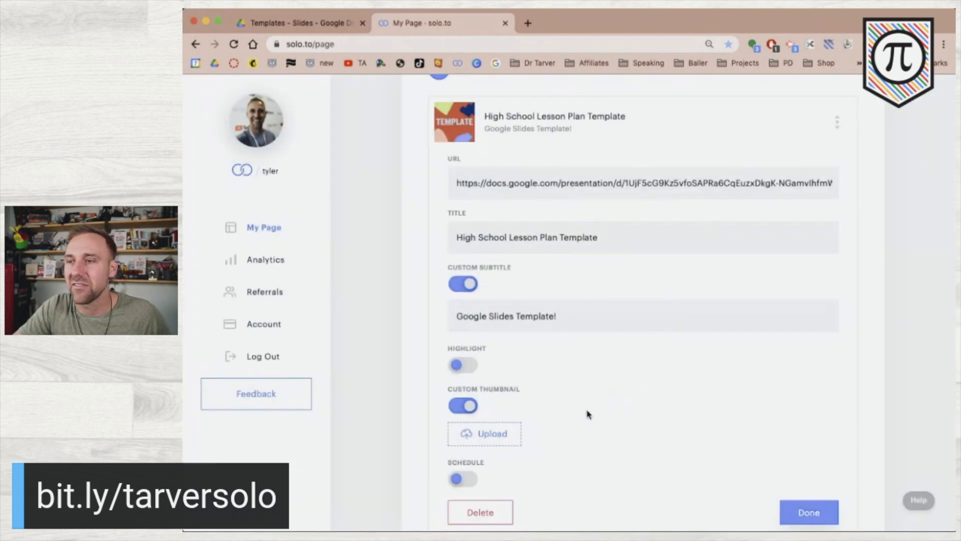
pyautogui.scroll(-3, 726, 461)
pyautogui.click(826, 414)
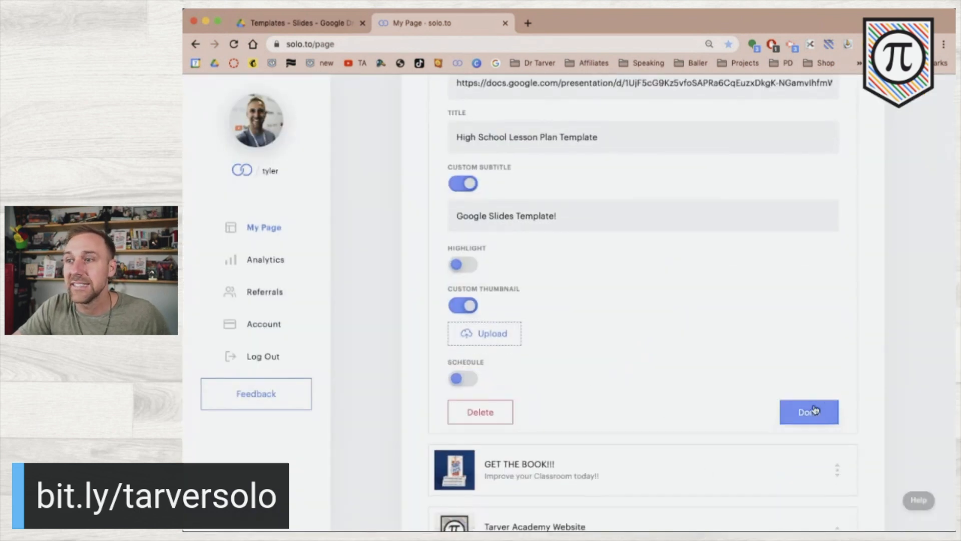
# Drag the lesson plan link to just above Adaptive Quiz Template and save.
pyautogui.scroll(3, 695, 234)
pyautogui.moveTo(836, 194); pyautogui.dragTo(831, 528)
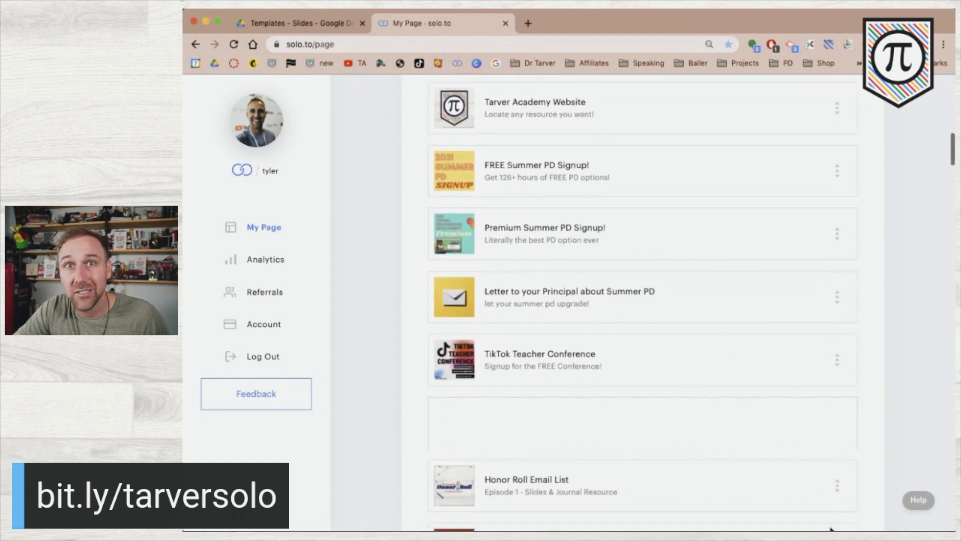
pyautogui.moveTo(836, 493); pyautogui.dragTo(804, 420)
pyautogui.scroll(-10, 821, 429)
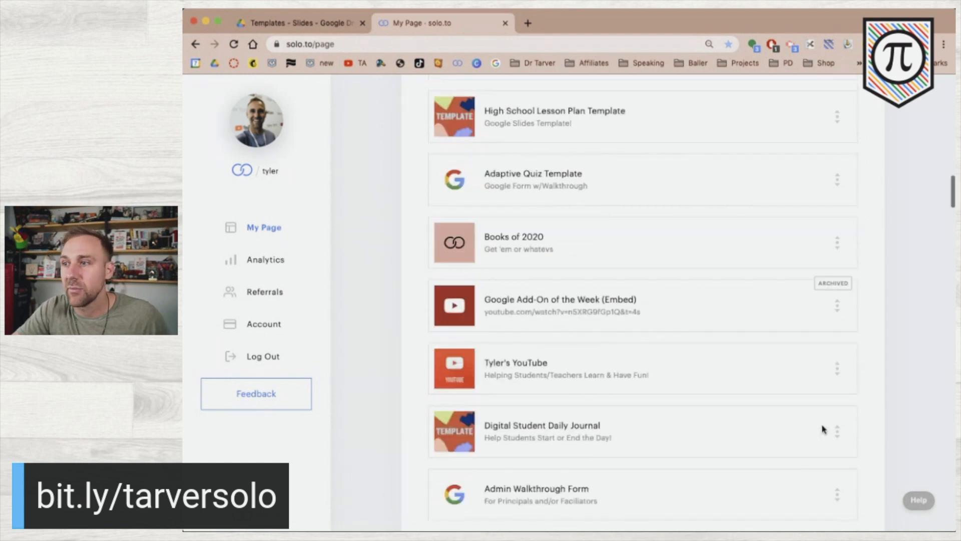
pyautogui.scroll(-15, 822, 426)
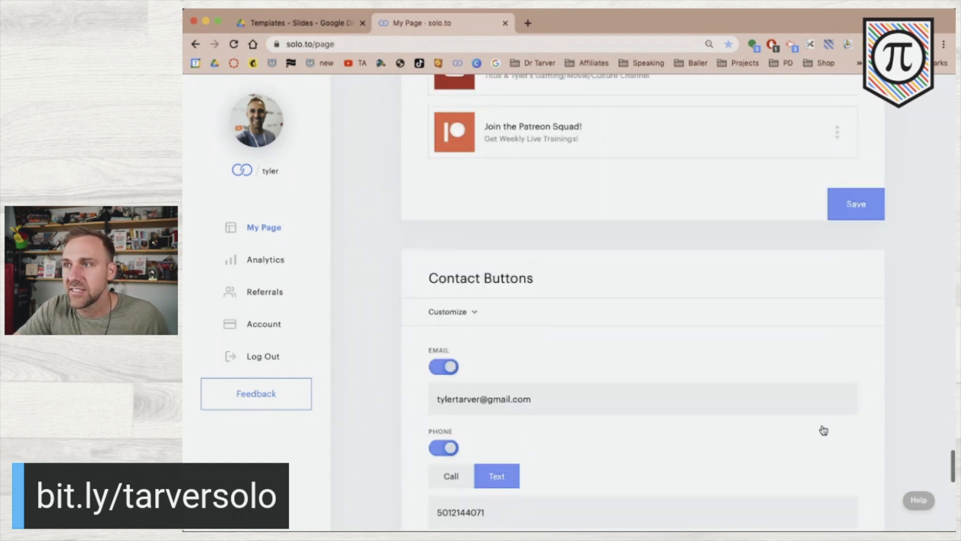
pyautogui.click(849, 234)
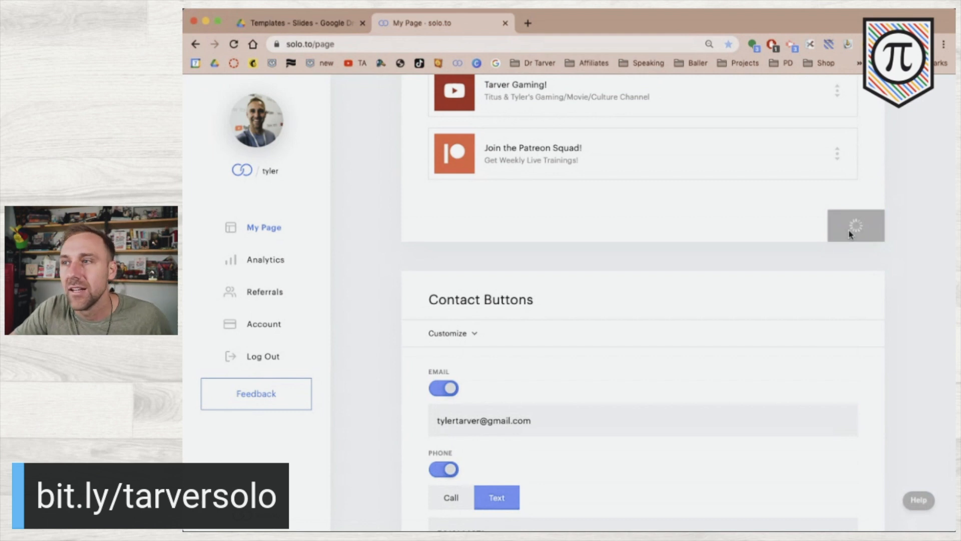